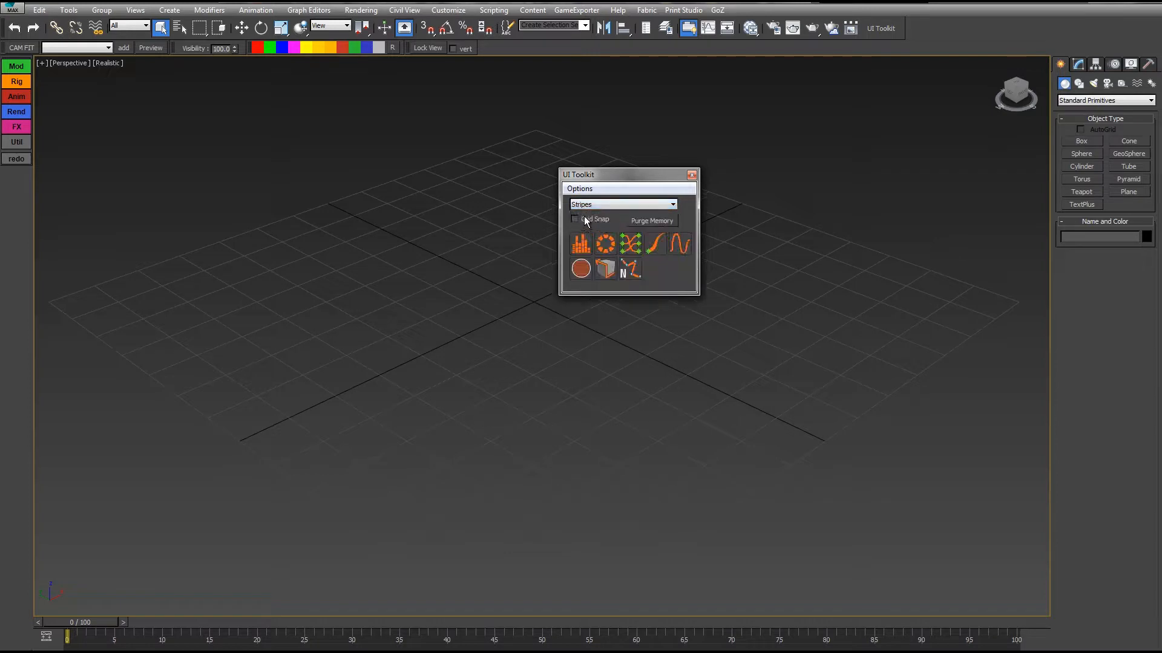
Open the Outlines tool from the UI Toolkit, place its window over the viewport and close the toolkit.
drag(615, 176, 803, 126)
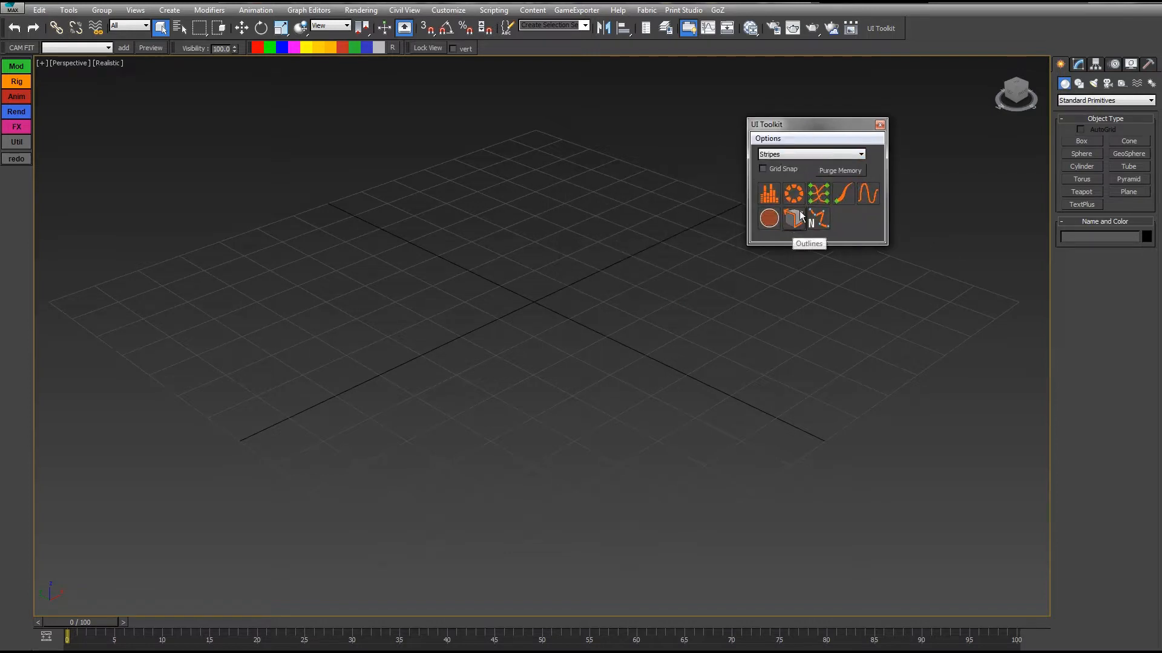
click(794, 219)
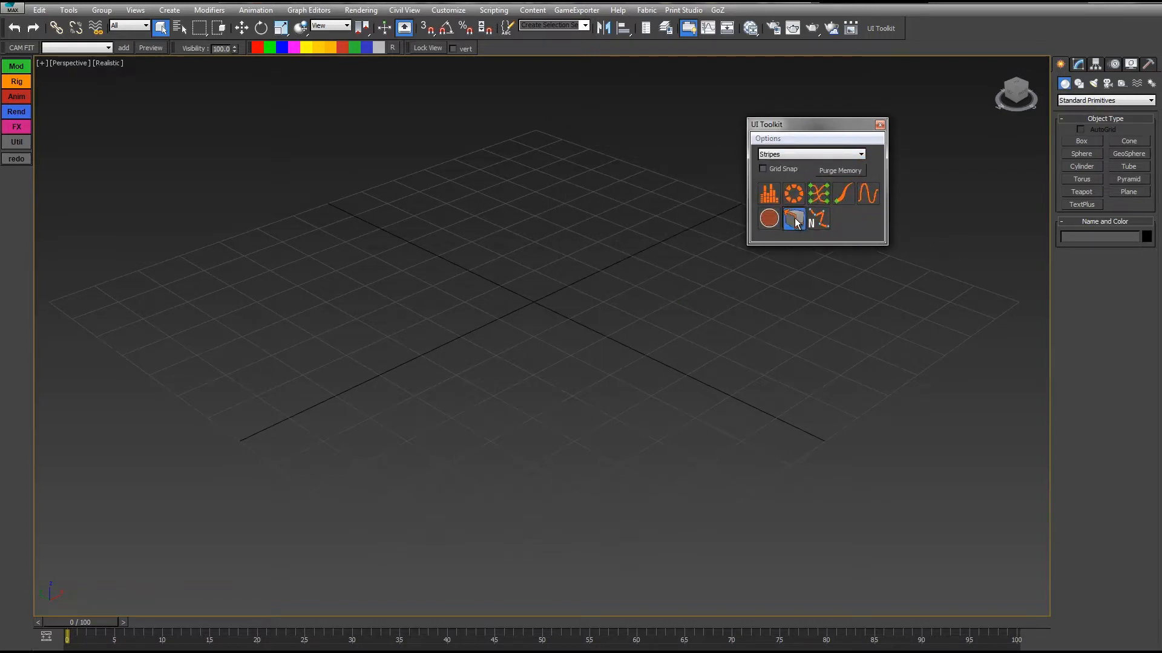
drag(563, 227, 630, 135)
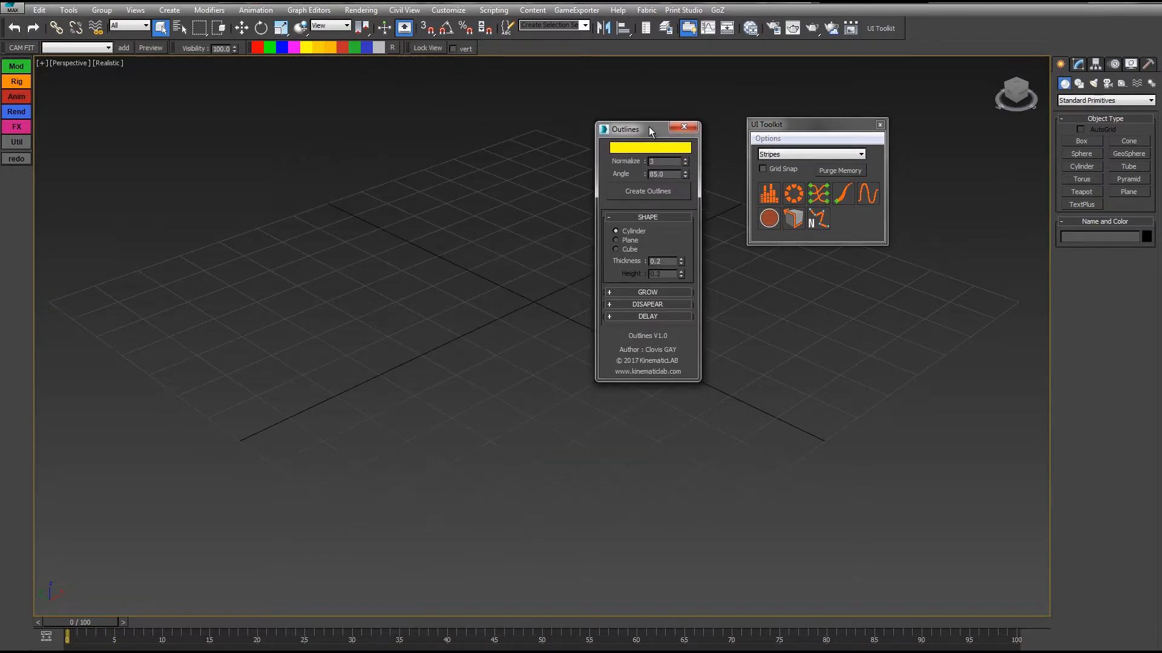
drag(646, 135, 415, 100)
click(879, 125)
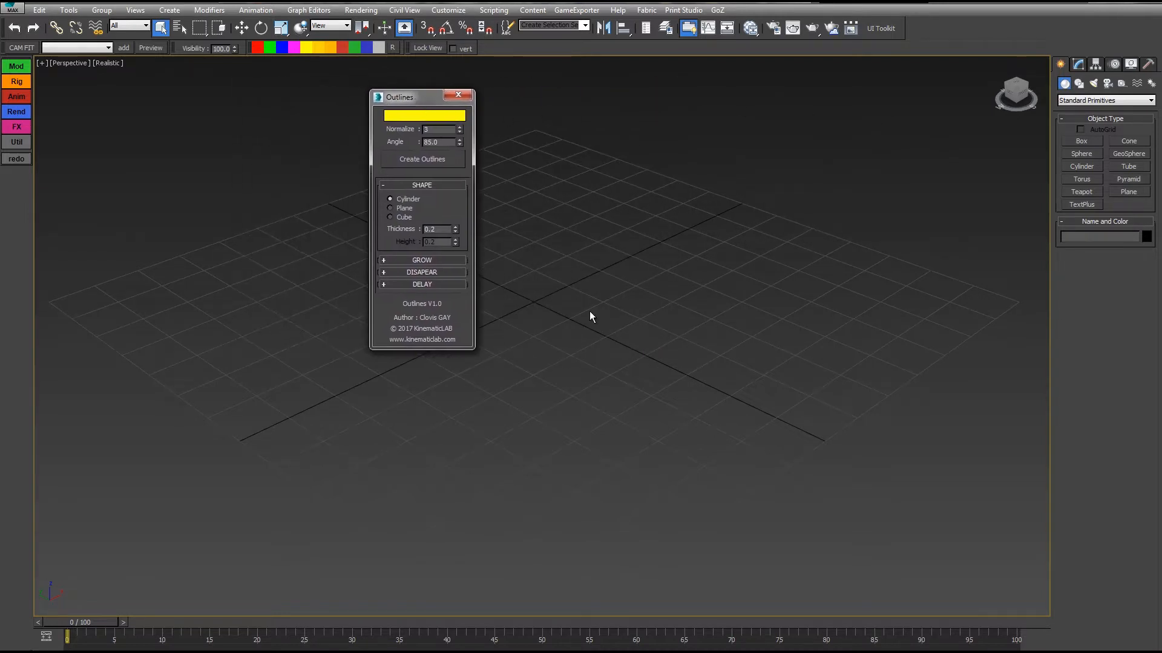
middle_drag(666, 179, 662, 196)
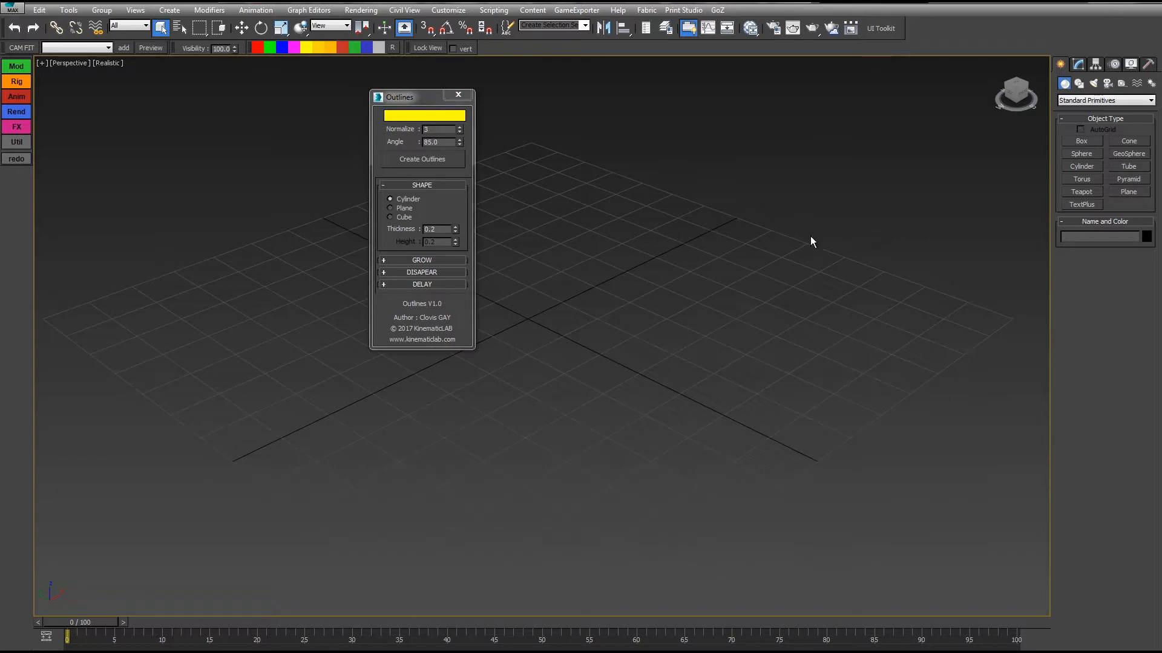
middle_drag(714, 270, 731, 275)
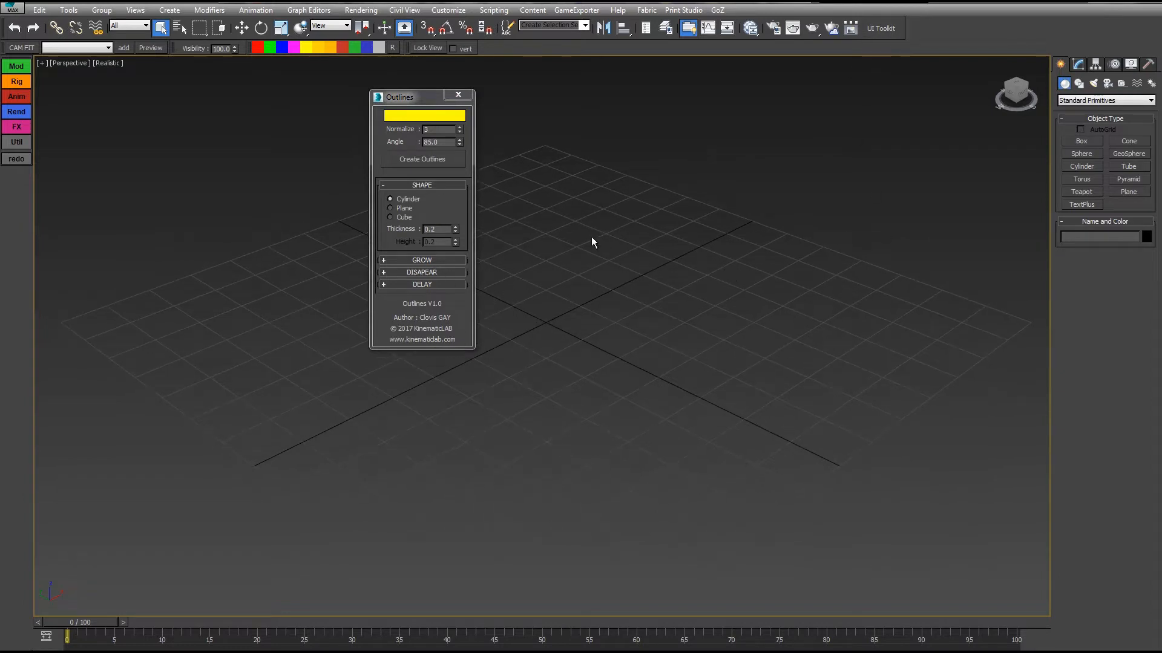
middle_drag(705, 317, 699, 307)
middle_drag(646, 304, 653, 312)
click(665, 28)
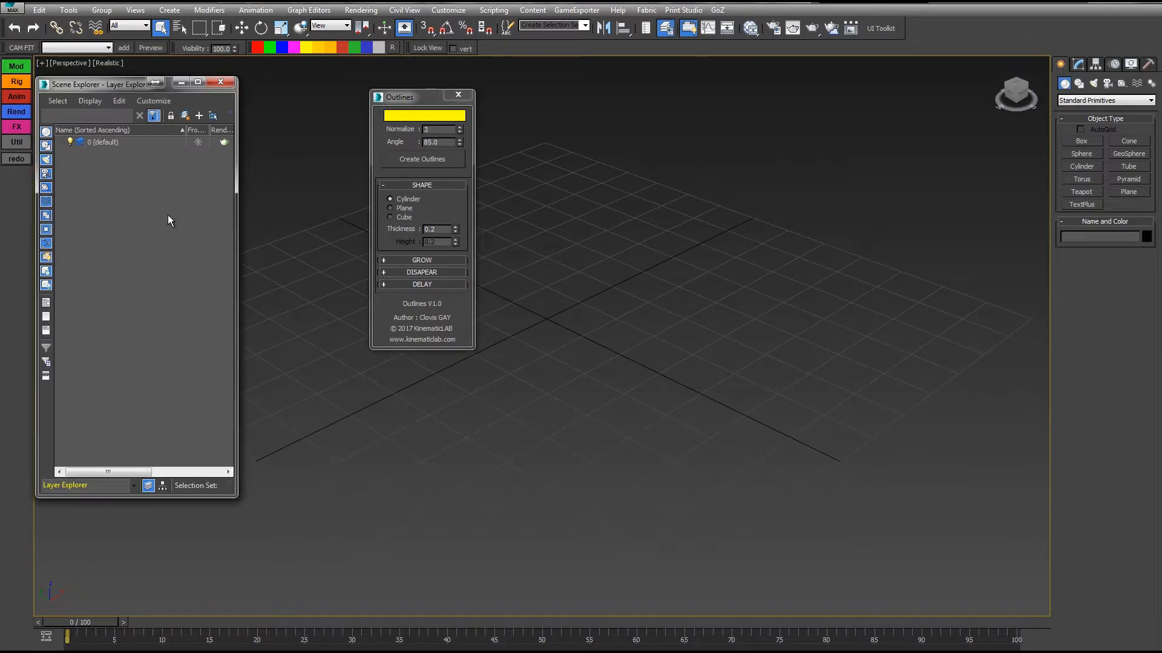
click(219, 84)
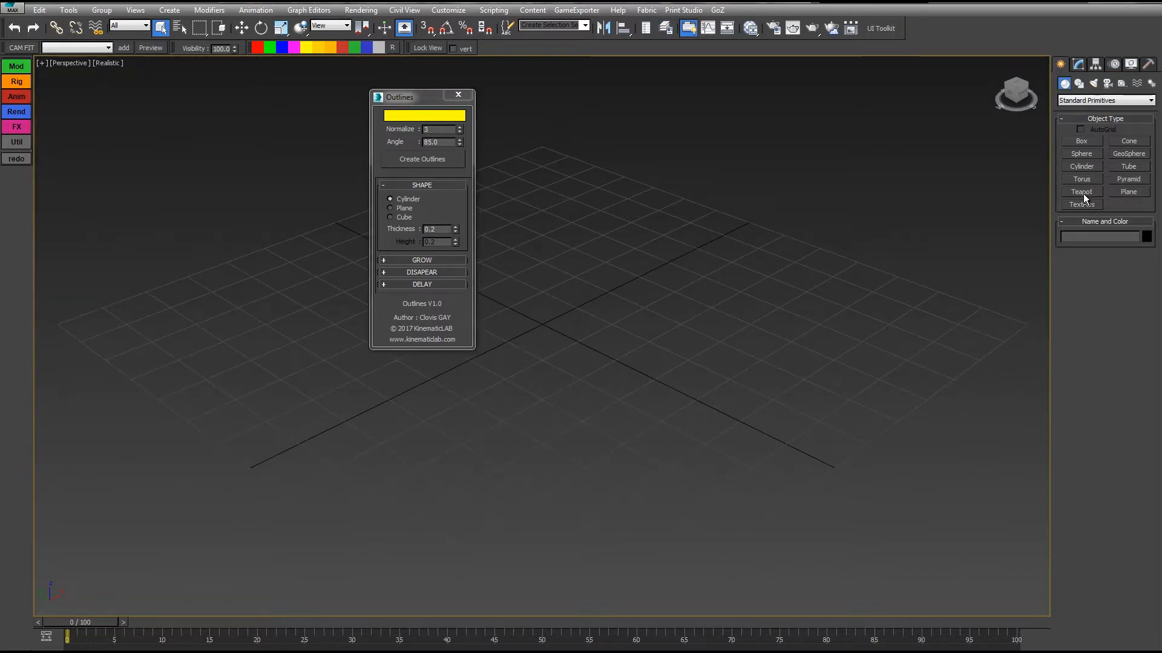
Create a teapot at the grid centre with a radius of about 31.5 cm, show edged faces and set its segments to 15.
click(1083, 193)
drag(544, 331, 614, 272)
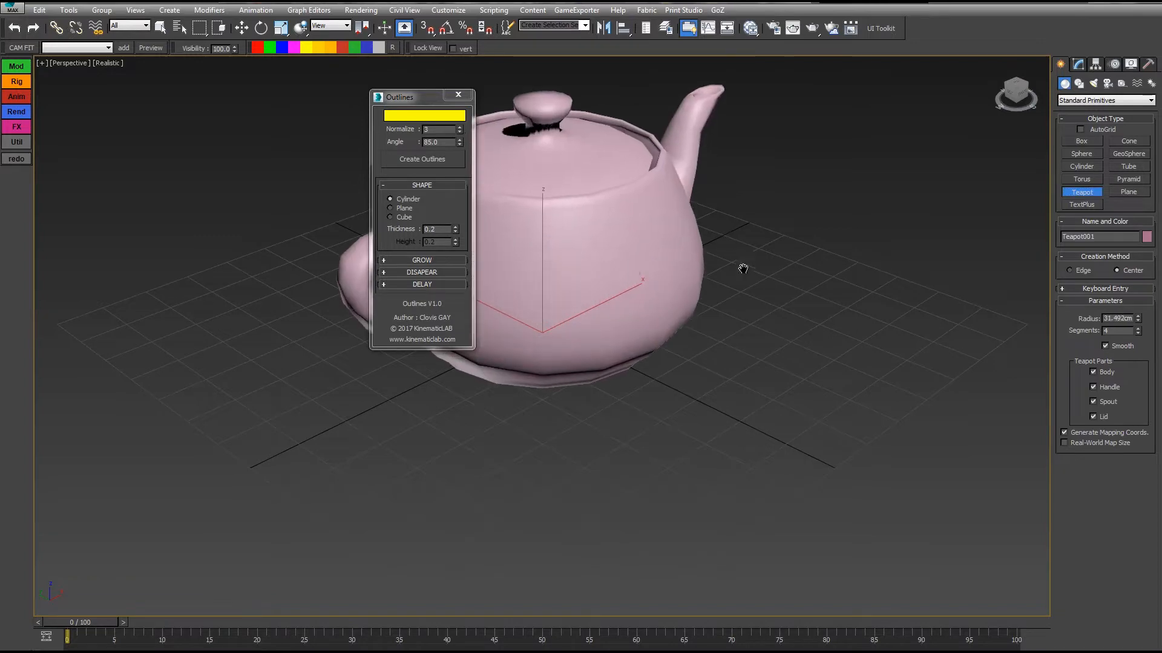
key(F4)
middle_drag(744, 268, 756, 328)
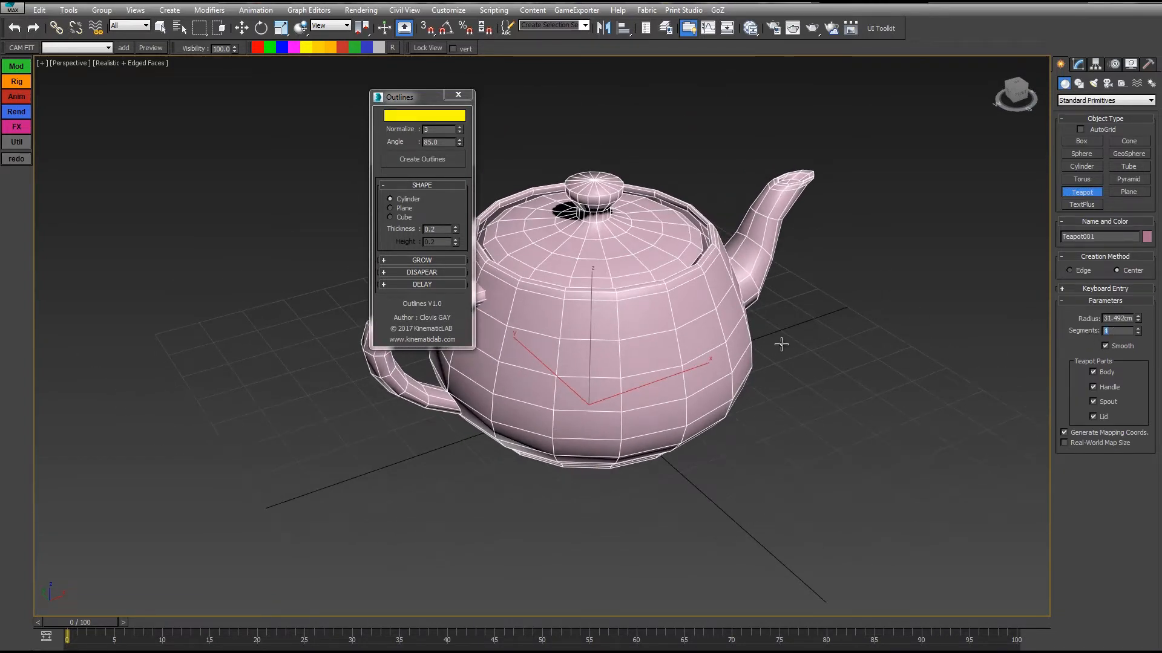
text(15)
key(Return)
right_click(651, 184)
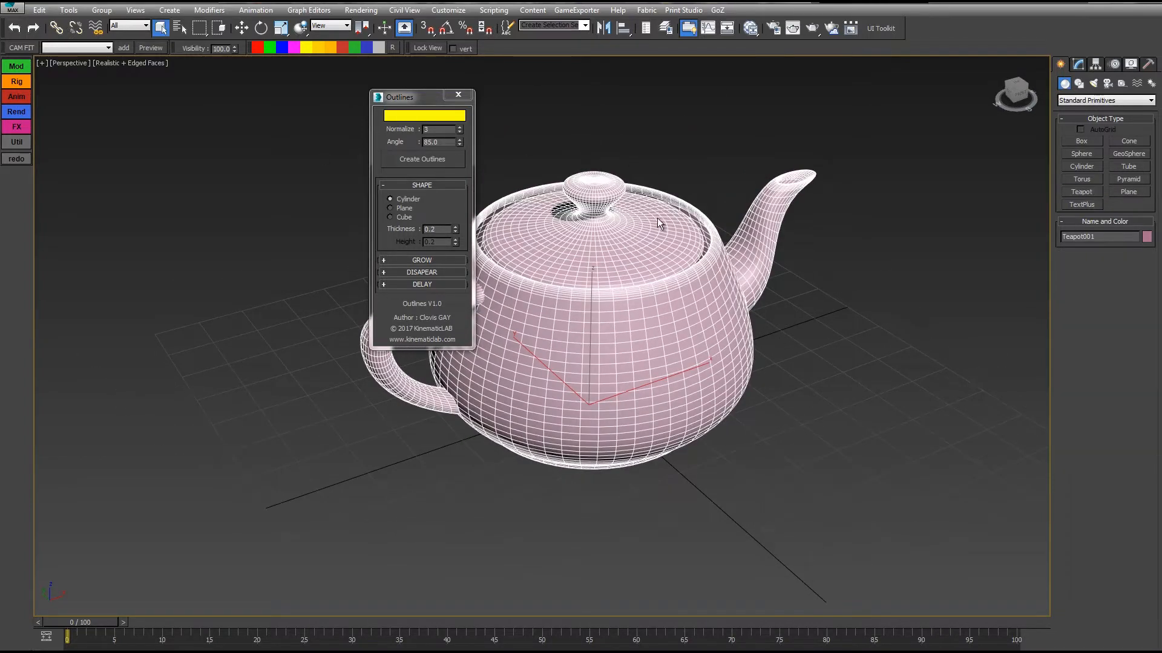
Convert the teapot to an Editable Poly.
right_click(657, 218)
mouse_move(744, 337)
click(808, 346)
alt+middle_drag(808, 345, 660, 305)
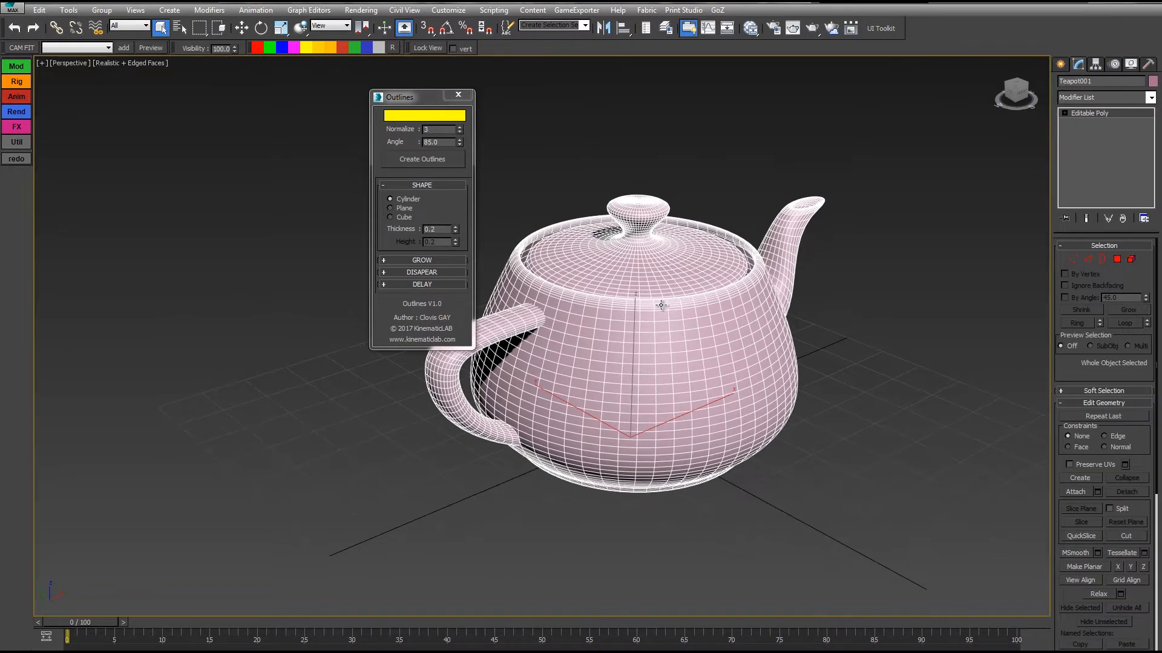
Create a yellow outline of the teapot from the current view with Normalize 3 and Angle 85, and display the scene in wireframe.
drag(387, 97, 261, 105)
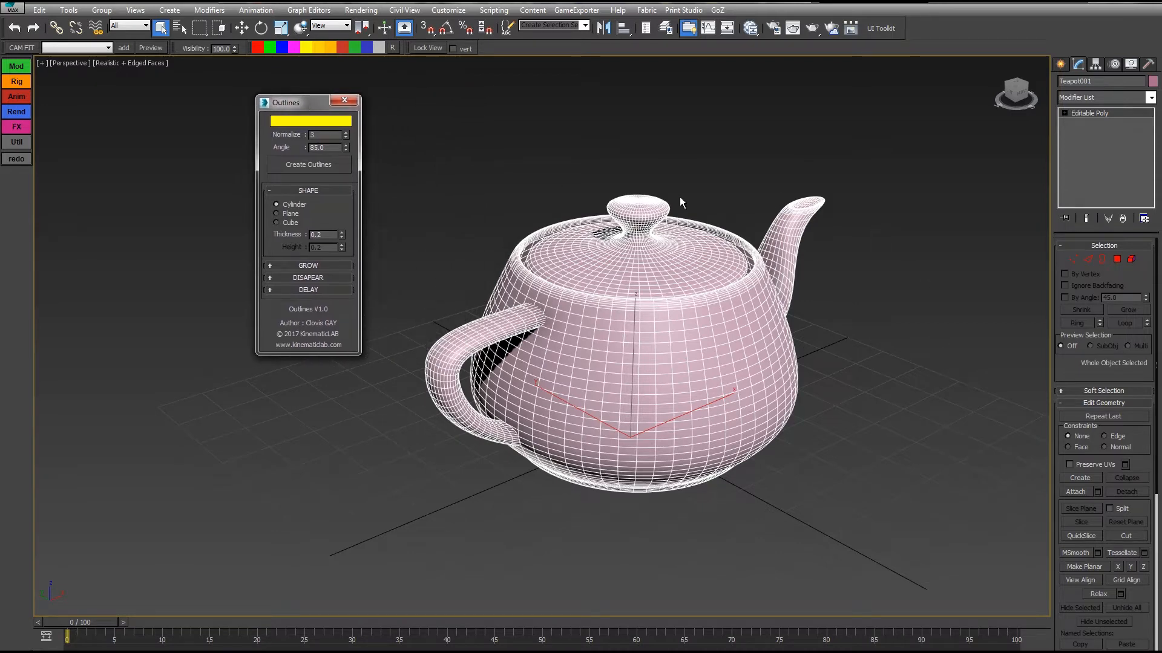
alt+middle_drag(680, 197, 771, 155)
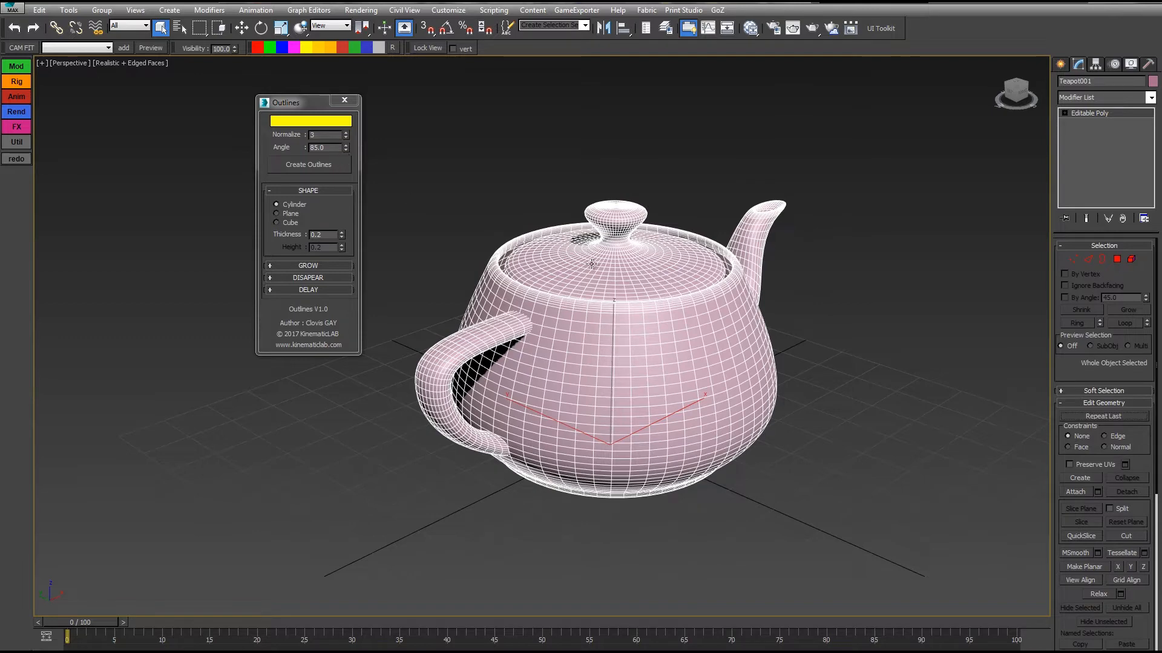
click(306, 165)
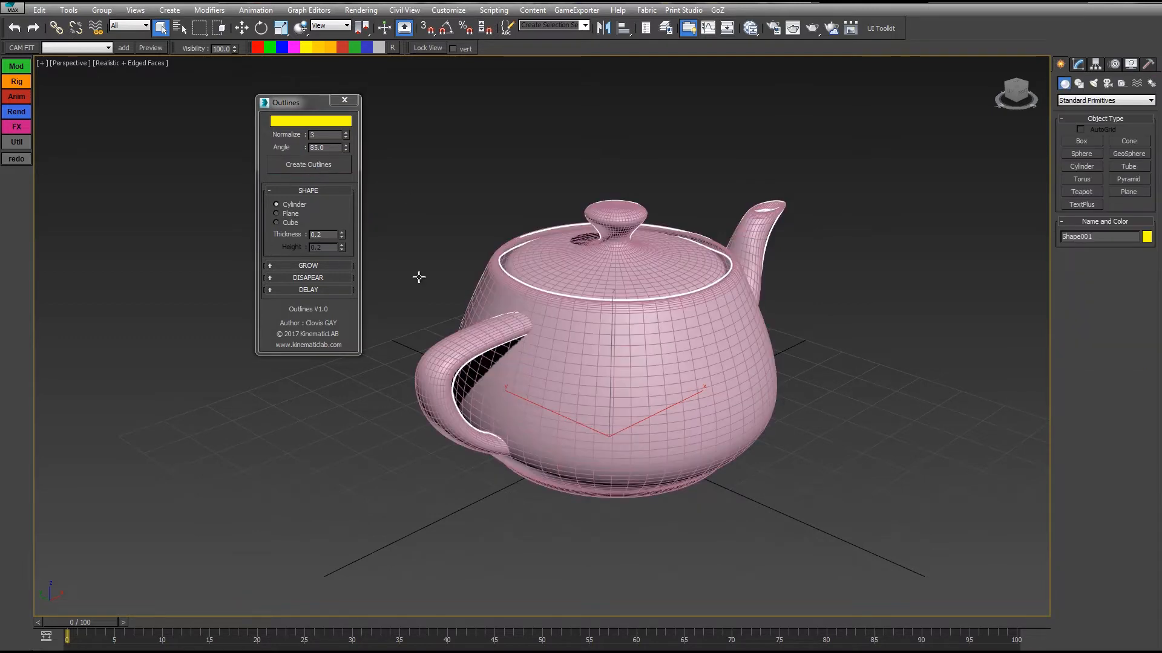
key(F3)
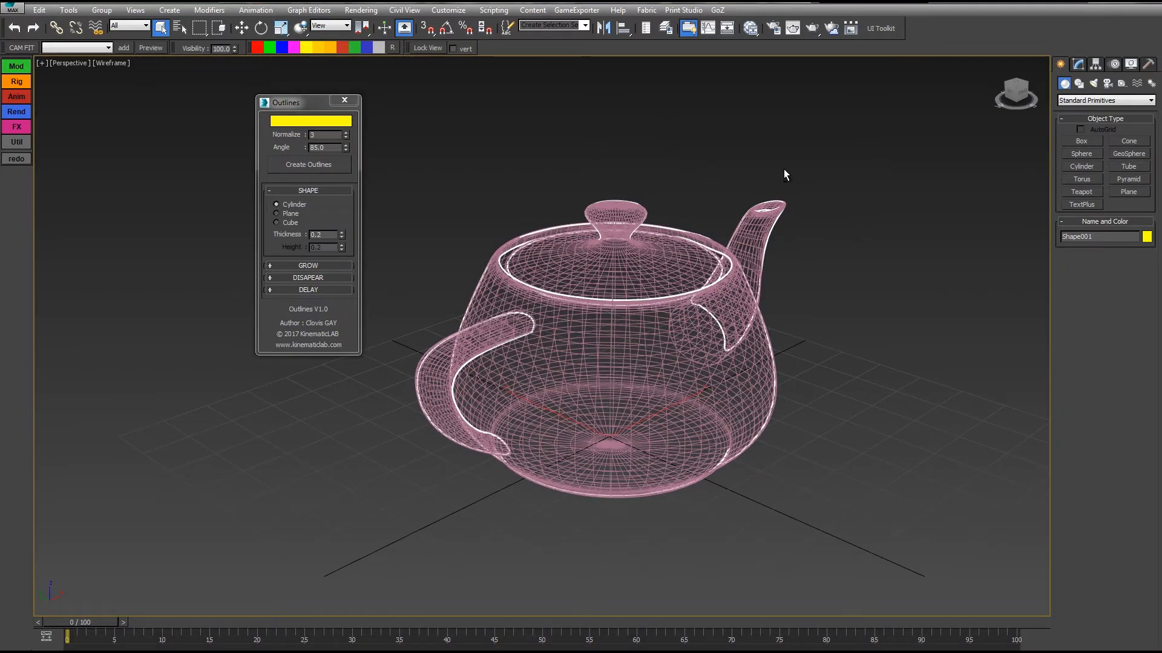
mouse_move(783, 176)
alt+middle_down()
mouse_move(679, 181)
mouse_move(687, 242)
mouse_move(779, 184)
mouse_move(772, 166)
alt+middle_up()
Examine the generated outline's Editable Spline at the spline sub-object level from several viewing angles.
click(1078, 65)
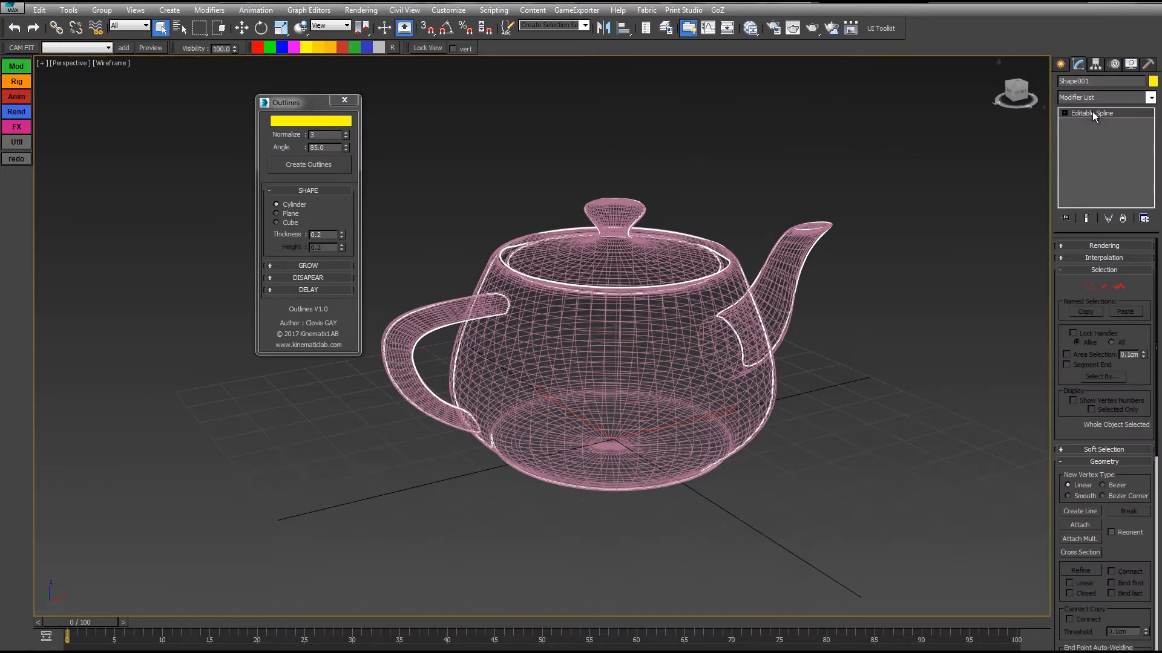
click(1119, 287)
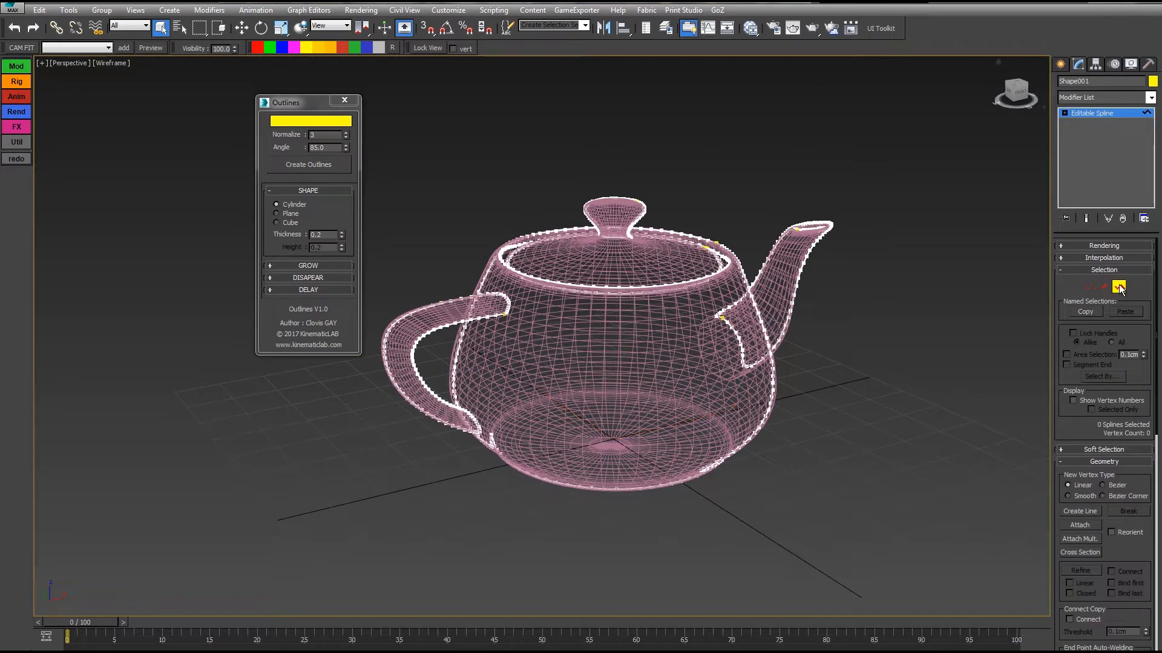
alt+middle_drag(811, 233, 845, 229)
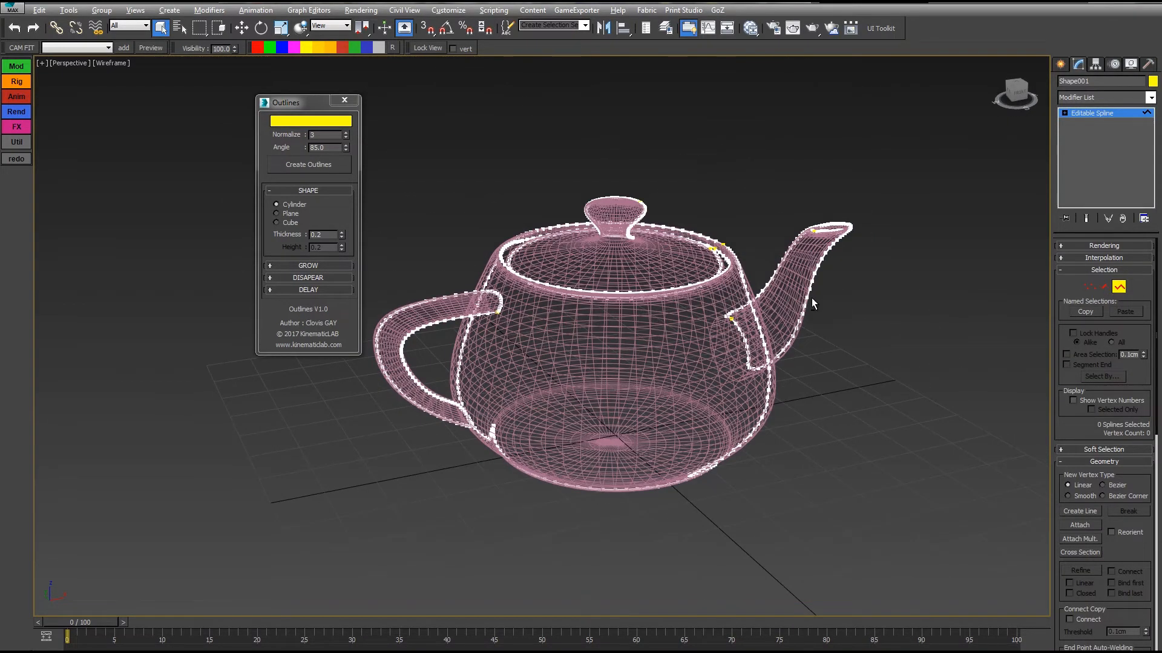
alt+middle_drag(812, 298, 477, 376)
click(1118, 288)
alt+middle_drag(826, 265, 879, 259)
alt+middle_drag(726, 461, 790, 271)
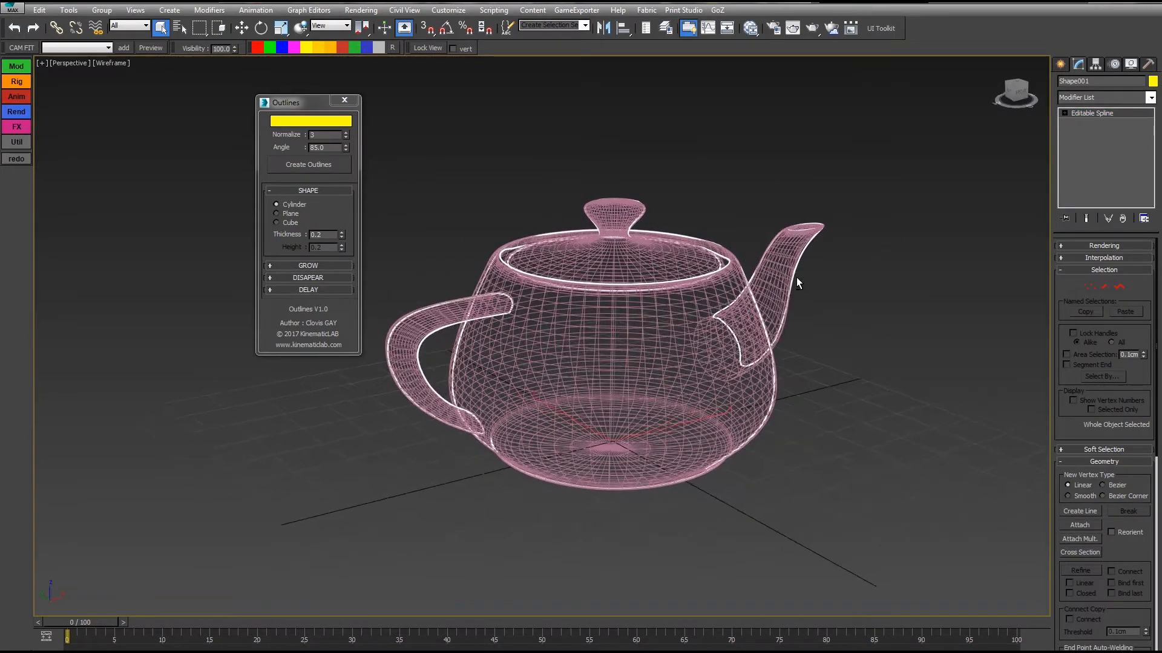
alt+middle_drag(764, 344, 773, 345)
Select the teapot and create a second outline from a view facing its side.
click(680, 364)
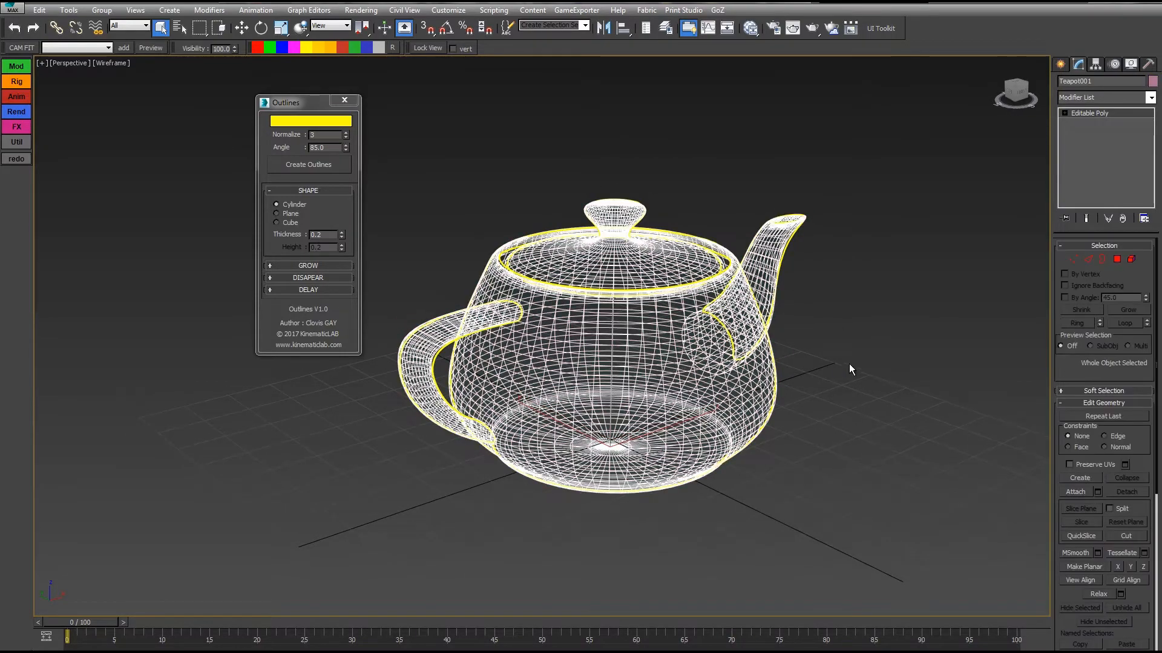
alt+middle_drag(848, 368, 796, 371)
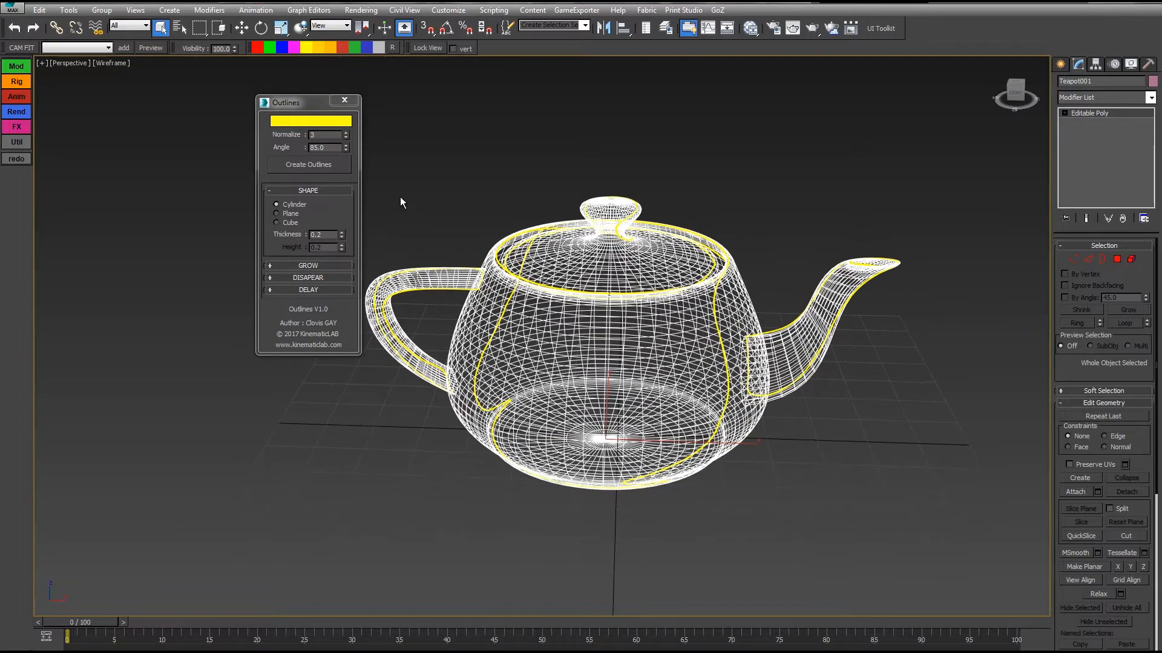
click(337, 164)
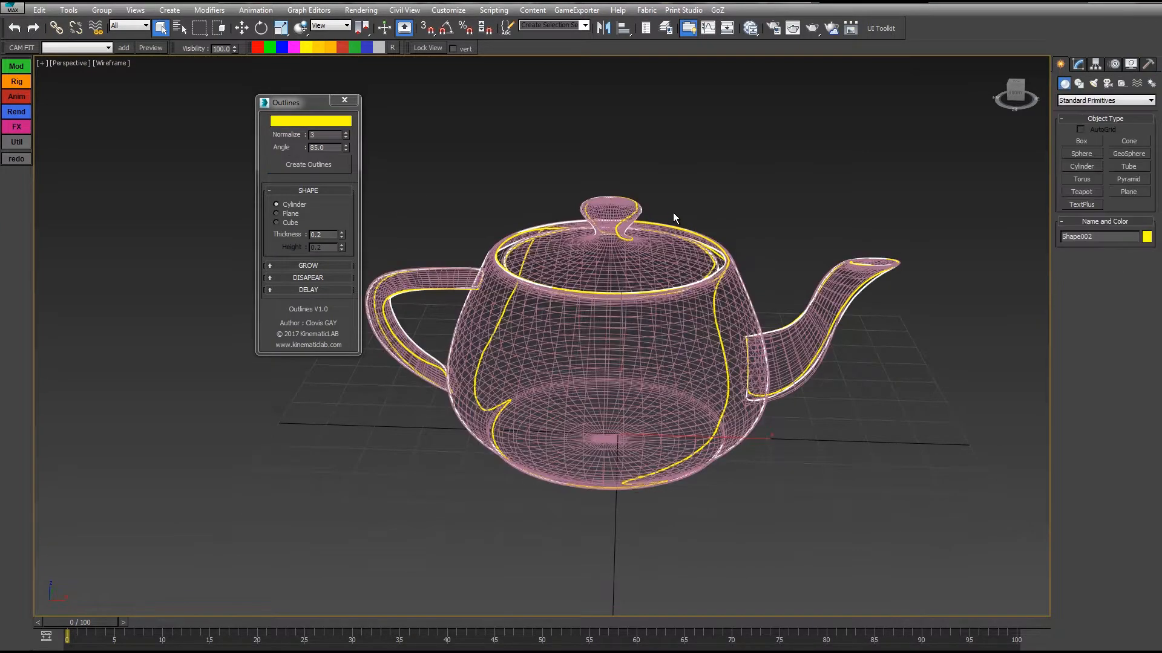
alt+middle_drag(743, 187, 672, 199)
Create two more outlines of the teapot from different viewing angles, reselecting the teapot each time.
click(559, 301)
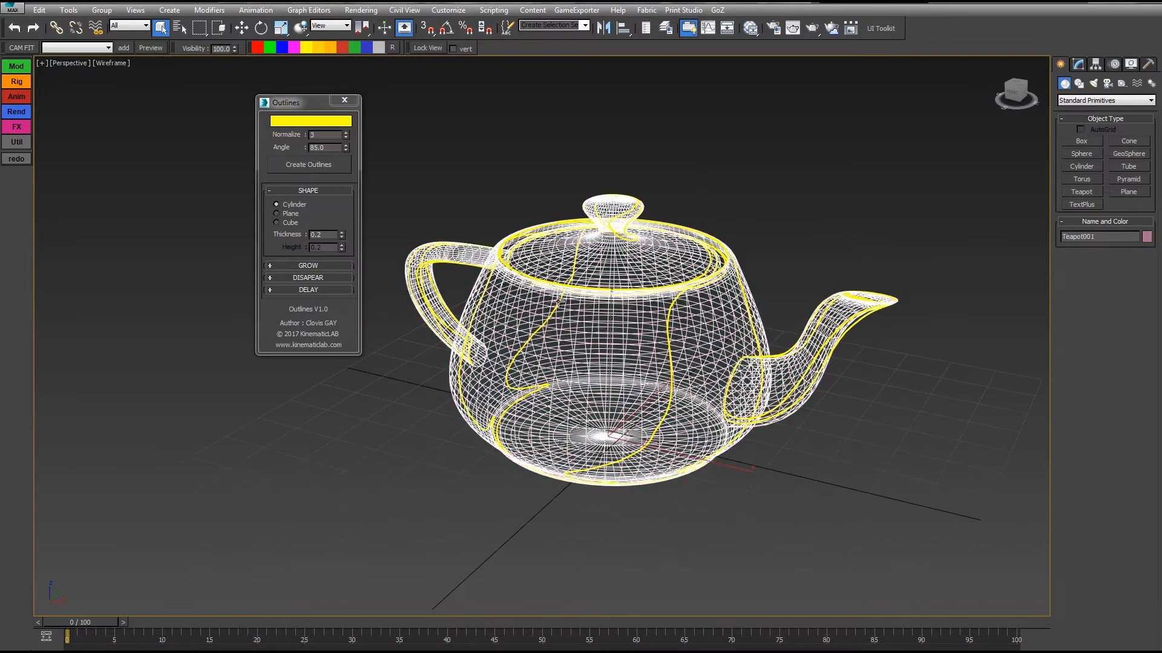
click(320, 164)
alt+middle_drag(782, 172, 804, 213)
click(641, 366)
click(327, 167)
Move the teapot along the X axis away from its outlines.
click(602, 361)
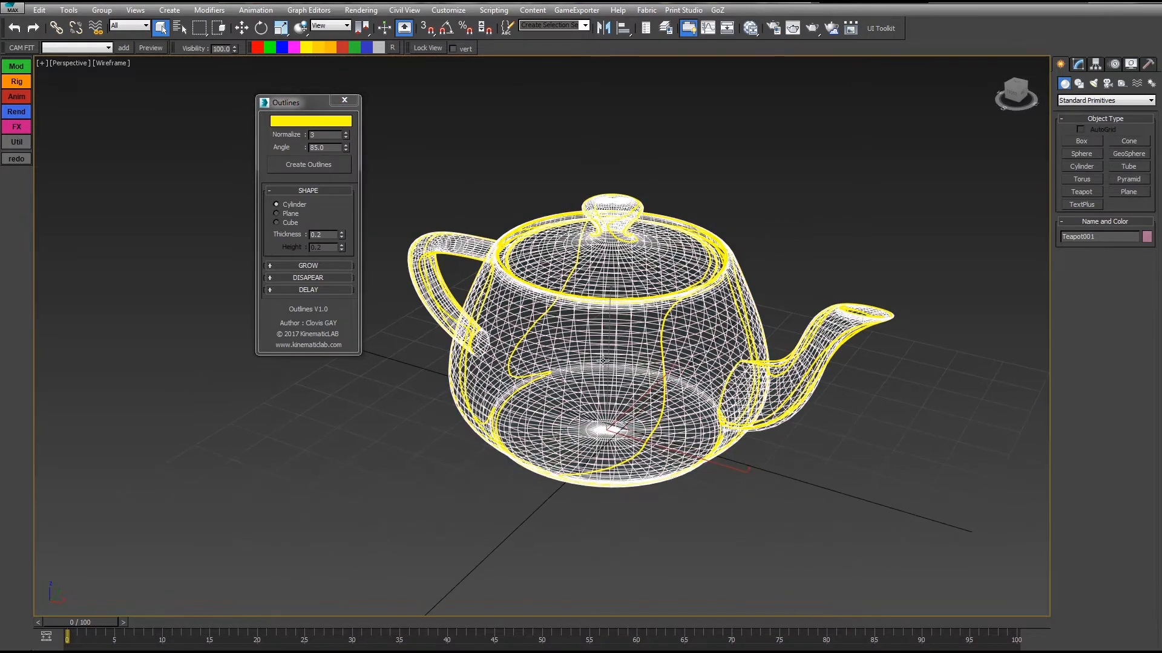
key(w)
drag(686, 450, 1102, 562)
alt+middle_drag(657, 366, 700, 368)
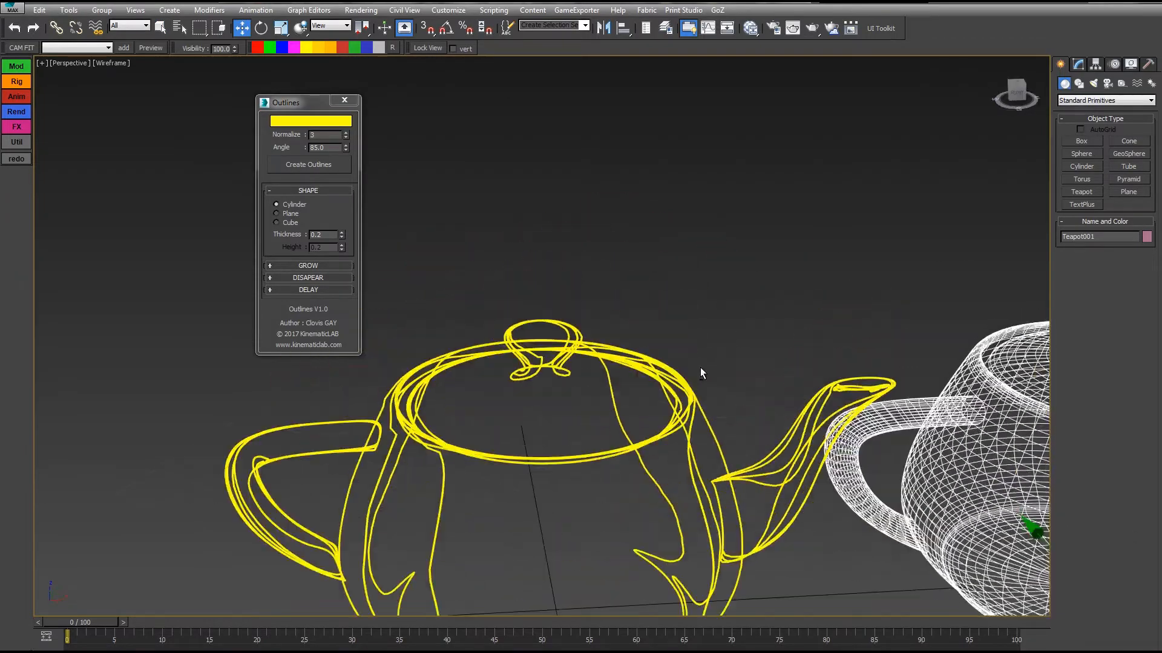
scroll(697, 364, down, 5)
Select the four yellow outline shapes and switch the viewport from wireframe to realistic shading.
alt+middle_drag(678, 426, 648, 366)
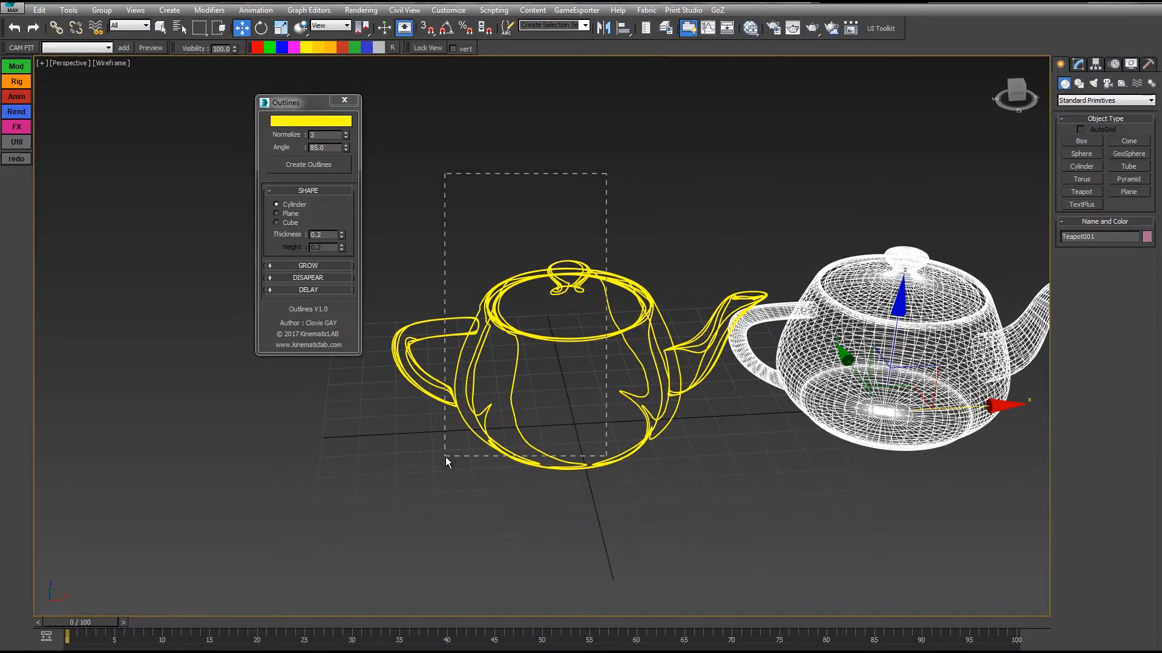
drag(446, 456, 431, 440)
mouse_move(660, 178)
middle_down()
mouse_move(678, 180)
mouse_move(665, 195)
middle_up()
scroll(654, 195, up, 4)
middle_drag(560, 336, 602, 227)
scroll(602, 228, up, 5)
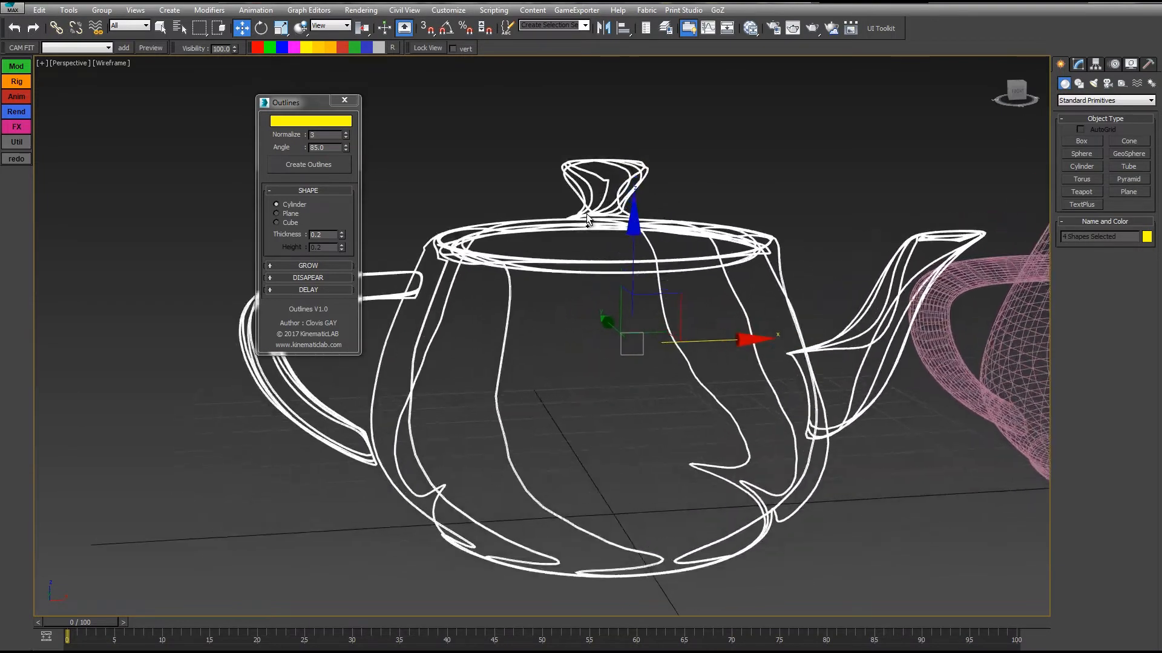
key(F3)
alt+middle_drag(519, 213, 536, 233)
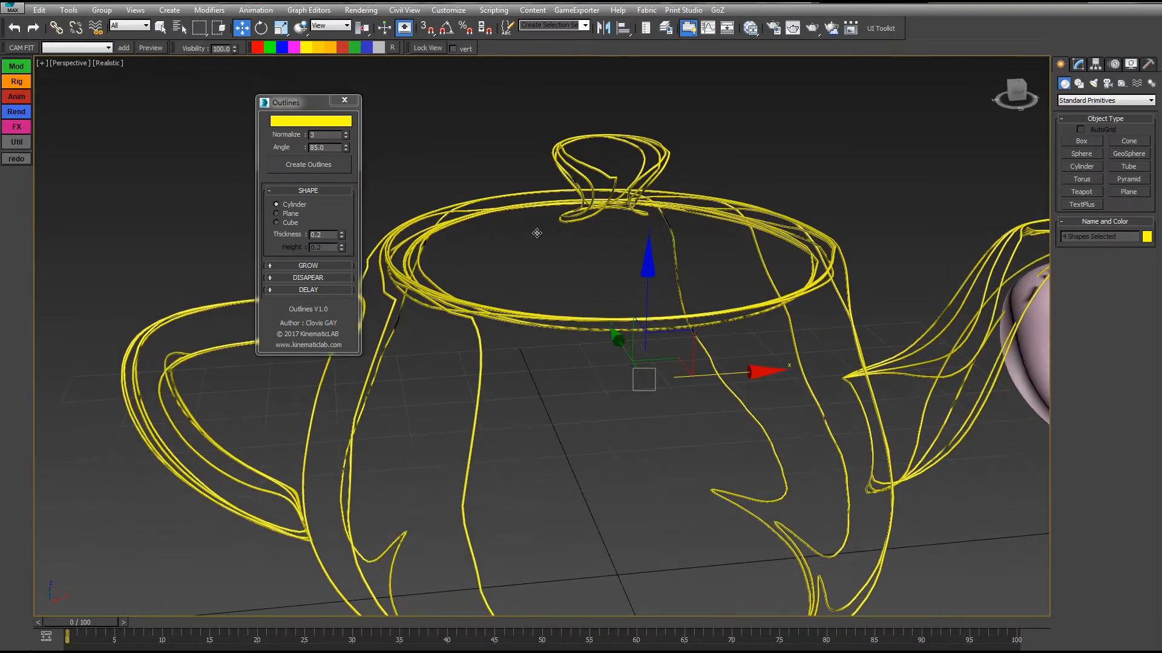
scroll(537, 234, down, 2)
Set the outline colour in the Outlines tool to cyan.
click(311, 120)
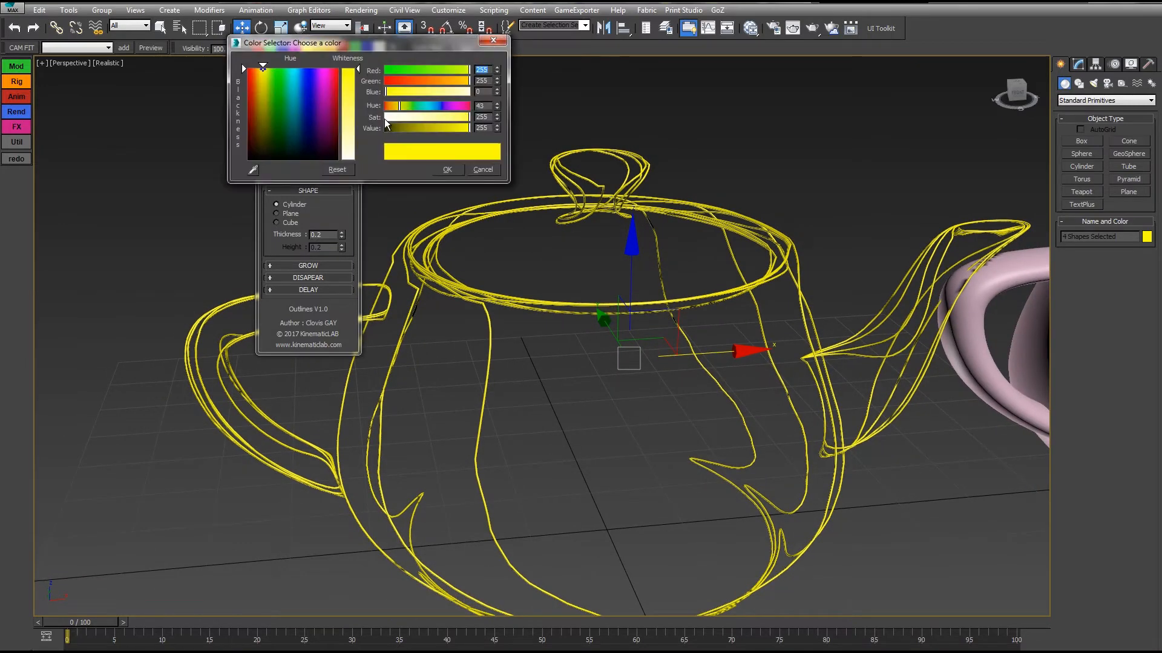
drag(436, 110, 427, 106)
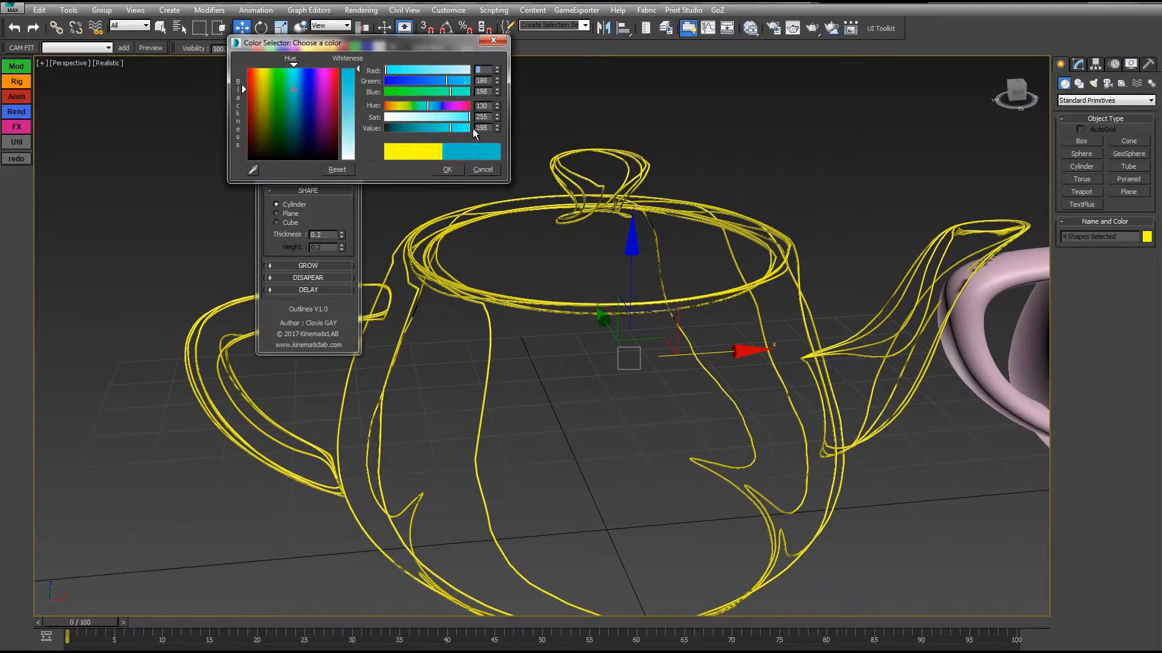
click(444, 171)
Select the moved teapot and create a cyan outline of it from the current view.
middle_drag(813, 253, 648, 242)
middle_drag(841, 324, 526, 296)
scroll(526, 296, down, 3)
click(751, 275)
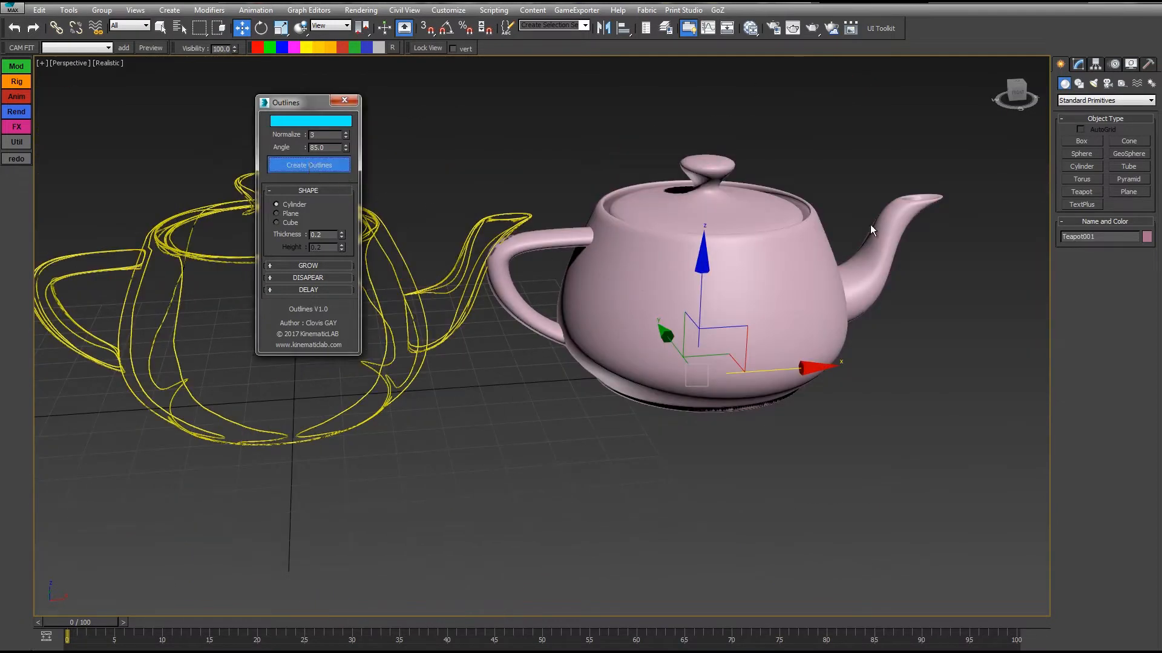
middle_drag(824, 176, 796, 198)
alt+middle_drag(878, 242, 914, 246)
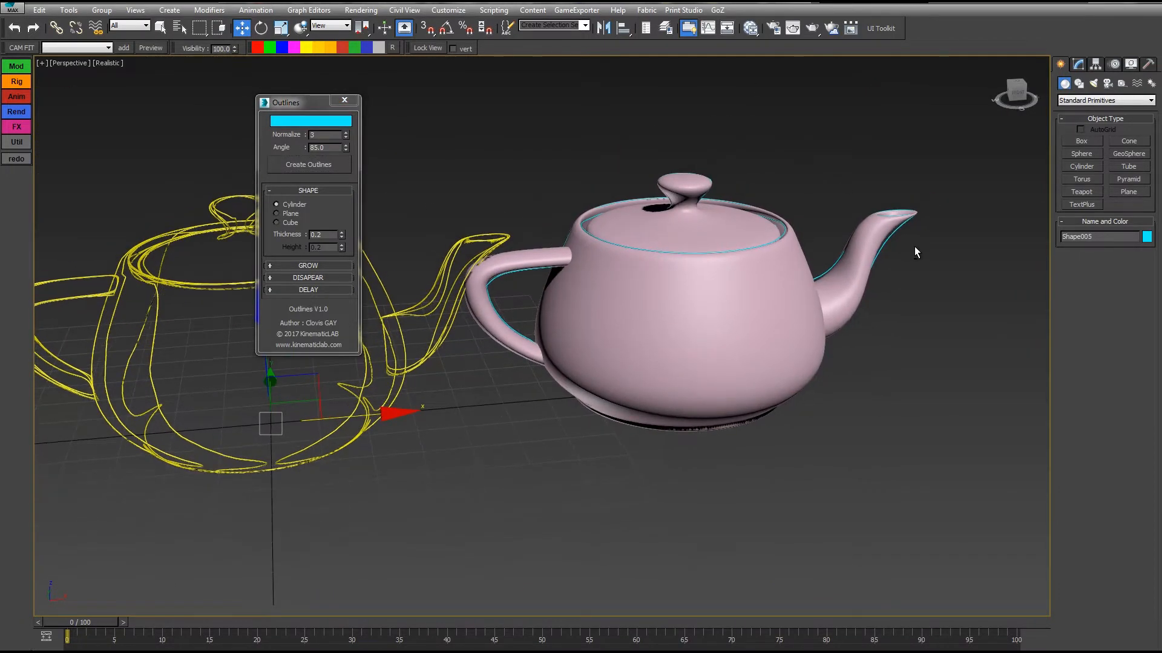
Delete the cyan outline from the teapot.
click(892, 244)
click(617, 214)
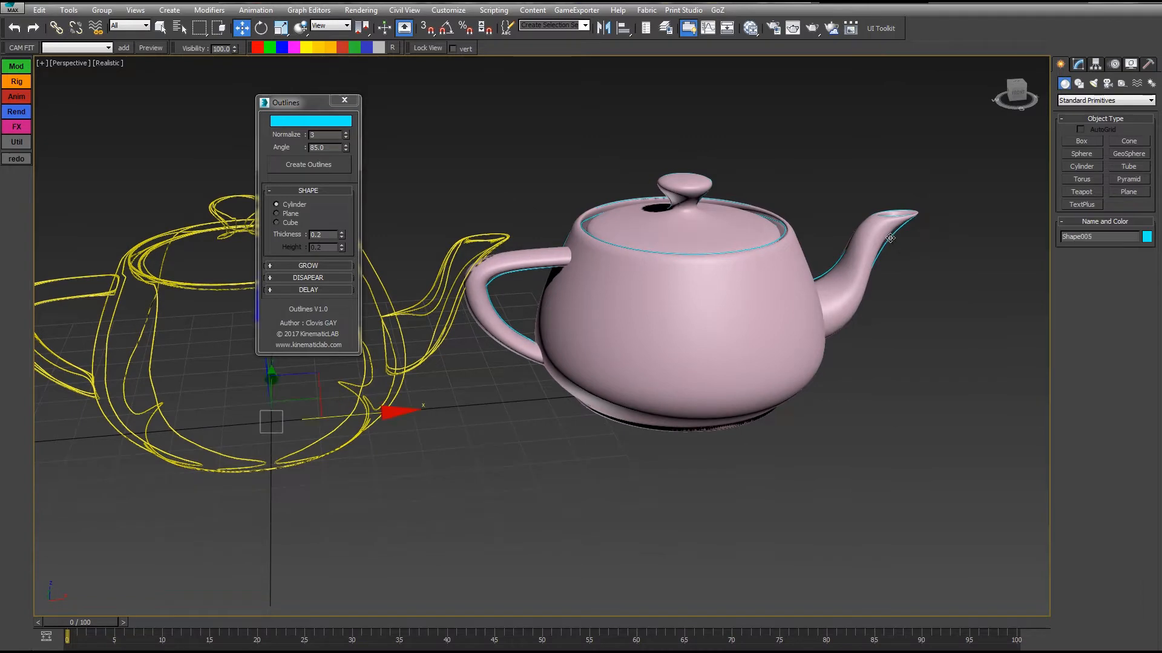
key(Delete)
Select the four yellow outline shapes again and display them with edged faces.
middle_drag(488, 194, 627, 209)
drag(677, 153, 430, 471)
scroll(658, 243, up, 10)
key(F4)
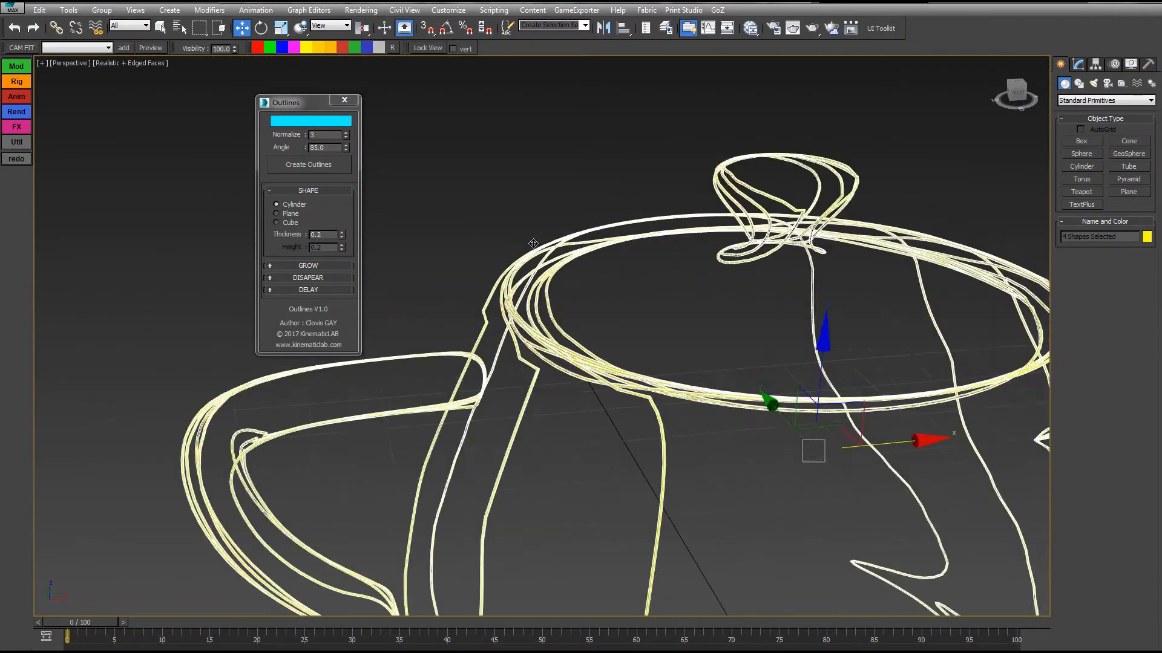
Change the selected yellow outlines to the Cube shape with a thickness of 4.6 and a height of 1.7.
alt+middle_drag(611, 255, 575, 270)
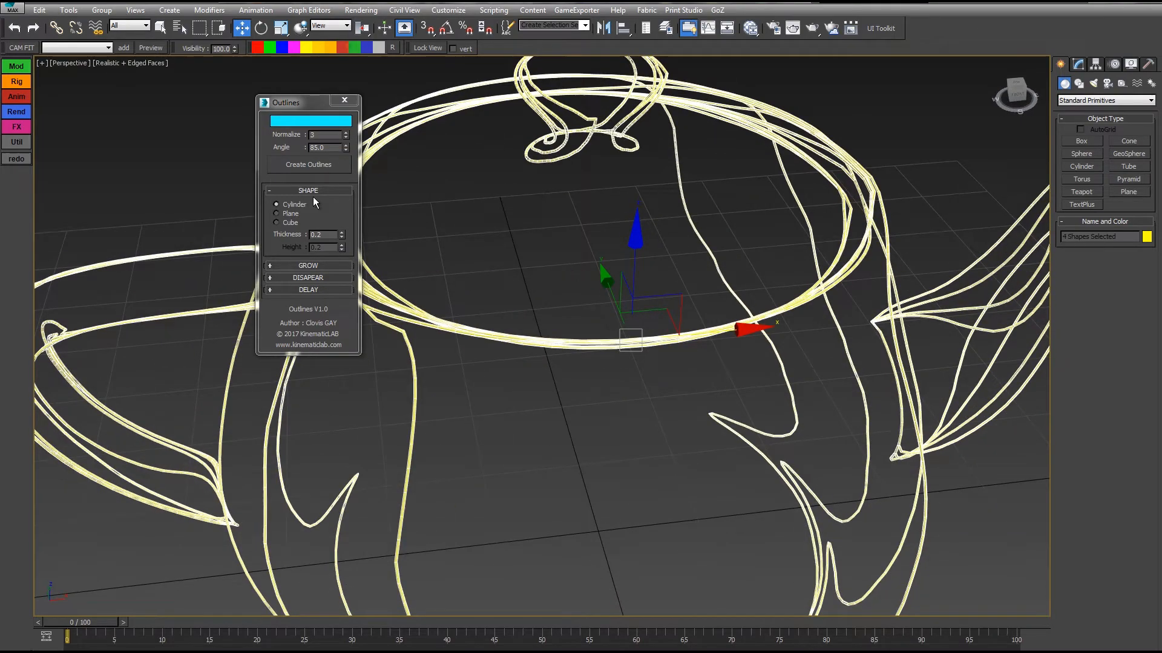
mouse_move(342, 237)
mouse_down()
mouse_move(342, 222)
mouse_move(341, 236)
mouse_move(325, 228)
mouse_move(342, 224)
mouse_move(340, 239)
mouse_up()
click(288, 215)
click(286, 223)
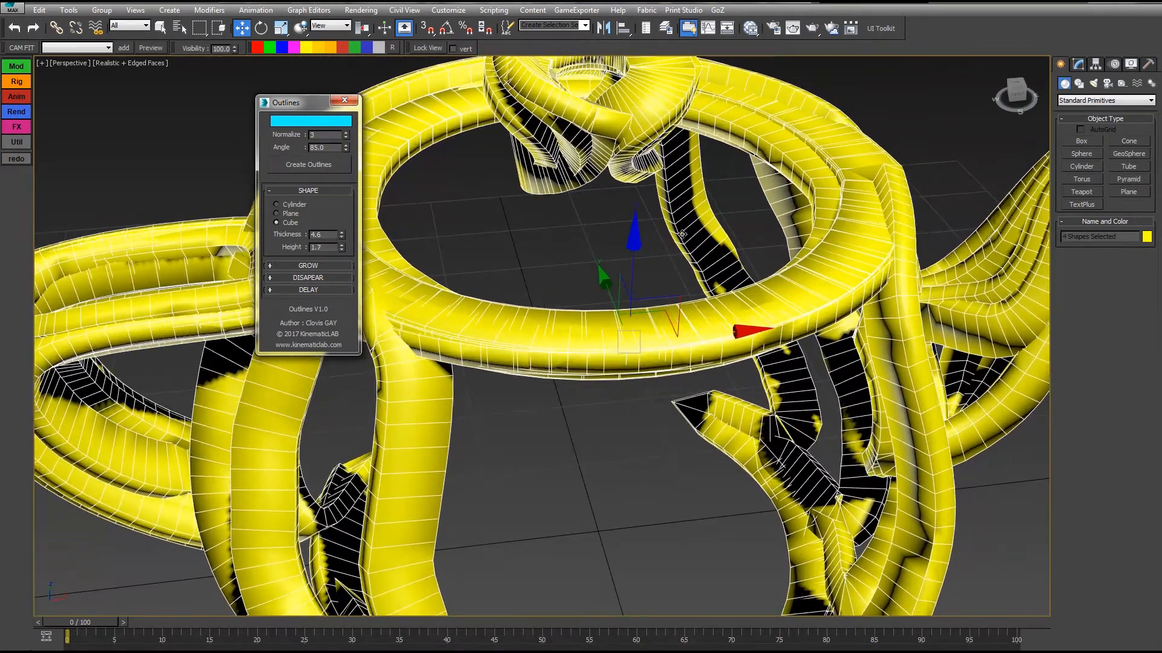
Delete the four yellow outline shapes.
scroll(399, 266, down, 4)
alt+middle_drag(719, 296, 611, 202)
scroll(591, 243, down, 5)
key(Delete)
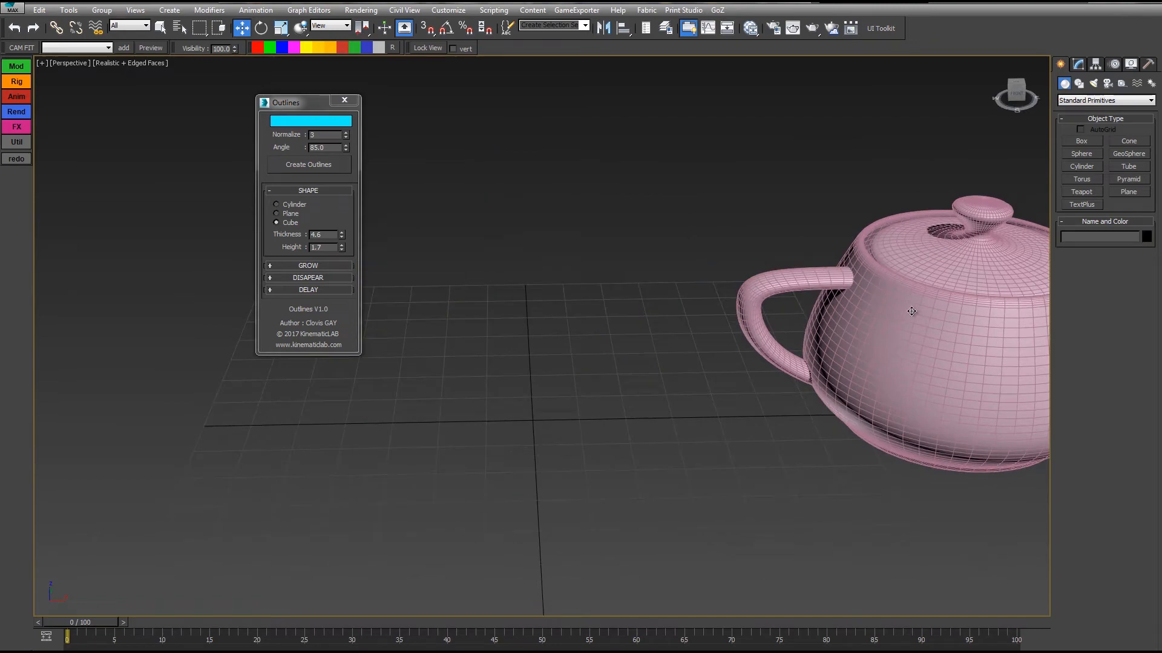
Select the pink teapot and create a cyan outline of it from the current view.
click(914, 313)
drag(1037, 421, 623, 423)
alt+middle_drag(623, 423, 370, 190)
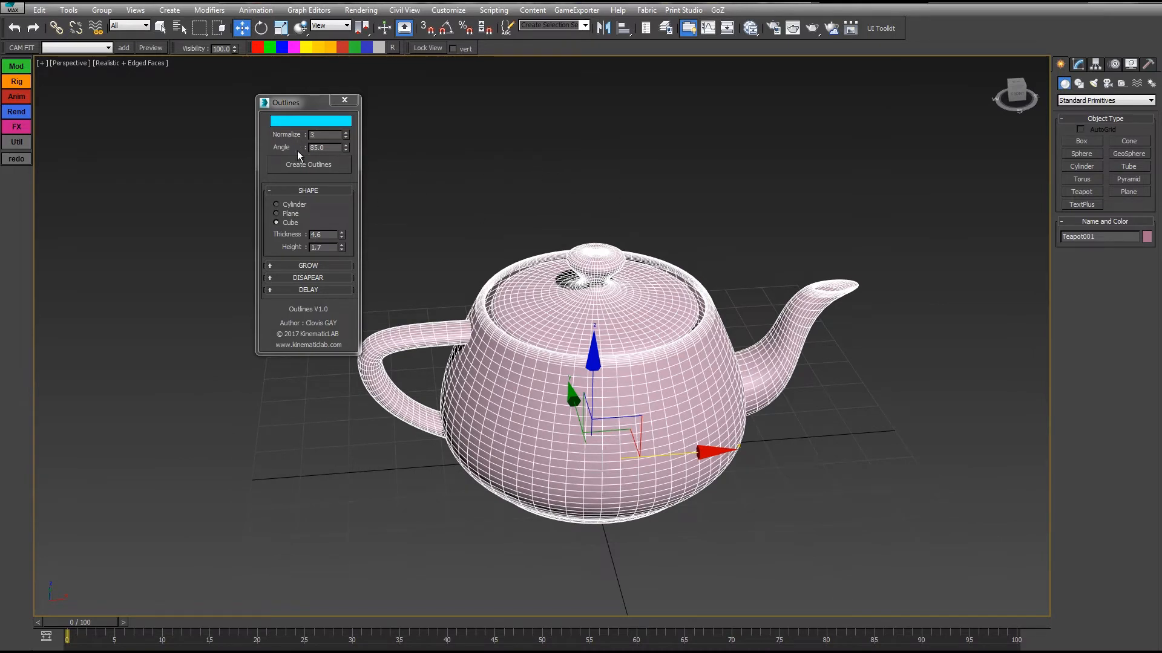
click(306, 166)
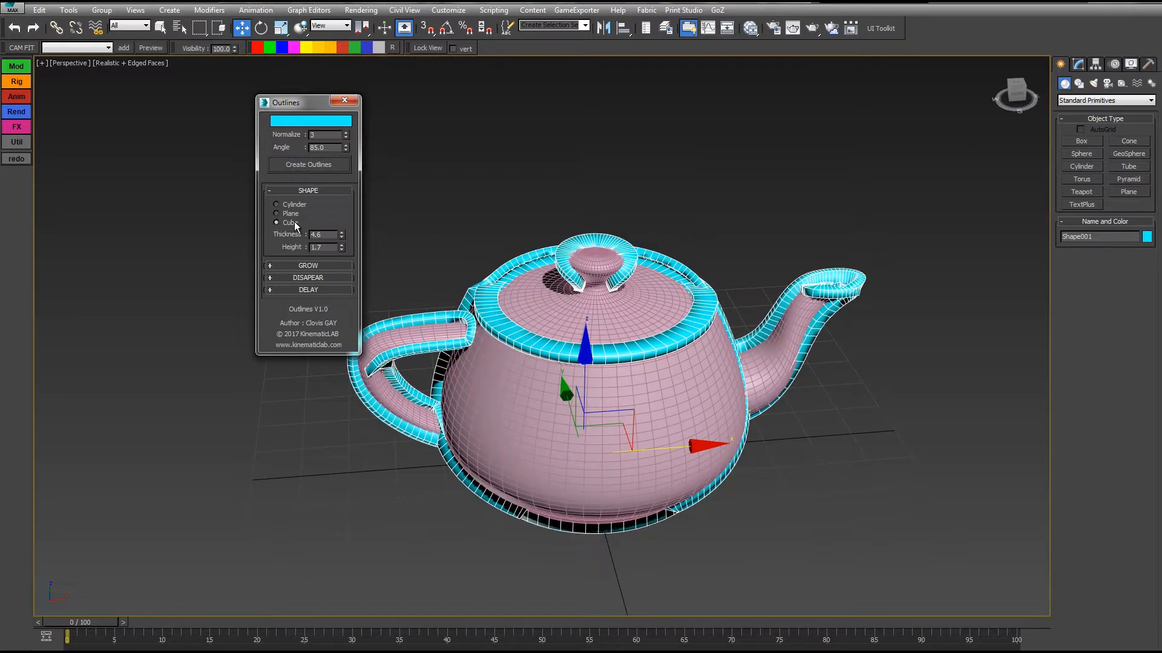
Set the outline shape to Cylinder with a thickness of 0.7, display the scene in wireframe and dismiss the CCleaner alert.
click(277, 205)
drag(341, 236, 337, 257)
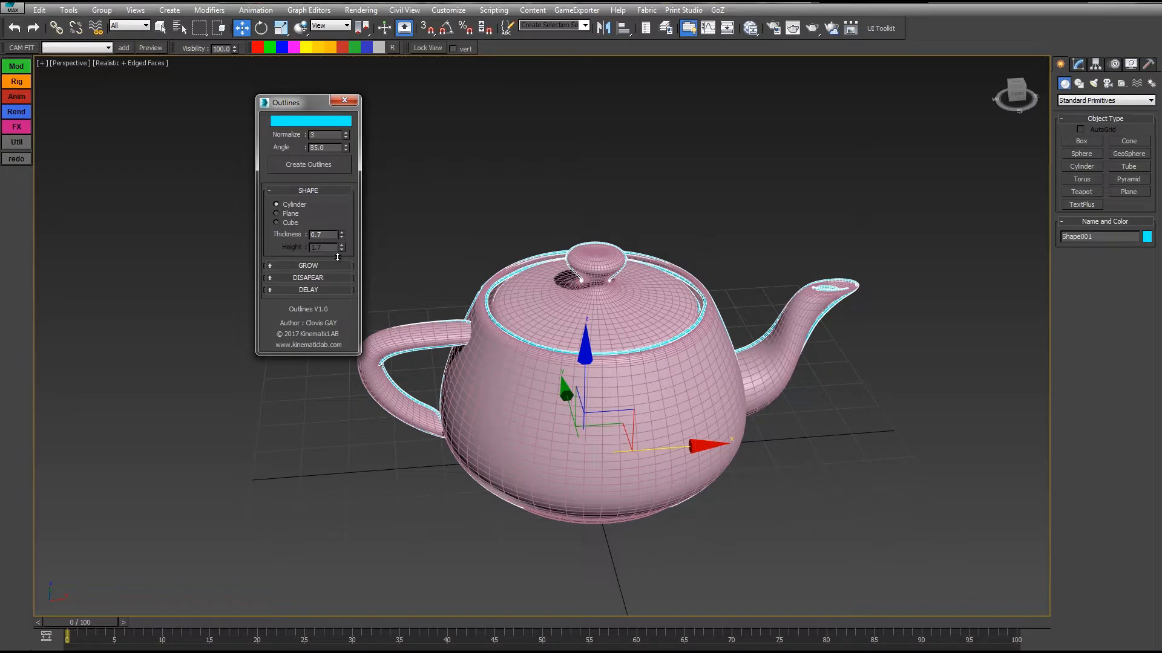
key(F3)
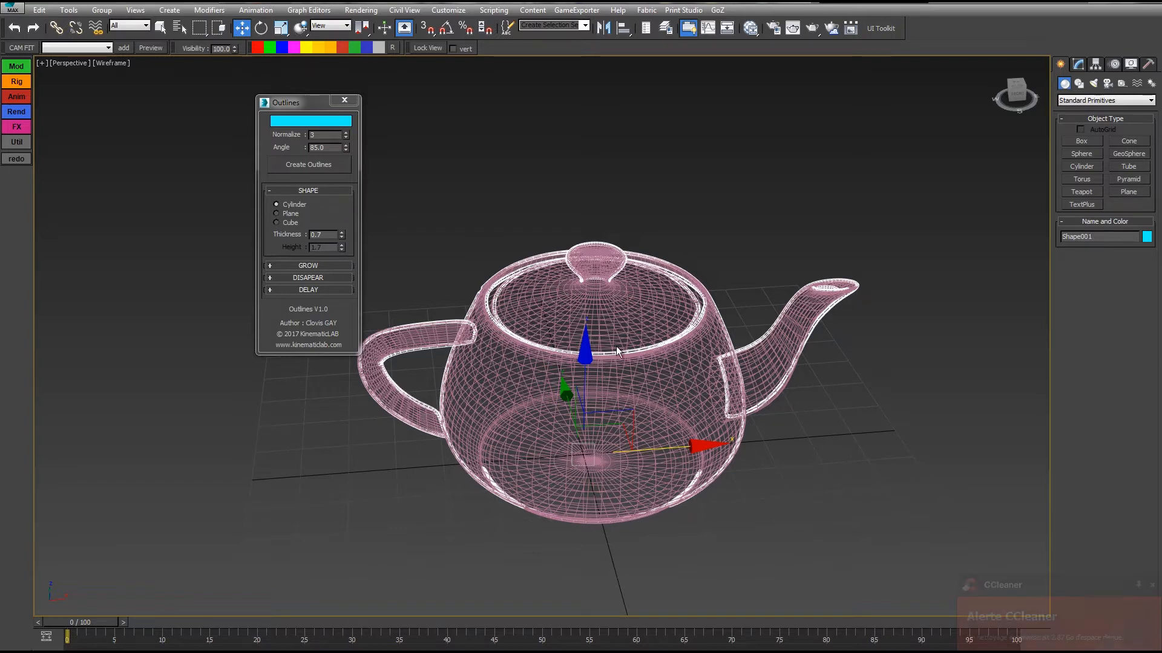
click(1153, 587)
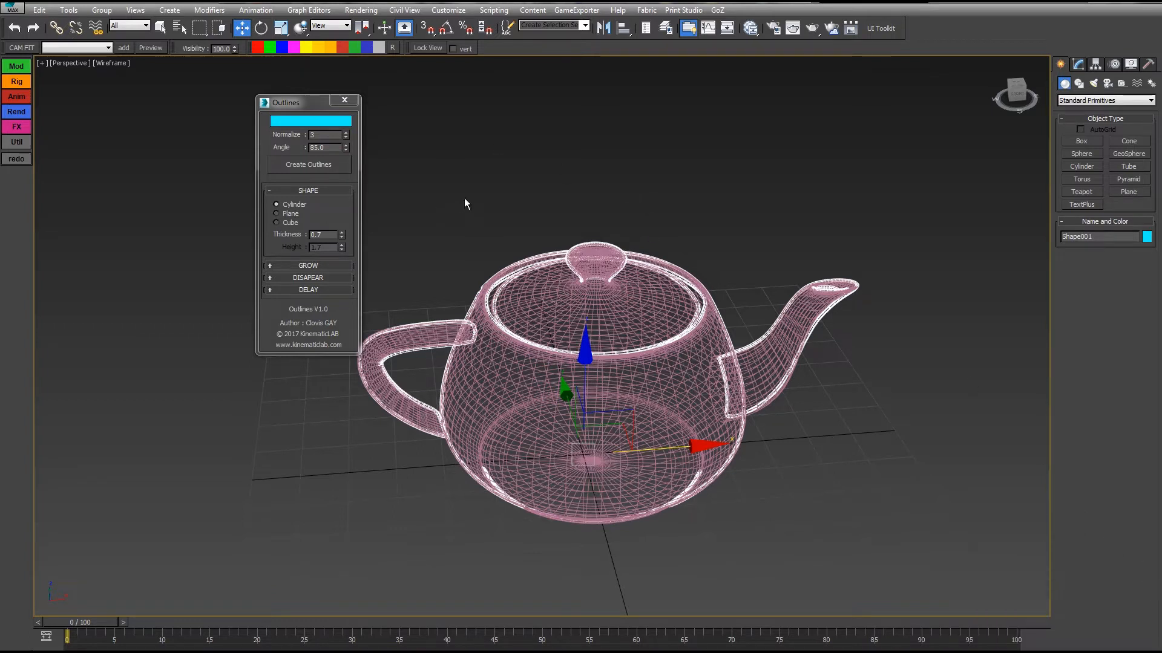
Create a teapot outline with the angle set to 20 and return the viewport to shaded display.
double_click(329, 148)
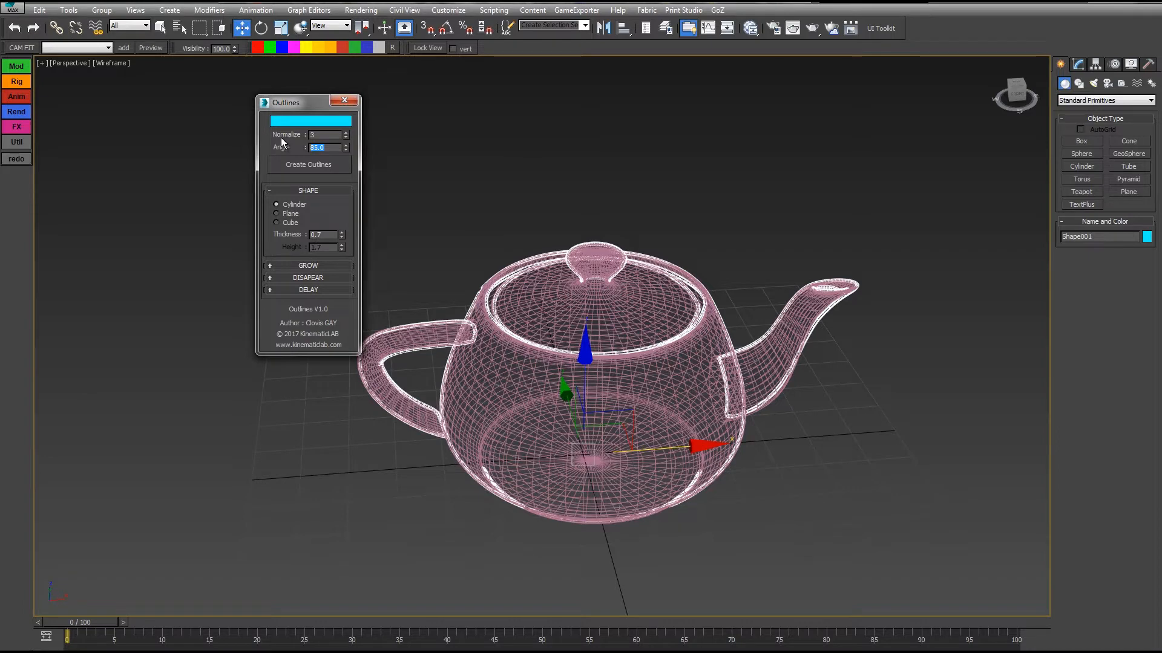
text(20)
click(321, 168)
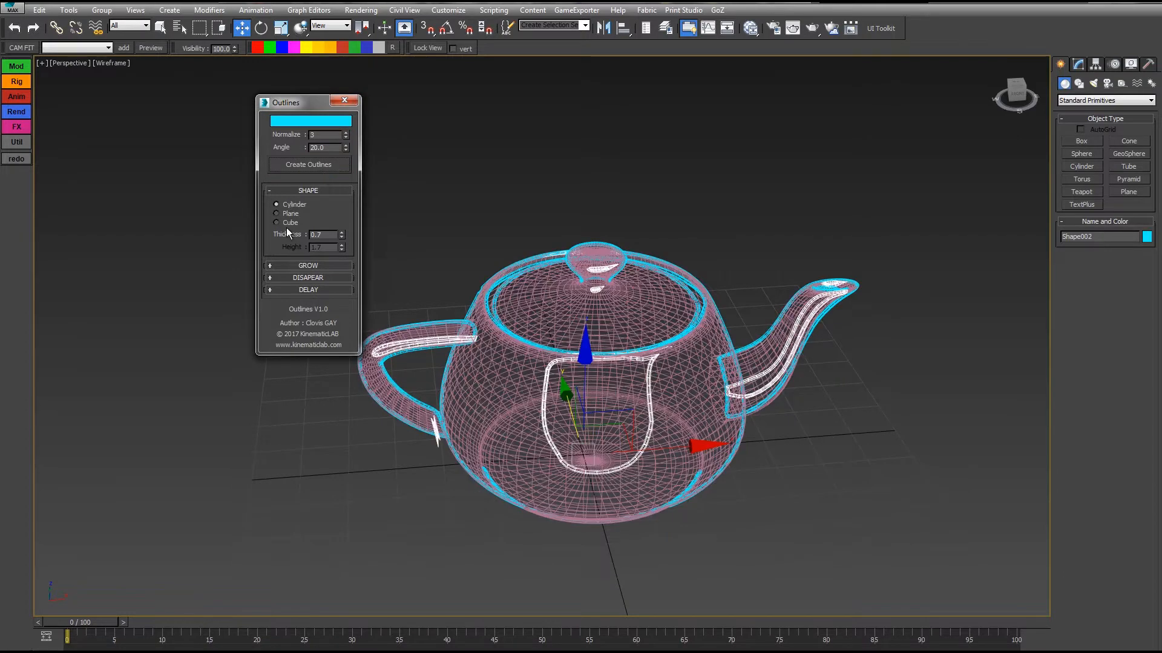
key(F3)
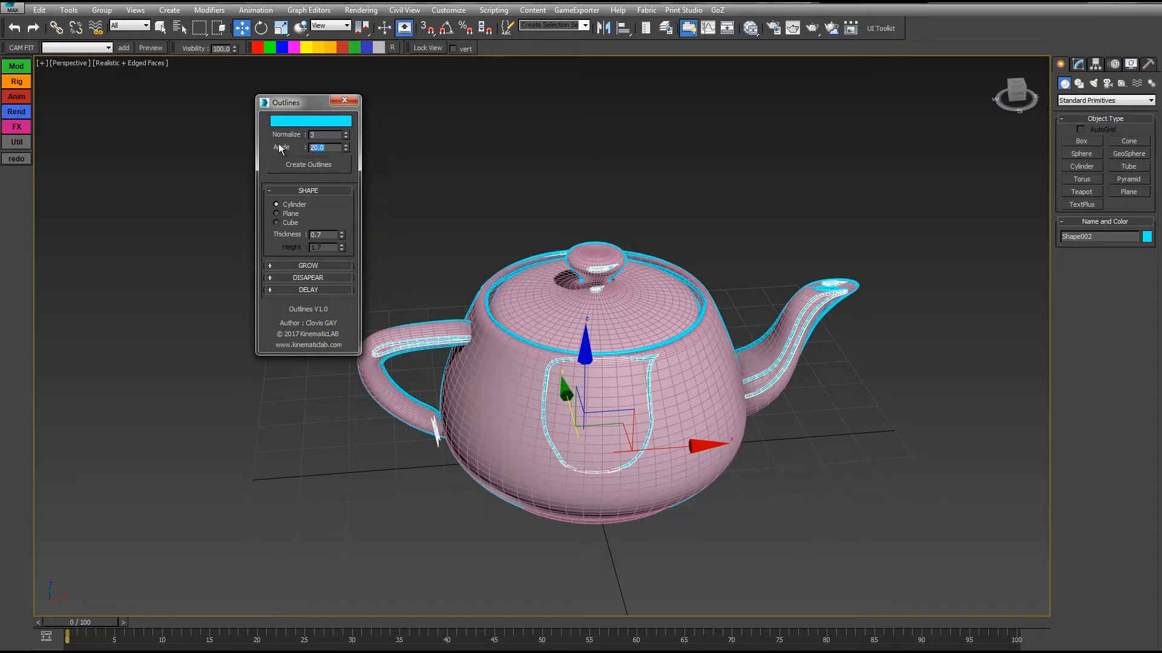
Set the outline angle to 150, create outlines of the selected teapot and display the scene in wireframe.
text(150)
click(317, 164)
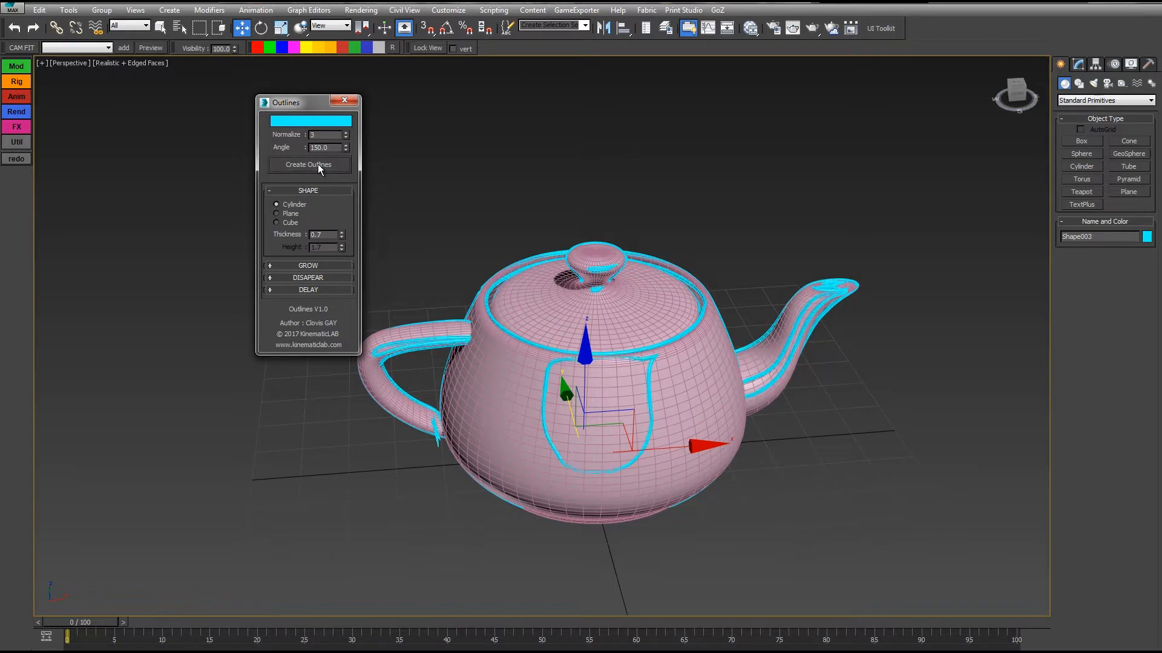
click(576, 356)
click(317, 165)
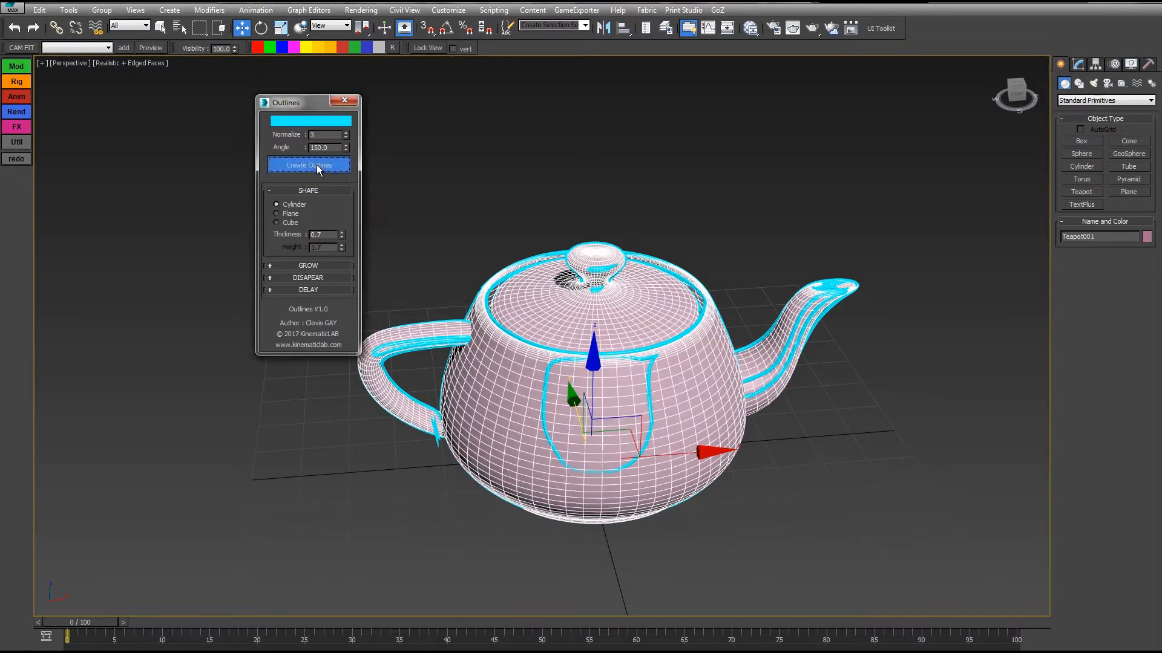
key(F3)
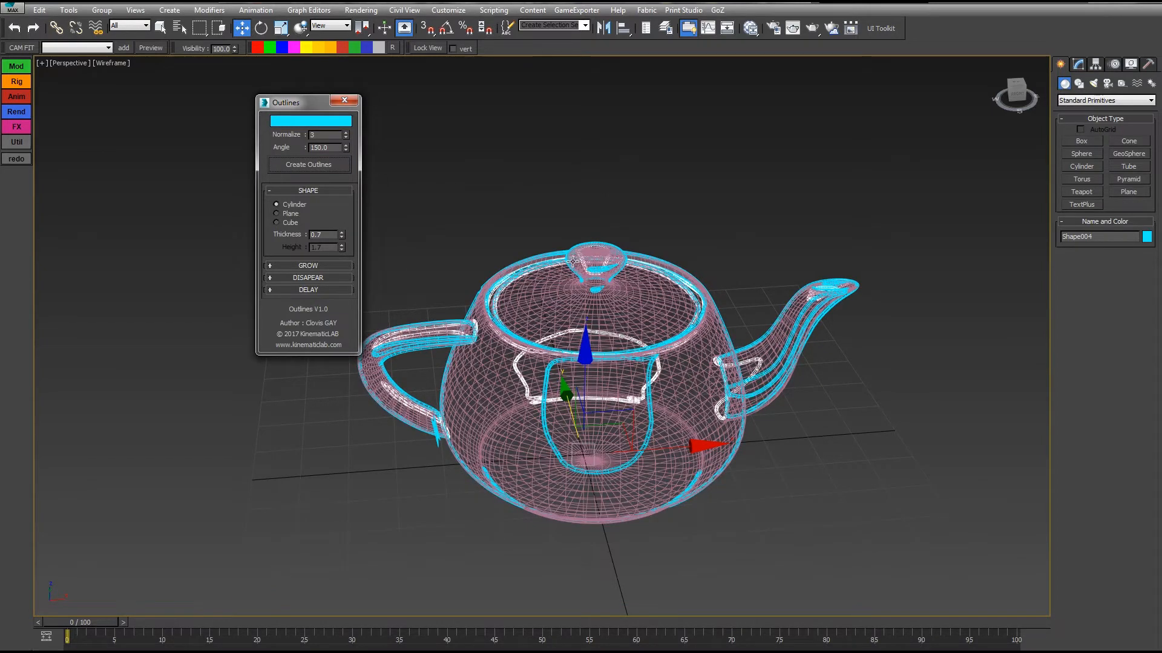
Select the four cyan outline shapes on the teapot and delete them.
alt+middle_drag(673, 250, 818, 215)
alt+middle_drag(636, 242, 674, 209)
key(ctrl+a)
alt+click(643, 309)
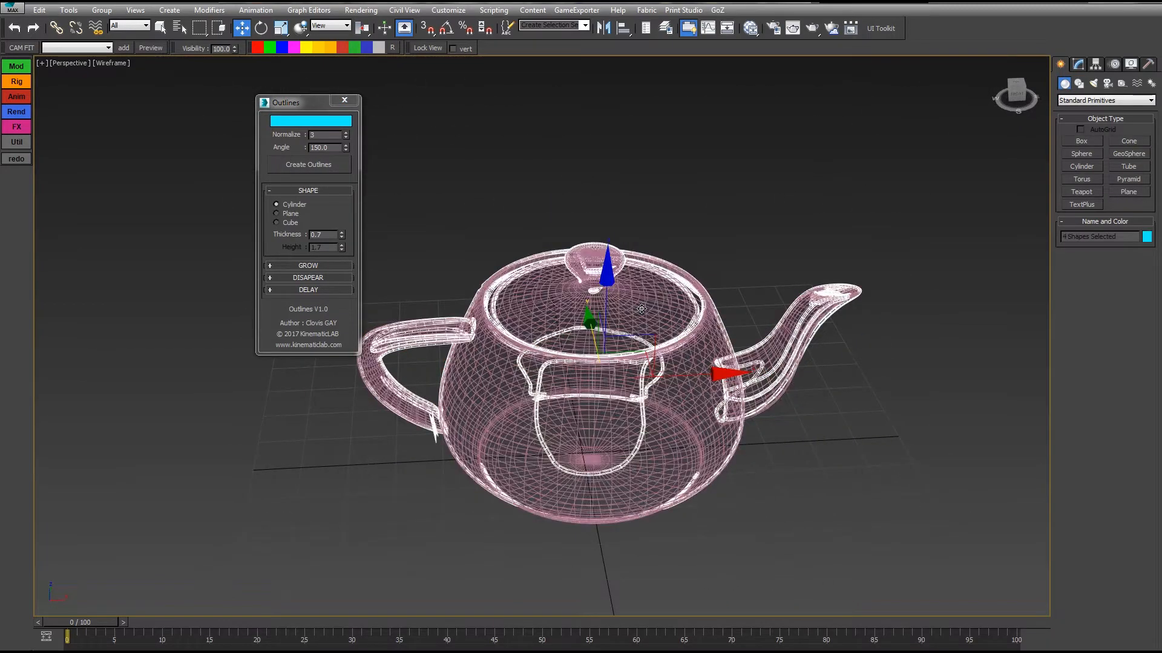
key(Delete)
Select the teapot and create a cyan outline of it with the angle set to 20.
click(625, 306)
alt+middle_drag(693, 336, 654, 317)
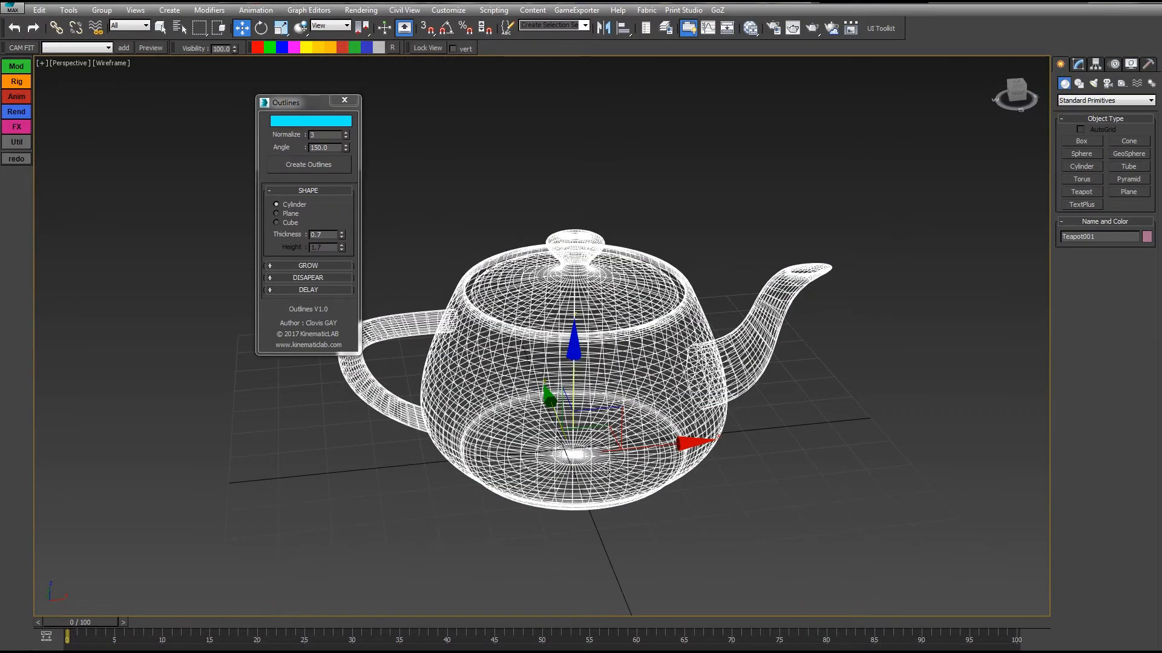
drag(326, 147, 292, 147)
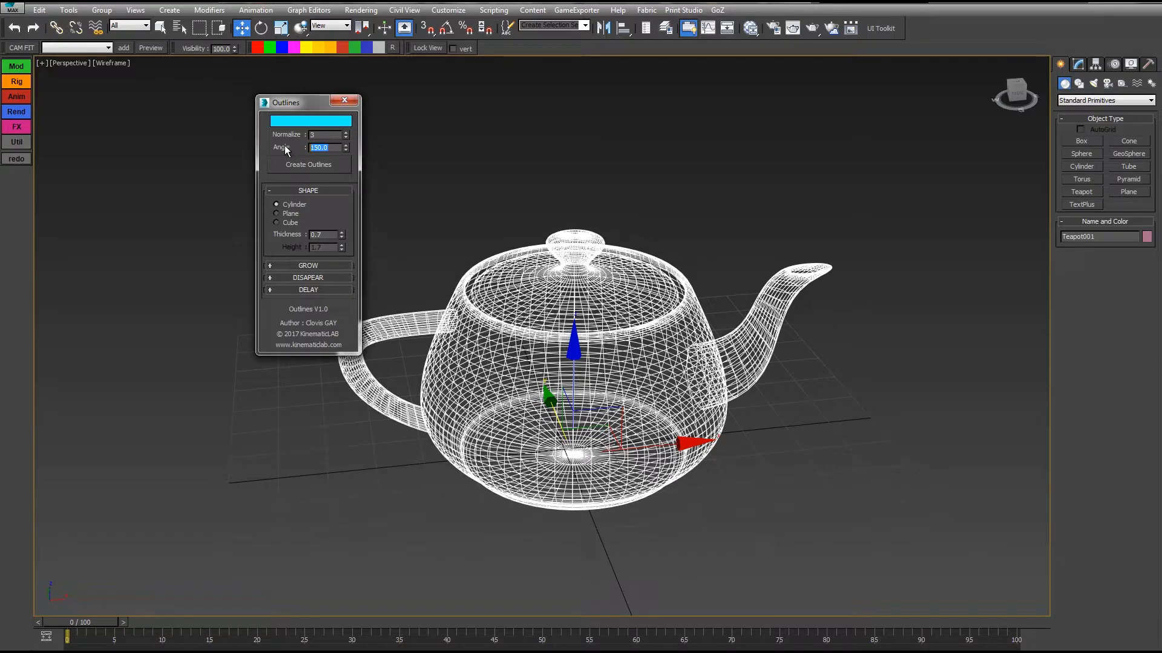
click(321, 169)
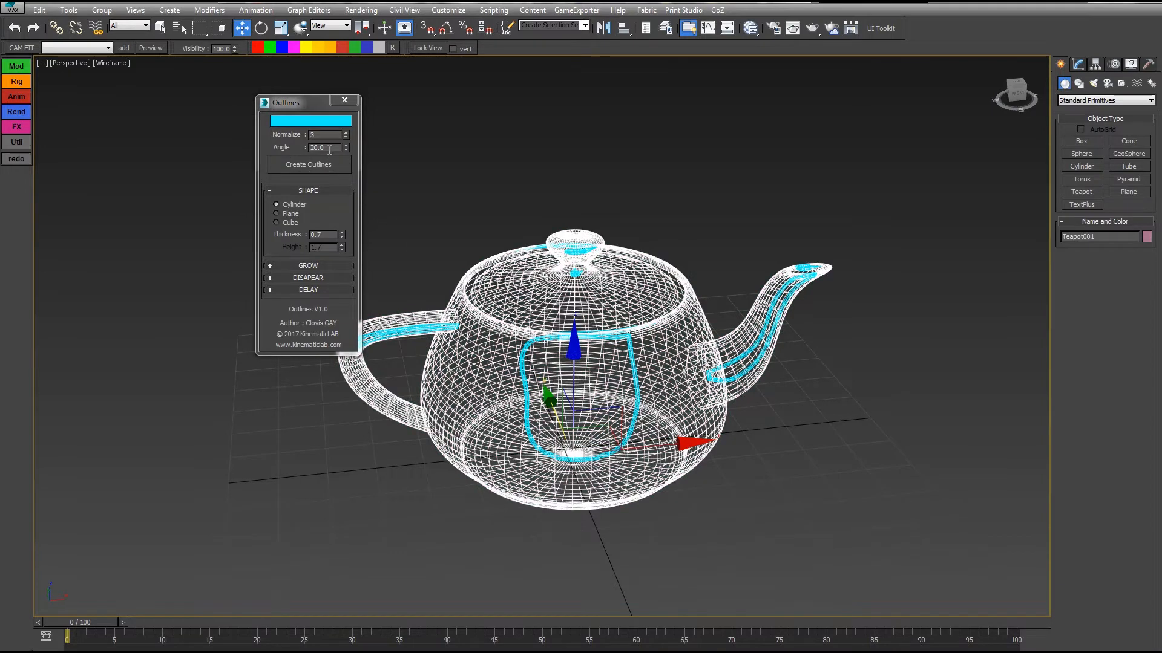
Create two more outlines of the teapot, one at an angle of 40 and one at 60.
drag(329, 150, 306, 149)
text(40)
click(315, 171)
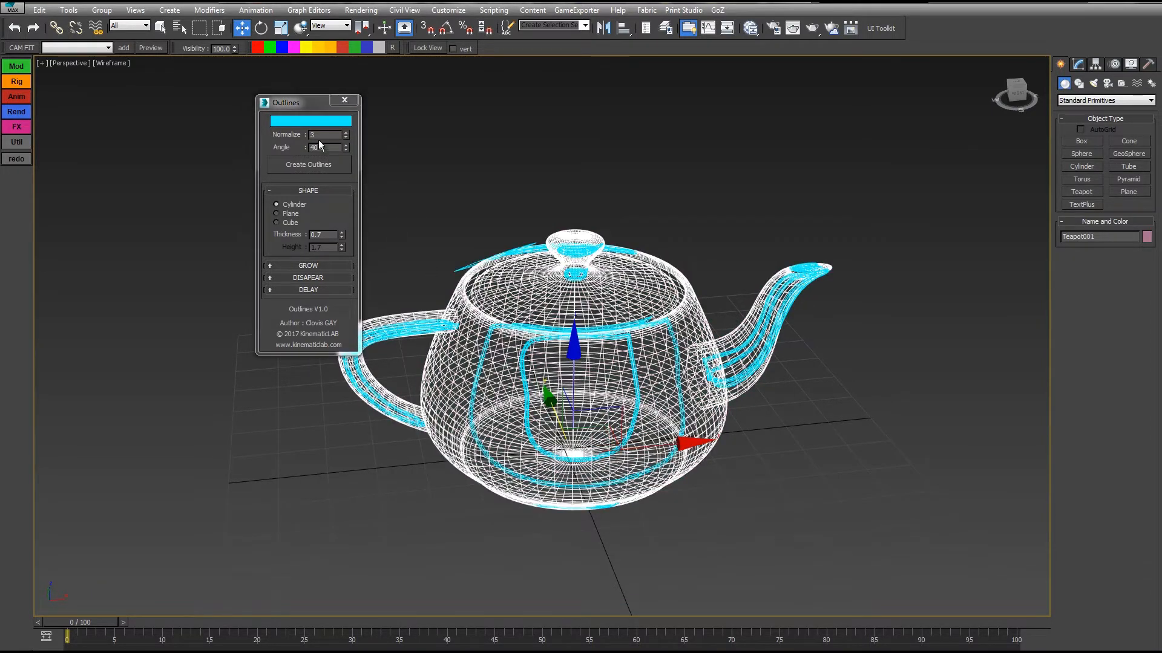
drag(320, 146, 264, 141)
click(316, 165)
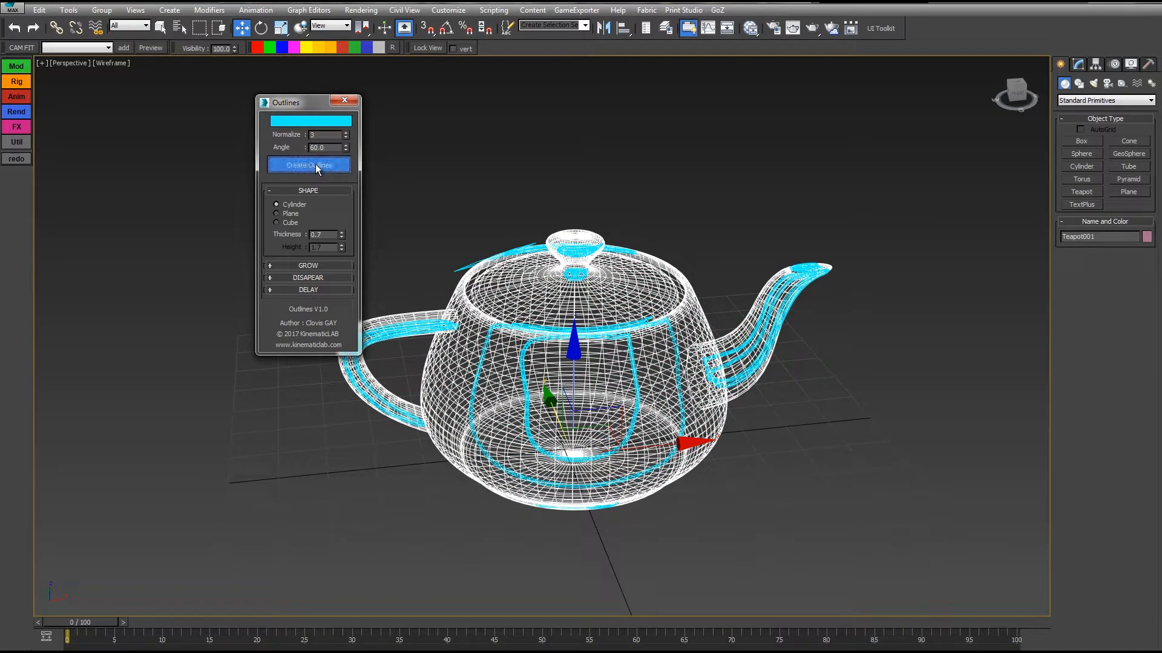
Reselect the teapot and create another outline of it with the angle set to 80.
click(509, 273)
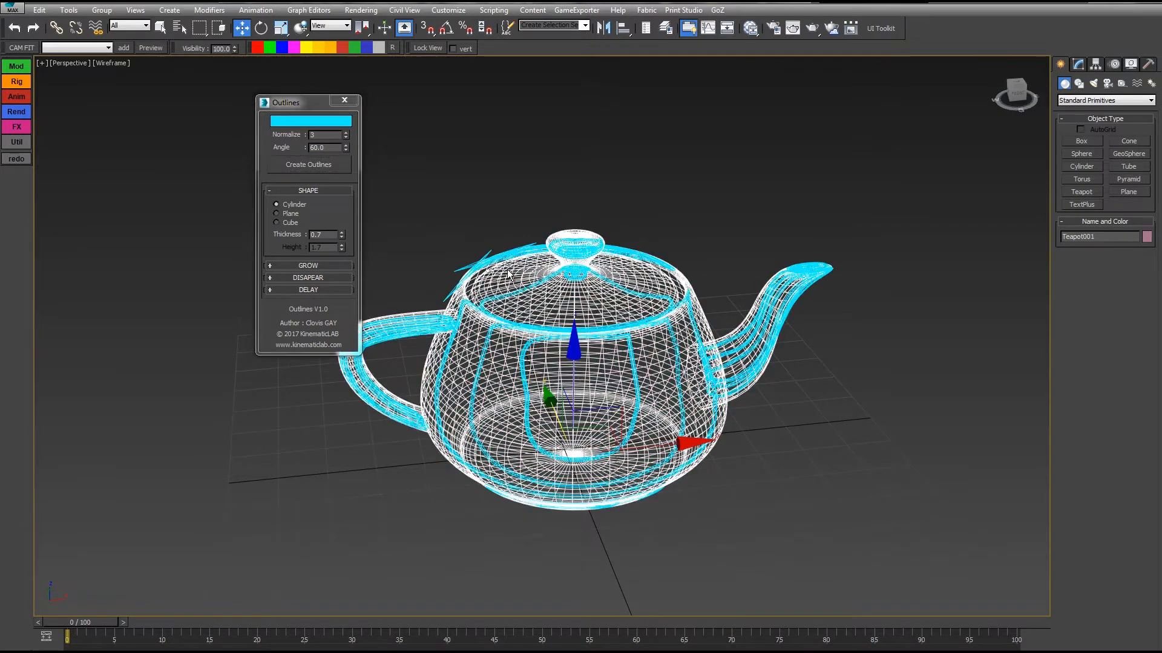
double_click(320, 148)
text(80)
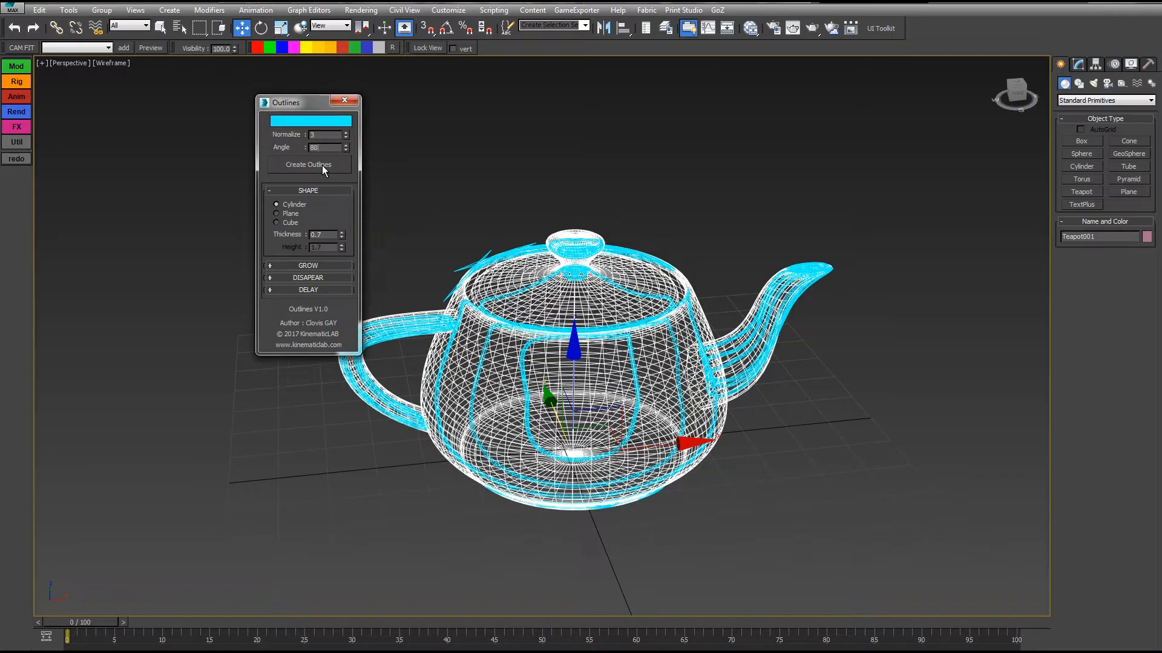
click(321, 166)
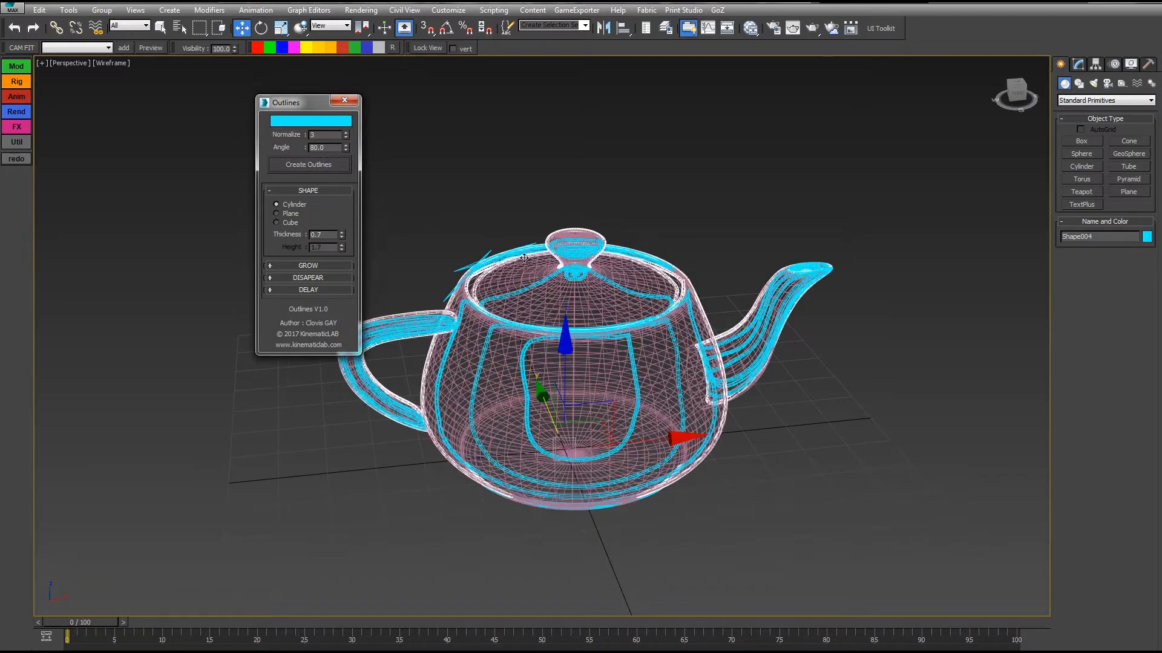
Reselect the teapot and create an outline of it with the angle set to 100.
click(524, 258)
double_click(320, 148)
text(100)
click(313, 165)
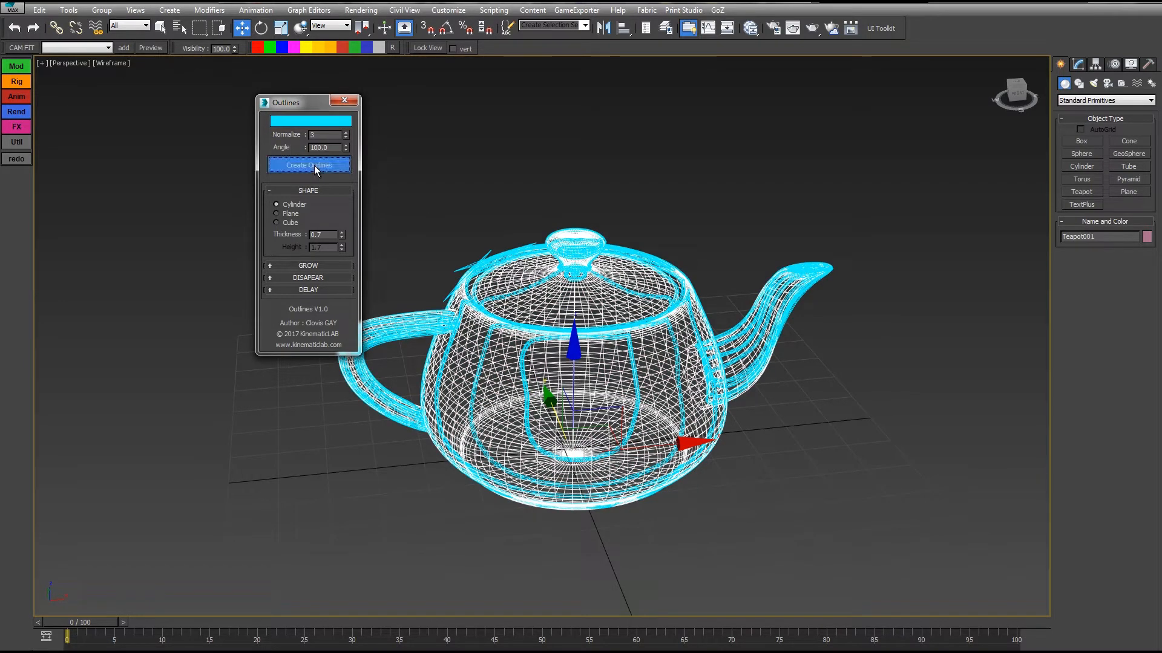
Reselect the teapot and create an outline of it with the angle set to 120.
click(554, 292)
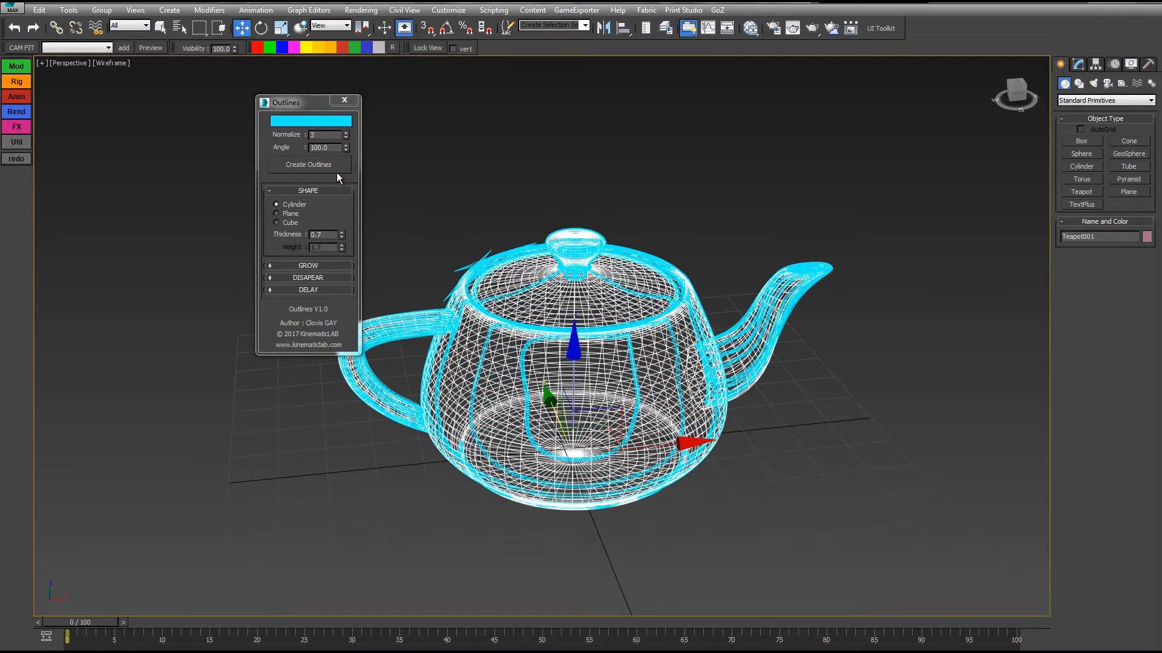
drag(330, 148, 279, 136)
text(120)
key(Return)
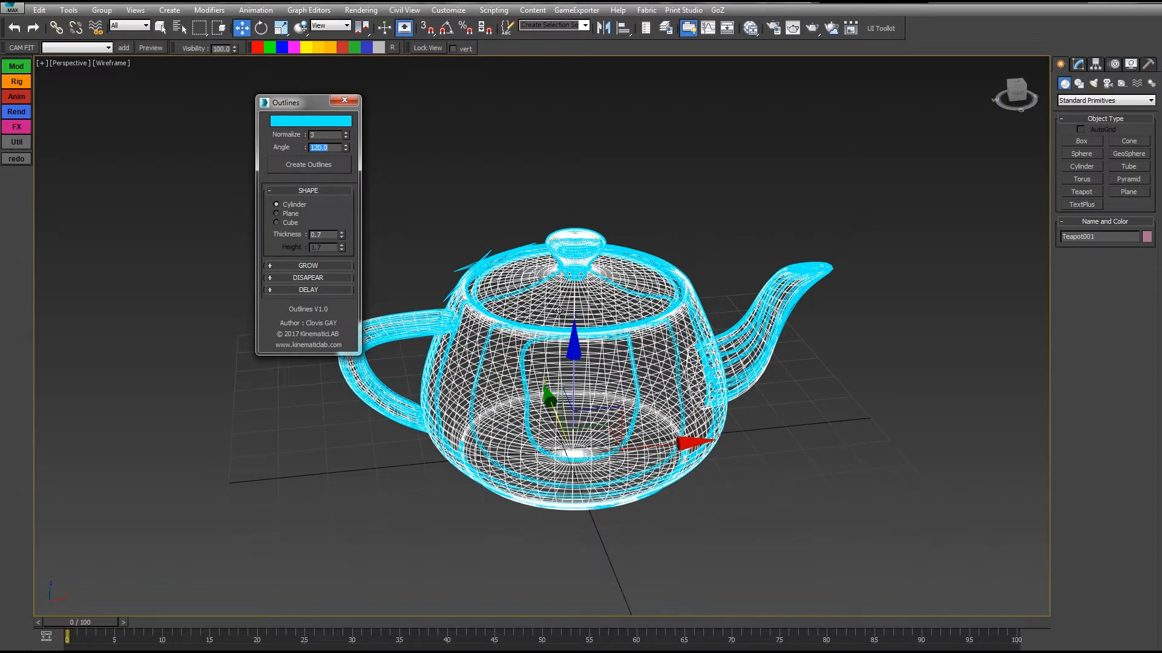
click(325, 165)
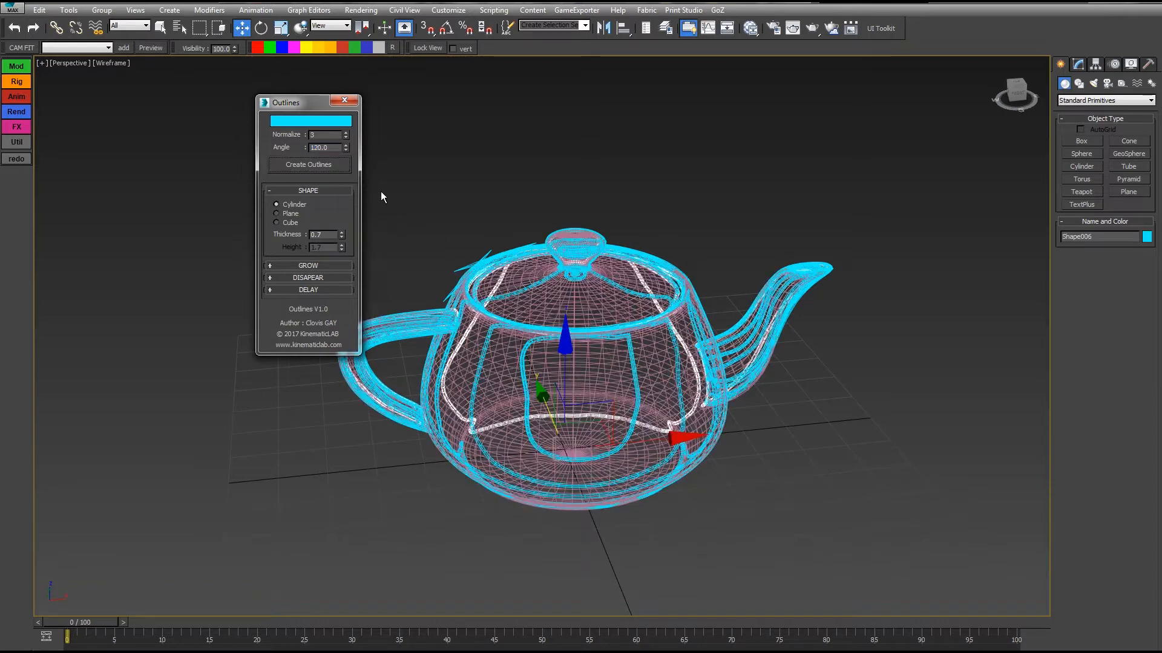
Reselect the teapot and create two further outlines of it, at angles of 140 and 160.
click(515, 272)
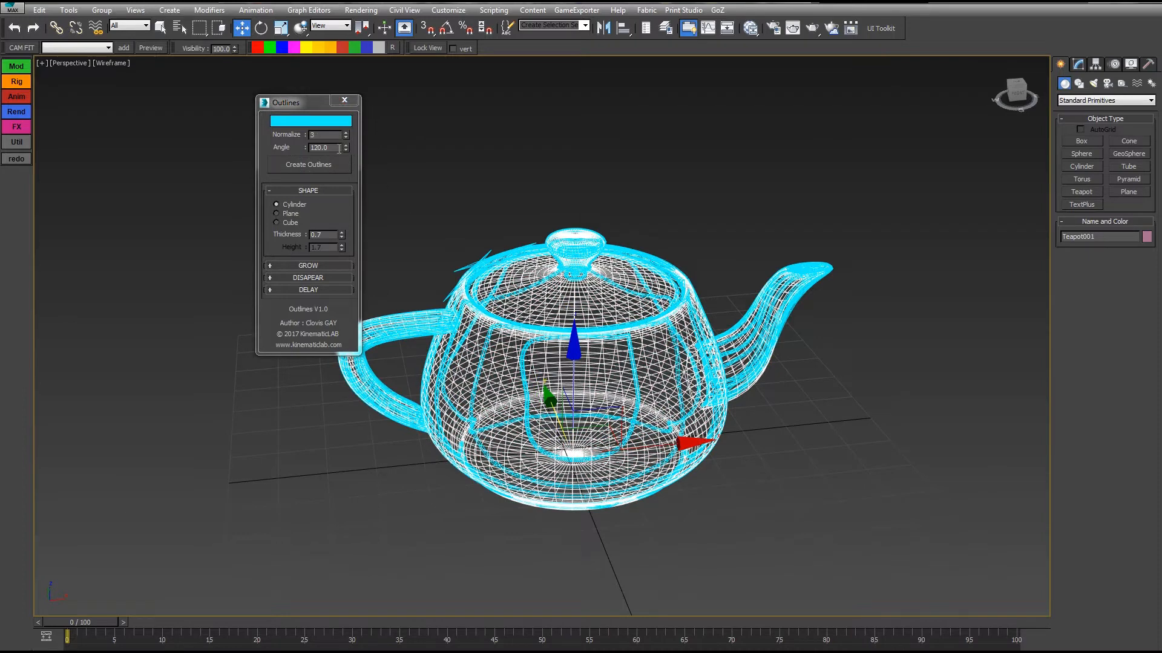
drag(339, 149, 262, 145)
click(315, 165)
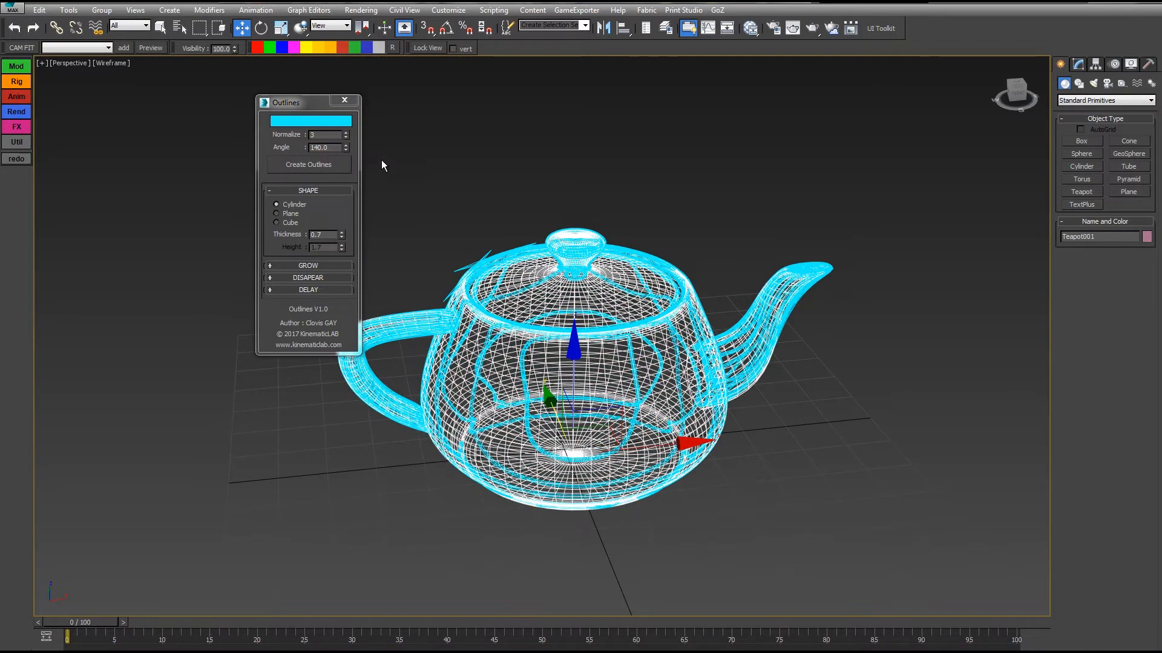
drag(337, 147, 274, 140)
text(160)
click(308, 167)
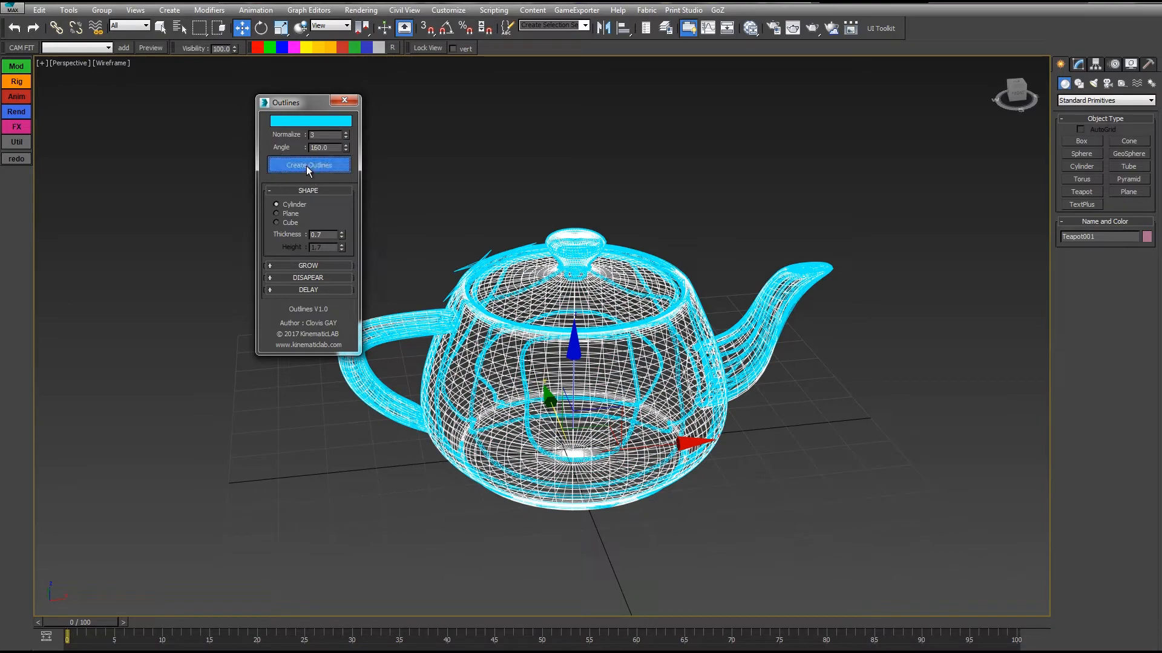
Move the teapot along the X axis clear of its outlines and display the scene shaded without edged faces.
alt+middle_drag(600, 227, 491, 218)
click(607, 374)
middle_drag(607, 374, 523, 325)
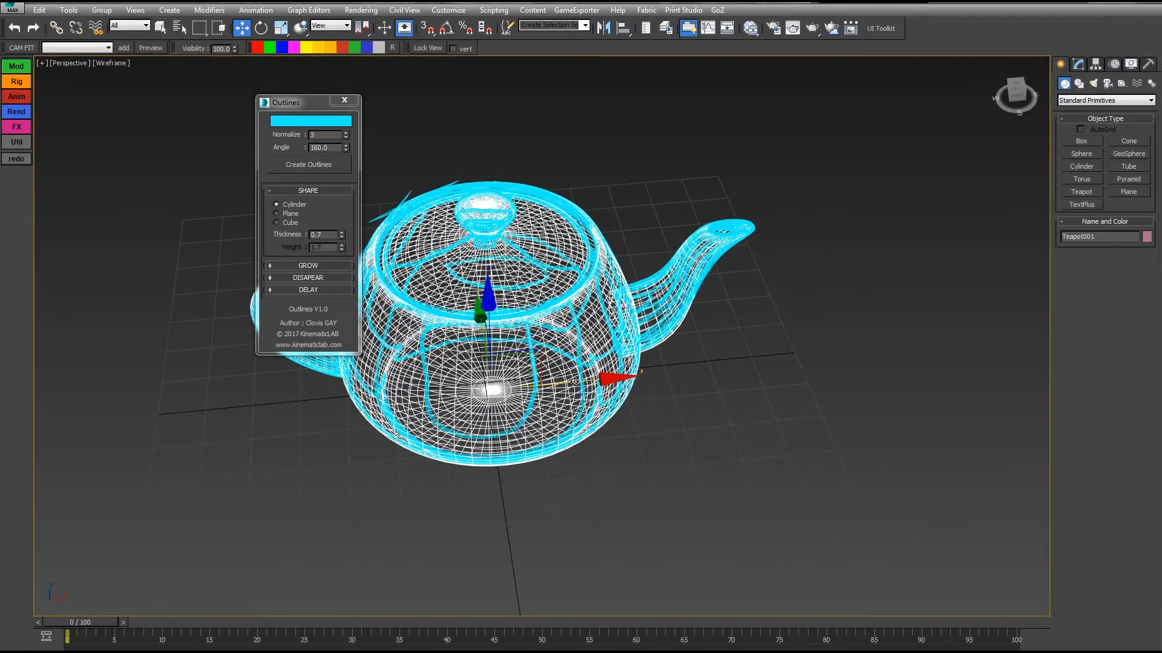
drag(575, 383, 985, 328)
mouse_move(494, 343)
alt+middle_down()
mouse_move(499, 308)
mouse_move(528, 324)
mouse_move(593, 323)
mouse_move(670, 359)
mouse_move(564, 312)
alt+middle_up()
key(F3)
key(F4)
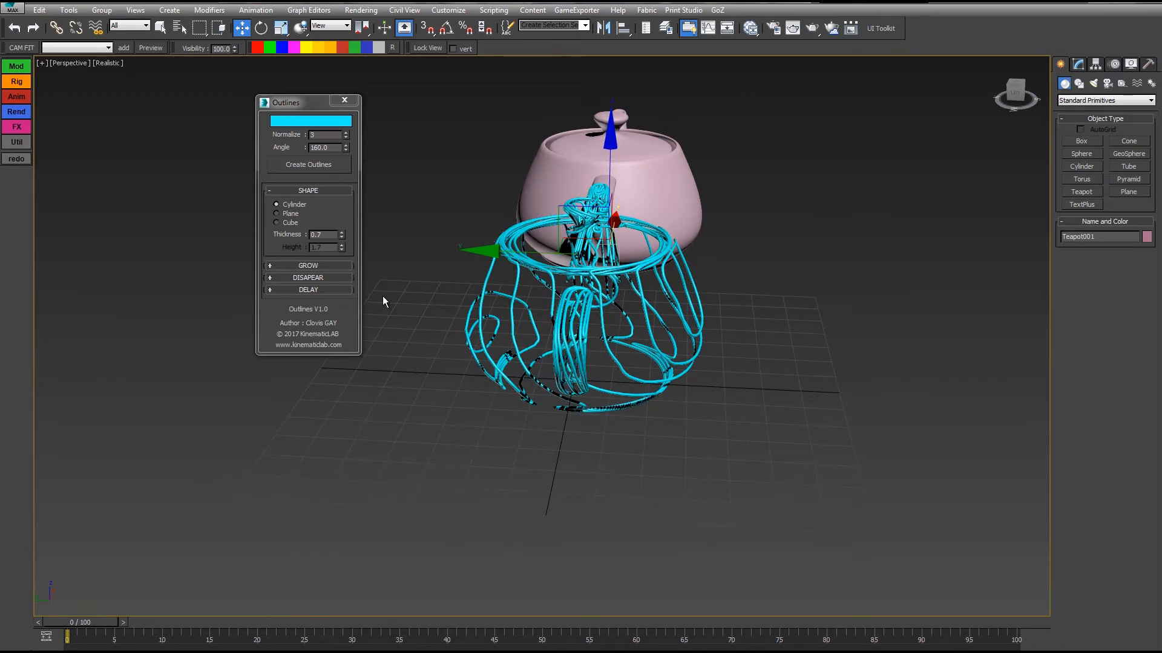
Select all eight cyan outline shapes beside the moved teapot.
mouse_move(633, 279)
alt+middle_down()
mouse_move(612, 366)
mouse_move(638, 296)
alt+middle_up()
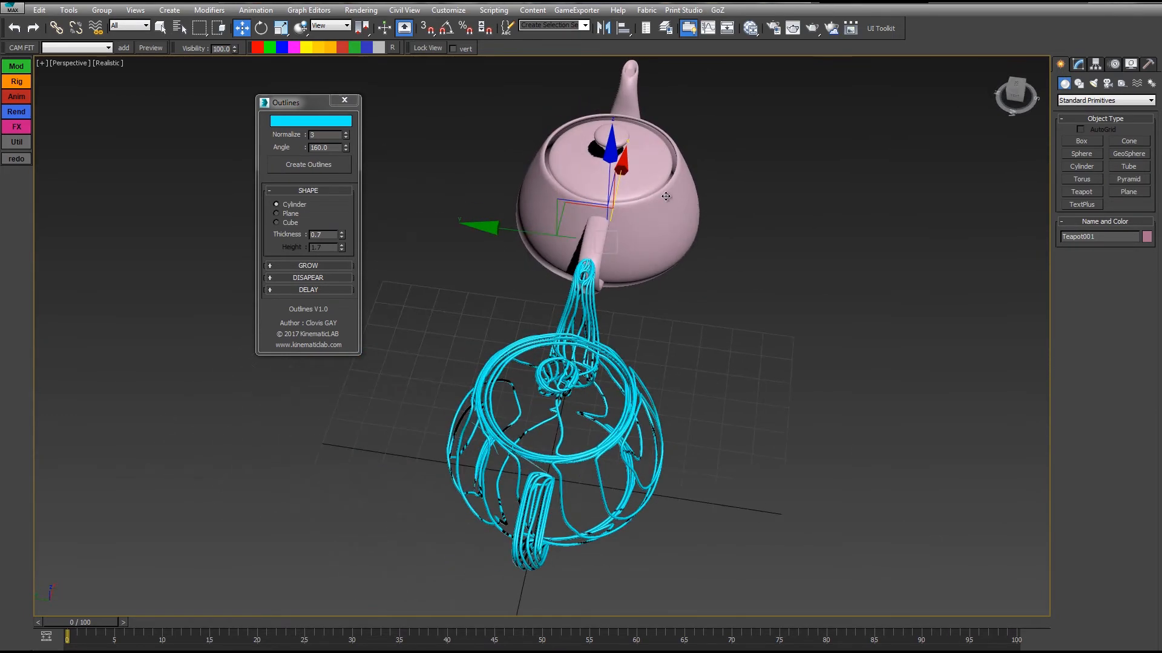
mouse_move(653, 232)
alt+middle_down()
mouse_move(626, 227)
mouse_move(637, 245)
alt+middle_up()
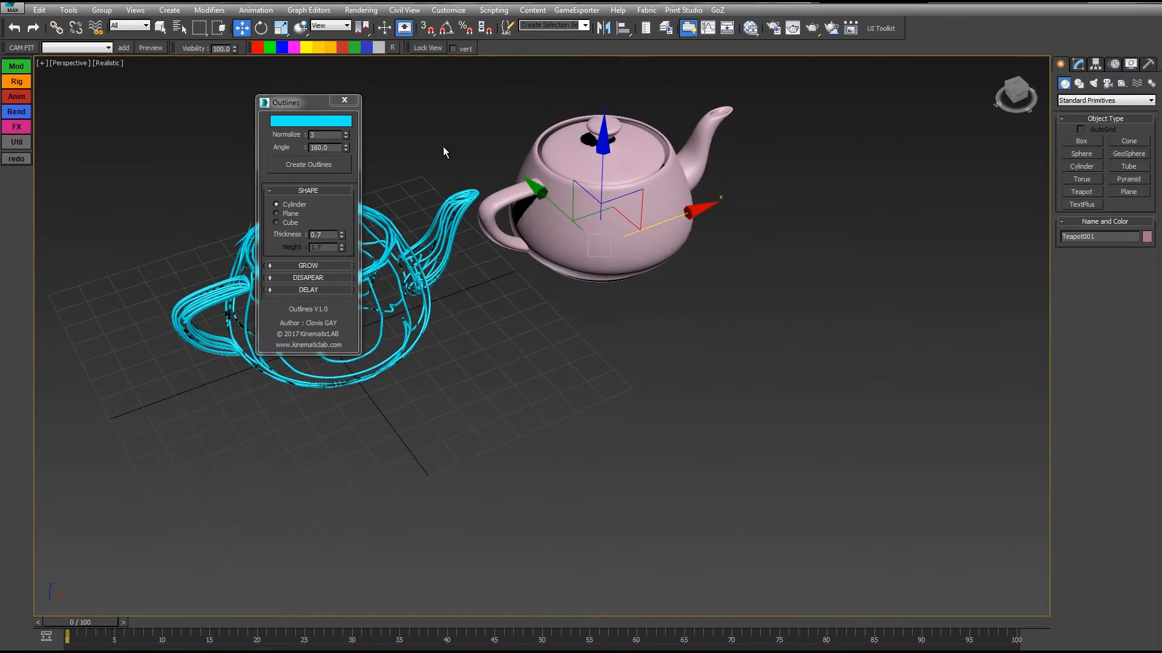
middle_drag(443, 146, 798, 377)
scroll(786, 308, up, 2)
alt+middle_drag(568, 282, 540, 154)
drag(540, 154, 300, 489)
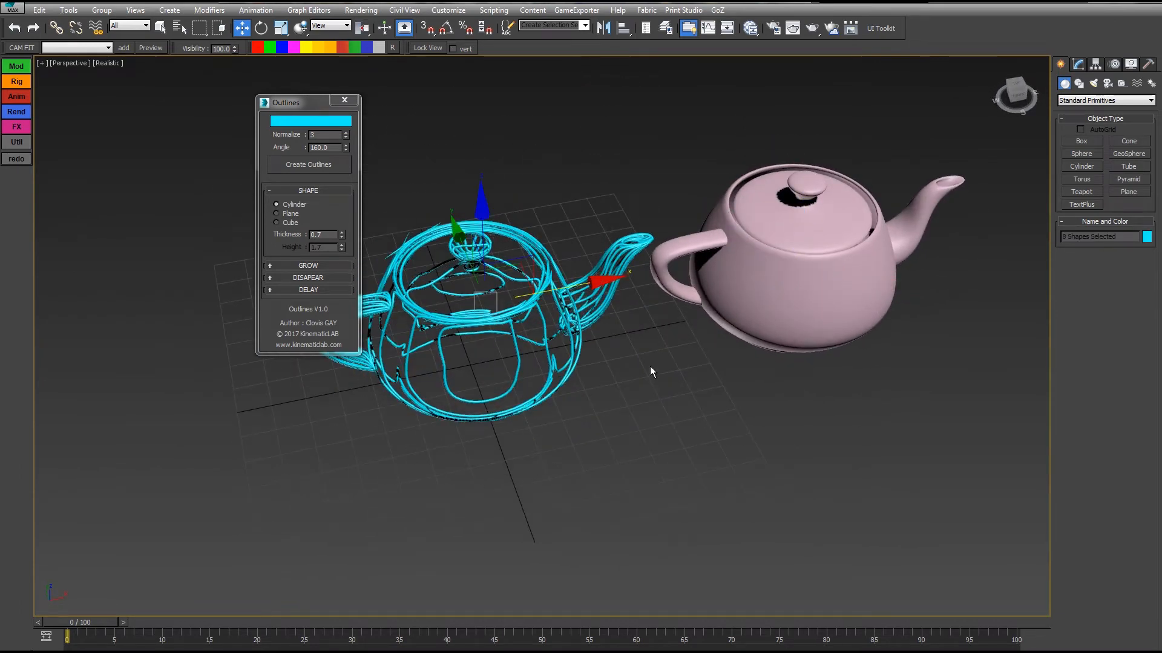
Delete the selected outlines, move the teapot back along X to the grid's centre and display its edged faces.
key(Delete)
click(718, 274)
drag(875, 289, 559, 313)
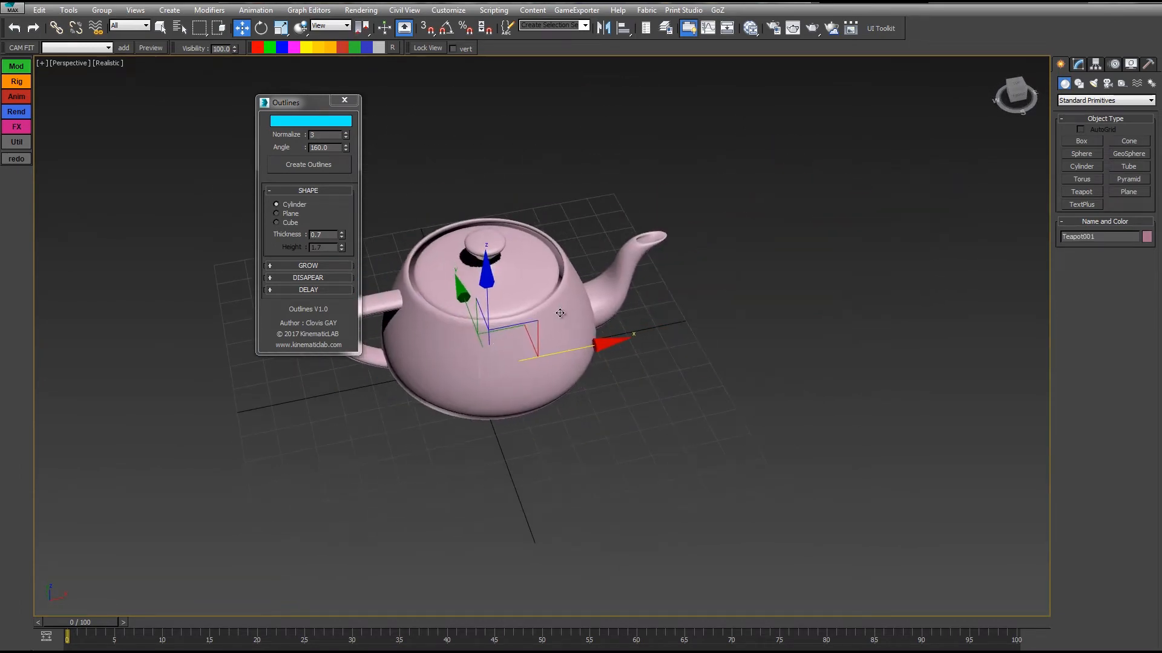
key(z)
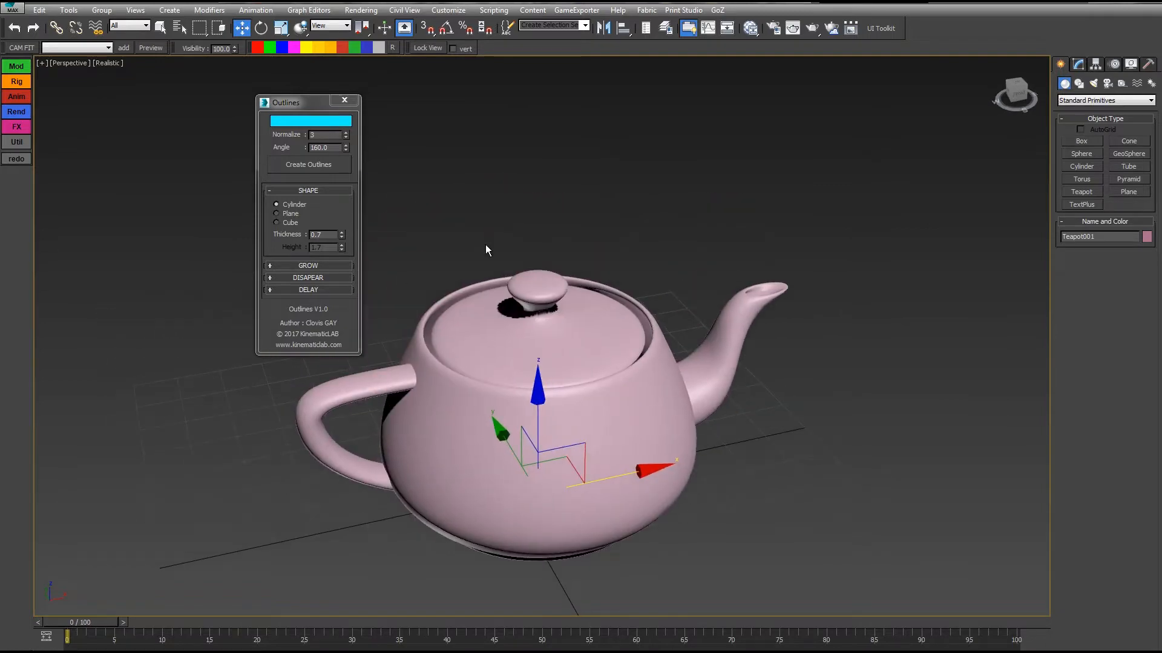
key(F4)
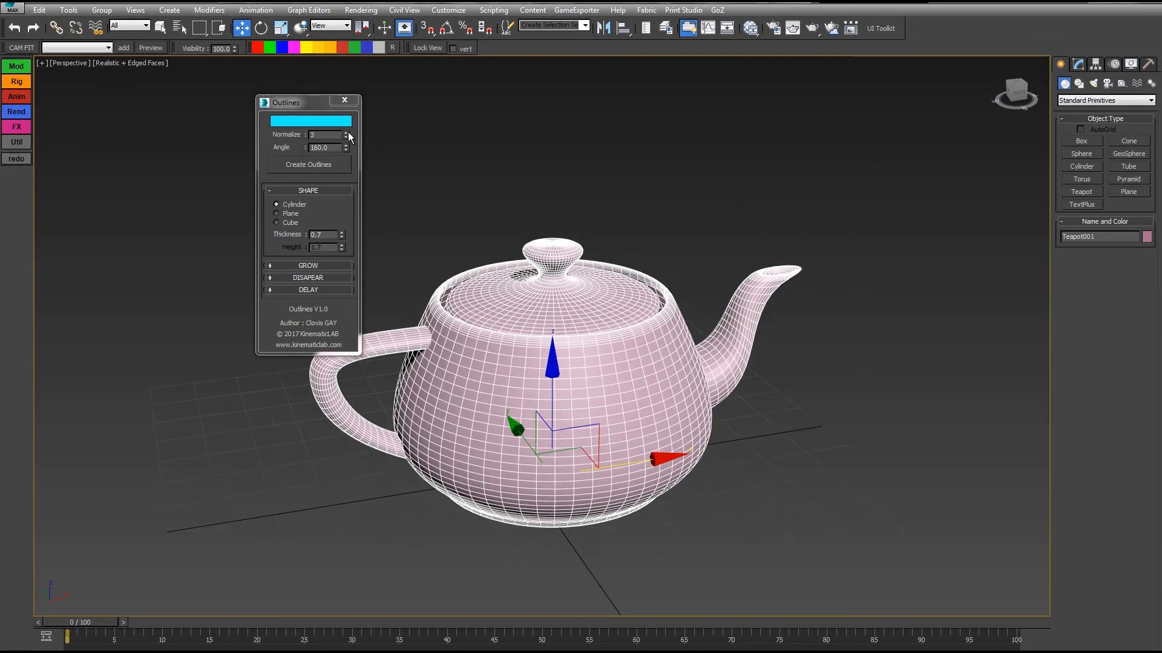
Create an outline of the teapot with Normalize set to 0 and show the scene in wireframe.
right_click(347, 136)
click(297, 172)
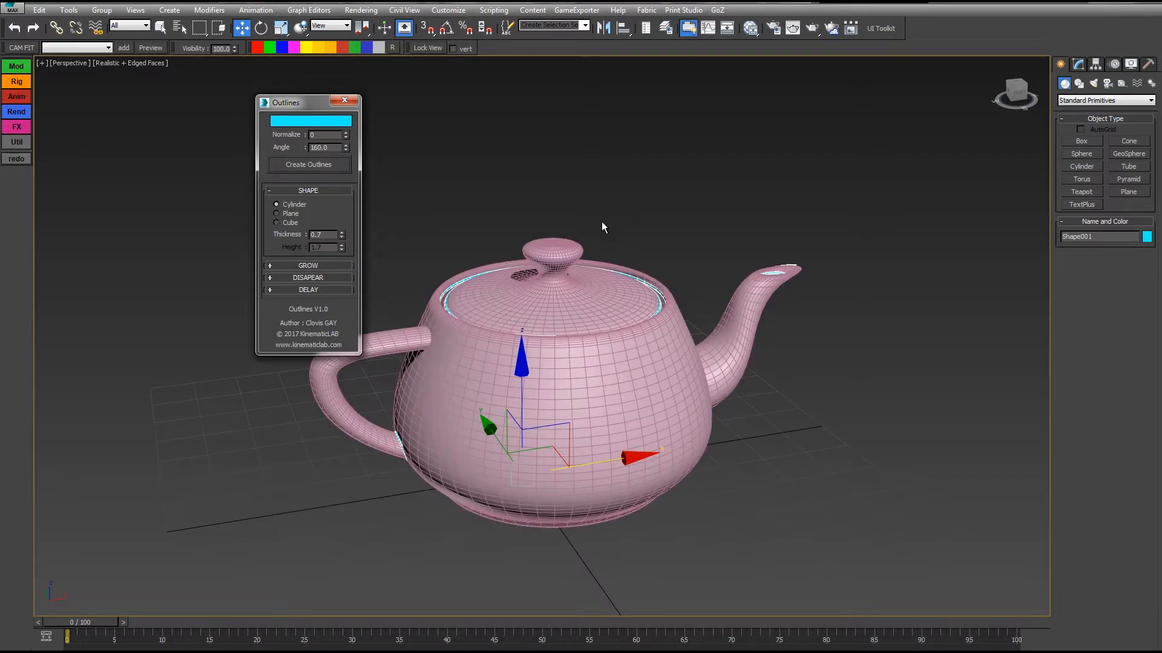
key(F3)
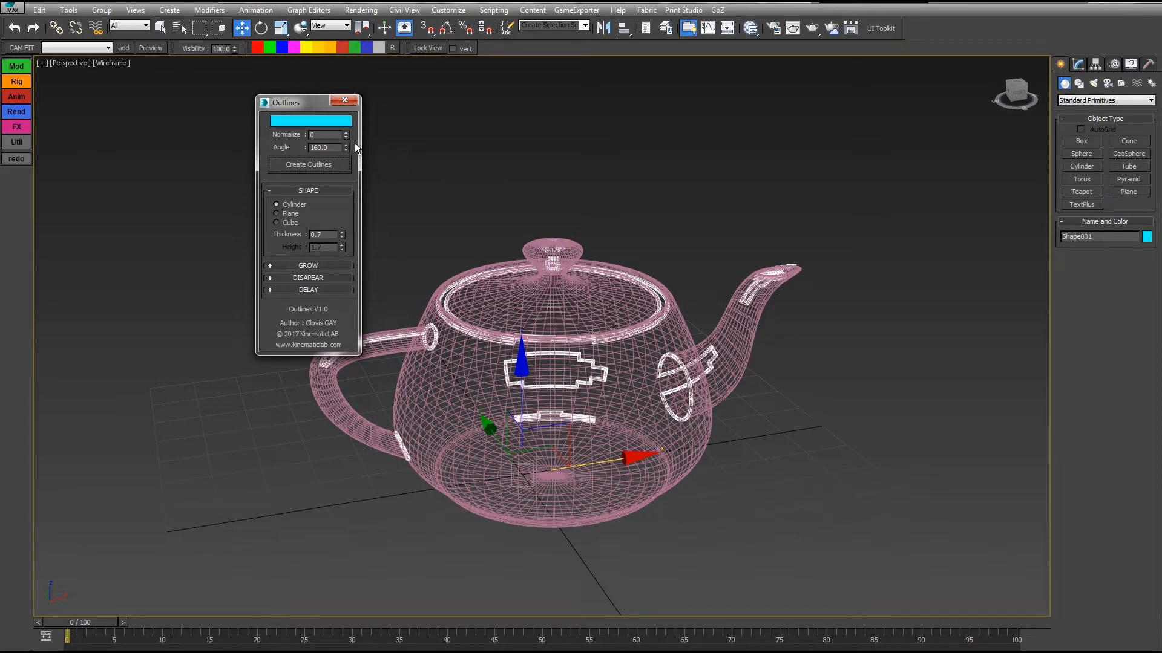
Replace the teapot's outline with a new one created at an angle of 85, and inspect it from several sides.
key(Delete)
drag(336, 147, 242, 138)
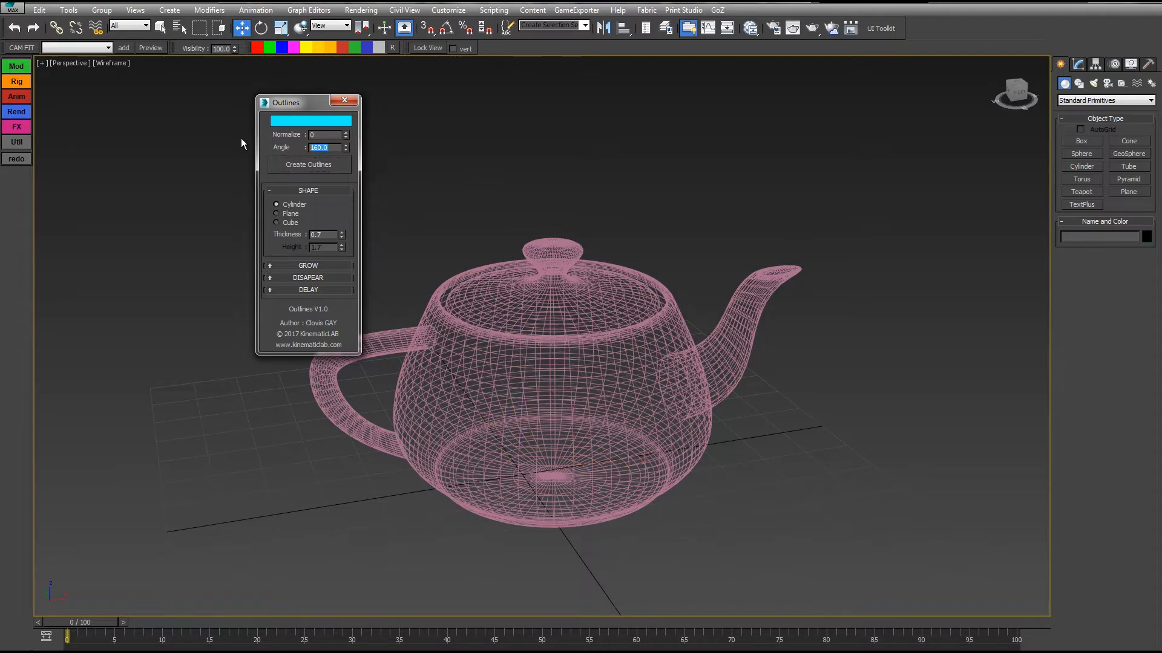
text(85)
click(473, 307)
click(314, 166)
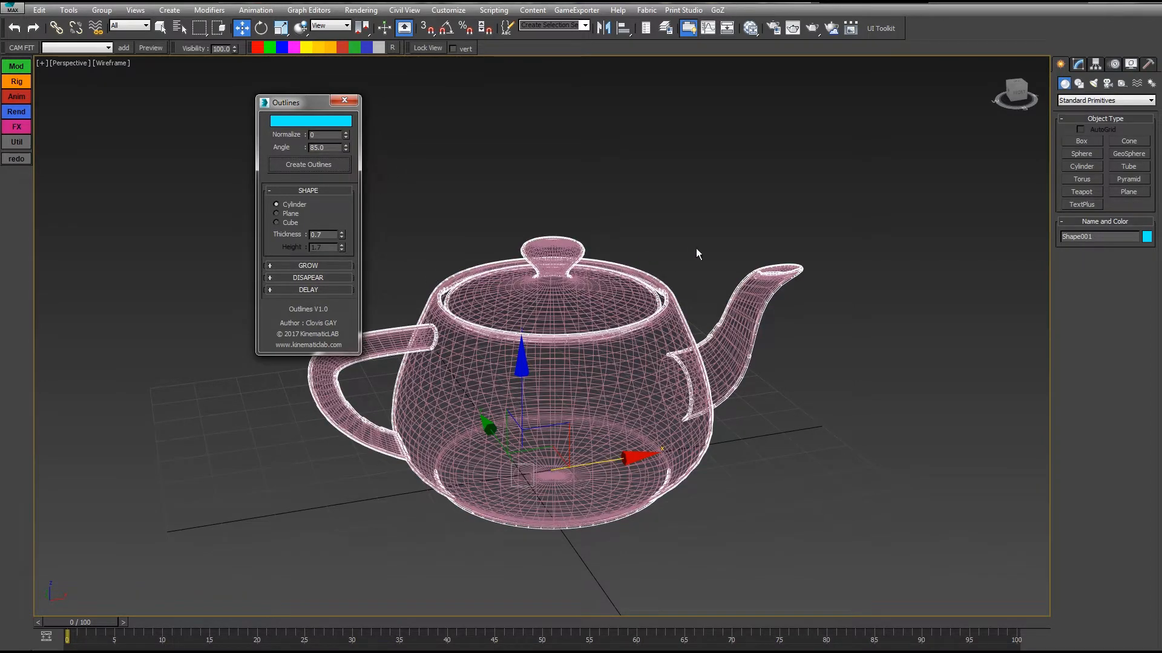
alt+middle_drag(601, 212, 523, 453)
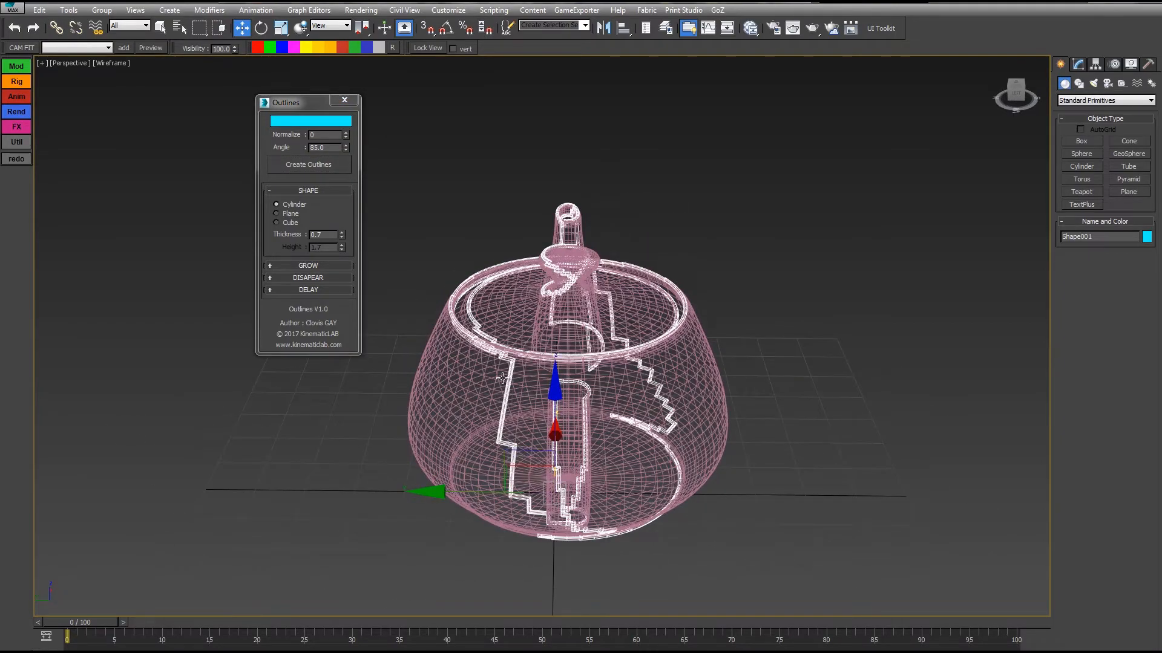
alt+middle_drag(610, 392, 574, 315)
Remove the current outline, reselect the teapot and create a new outline with Normalize set to 3.
click(642, 397)
click(602, 378)
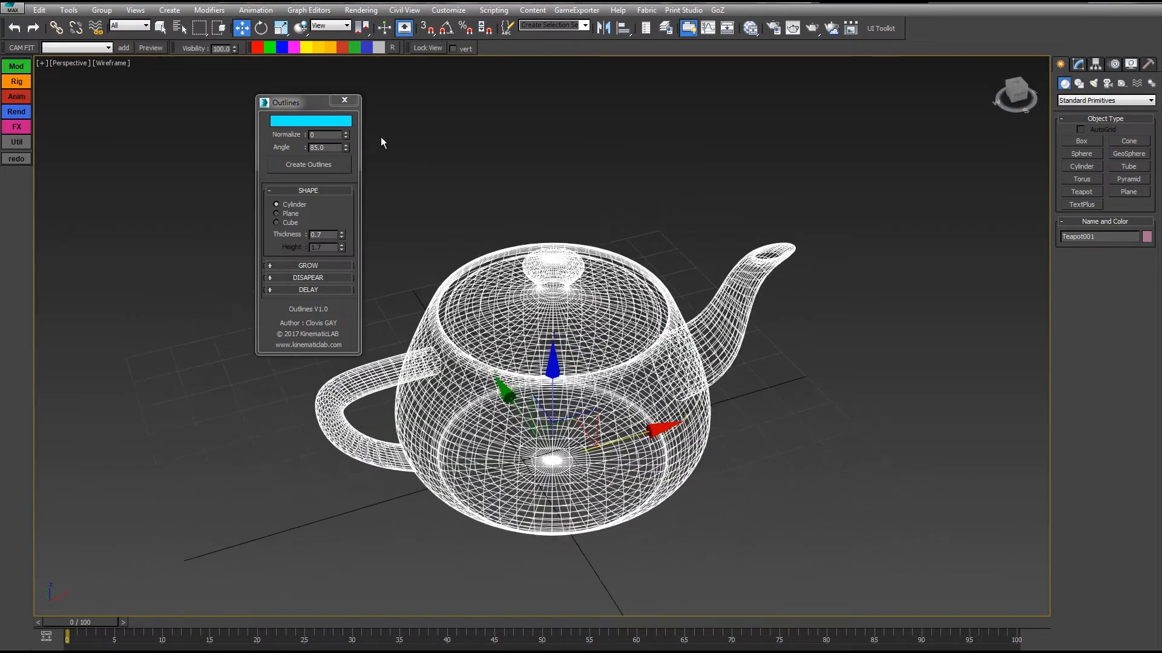
double_click(325, 134)
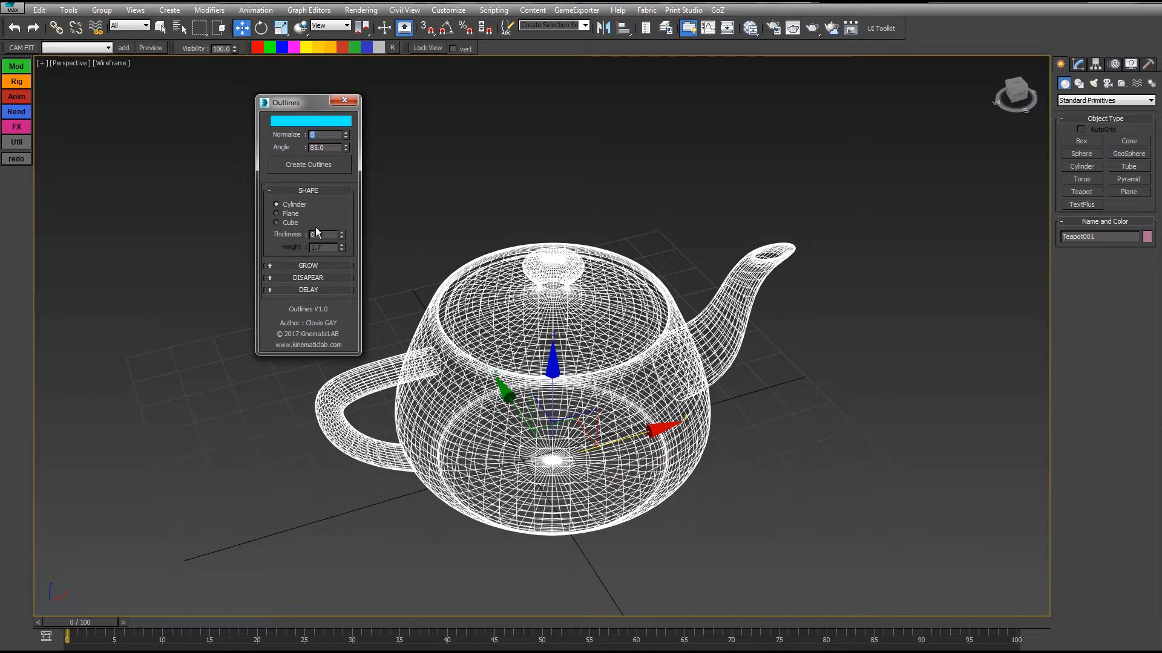
click(301, 168)
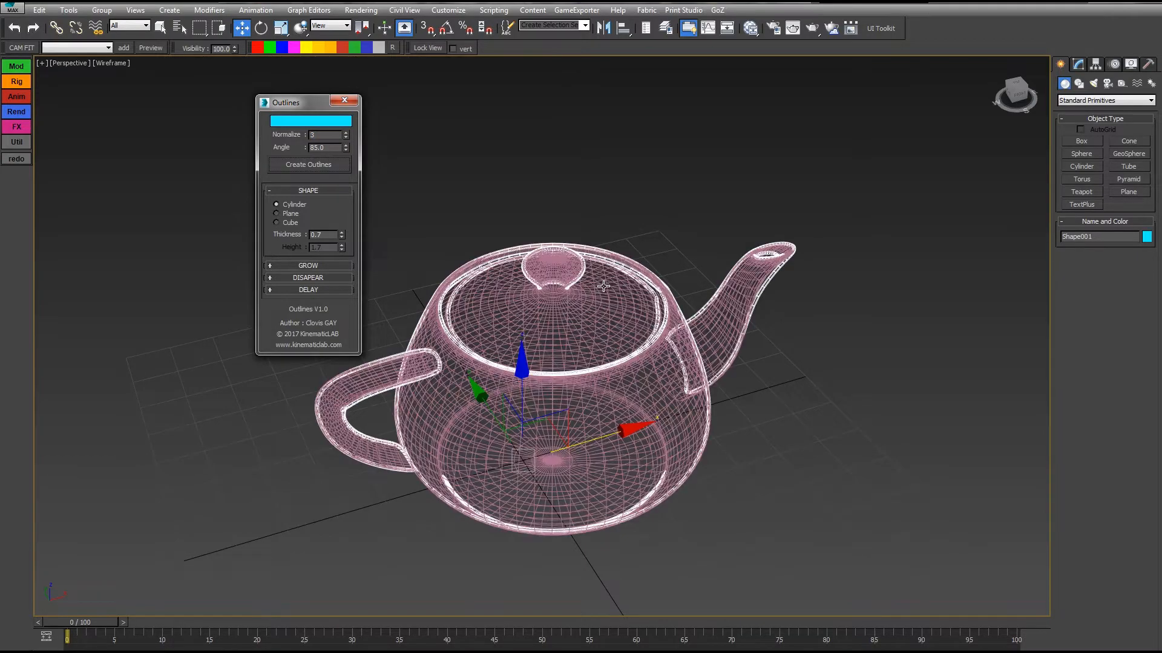
alt+middle_drag(603, 286, 567, 269)
scroll(495, 404, down, 3)
middle_drag(515, 380, 540, 330)
scroll(540, 330, up, 2)
Expand the Grow settings and reposition the Outlines dialog clear of the teapot.
click(296, 264)
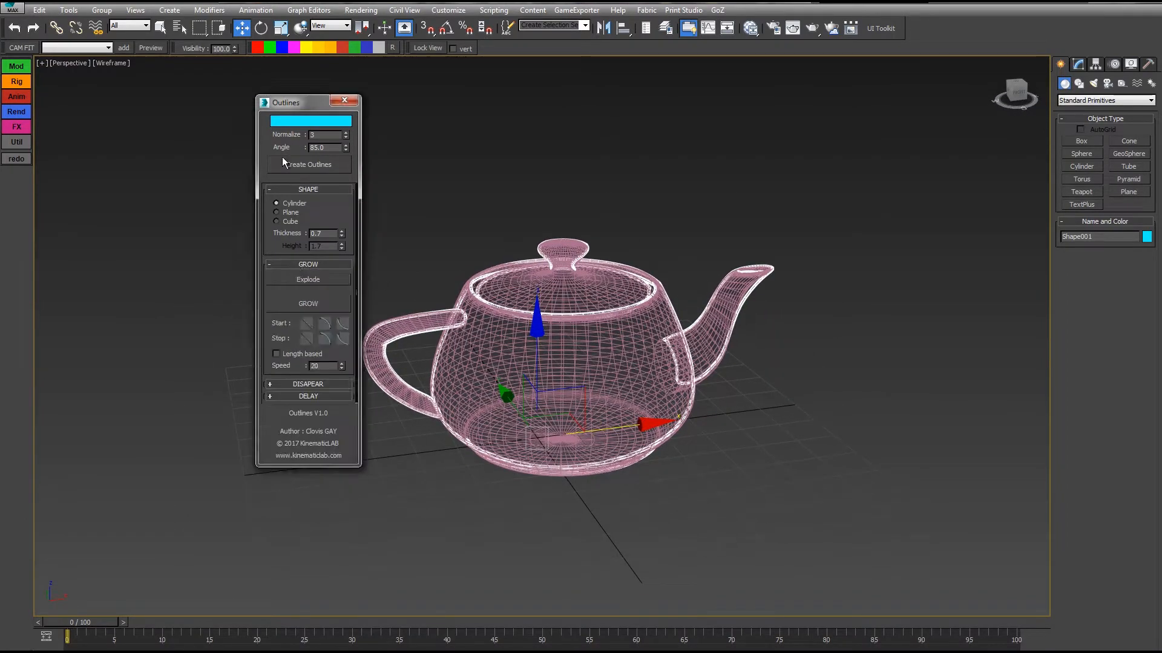
drag(295, 103, 151, 73)
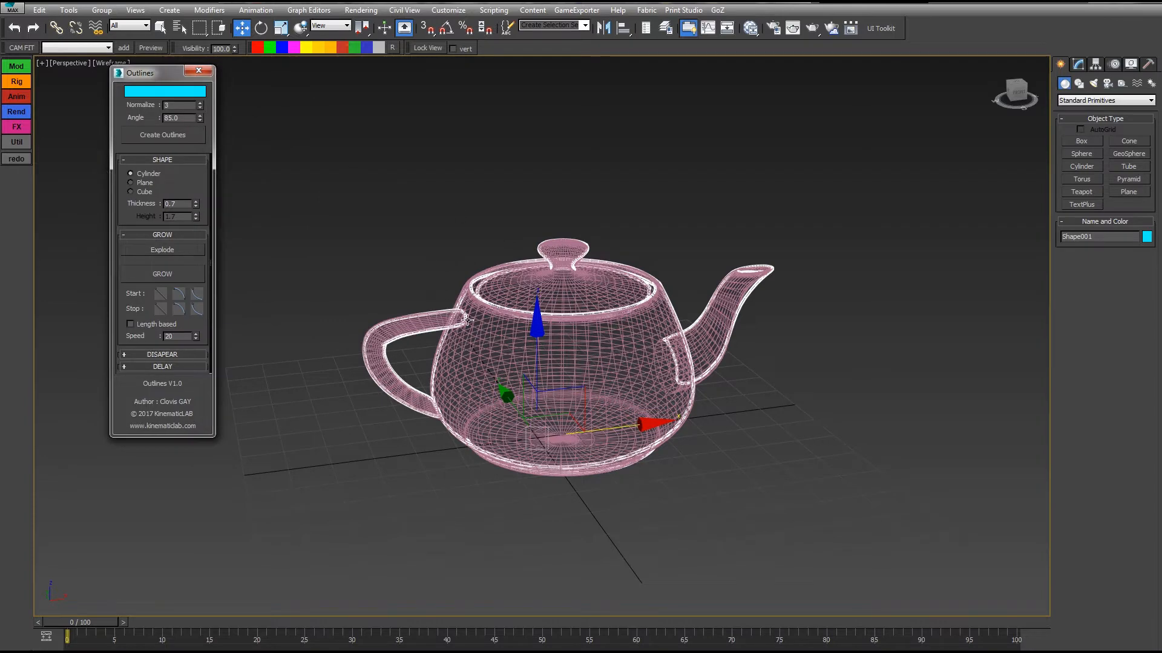
middle_drag(395, 331, 429, 351)
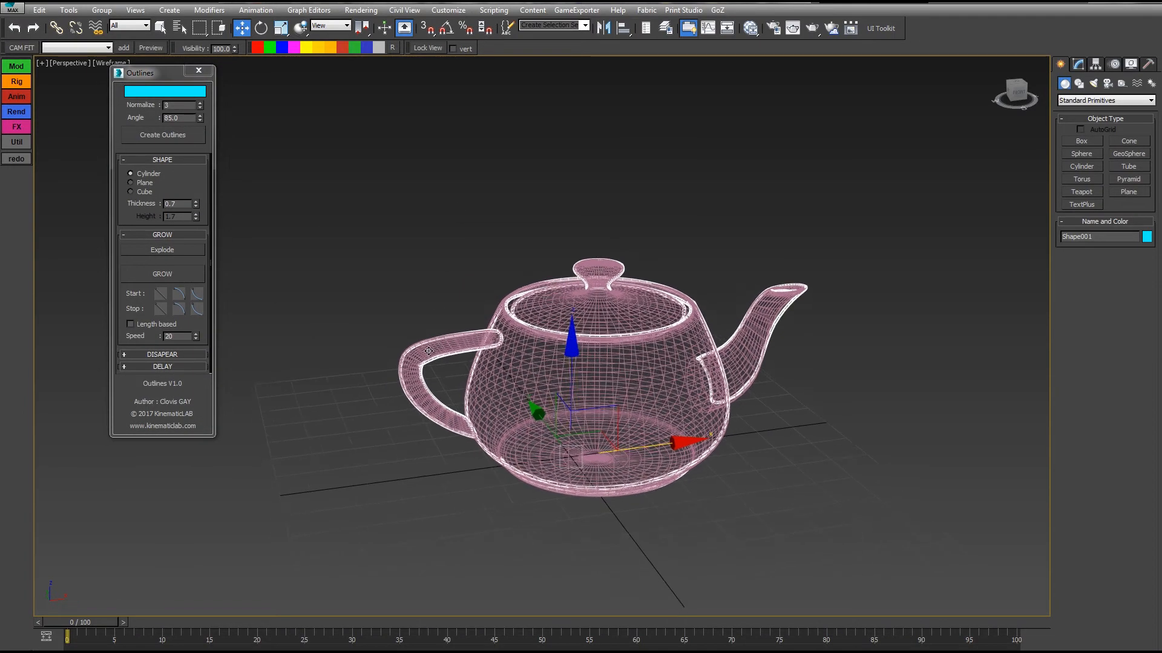
middle_drag(627, 452, 579, 455)
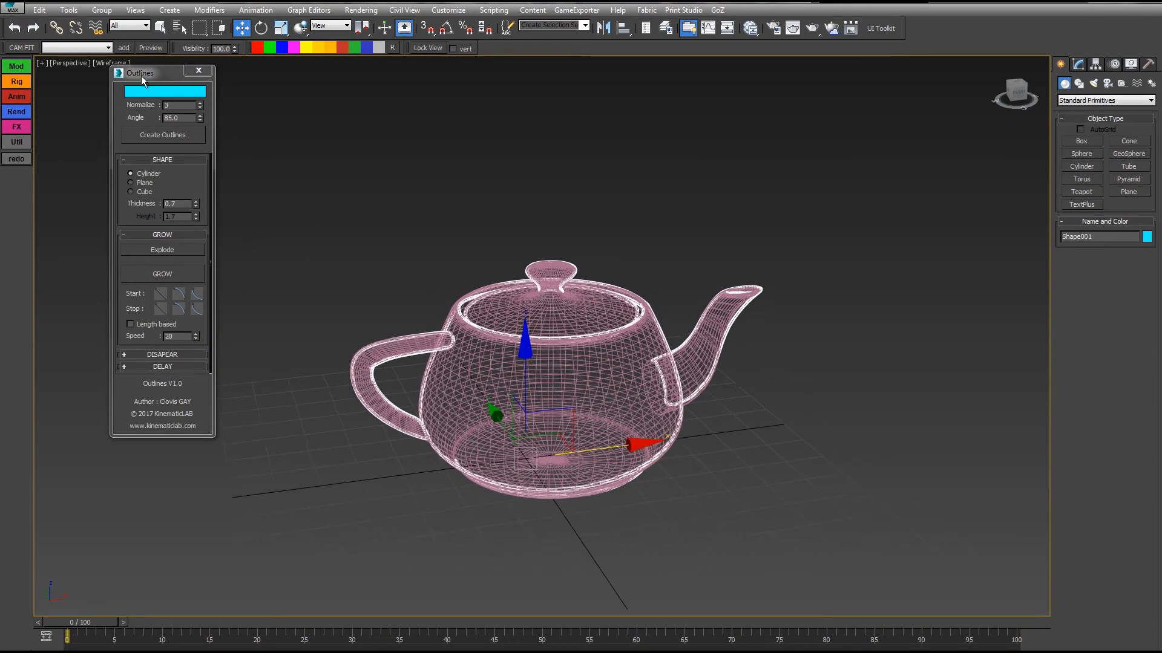
drag(141, 75, 210, 92)
mouse_move(676, 311)
alt+middle_down()
mouse_move(661, 285)
mouse_move(680, 222)
mouse_move(673, 303)
alt+middle_up()
alt+middle_drag(556, 282, 552, 245)
alt+middle_drag(339, 380, 628, 446)
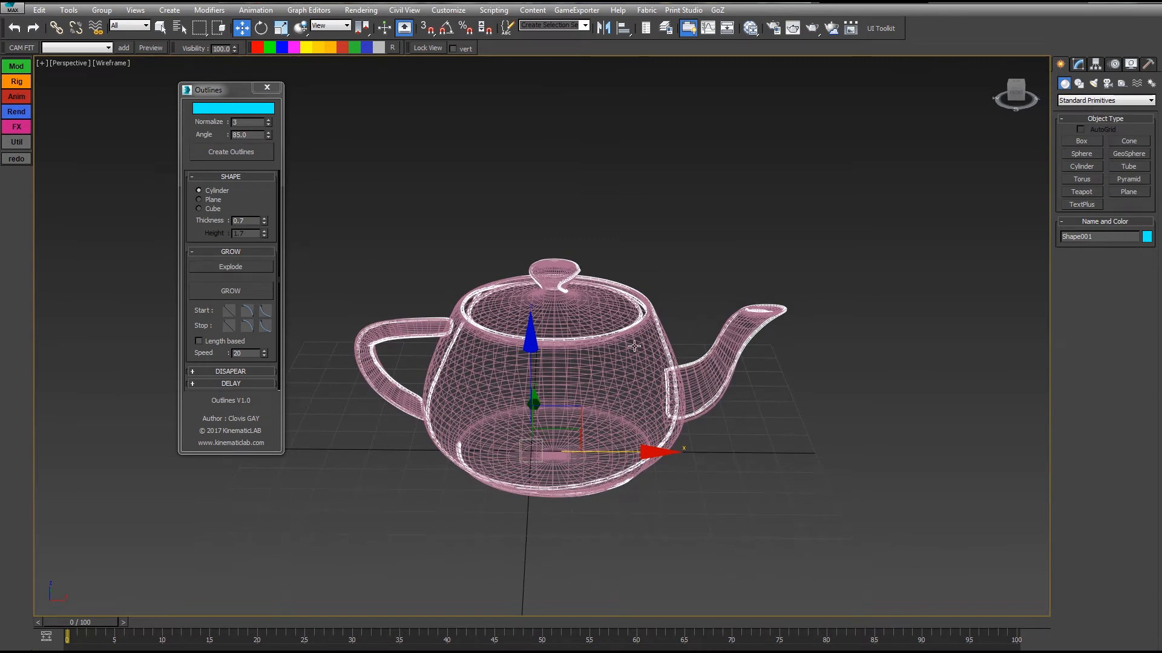
Explode the teapot's outline into separate shapes and isolate them in the viewport.
click(219, 267)
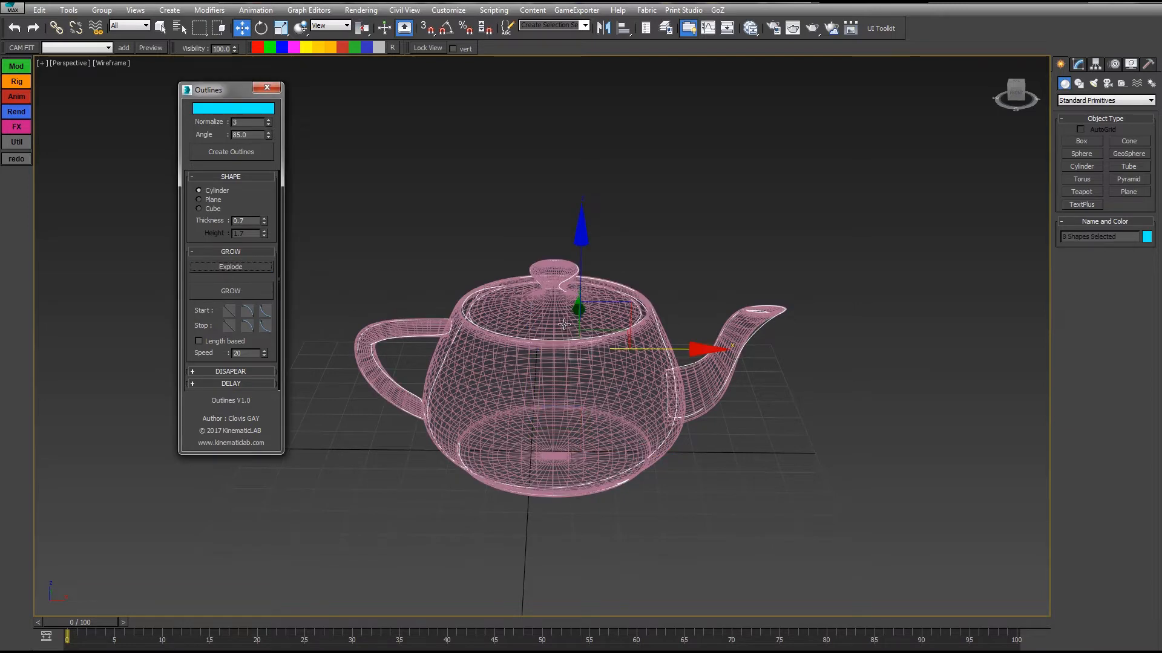
alt+middle_drag(565, 325, 566, 312)
key(alt+q)
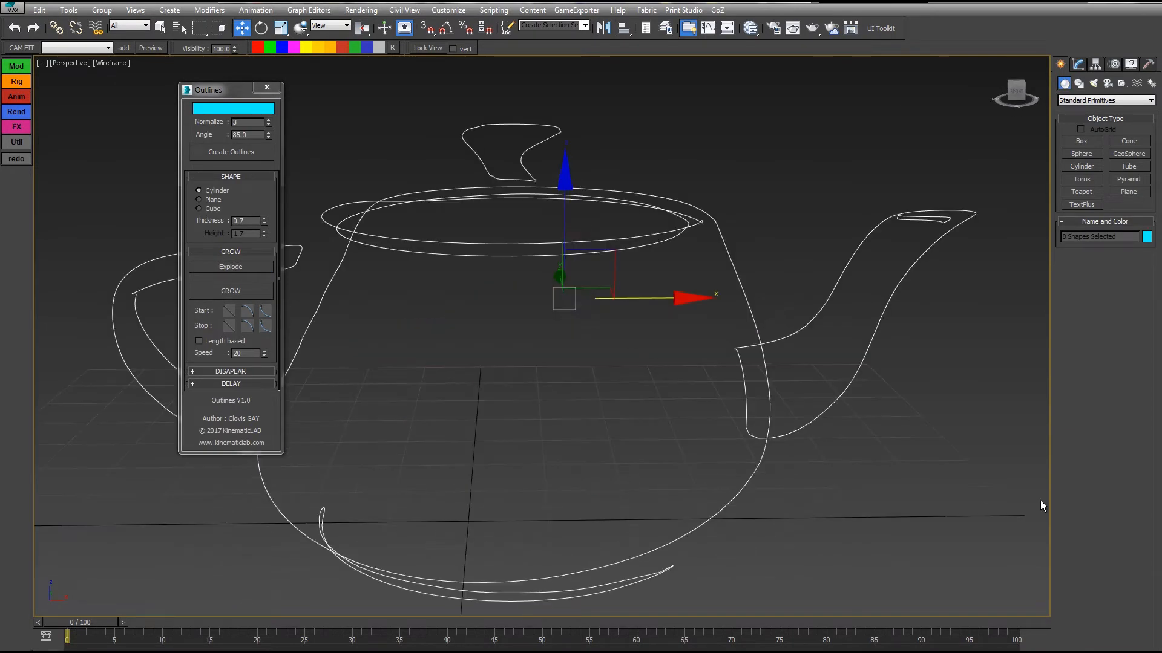
Select the spout, body, lid rim and knob outlines in turn to check that they are separate shapes.
click(828, 282)
click(831, 285)
click(734, 272)
key(z)
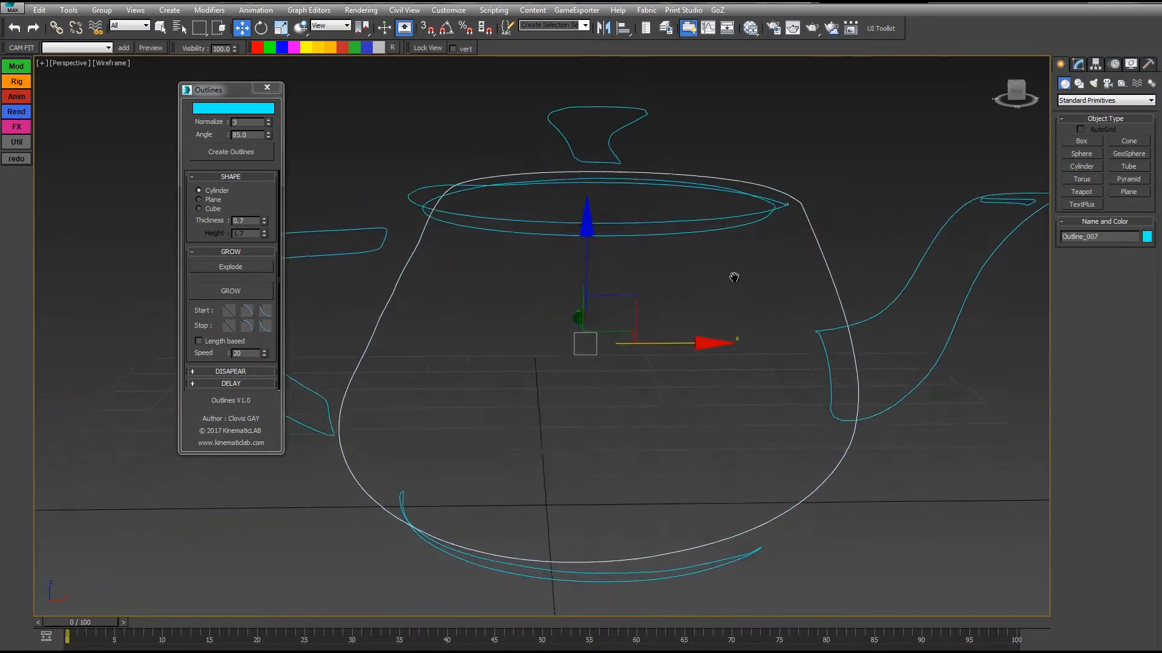
drag(793, 533, 791, 537)
middle_drag(516, 374, 634, 397)
drag(454, 194, 433, 234)
click(586, 201)
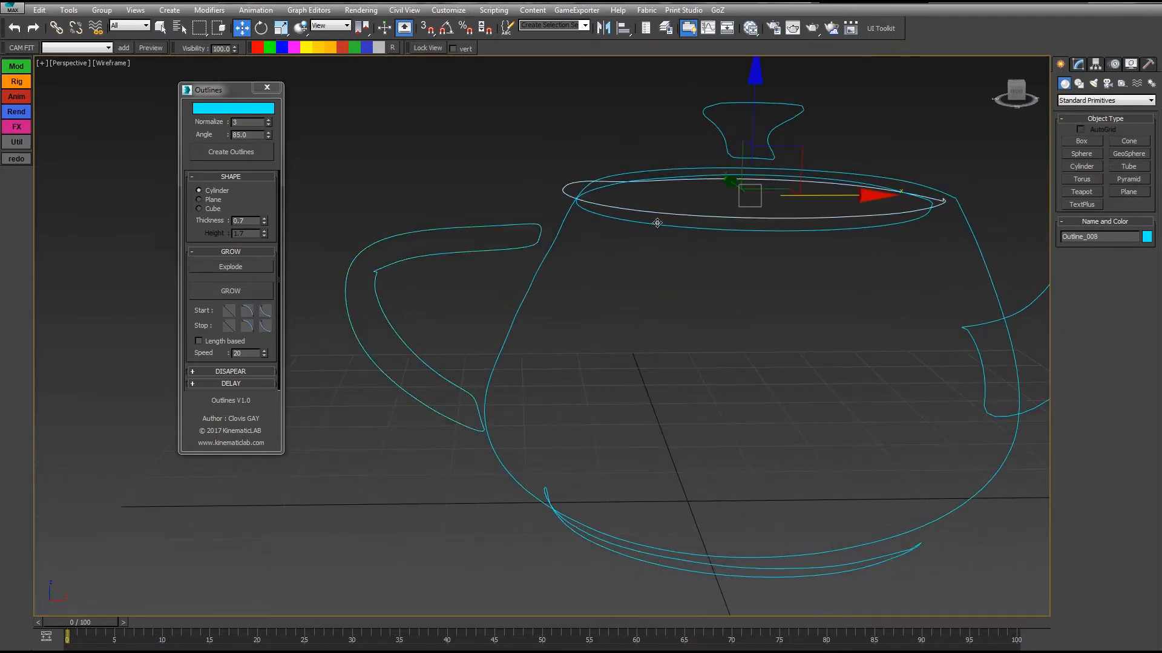
click(726, 128)
scroll(770, 336, down, 4)
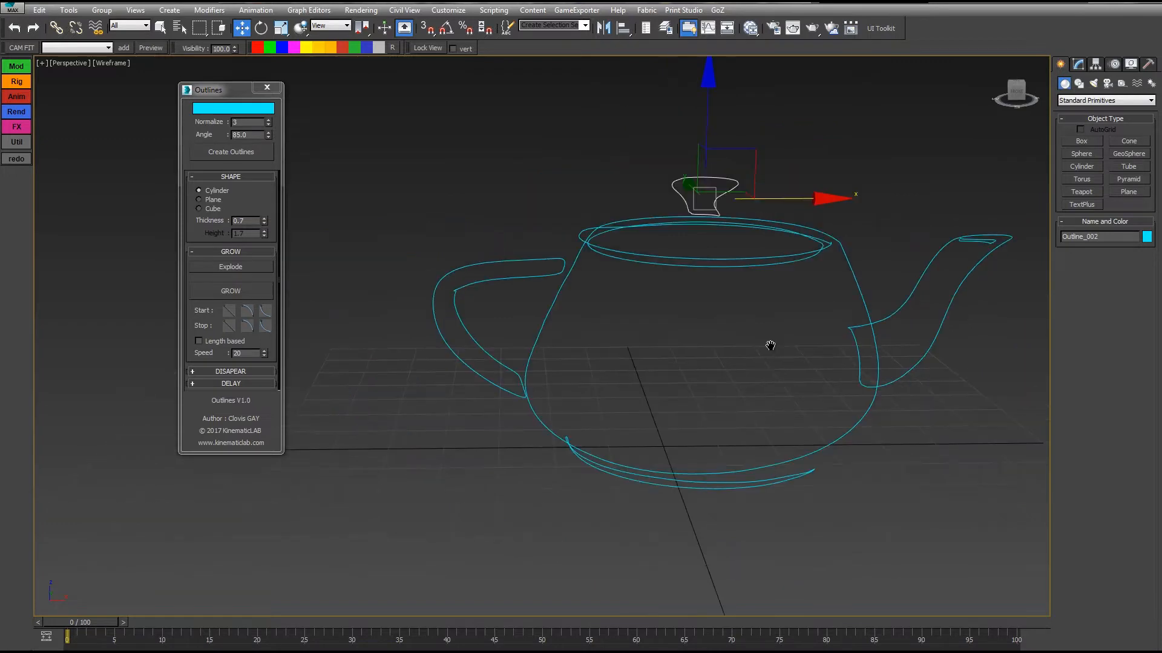
Select all the exploded outline shapes and generate their Grow animation.
middle_drag(770, 345, 660, 370)
drag(508, 563, 285, 573)
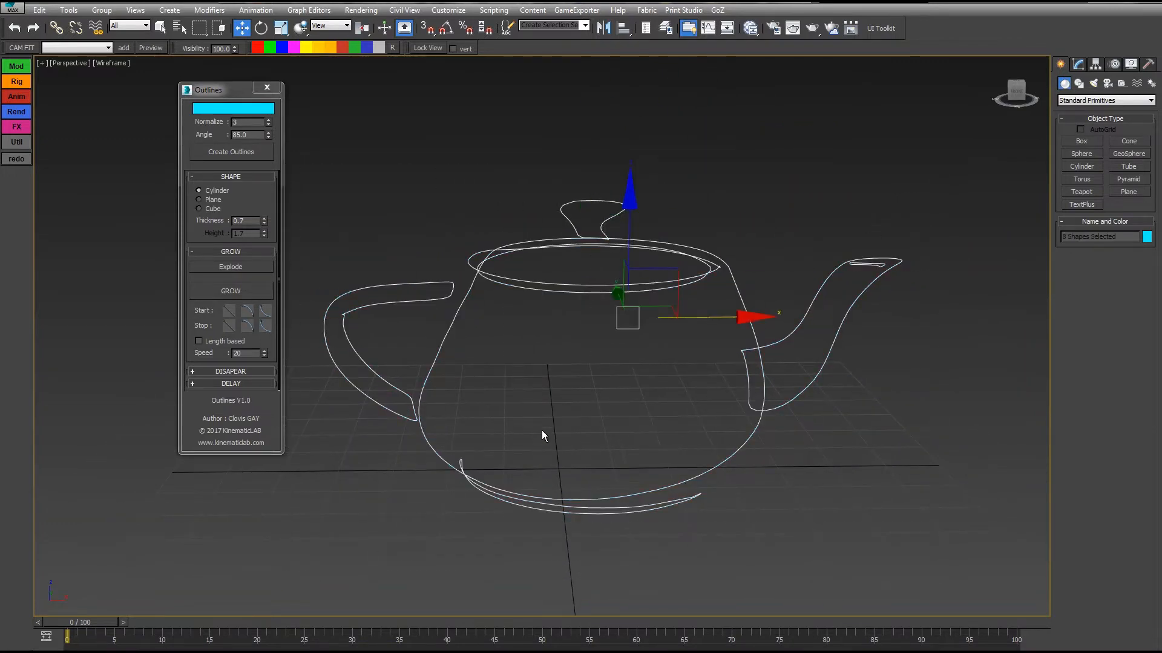
click(230, 291)
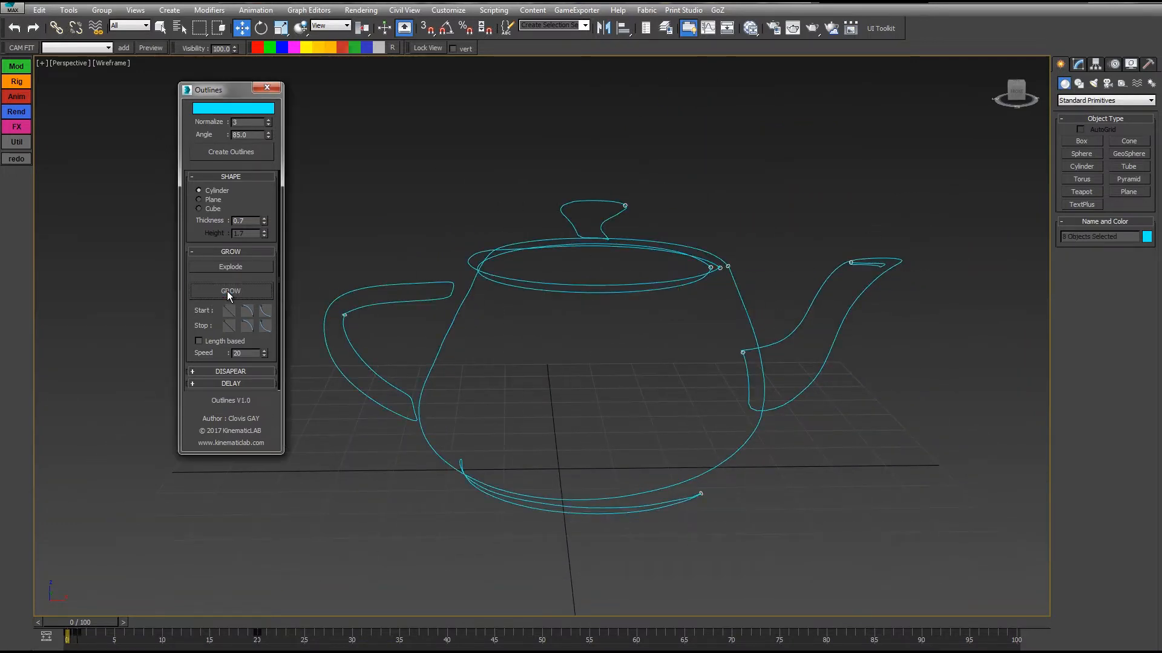
Move to frame 9, display the scene shaded and hide the Shapes category so only the growing geometry is shown.
drag(86, 613, 143, 622)
key(w)
key(F3)
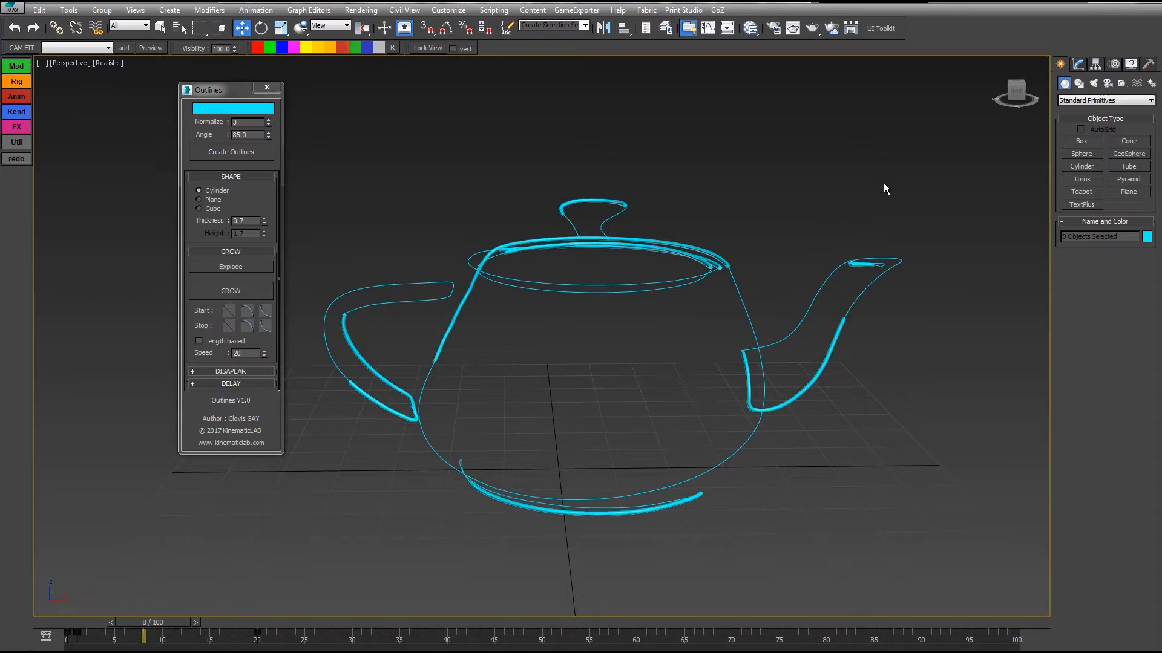
click(1130, 62)
click(1077, 193)
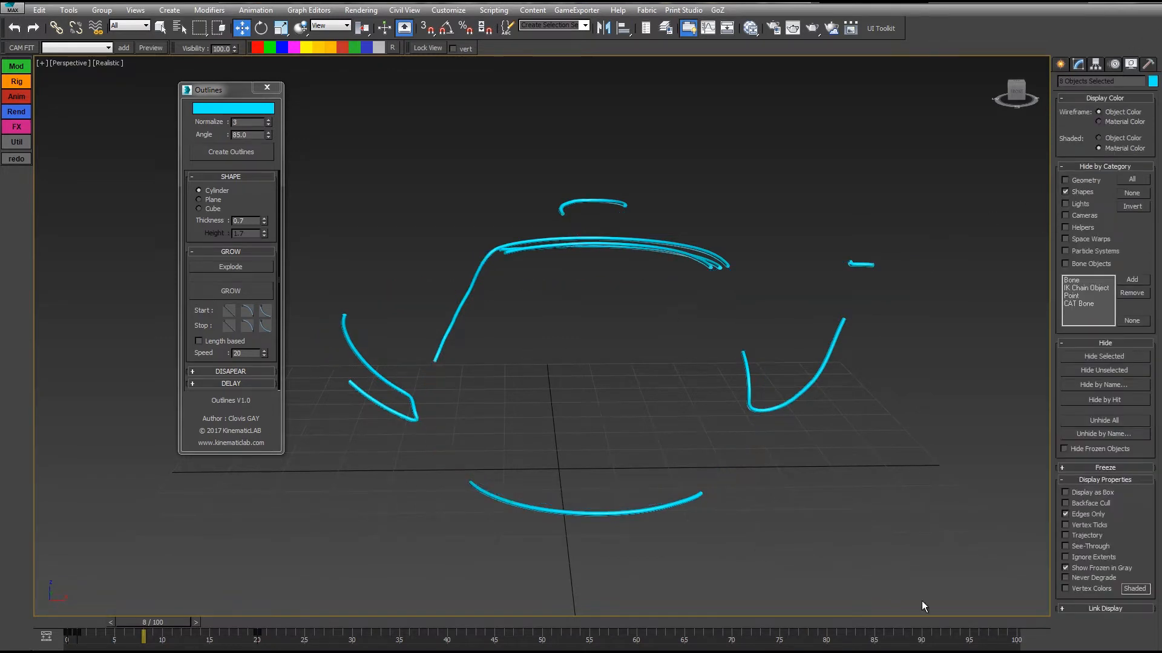
Play the growth animation from the first frame, return to the start and scrub through it.
key(Home)
key(slash)
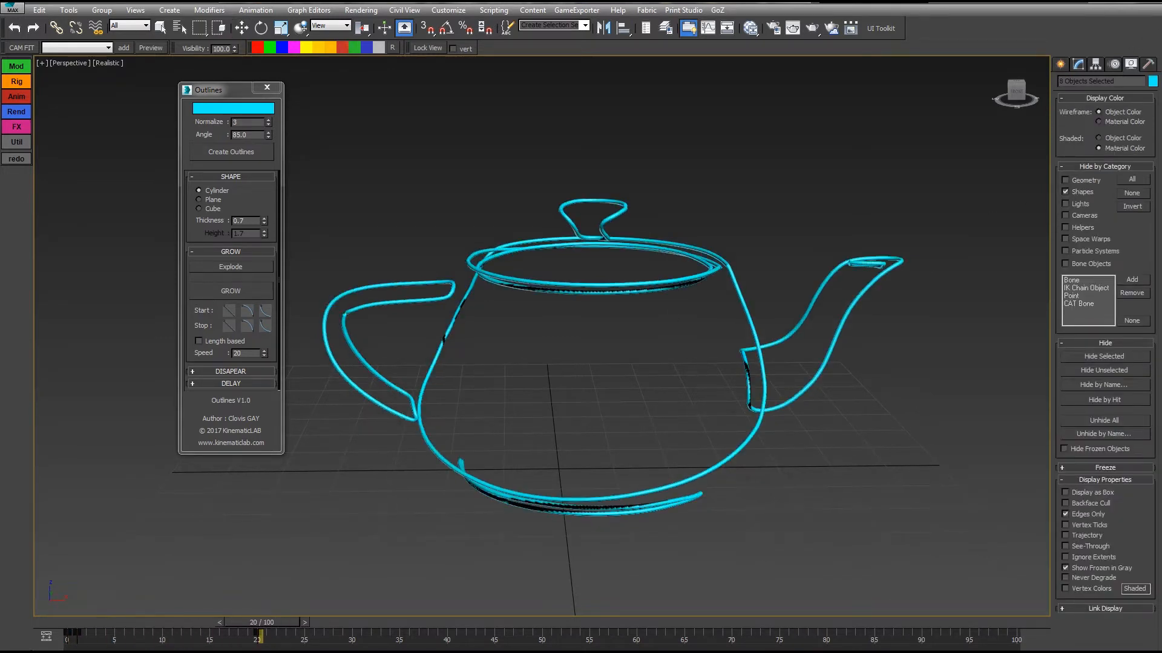
key(w)
key(Home)
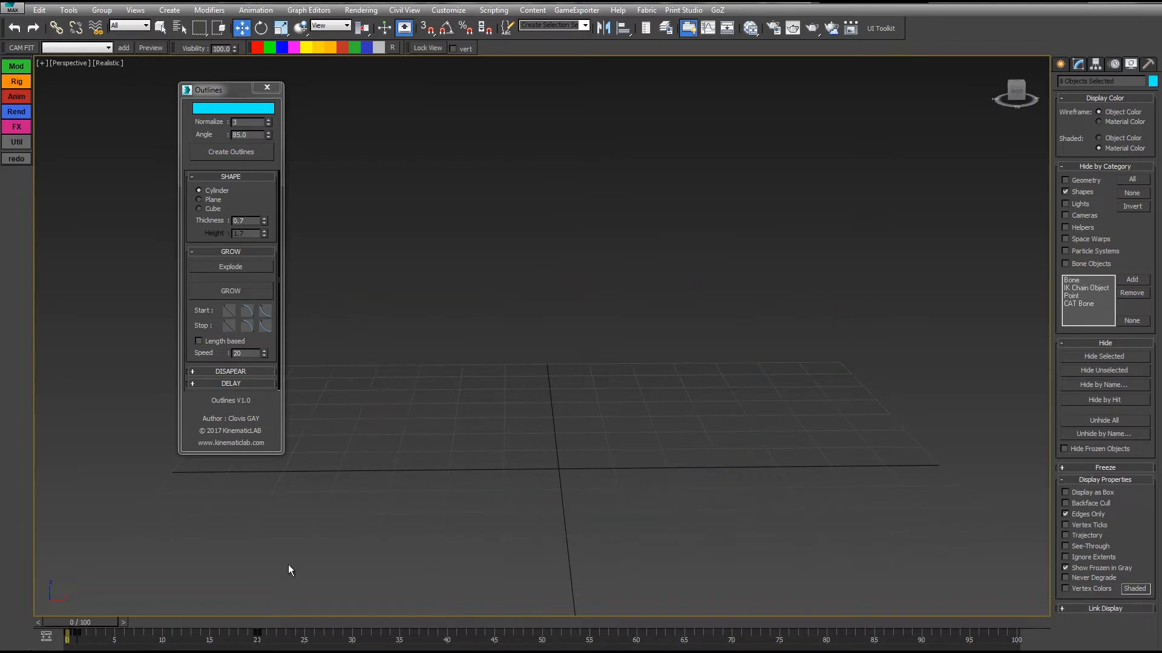
drag(78, 622, 227, 642)
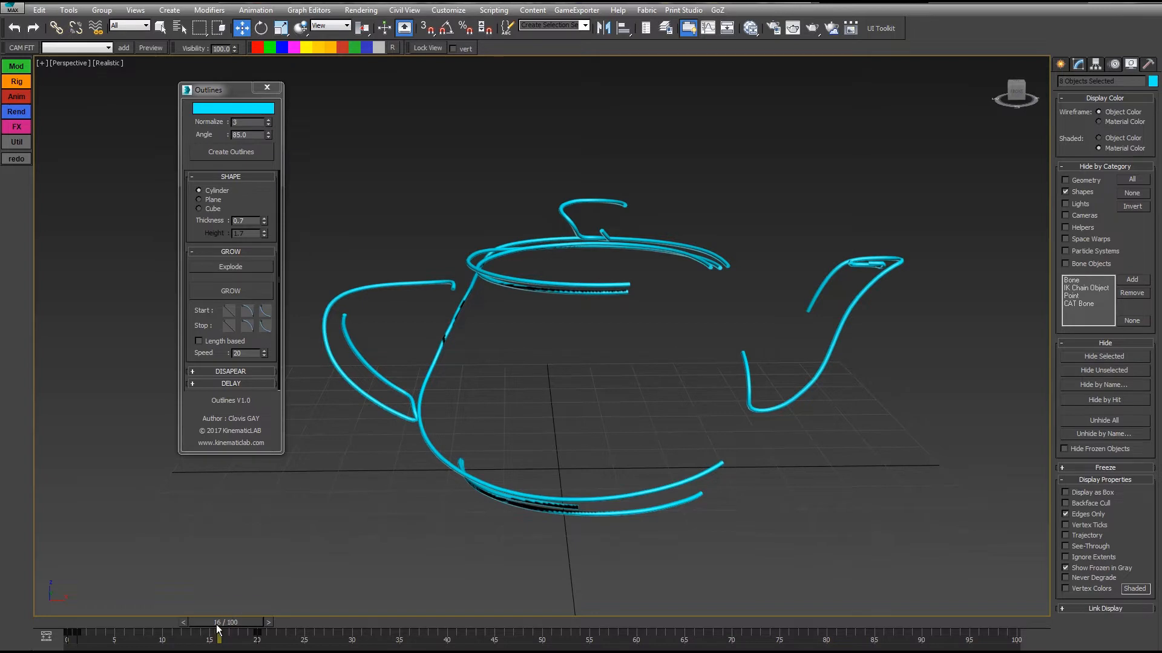
Go to frame 14 and set the growth's start curve to Linear and its stop curve to Slow.
drag(219, 629, 200, 629)
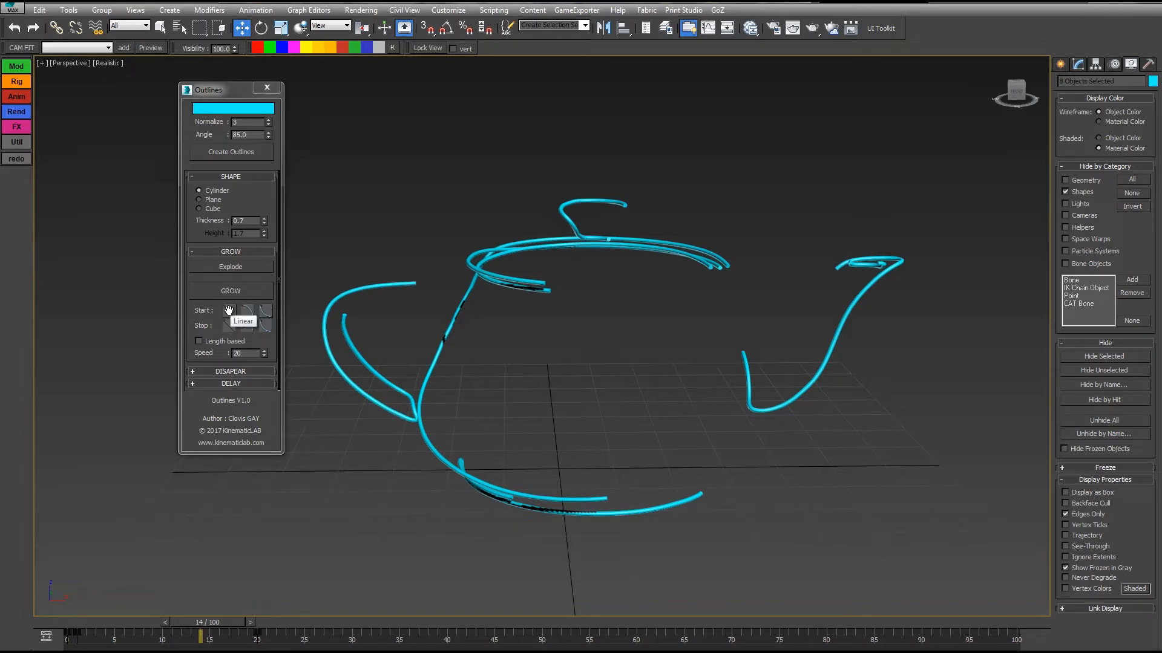
click(227, 311)
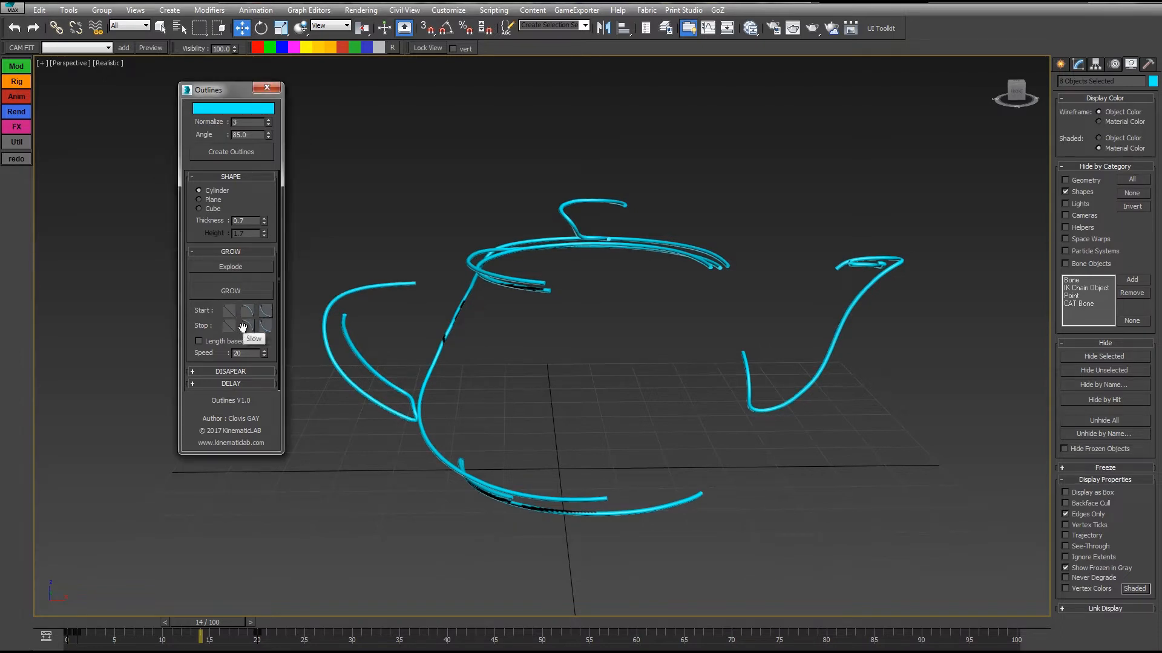
click(245, 326)
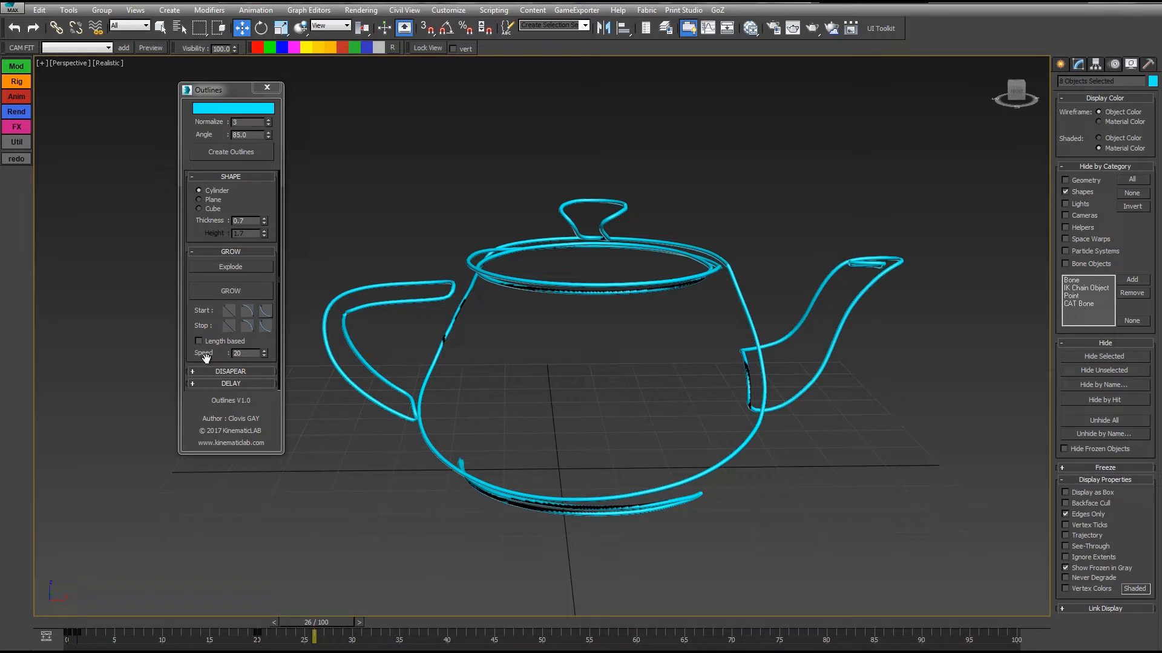
Set the Grow speed to 63 and play the animation from the start to preview the slower growth.
drag(265, 354, 260, 328)
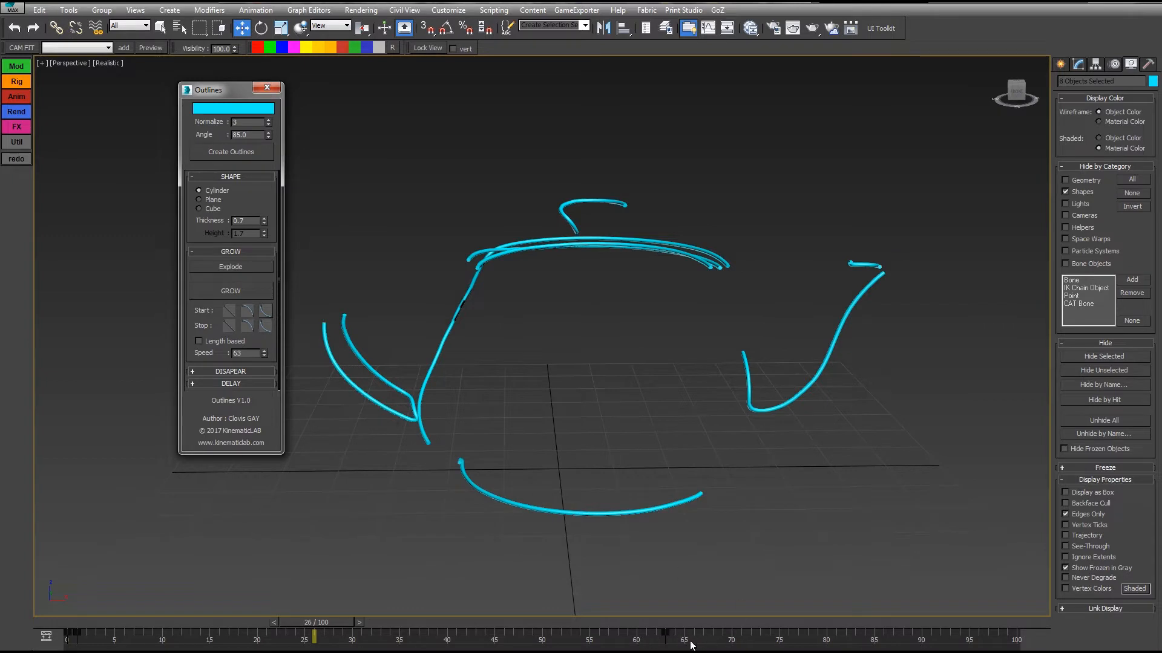
drag(320, 625, 80, 618)
key(slash)
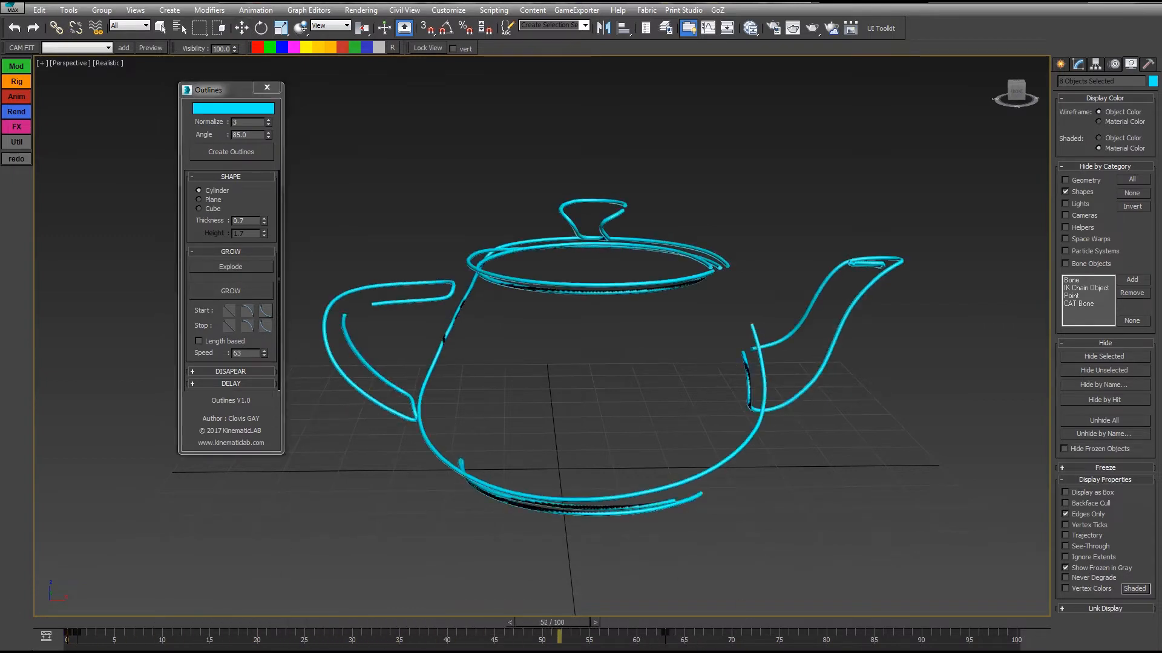
key(slash)
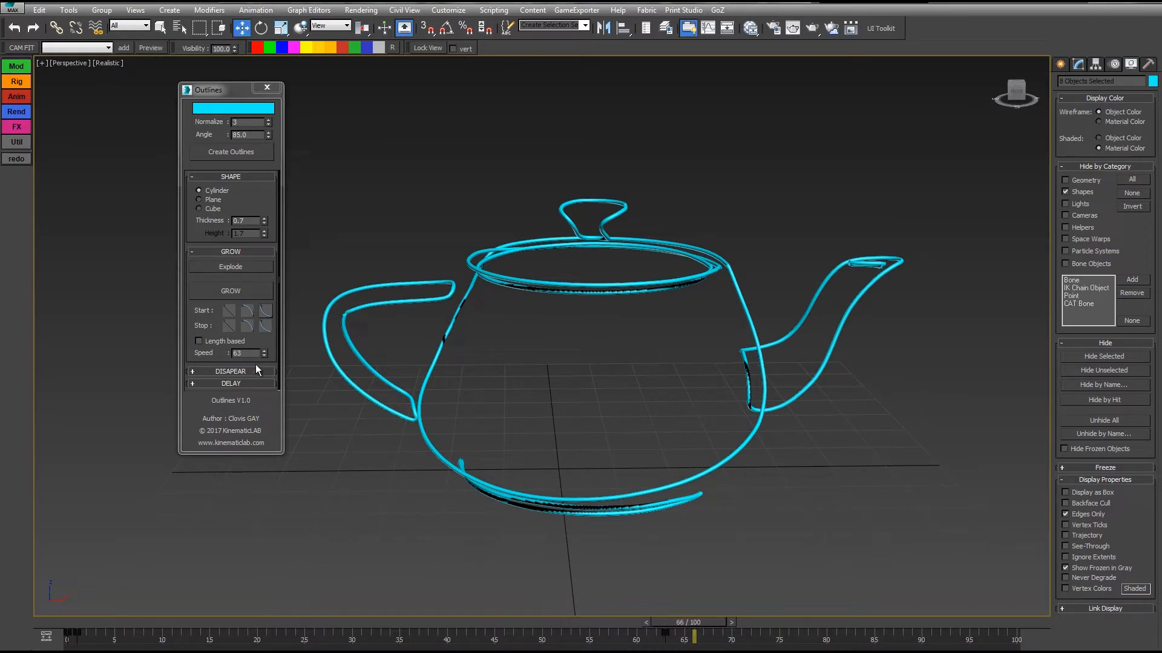
Set the Grow speed to 30 and scrub through the growth animation to frame 19.
drag(264, 355, 264, 375)
drag(64, 622, 277, 626)
click(265, 351)
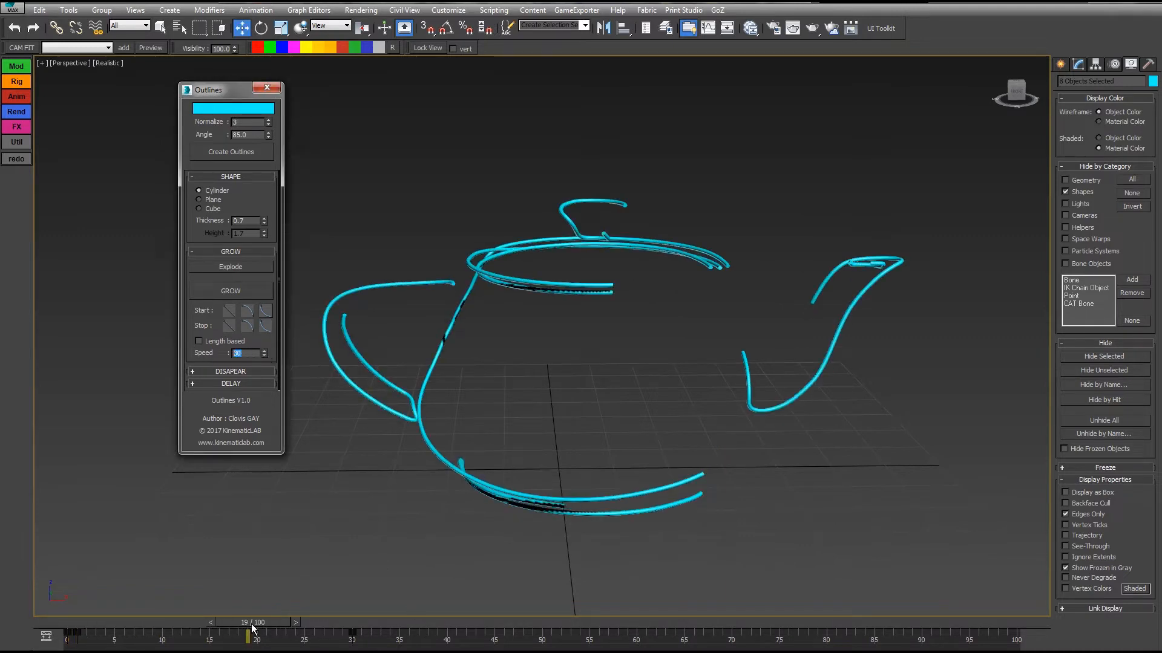
Scrub the growth animation back to the start and forward to frame 30.
drag(253, 629, 17, 633)
drag(87, 646, 357, 640)
key(w)
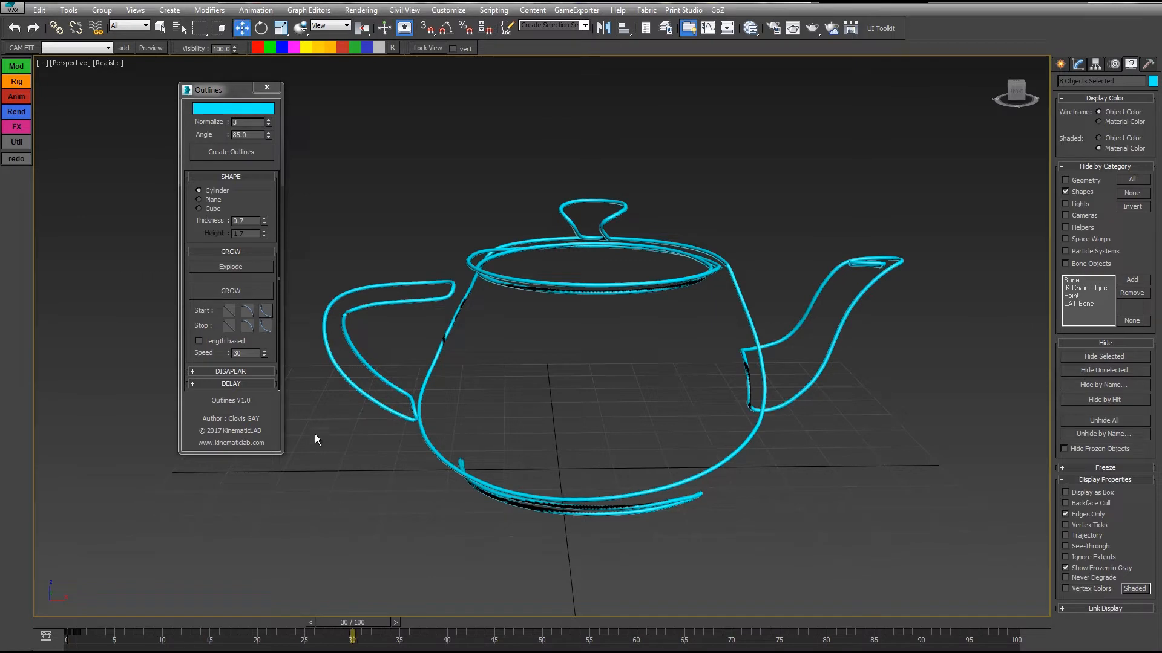
Make the Grow speed length based and play the animation from the first frame.
click(209, 344)
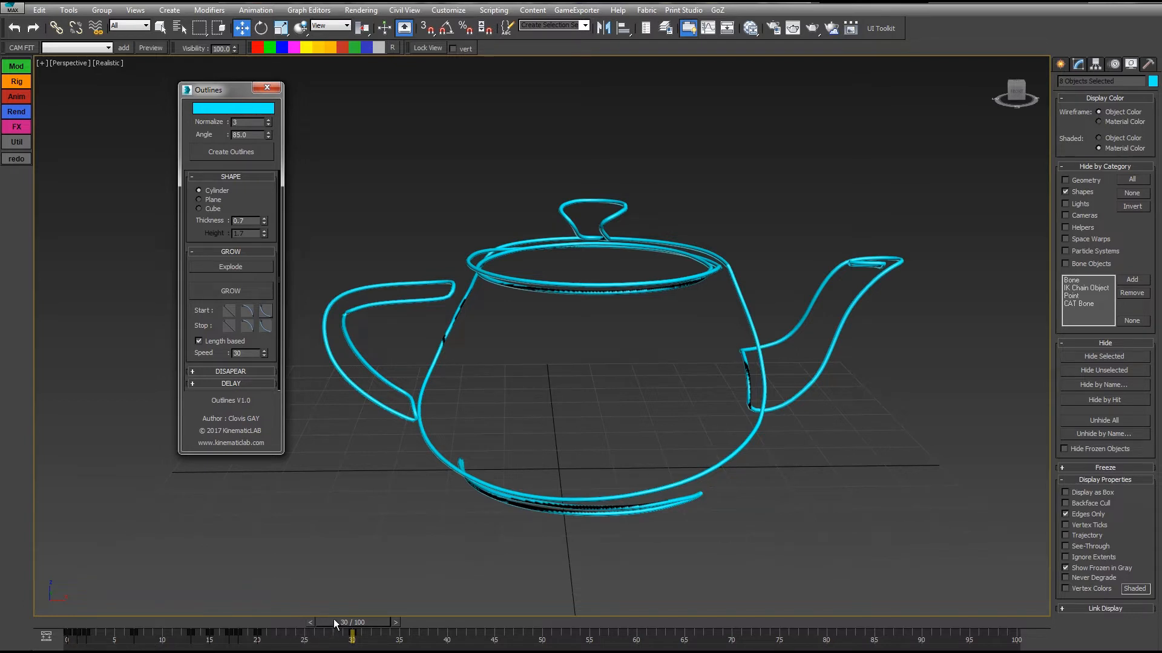
drag(333, 621, 59, 622)
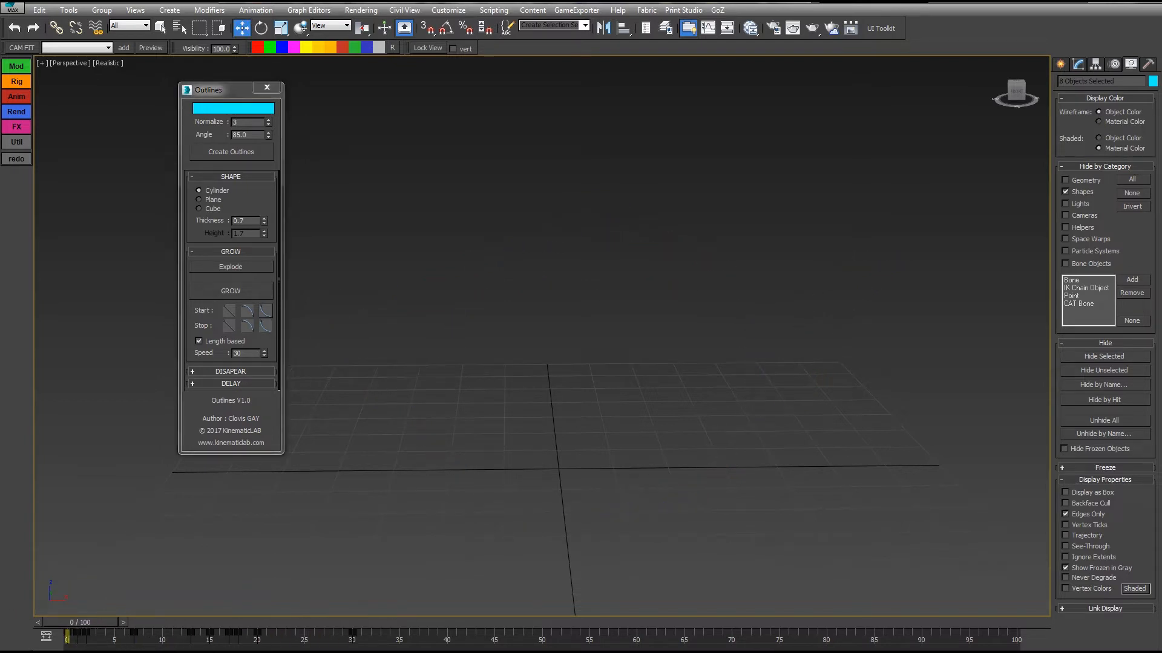
key(slash)
key(slash)
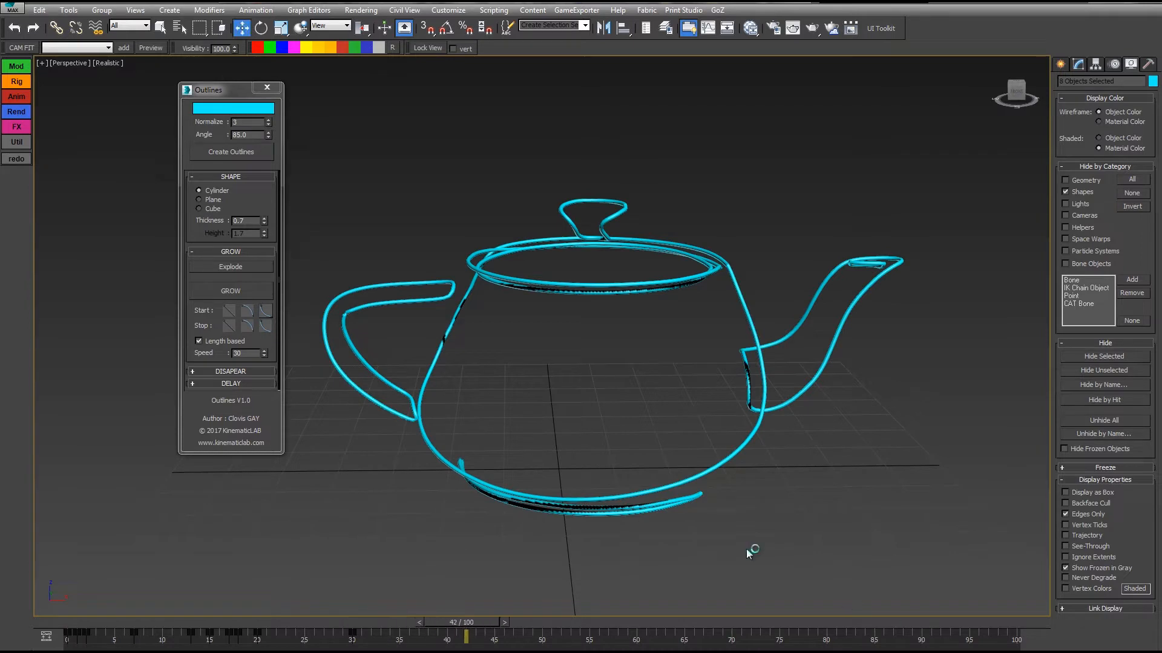
Set the Grow speed to 54 and play the length-based growth from the first frame.
drag(265, 354, 260, 338)
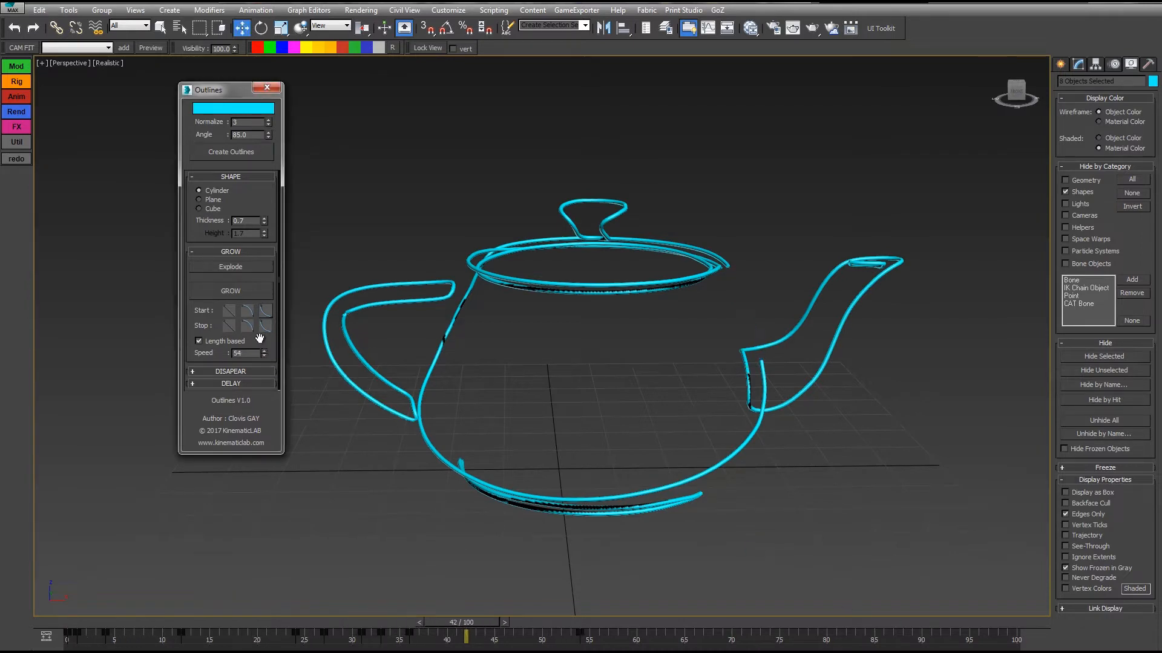
key(Home)
key(slash)
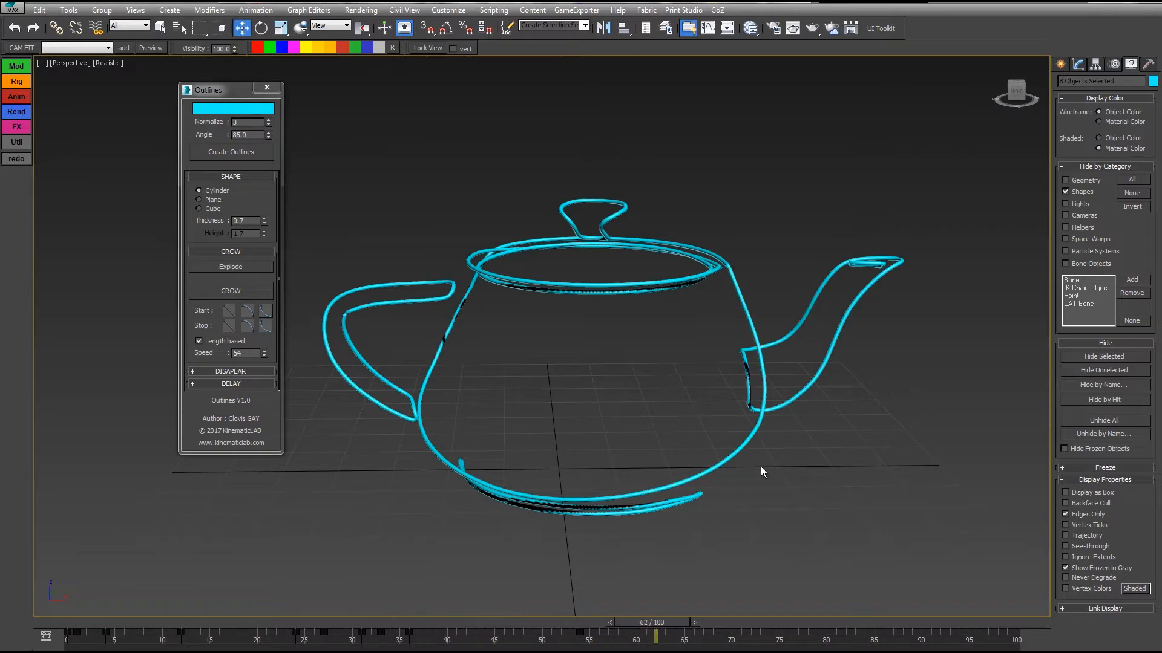
Select the teapot body outline, show edged faces in the viewport and replay the growth from the first frame.
click(730, 456)
key(F4)
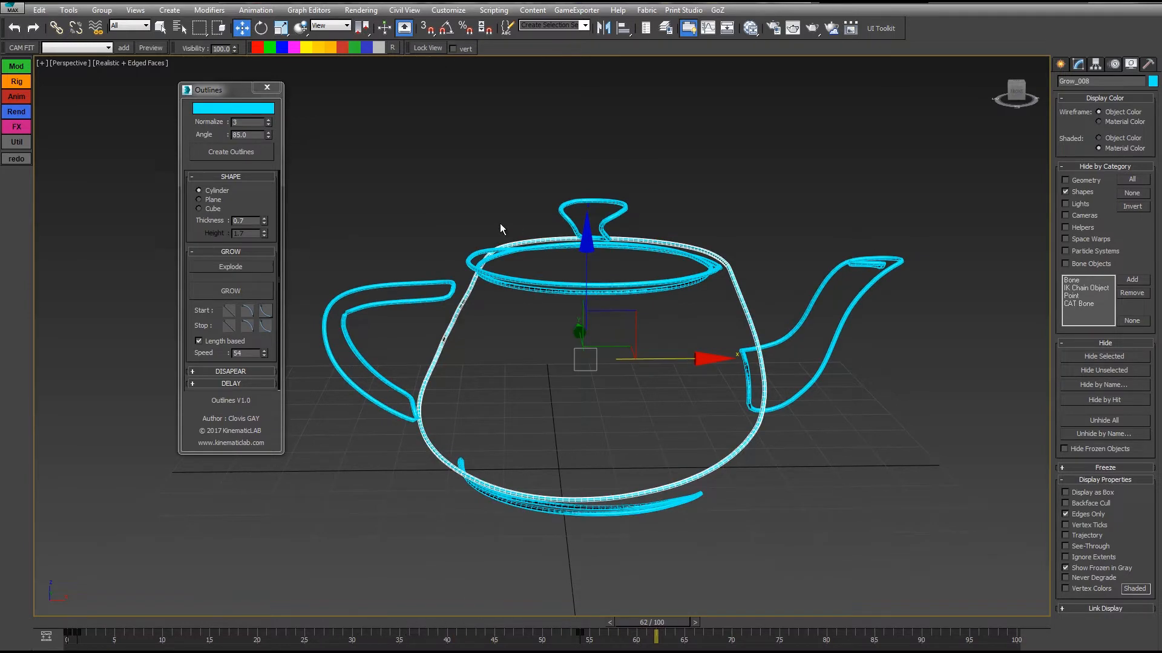
key(Home)
key(slash)
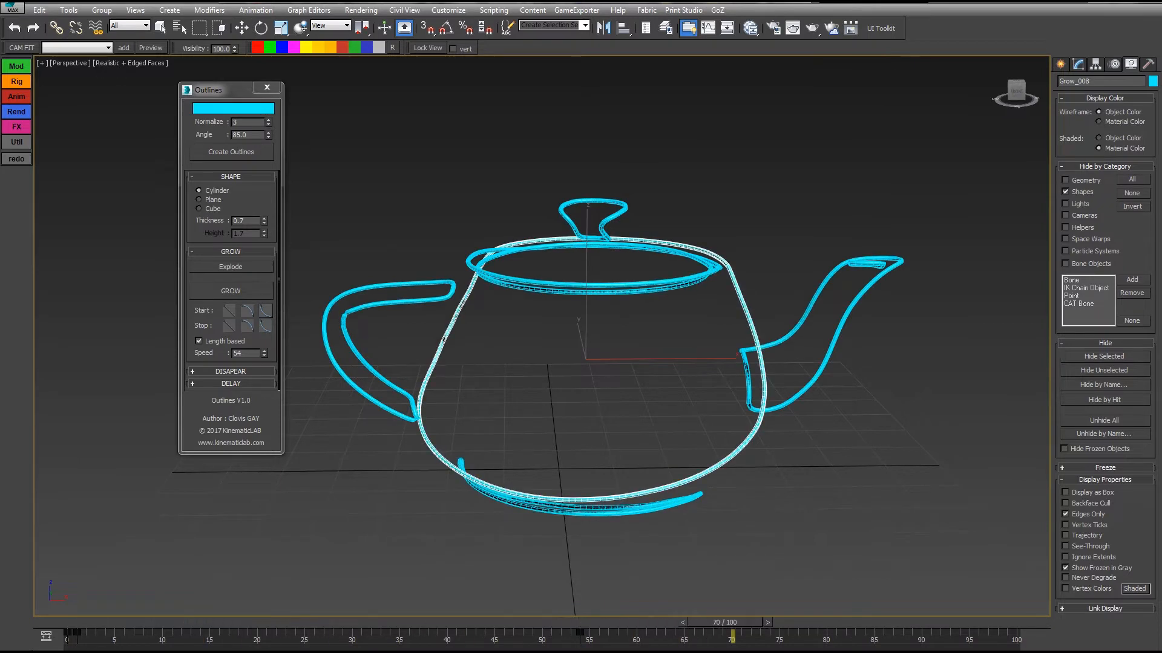
Scrub the growth back to about frame 29 and turn off the edged faces display.
key(w)
key(q)
drag(793, 619, 365, 616)
key(F4)
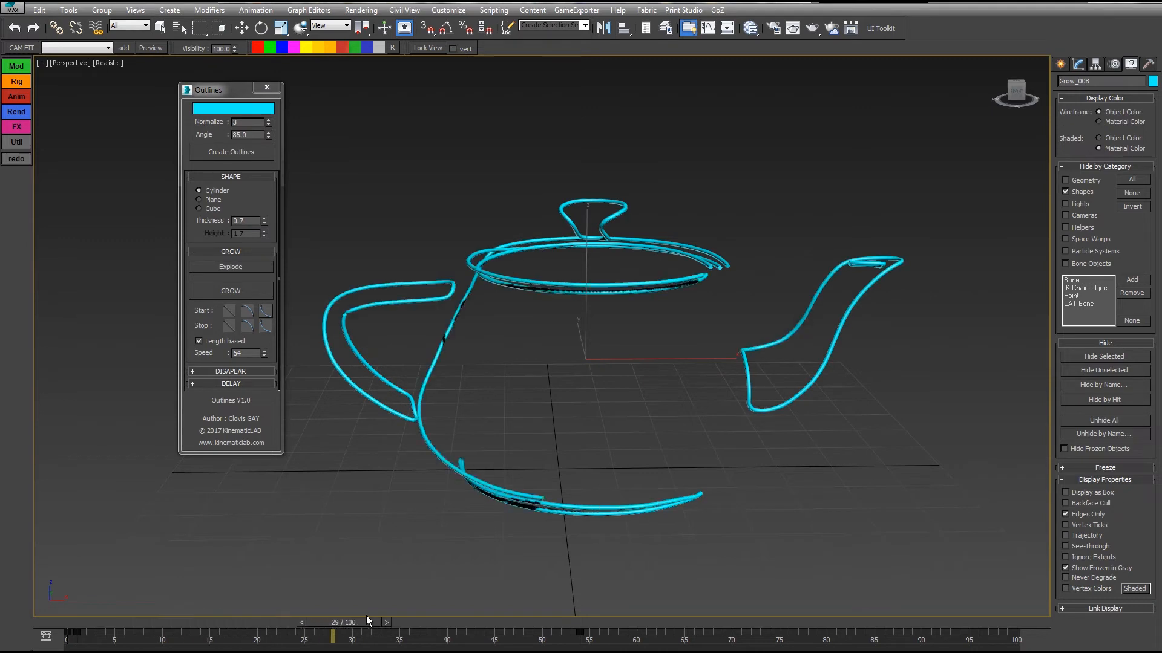
key(w)
Expand the Disapear settings, select all the teapot outlines and set their Grow speed to 25.
click(244, 372)
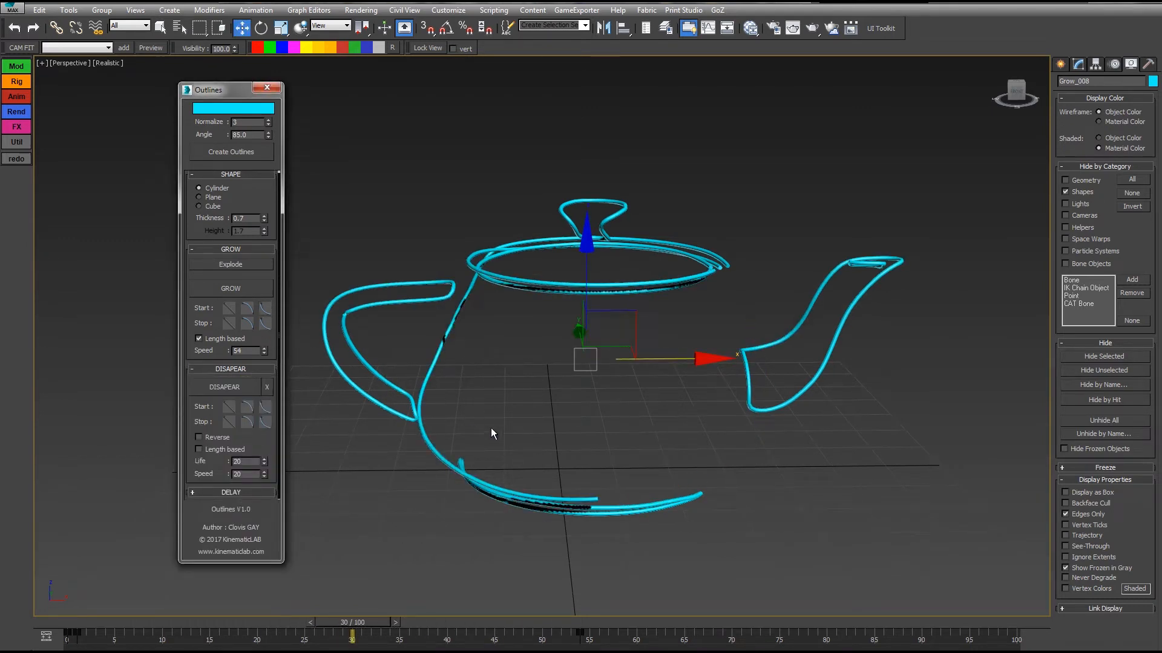
mouse_move(385, 621)
mouse_down()
mouse_move(441, 643)
mouse_move(847, 643)
mouse_move(155, 612)
mouse_move(365, 610)
mouse_up()
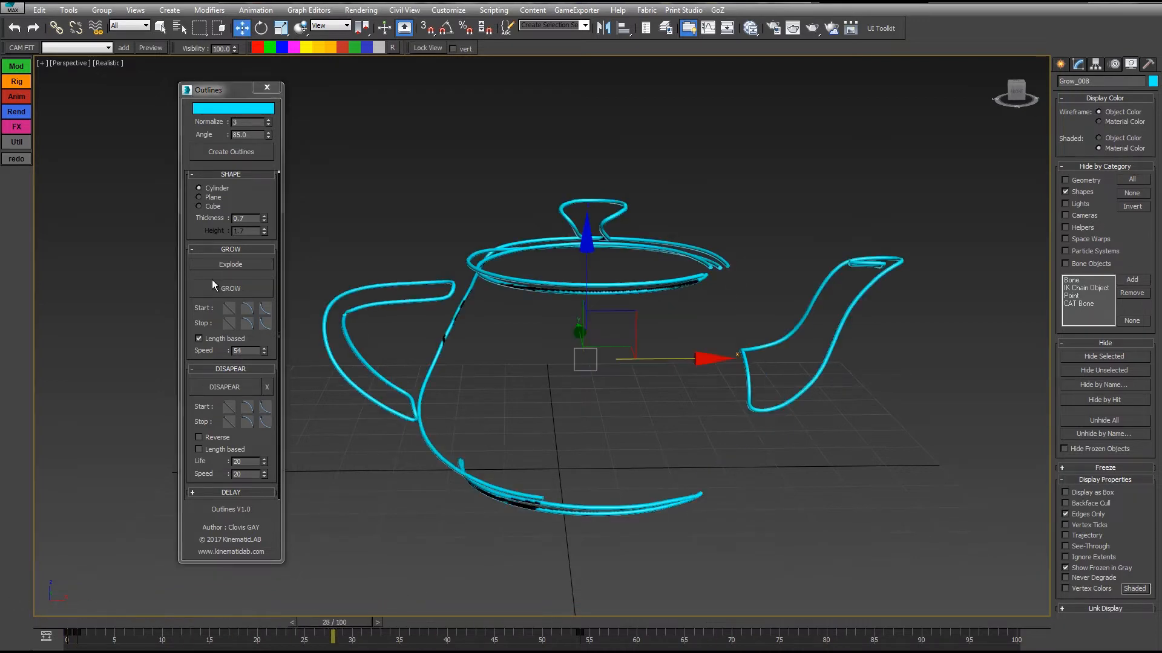
click(262, 349)
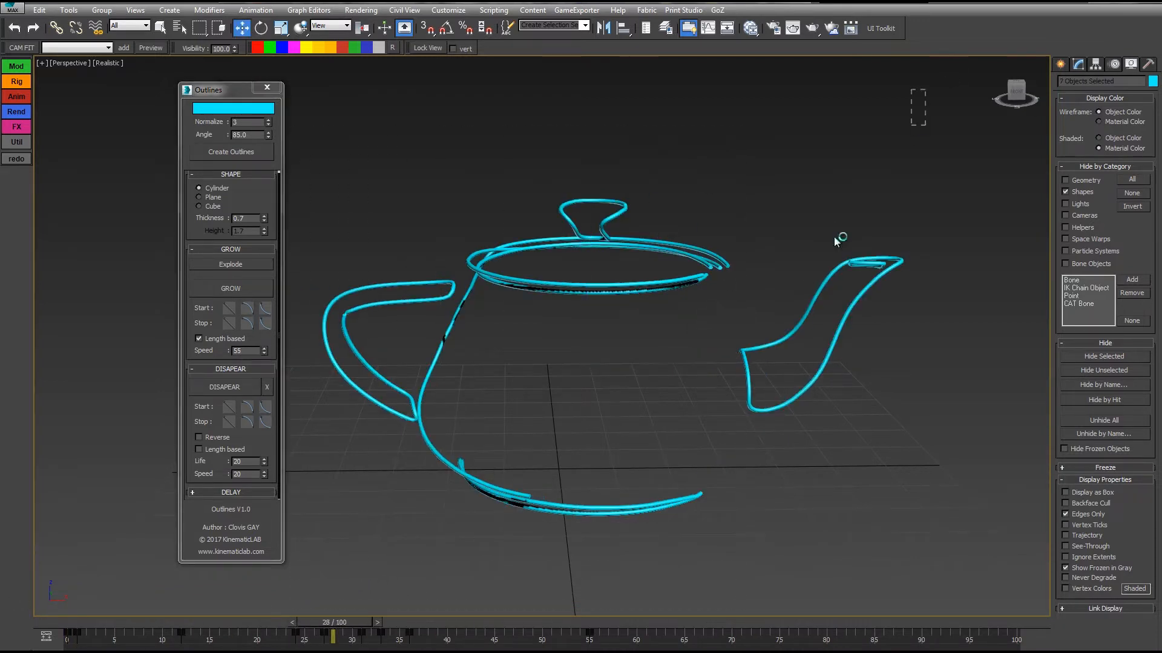
drag(835, 240, 239, 598)
drag(264, 350, 262, 368)
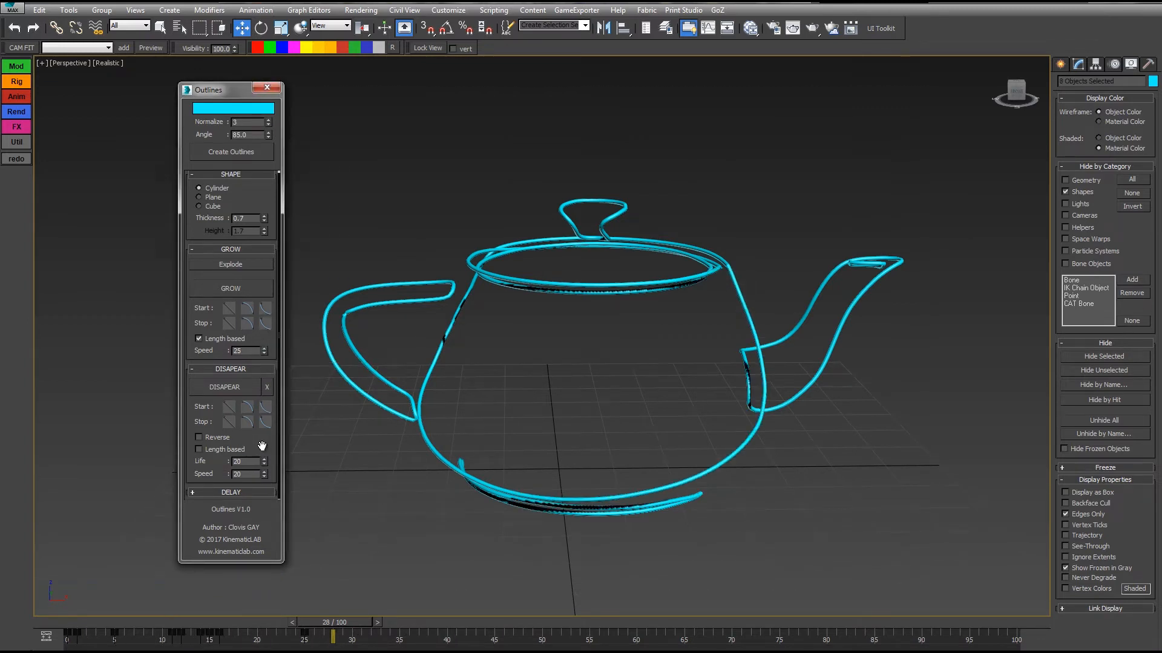
Apply the Disapear animation to the selected outlines and play it from the first frame.
click(225, 390)
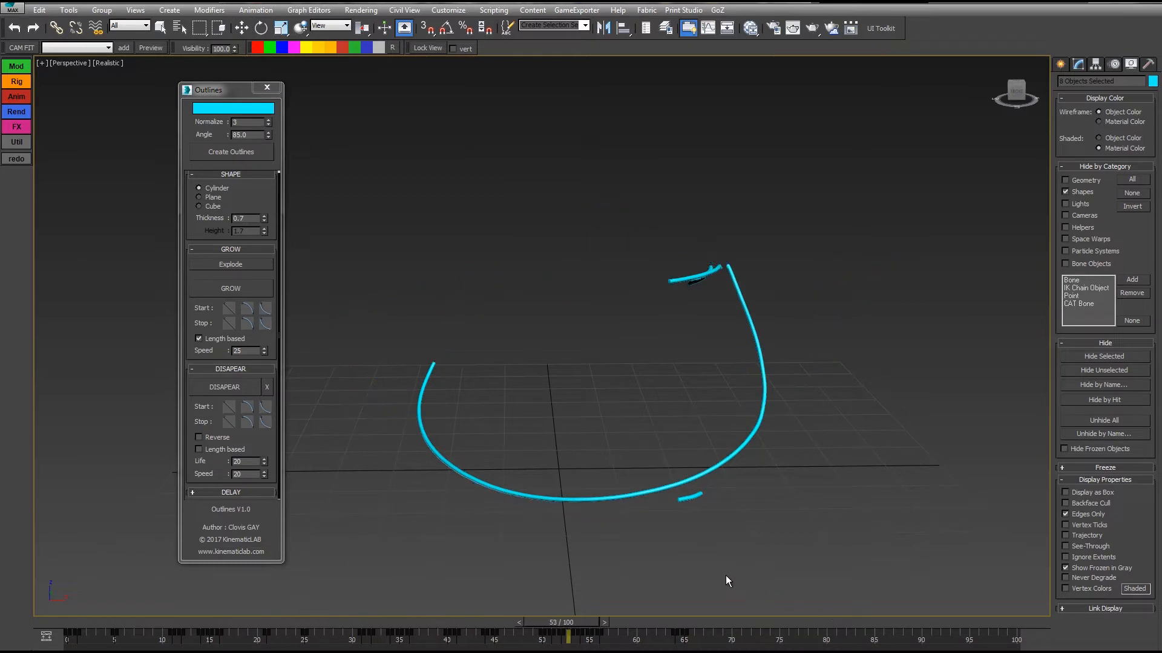
key(Home)
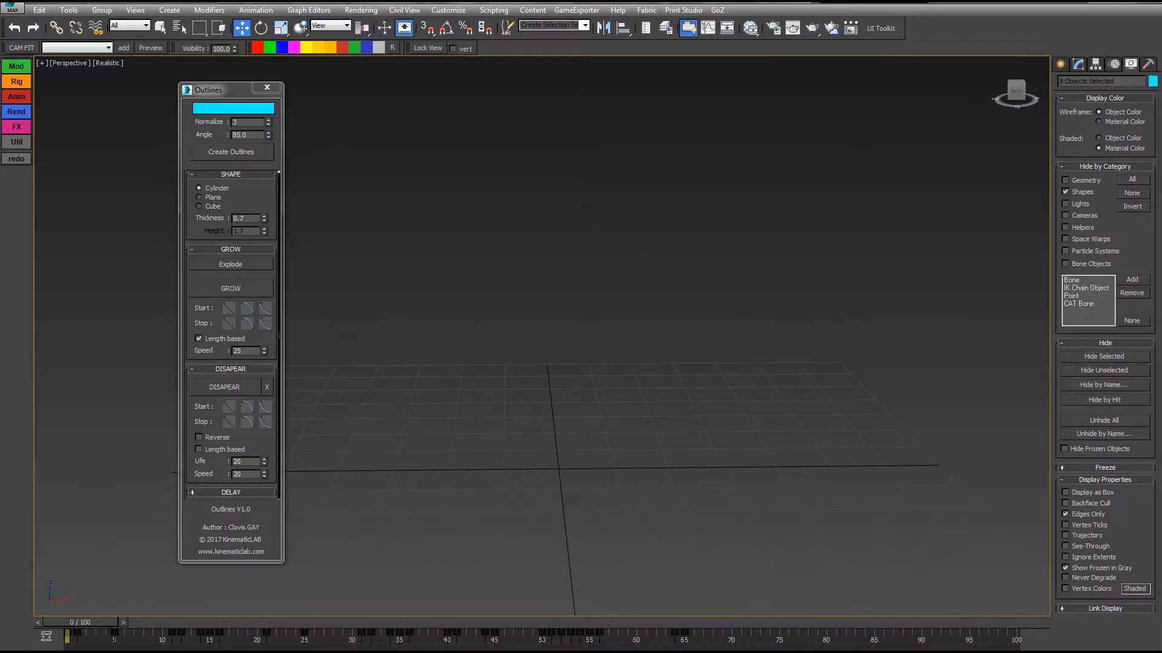
key(/)
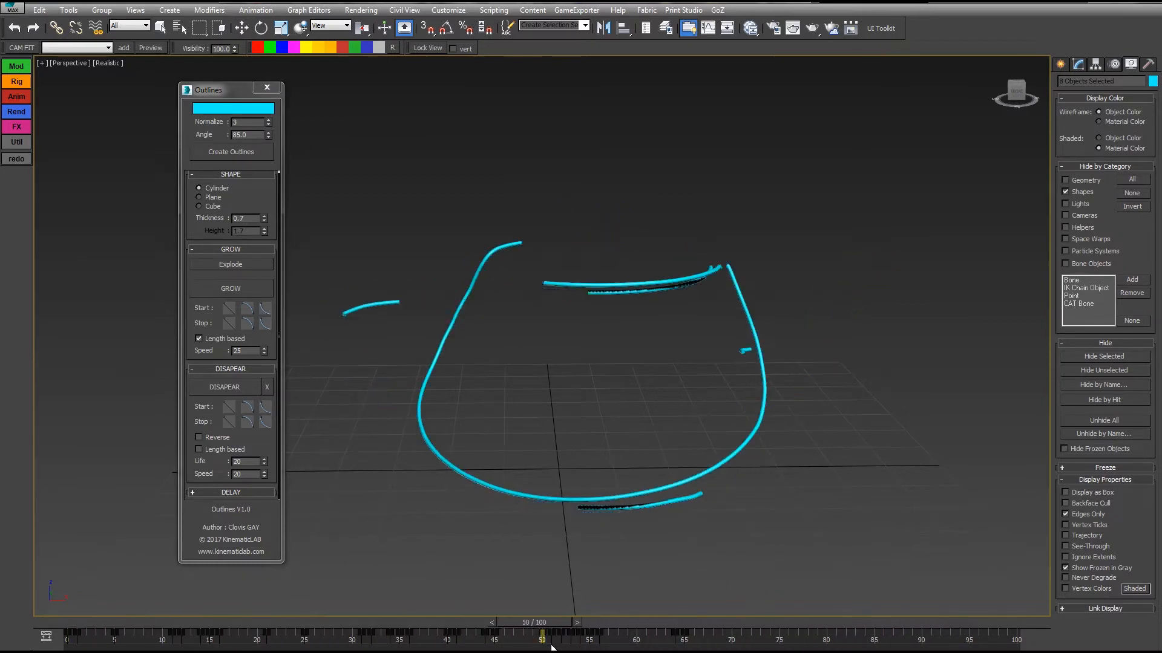
Remove the outlines' Disapear animation and reapply it with the timeline at frame 47.
click(266, 389)
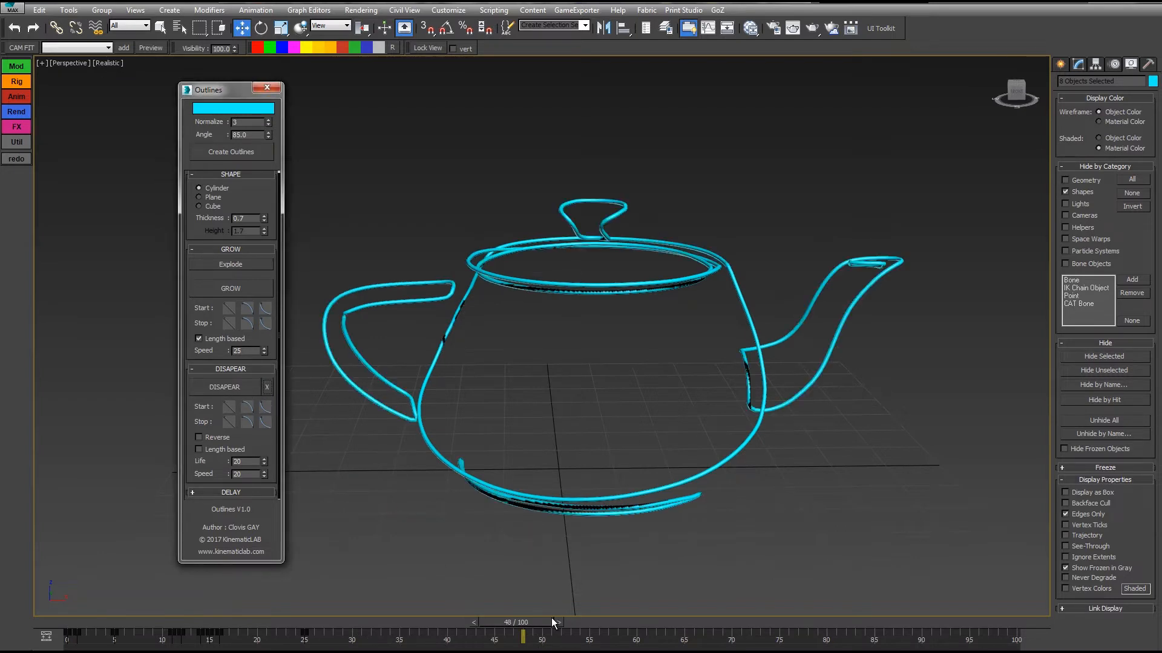
mouse_move(528, 631)
mouse_down()
mouse_move(190, 631)
mouse_move(504, 631)
mouse_move(131, 604)
mouse_move(517, 616)
mouse_up()
click(229, 389)
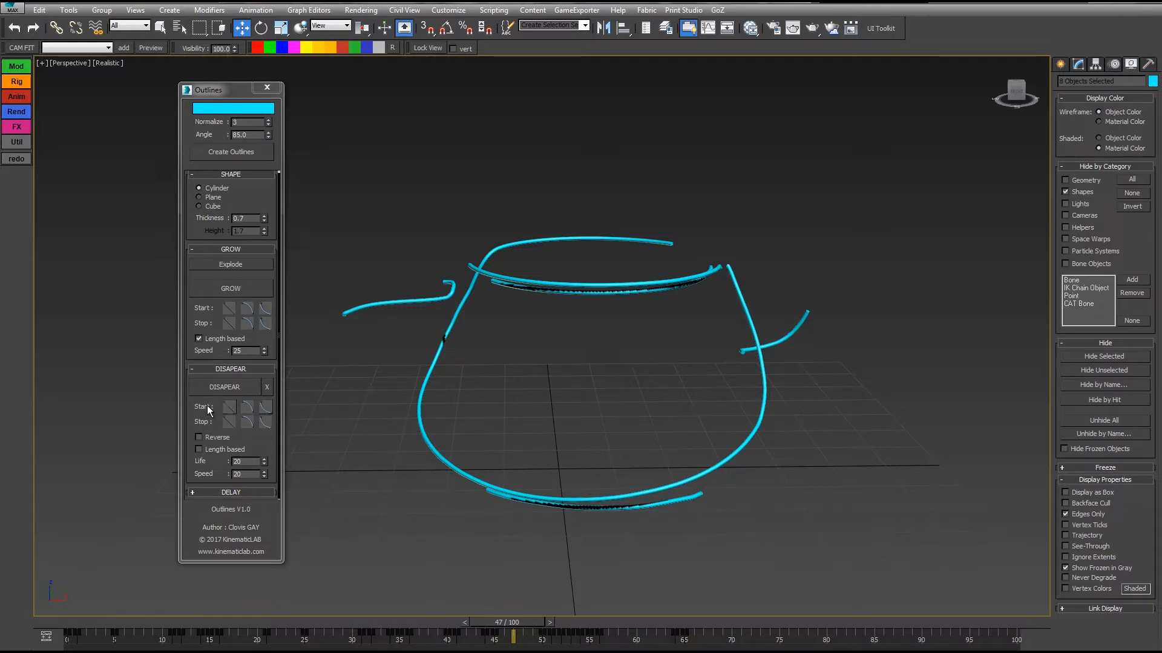
Set the Disapear start curve to the second curve type, replay the animation from the start and scrub to frame 42.
click(247, 407)
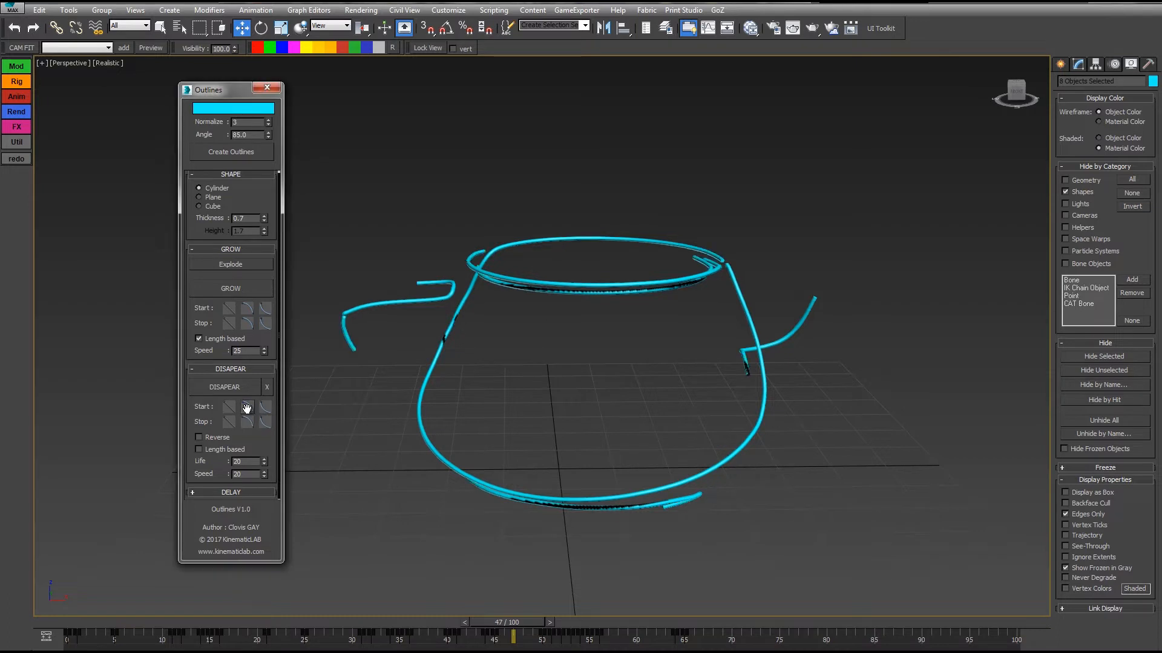
drag(529, 623, 336, 623)
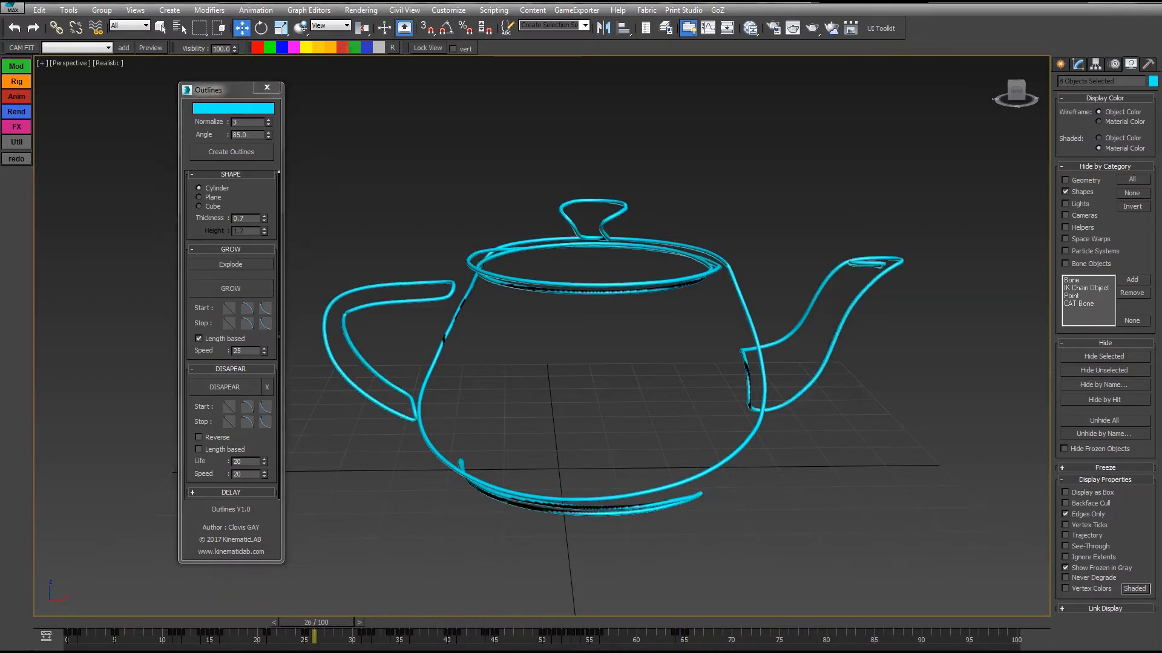
key(slash)
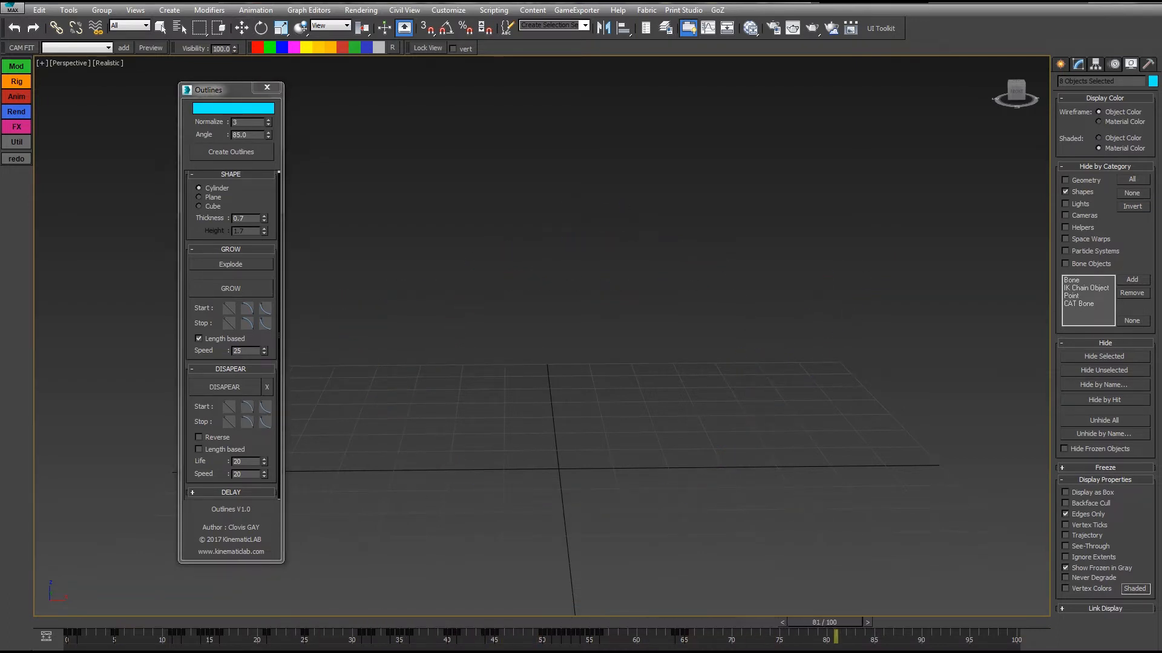
key(Home)
key(slash)
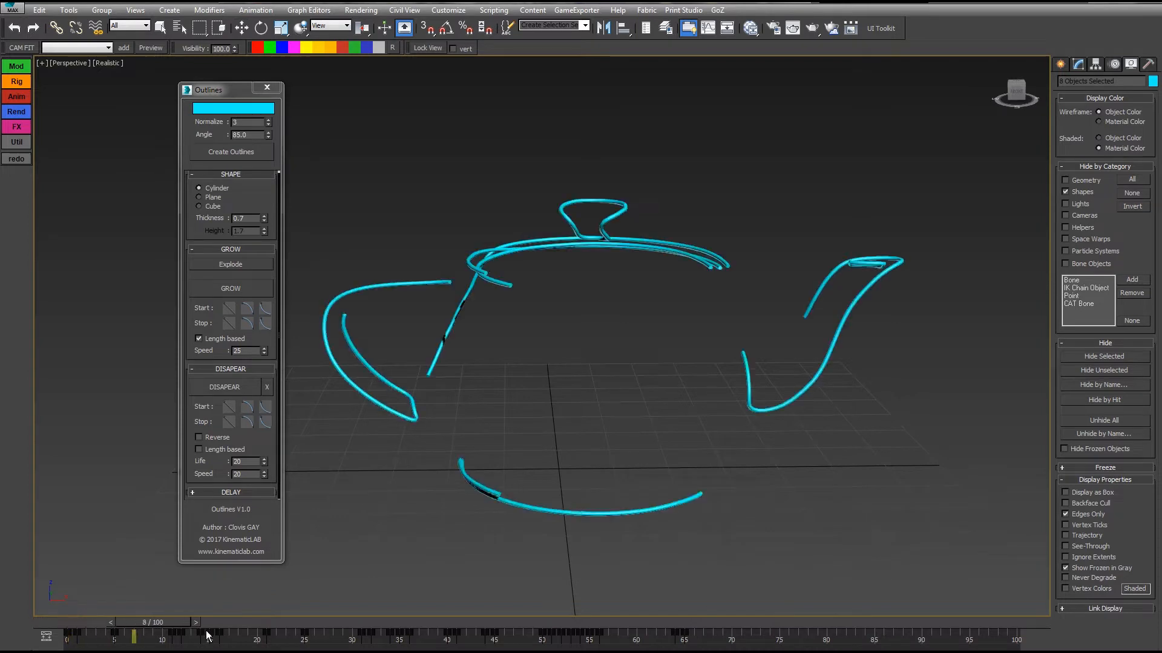
drag(570, 622, 462, 623)
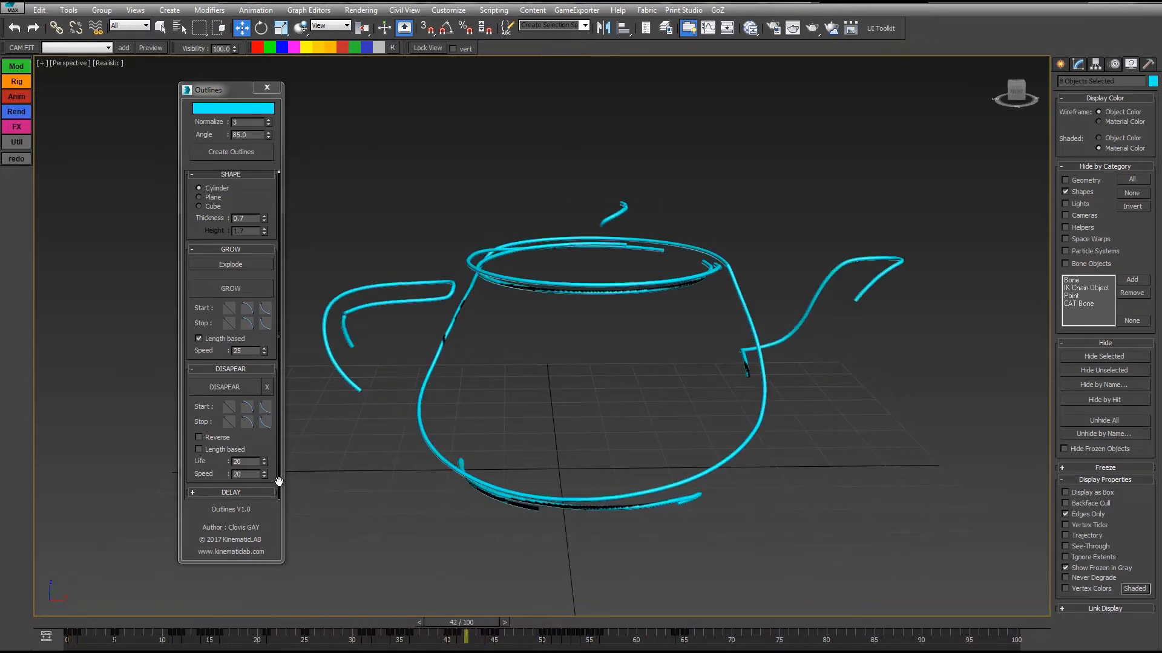
Try reversing the disappearing direction, scrub to frame 43 to check it, and turn Reverse off again.
click(199, 437)
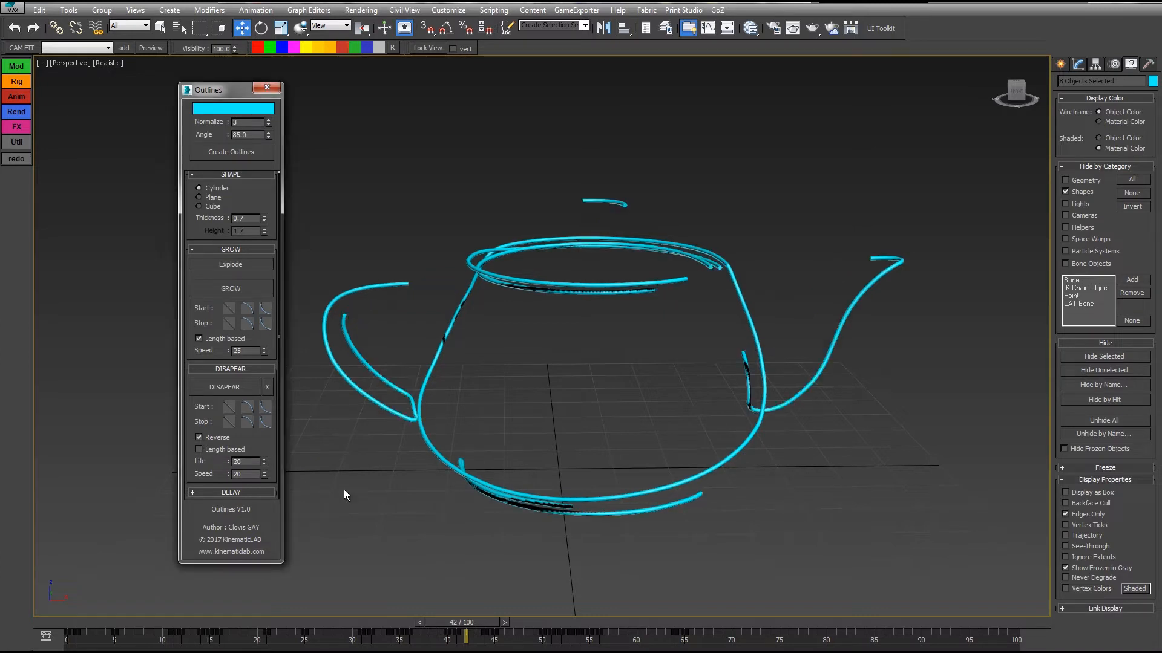
drag(423, 623, 476, 623)
key(w)
click(212, 438)
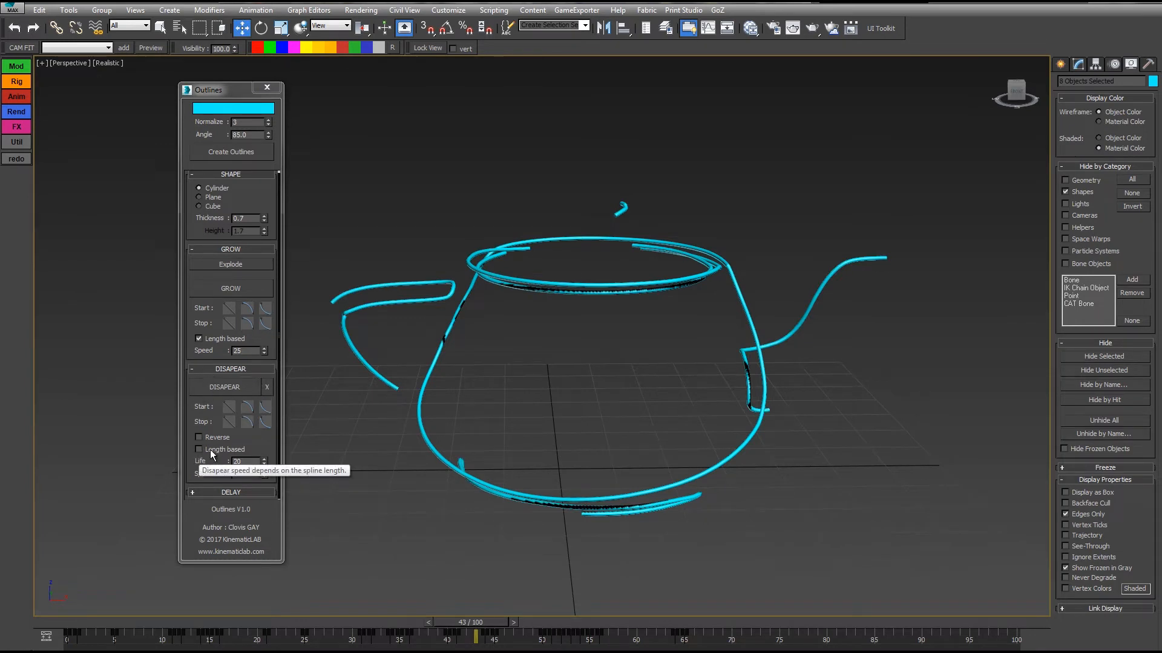
Make the Disapear speed length based and turn off length-based speed for Grow, scrubbing the timeline to check both.
click(199, 449)
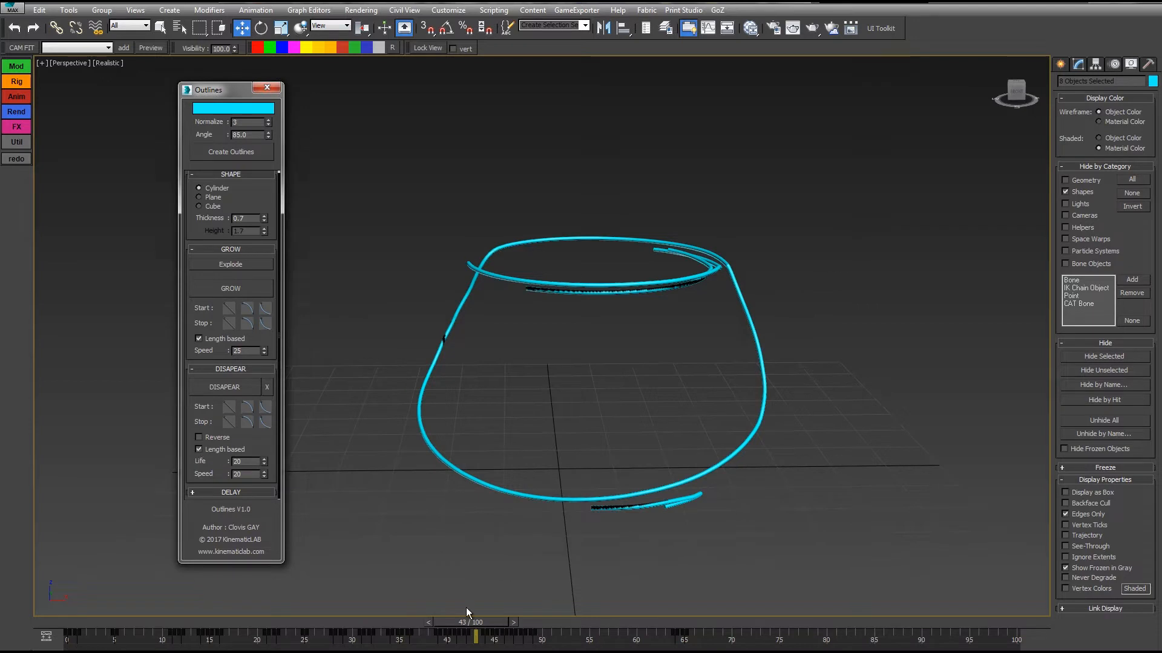
drag(478, 626, 399, 633)
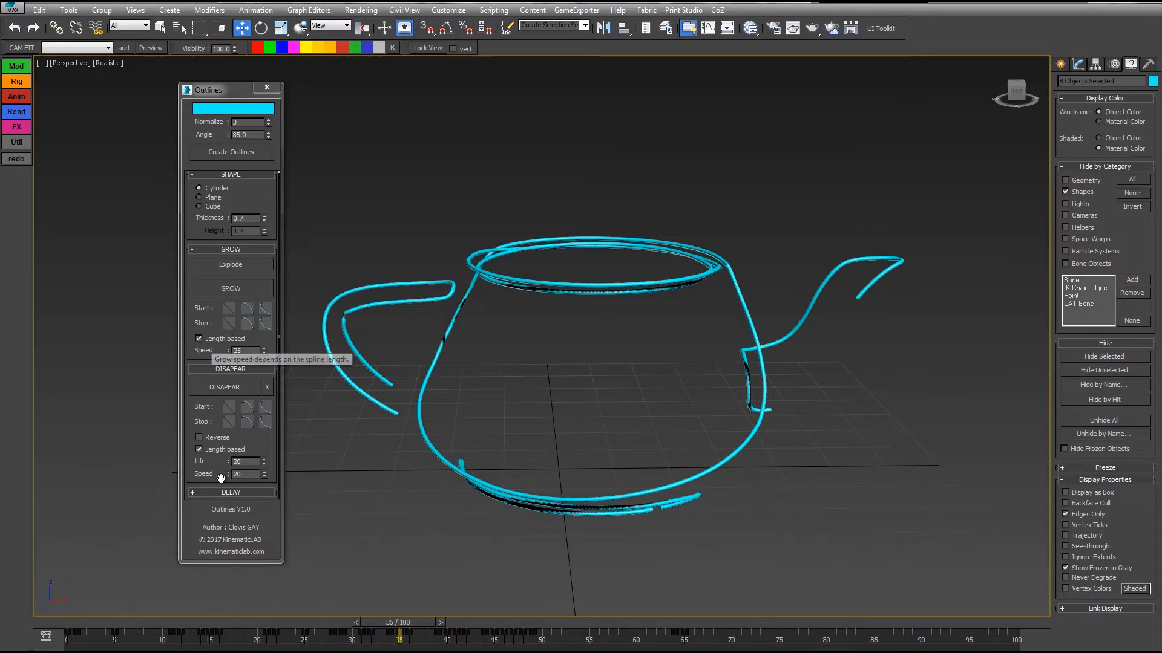
click(199, 339)
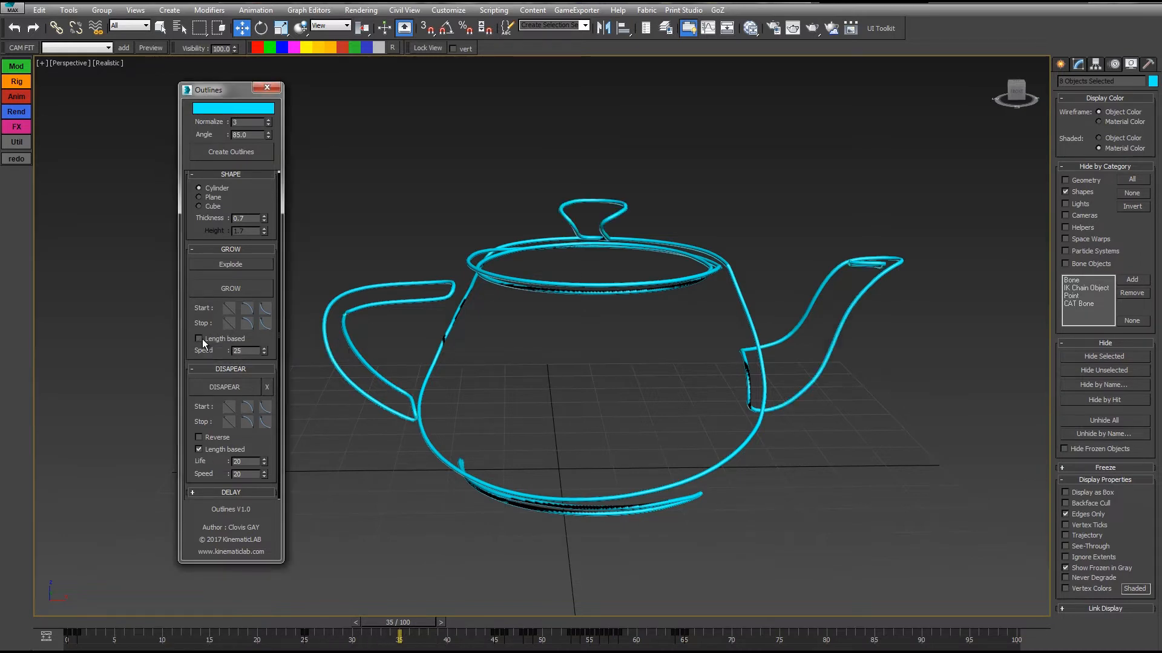
drag(415, 622, 397, 640)
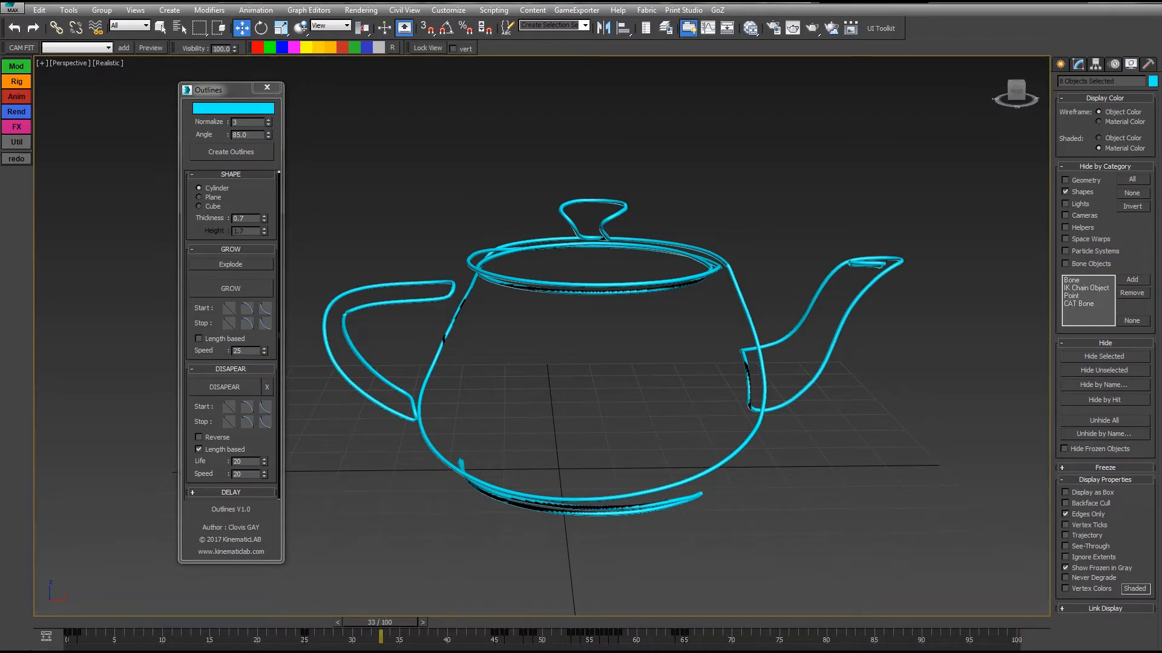
Play the grow and disappear animation from the first frame and scrub back to frame 34.
key(Home)
key(slash)
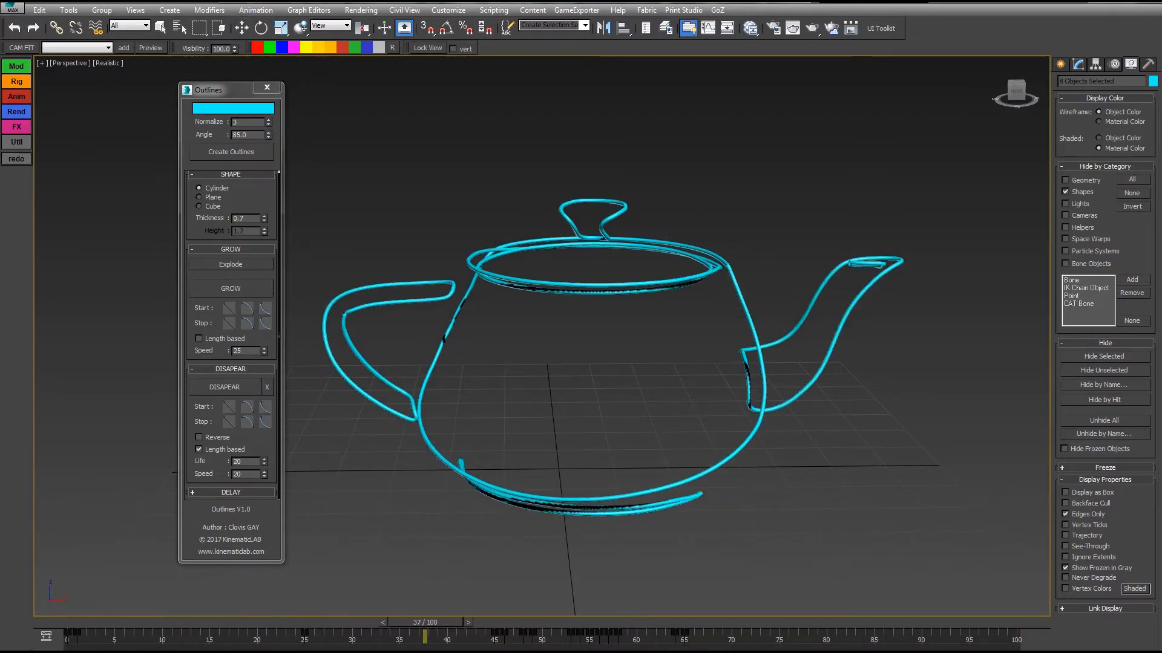
key(w)
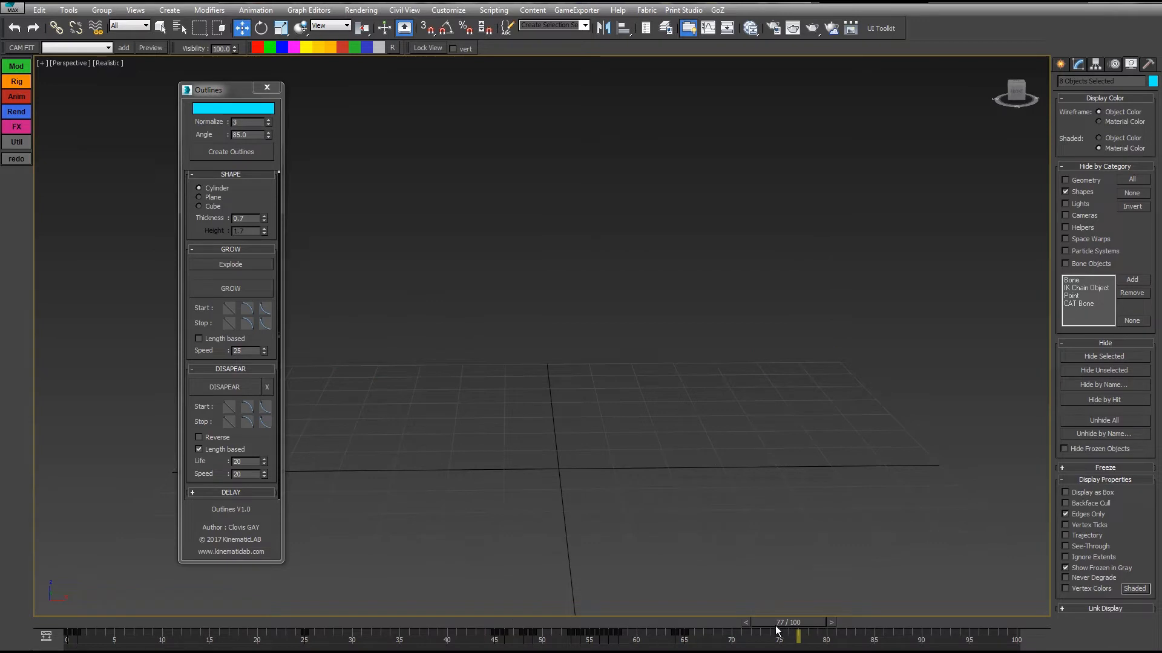
drag(777, 631, 383, 622)
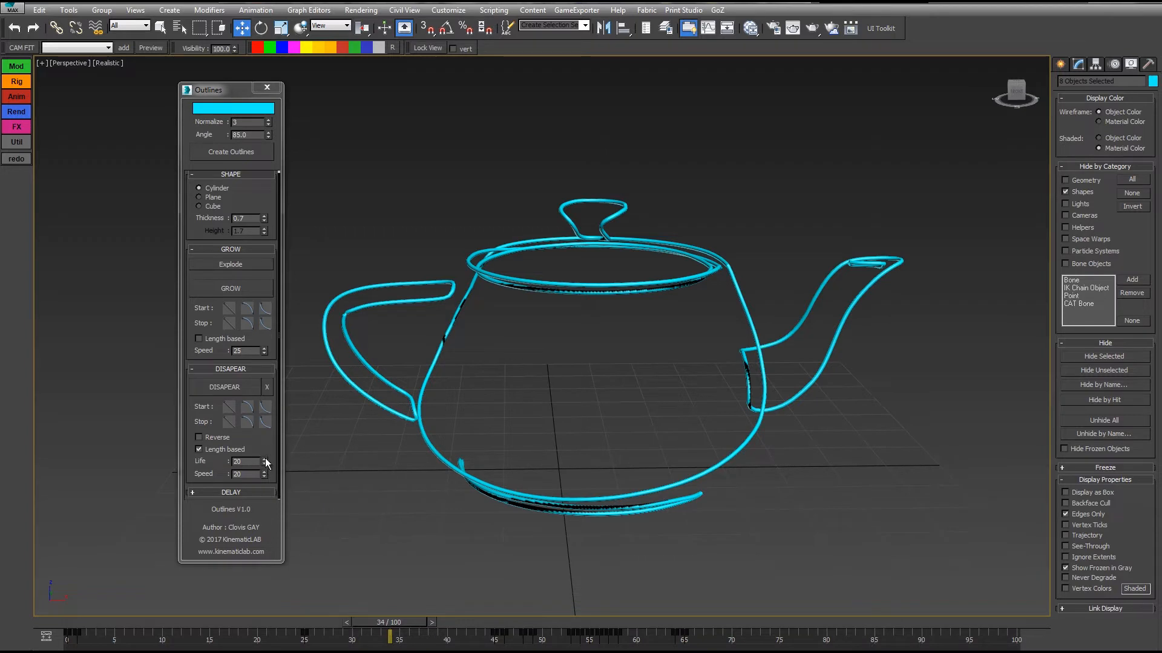
Set the Disapear Life to 40 and play the animation from the first frame.
drag(252, 462, 215, 460)
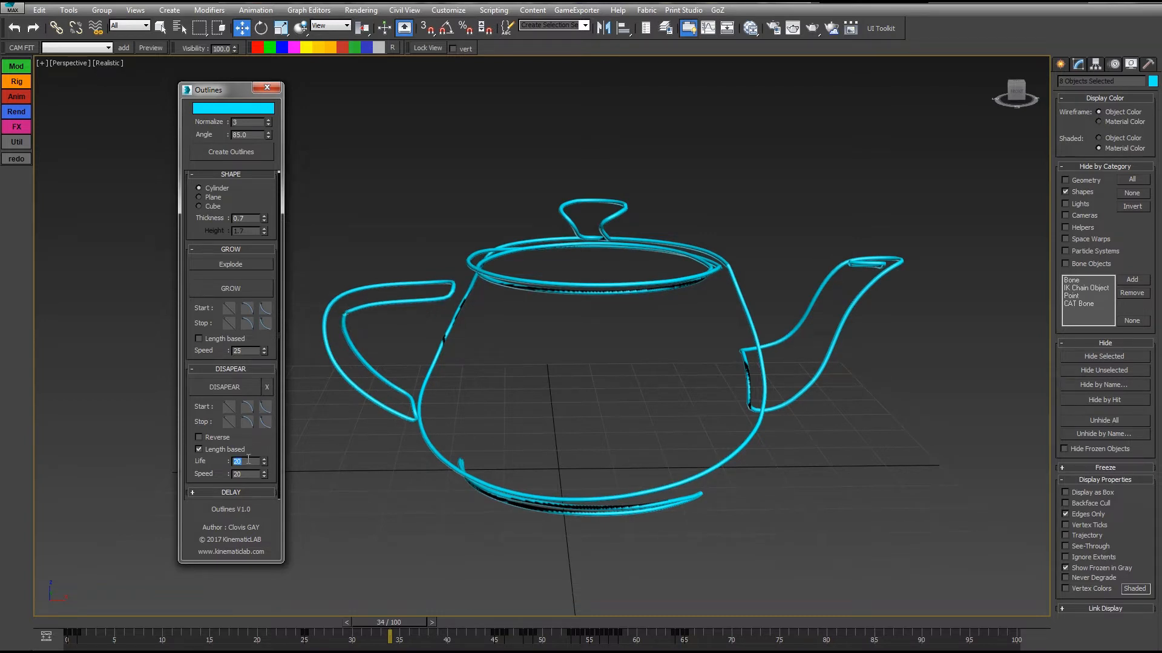
text(40)
key(Return)
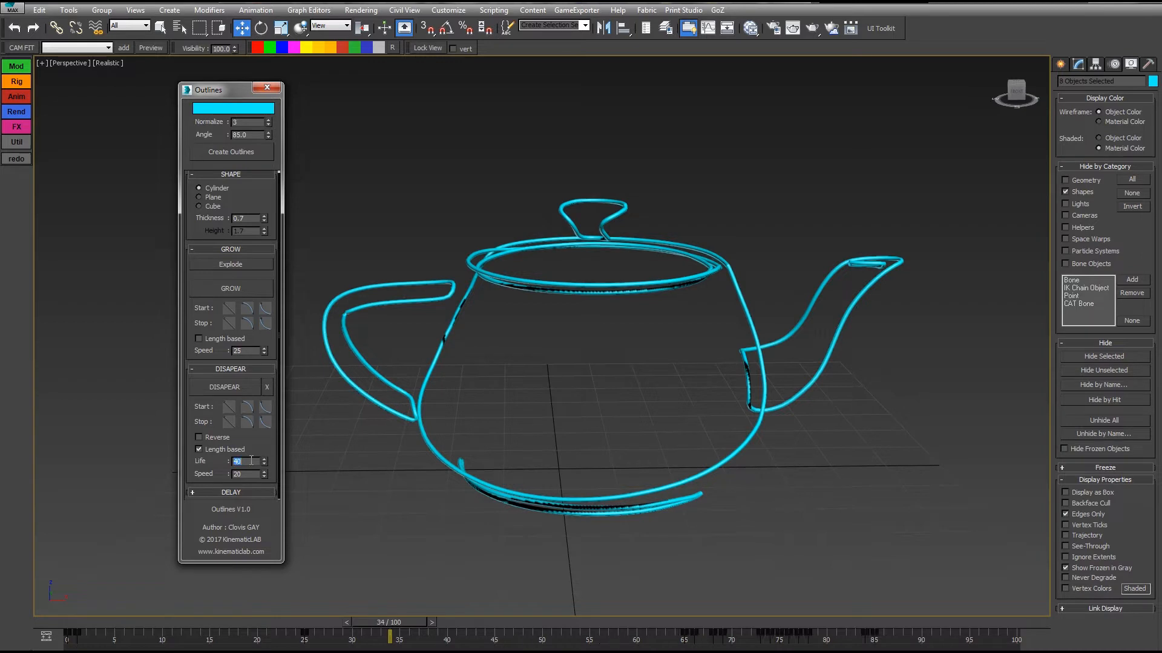
key(Home)
key(slash)
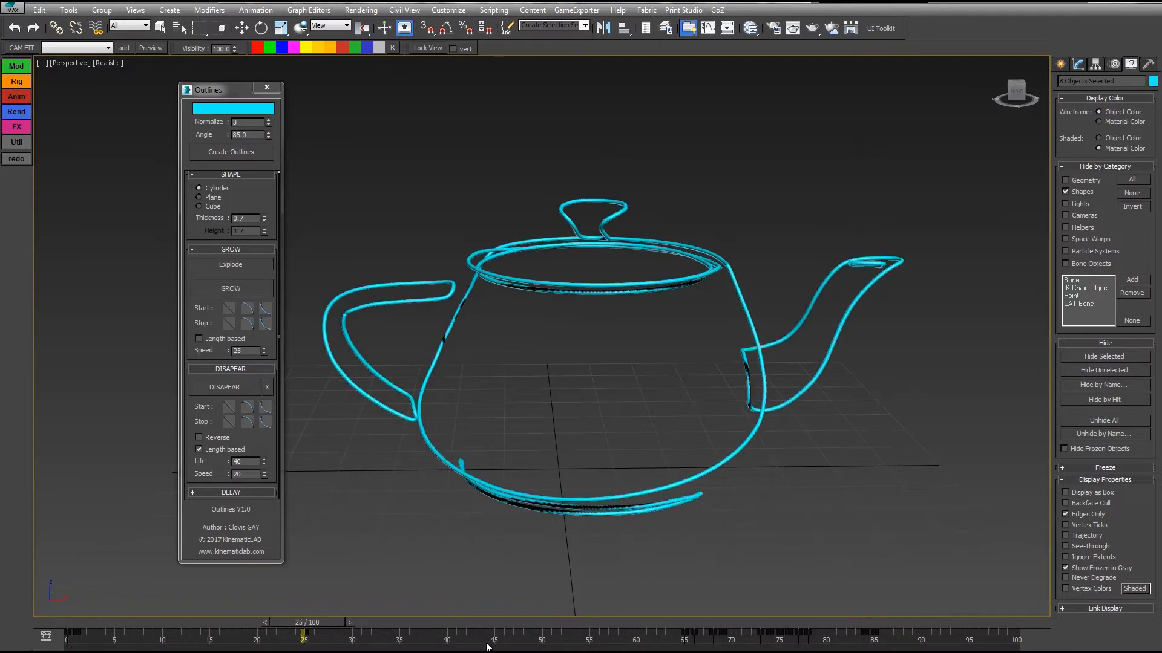
Make the Grow speed length based, play the animation from the first frame, and scrub back to frame 42.
click(409, 624)
click(207, 338)
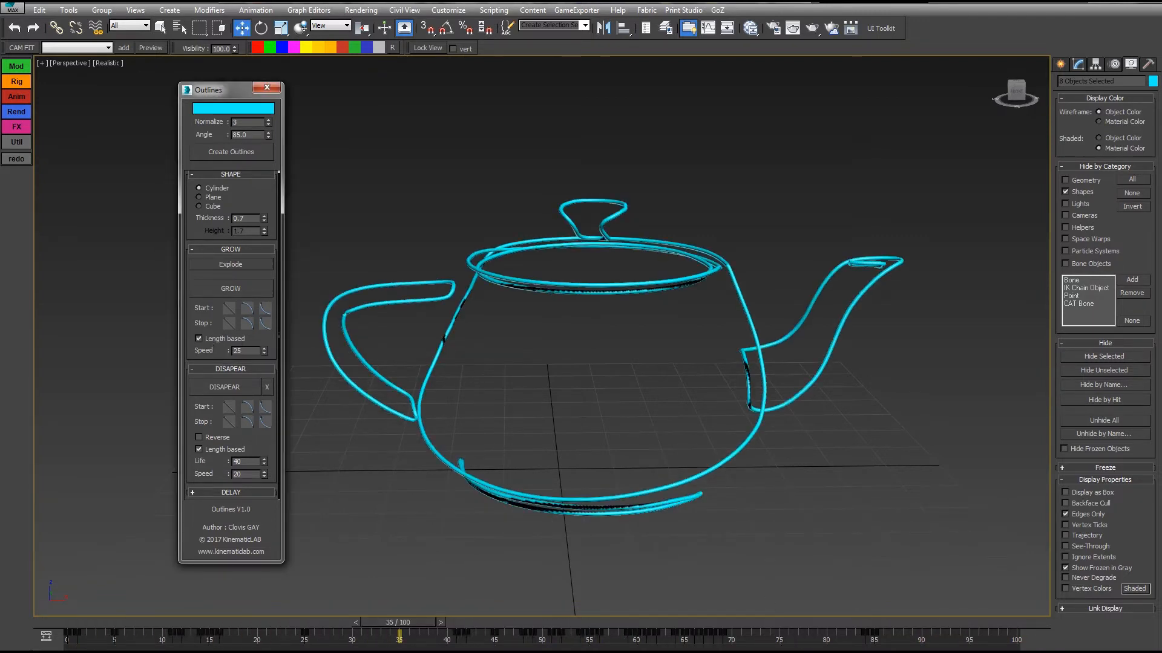
key(Home)
key(slash)
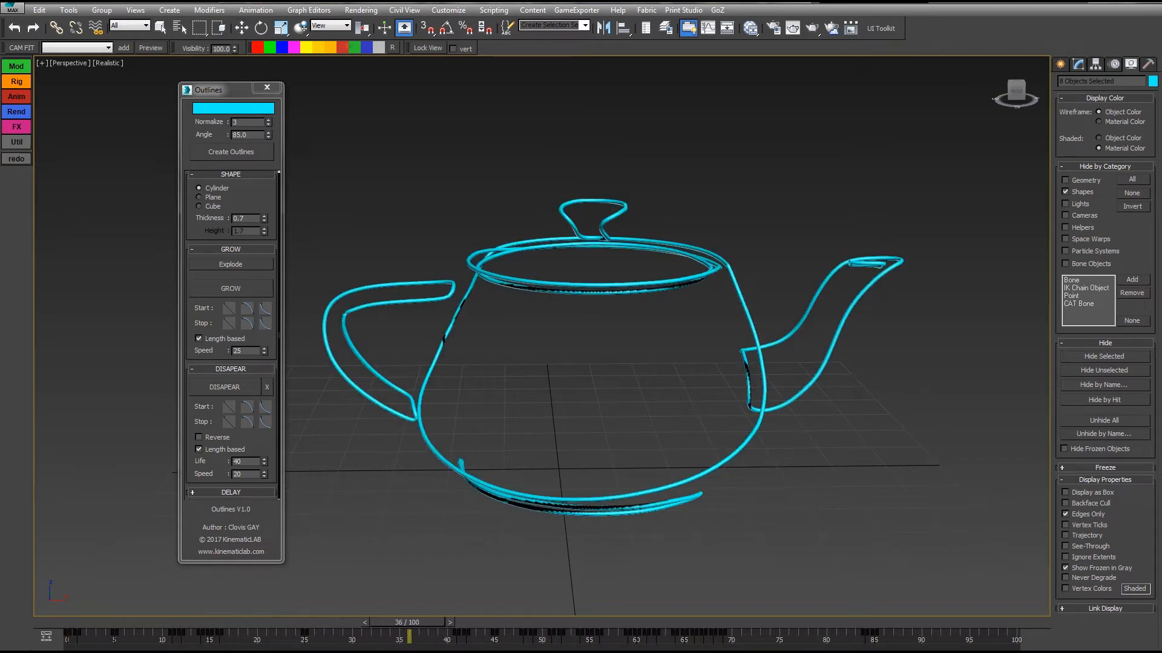
key(w)
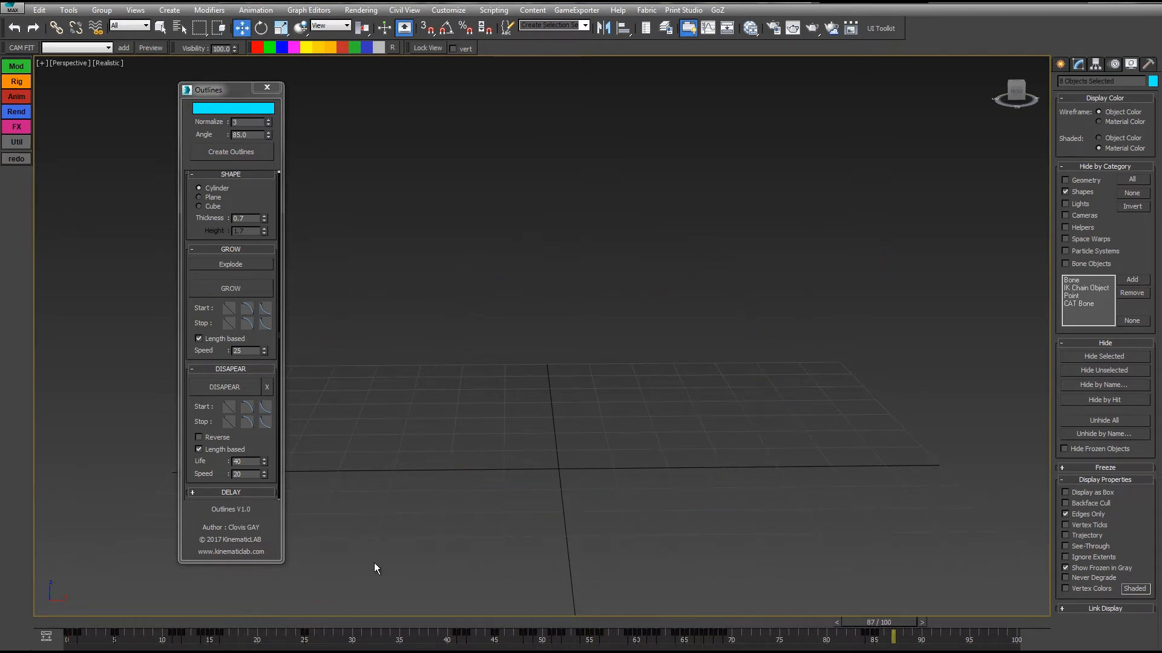
drag(274, 617, 445, 637)
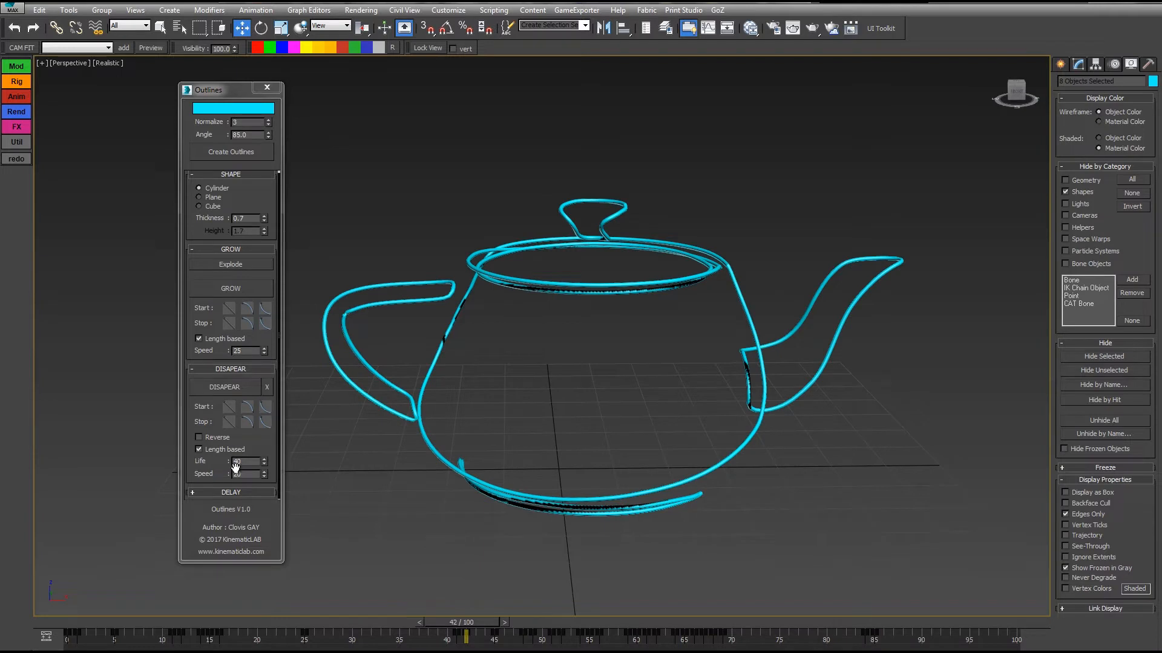
Set the Disapear Speed to 40, extend the time range to 128 frames, and play from the first frame.
drag(249, 352, 206, 346)
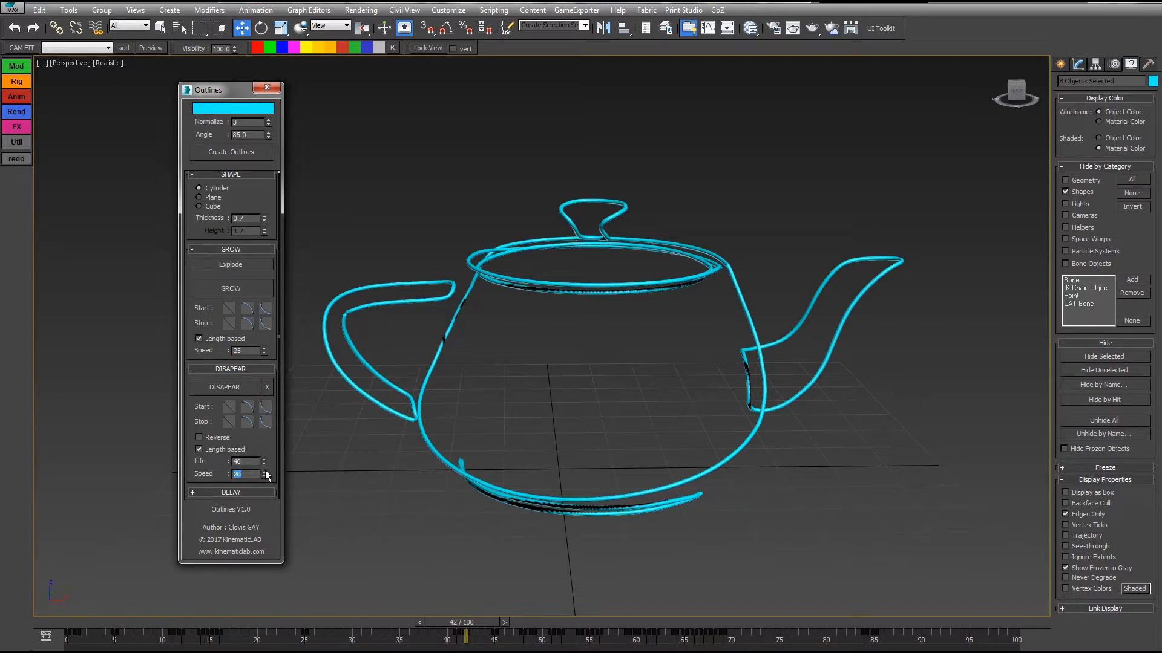
click(244, 461)
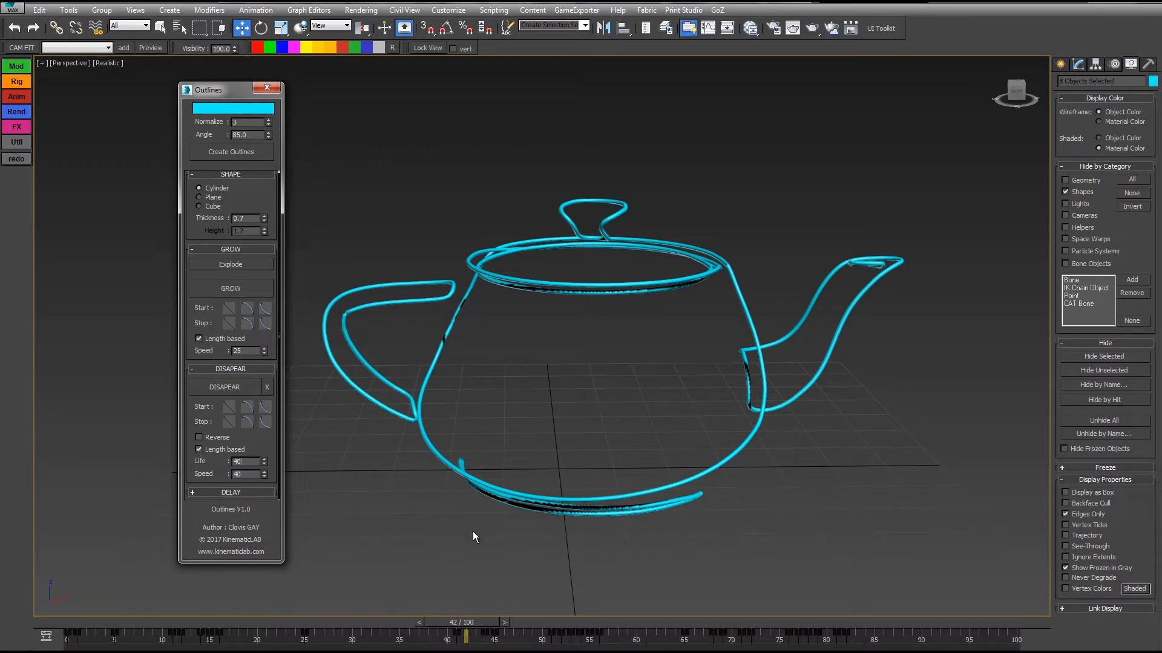
click(967, 640)
key(Home)
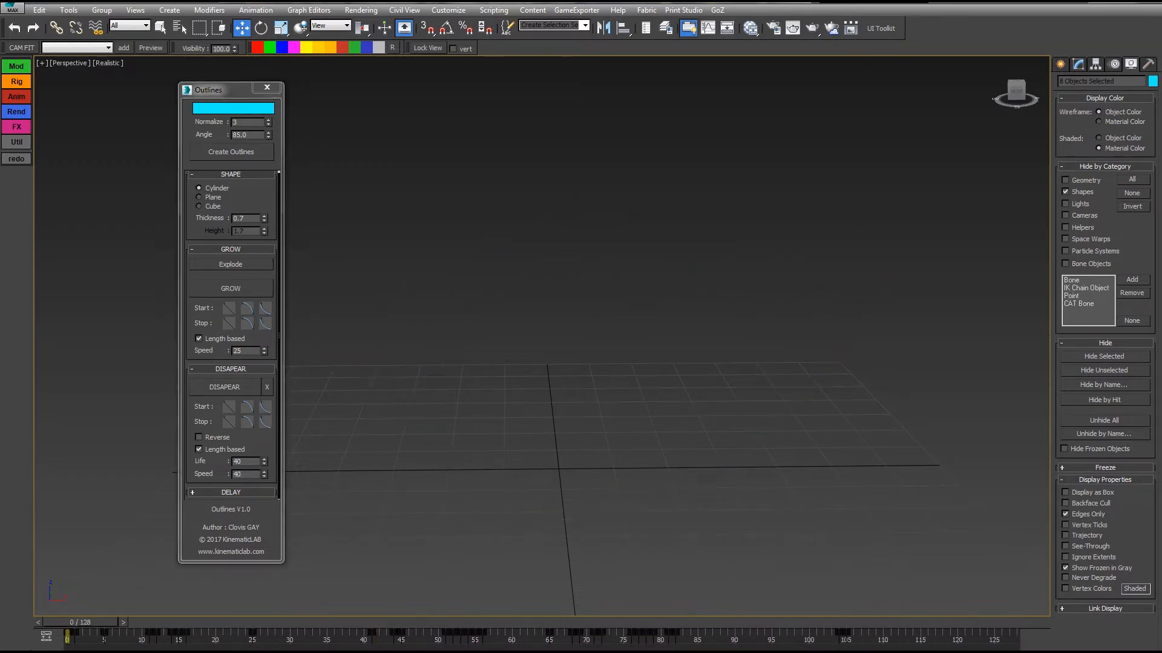
key(slash)
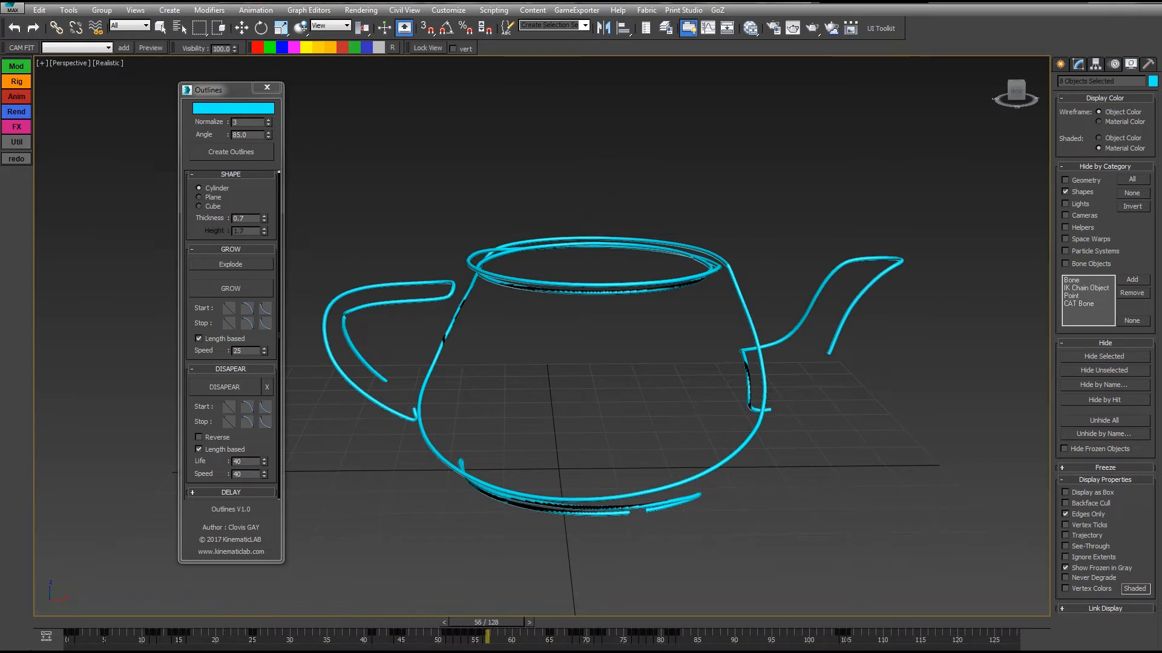
Set the Disapear Speed to 10 and return the timeline to frame 0.
drag(245, 475, 209, 471)
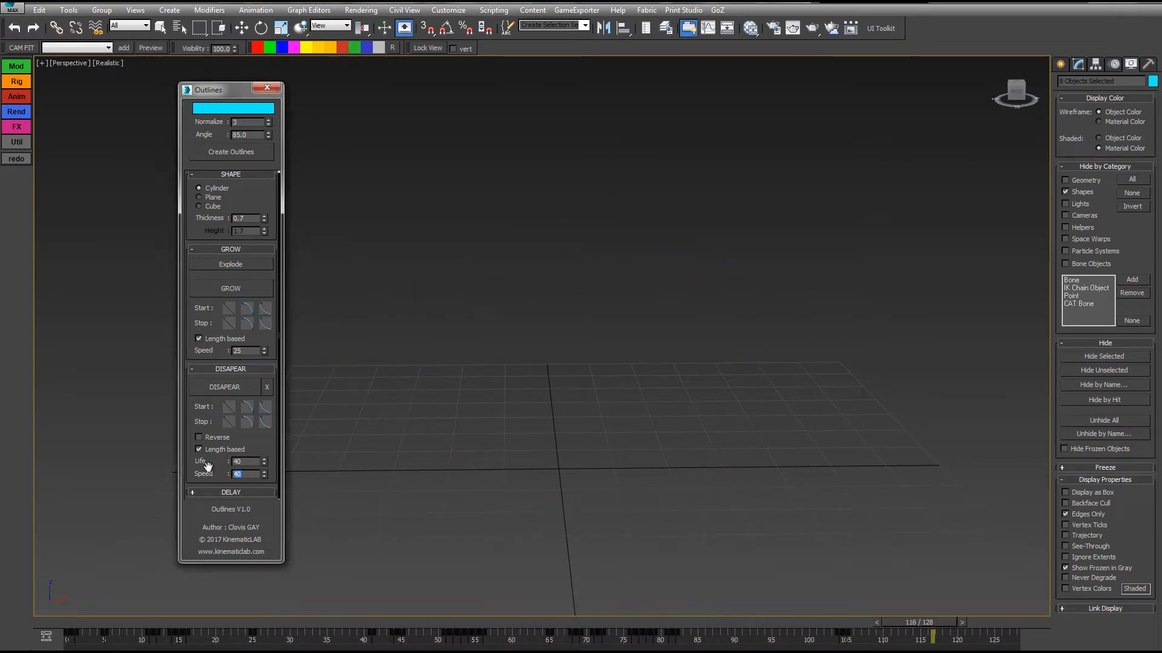
text(10)
key(Return)
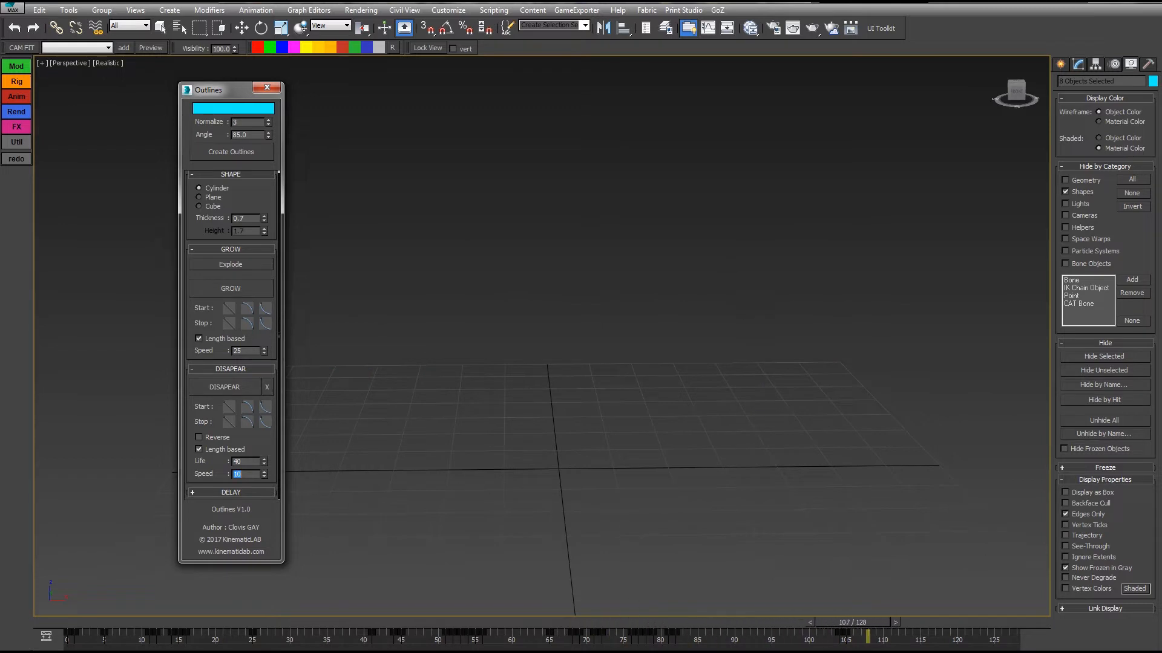
drag(50, 619, 66, 568)
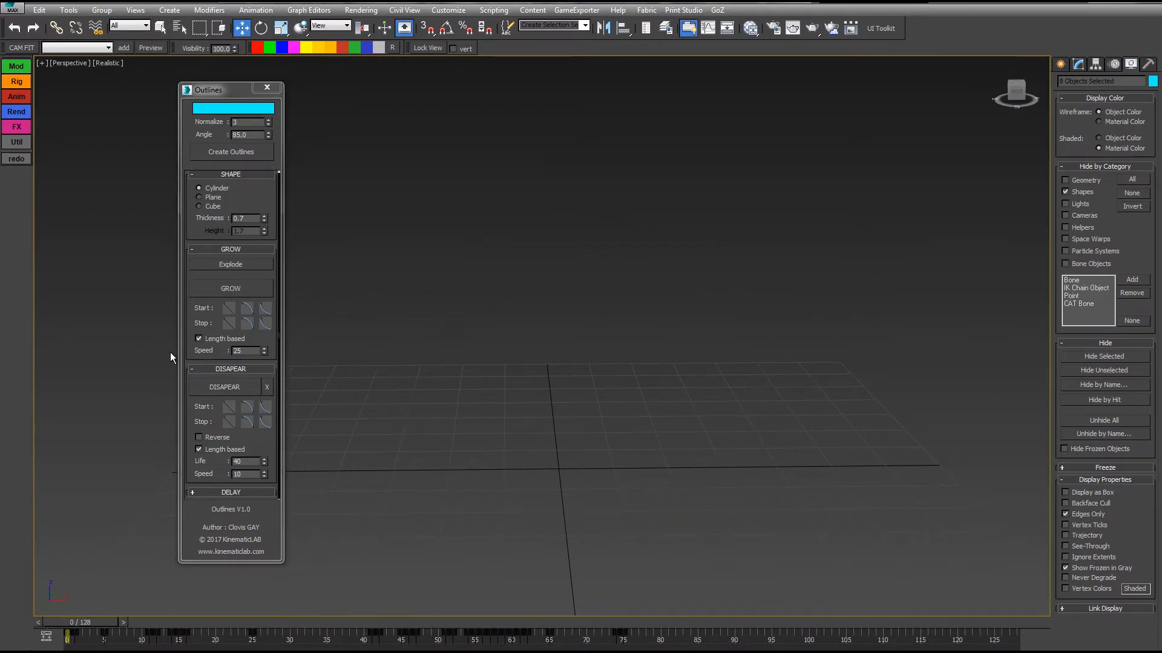
Collapse the Grow and Disapear settings, expand the Delay settings, and scrub the timeline to frame 59.
click(222, 370)
click(226, 249)
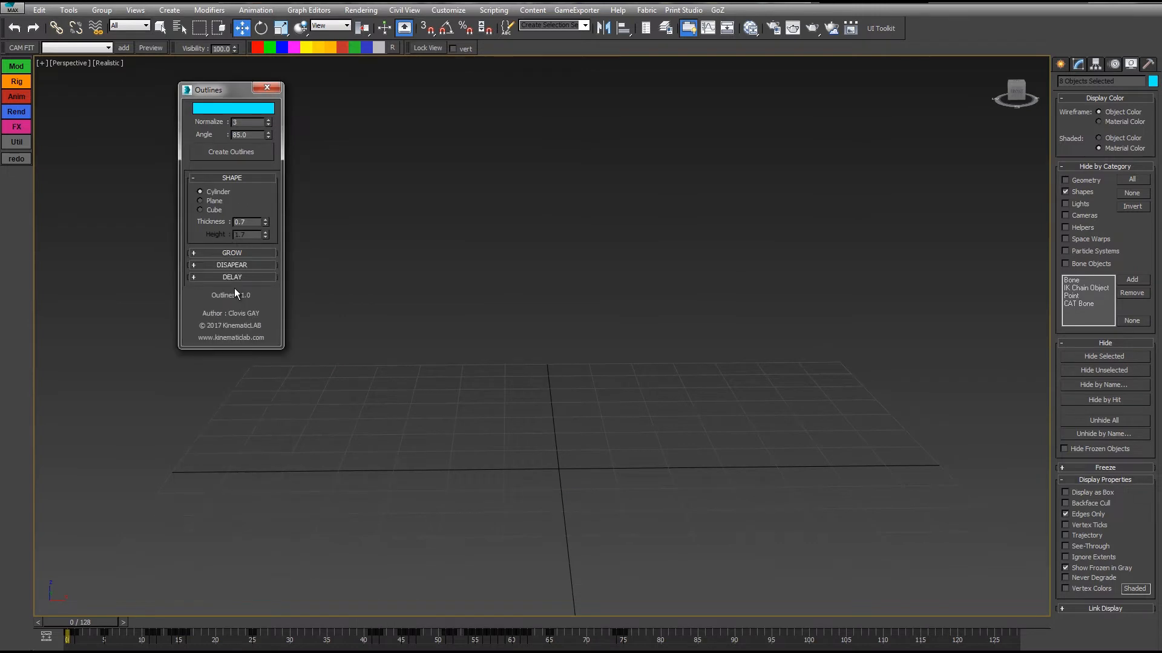
click(219, 276)
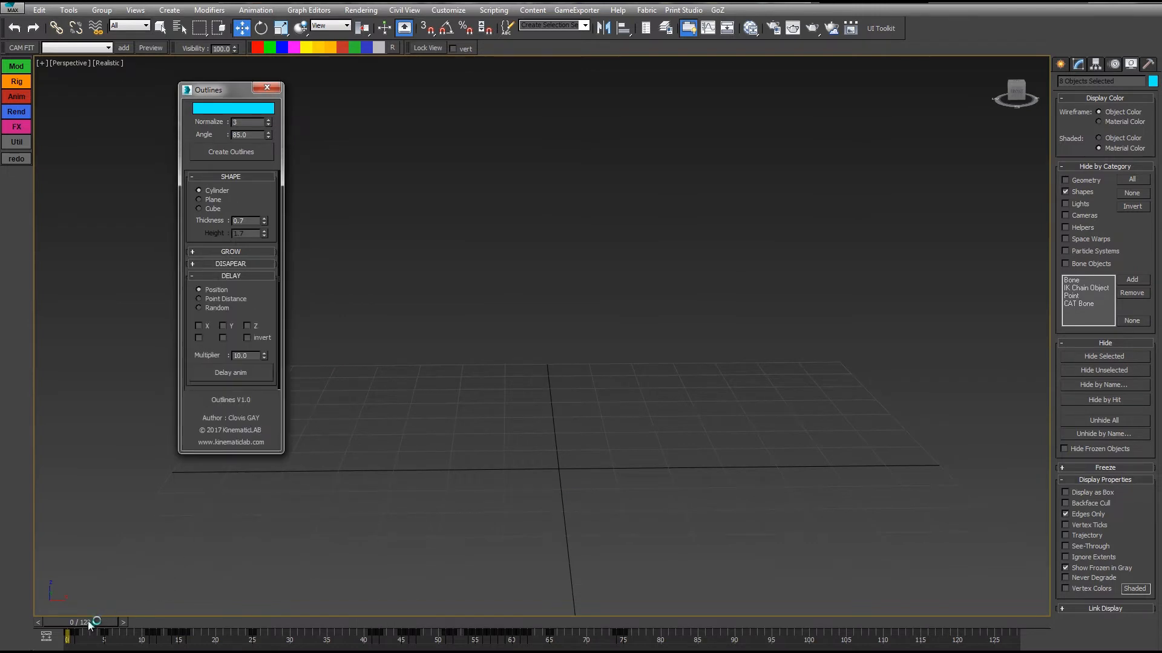
drag(100, 622, 513, 647)
Unhide all objects and delete the visible cyan outlines around the teapot.
right_click(793, 478)
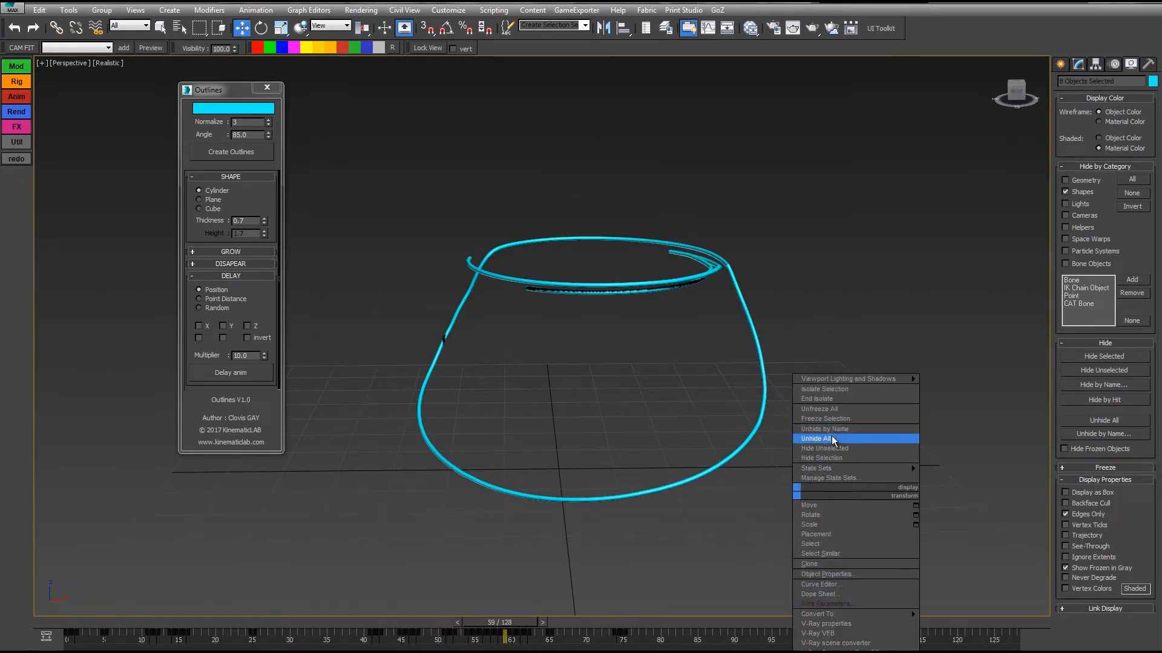
click(847, 441)
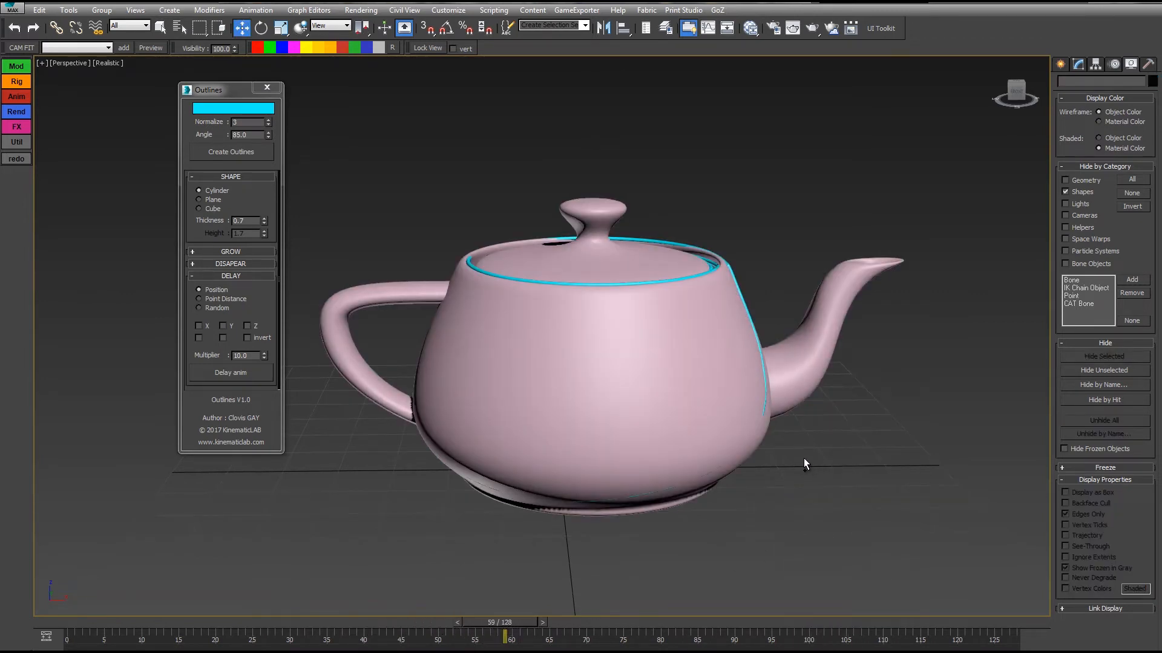
ctrl+click(631, 371)
alt+click(630, 371)
key(Delete)
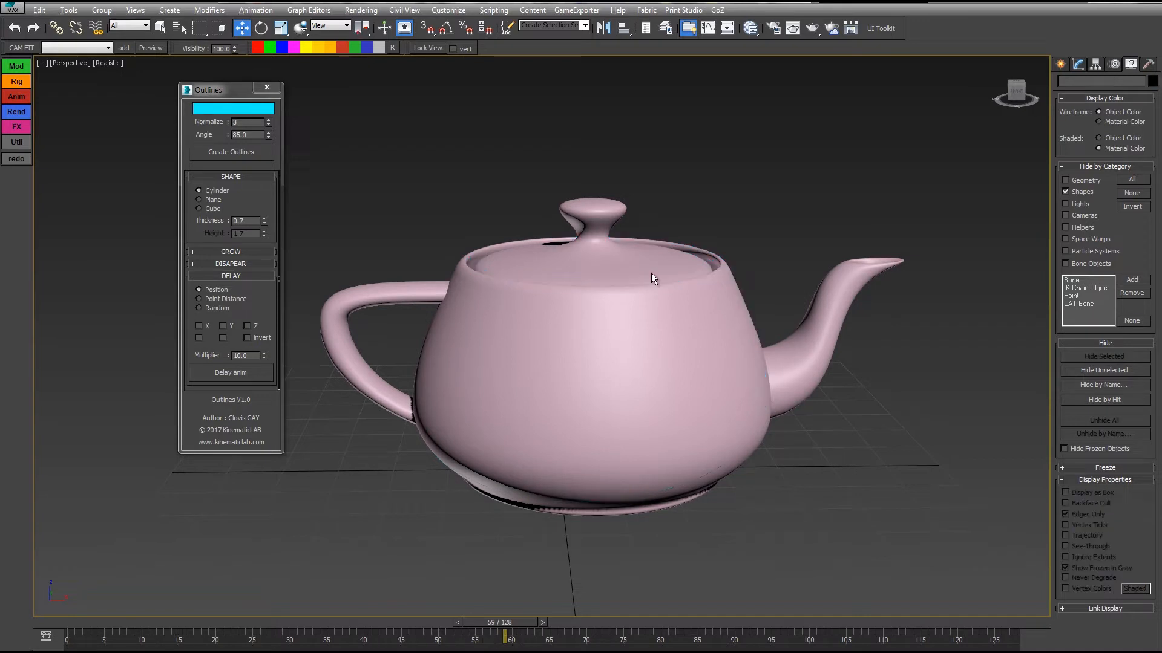
Open the Layer Explorer and delete the objects contained in the Outlines_1 layer.
click(666, 28)
click(100, 155)
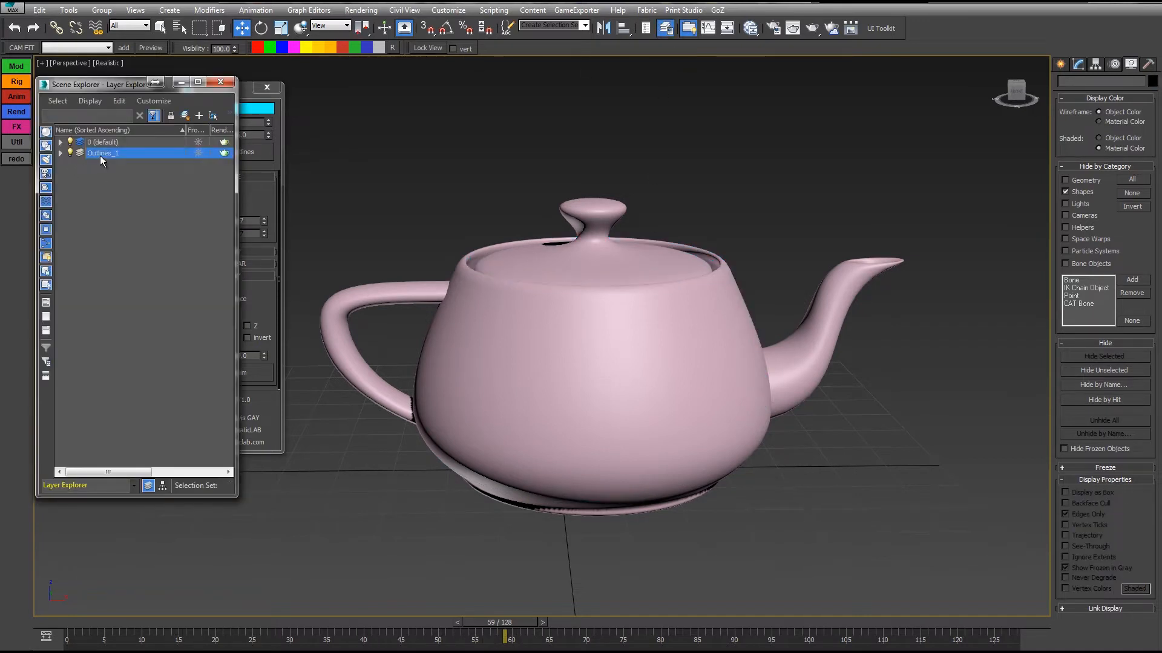
right_click(100, 154)
click(154, 167)
key(Delete)
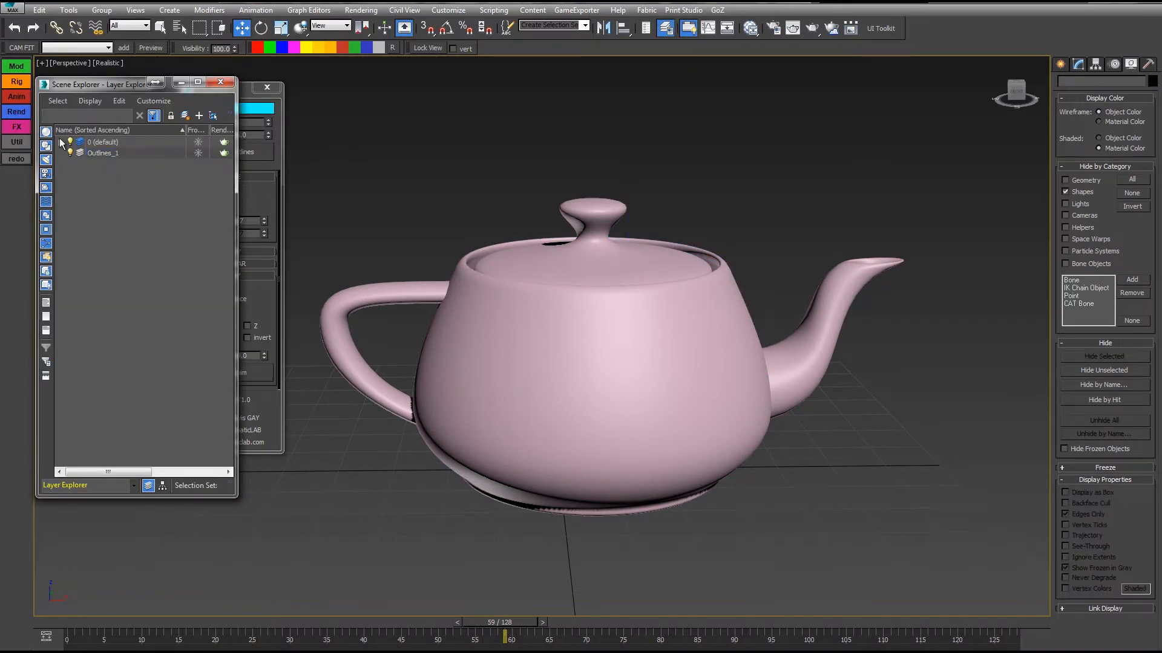
Delete the shapes Outline_001 to Outline_008 from the default layer and unhide the Shapes category.
click(61, 142)
click(120, 155)
shift+click(129, 229)
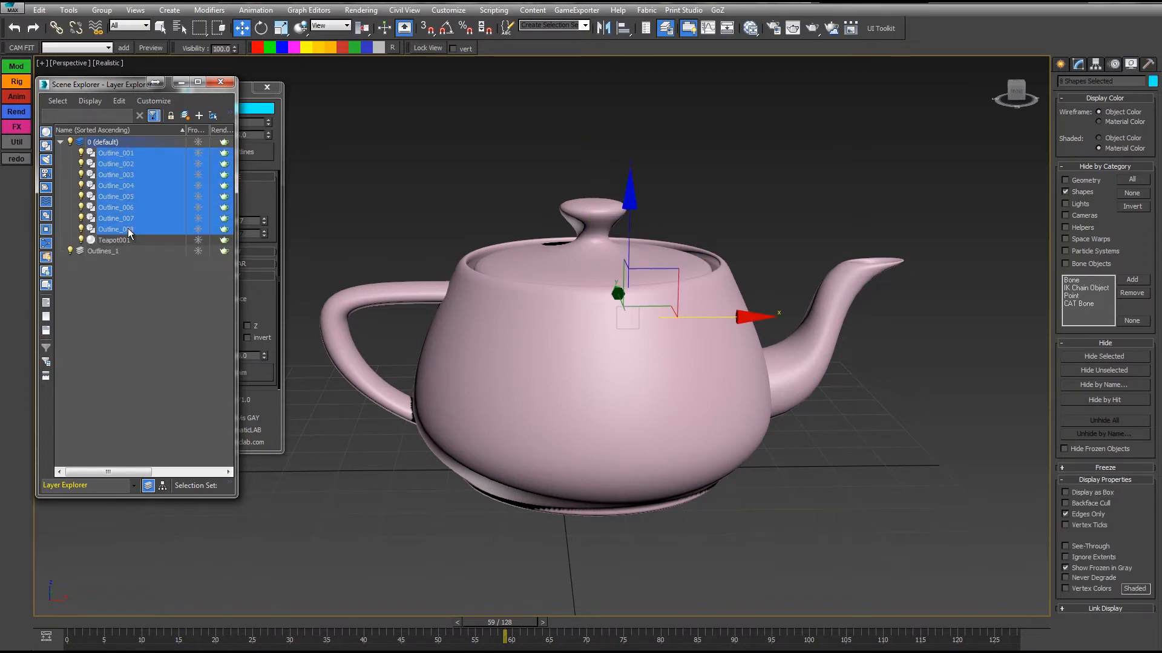
key(Delete)
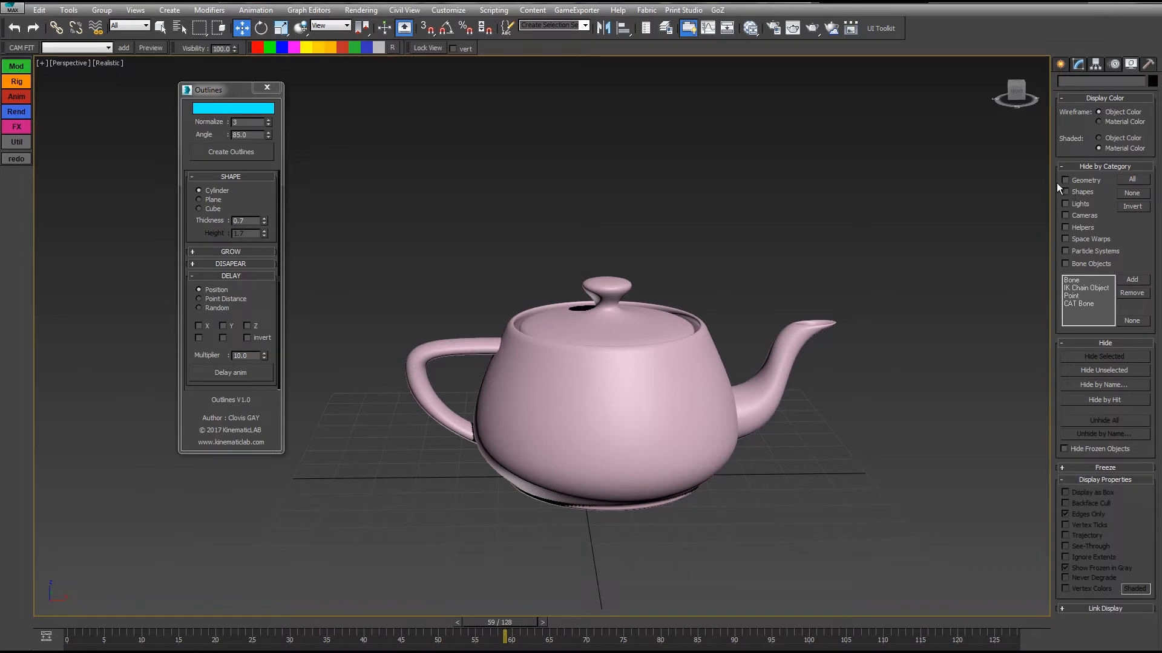
Select the teapot and display edged faces in the perspective view.
mouse_move(728, 231)
alt+middle_down()
mouse_move(727, 246)
mouse_move(705, 183)
mouse_move(731, 227)
mouse_move(719, 245)
alt+middle_up()
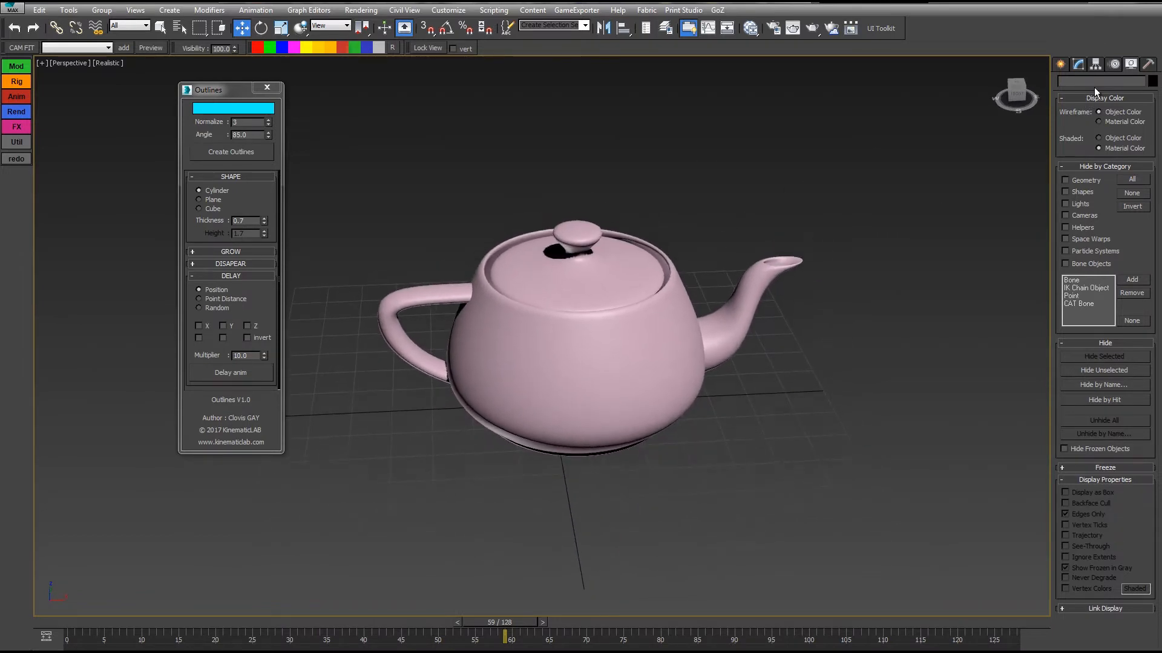
click(599, 295)
key(F4)
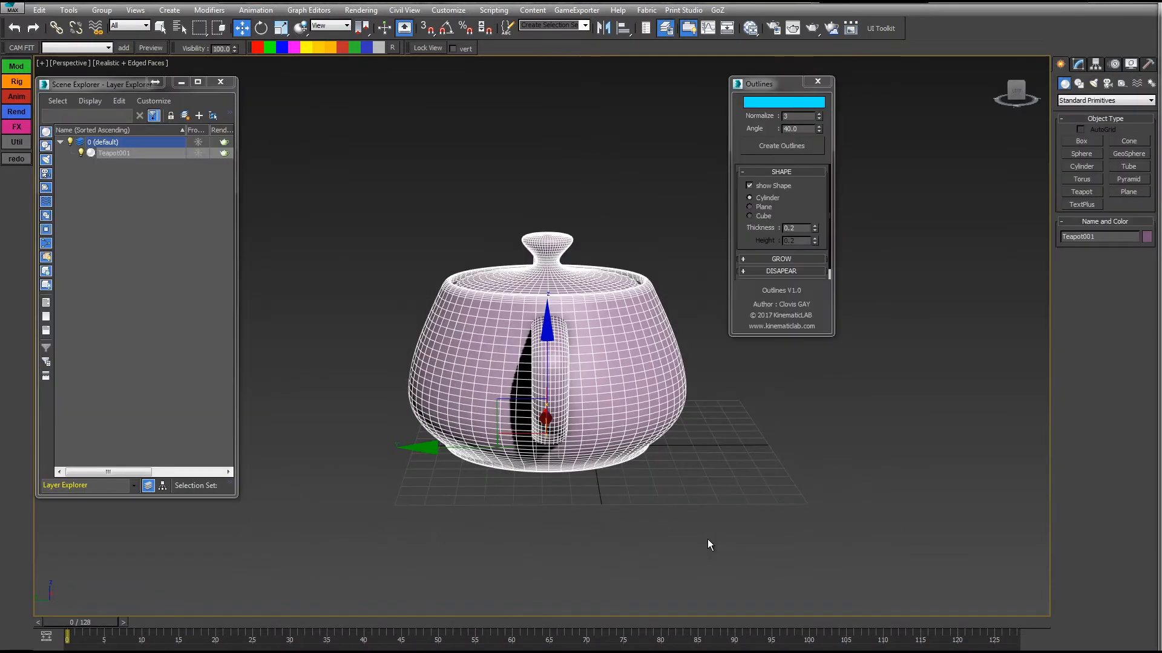
Create outlines from the teapot with an Angle of 20, and create another set with an Angle of 40.
middle_drag(652, 153, 660, 162)
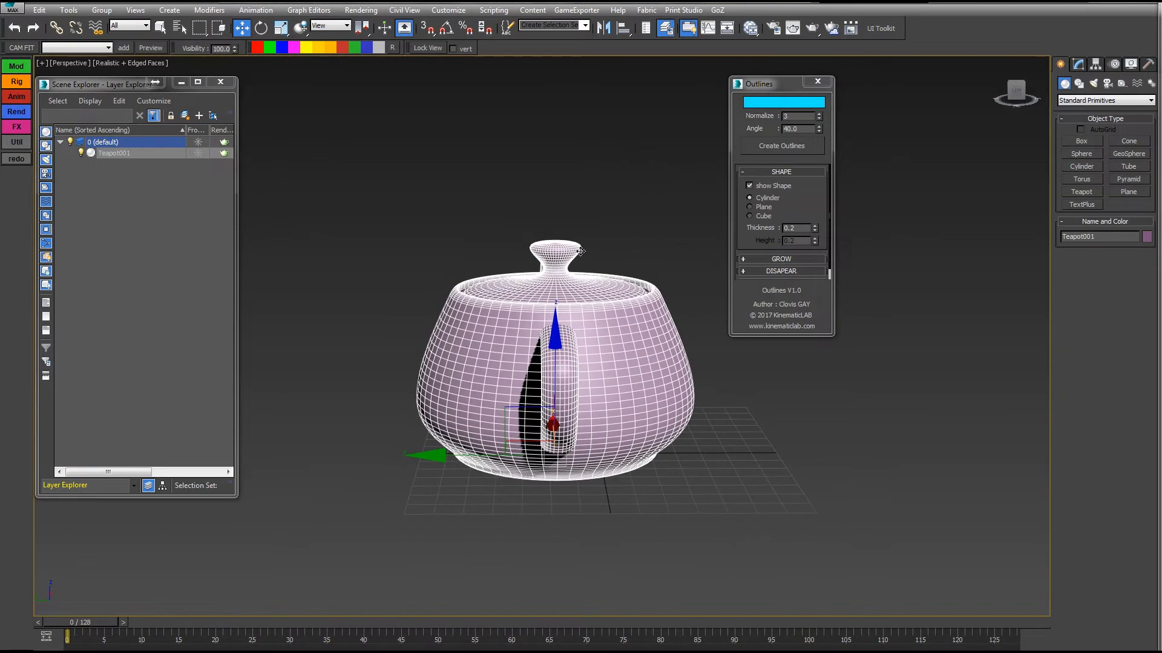
click(768, 126)
text(20)
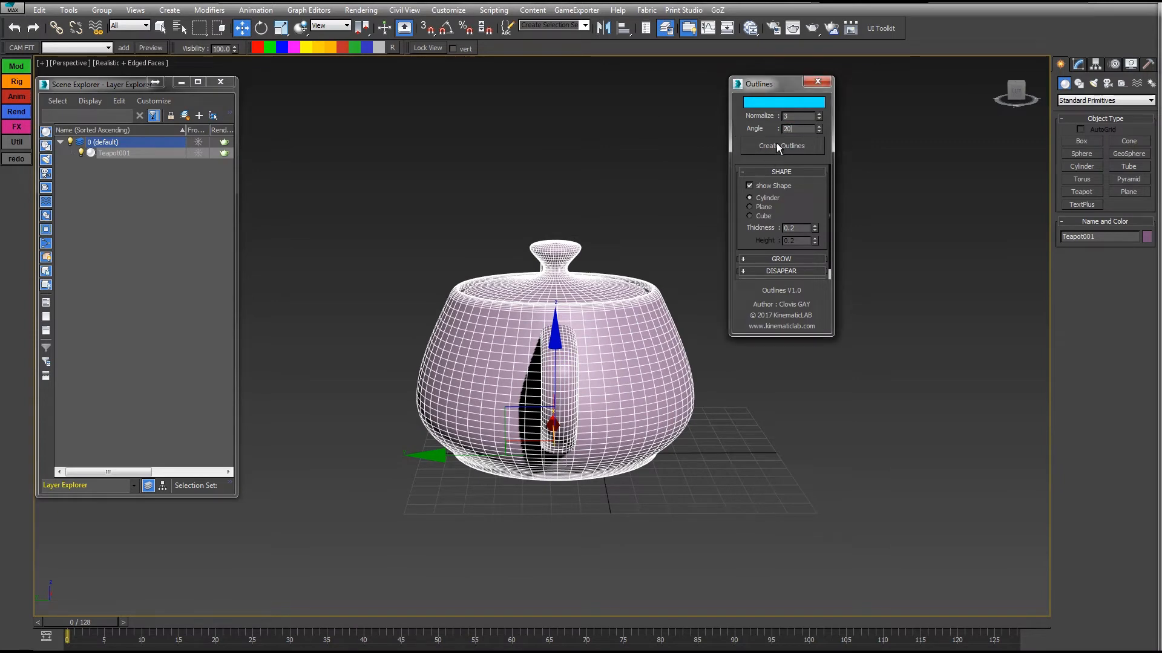
click(776, 144)
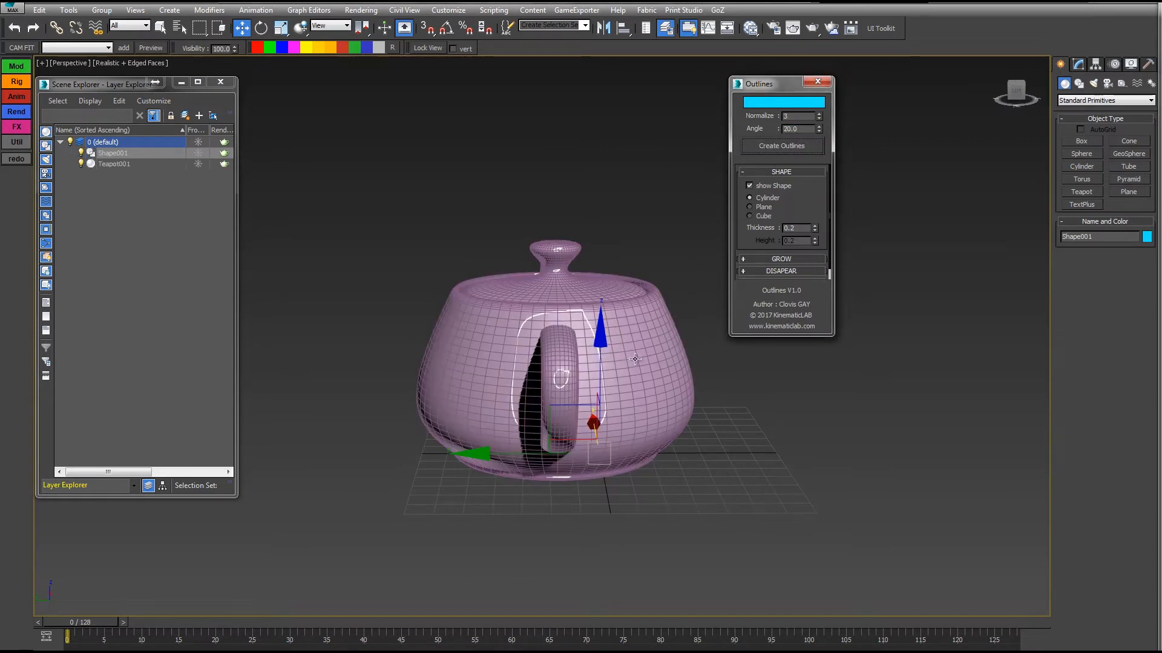
drag(810, 130, 744, 129)
text(40)
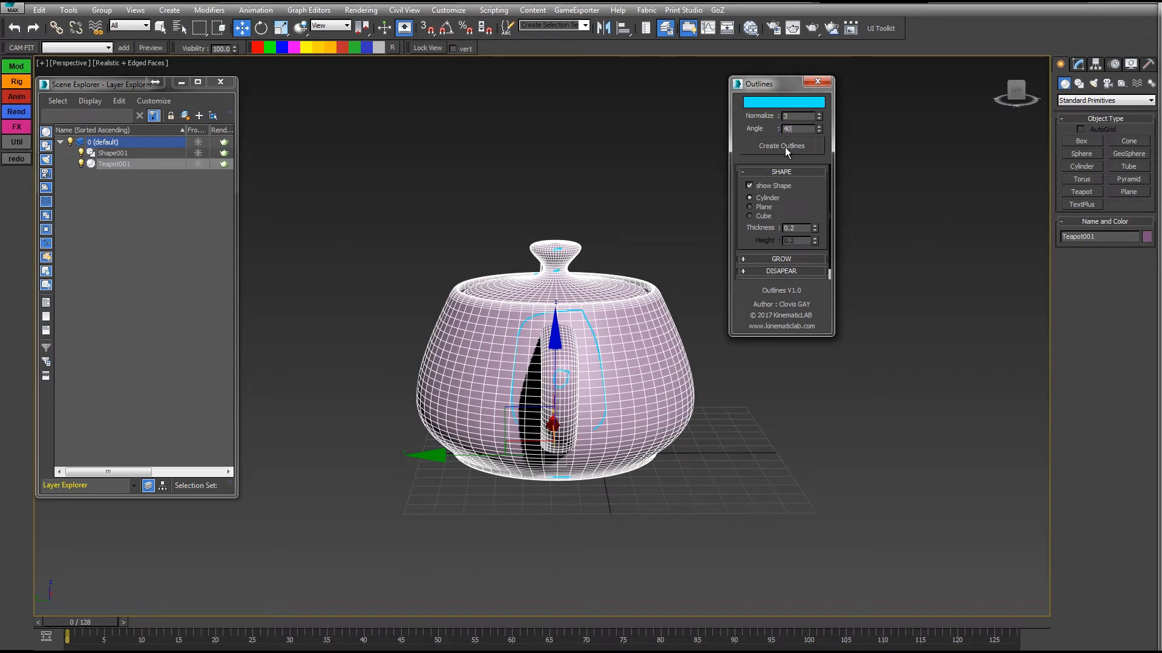
click(786, 147)
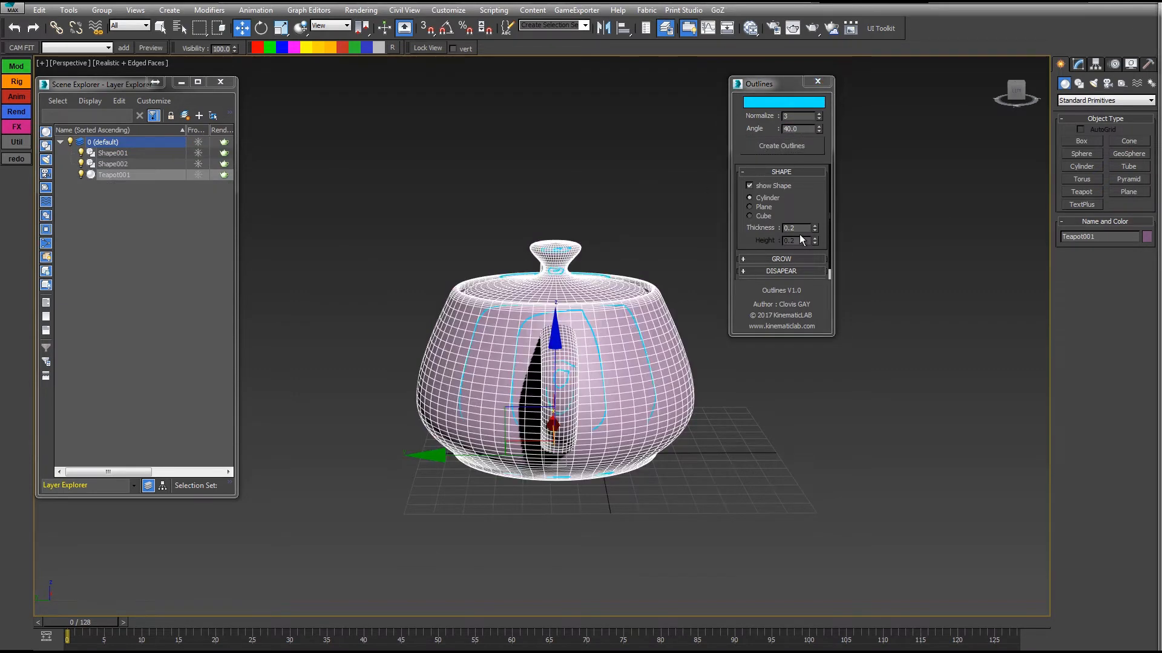
Create further teapot outlines with the Angle set to 60 and to 80.
drag(809, 132, 749, 134)
text(60)
click(772, 148)
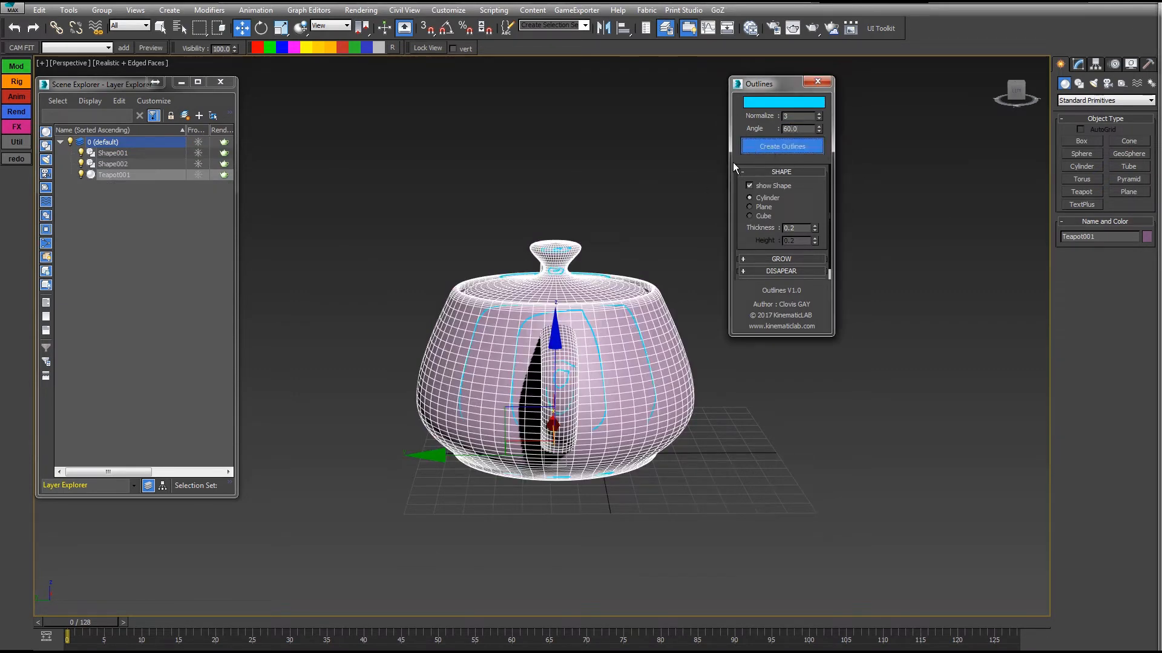
click(652, 332)
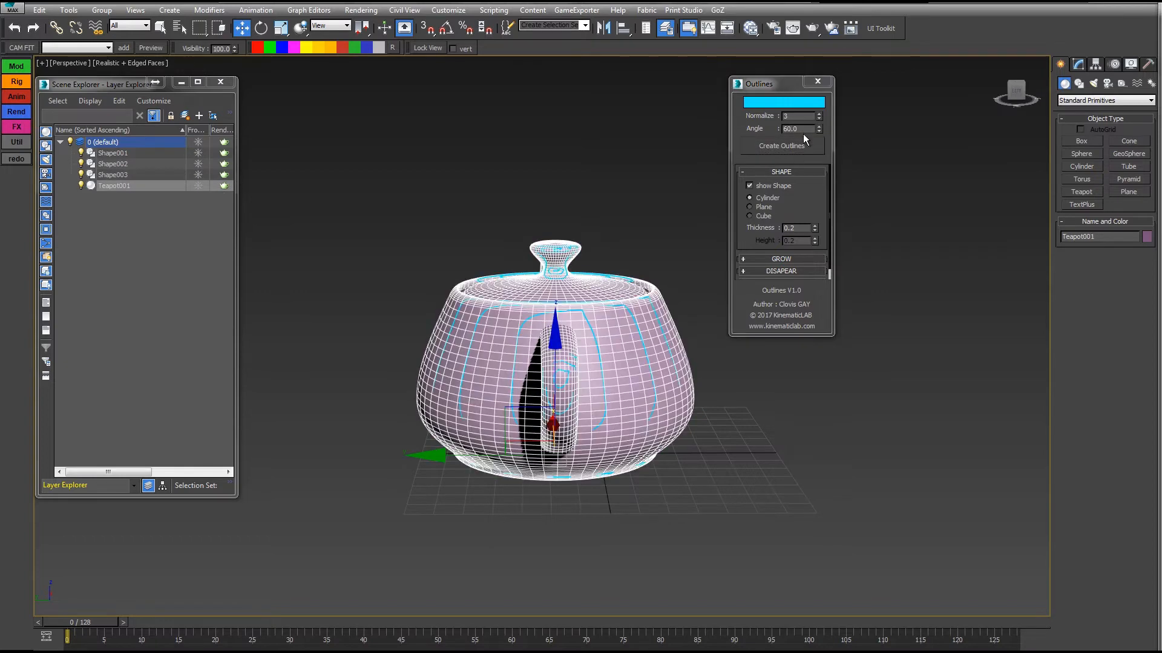
drag(804, 133, 736, 128)
text(80)
click(778, 147)
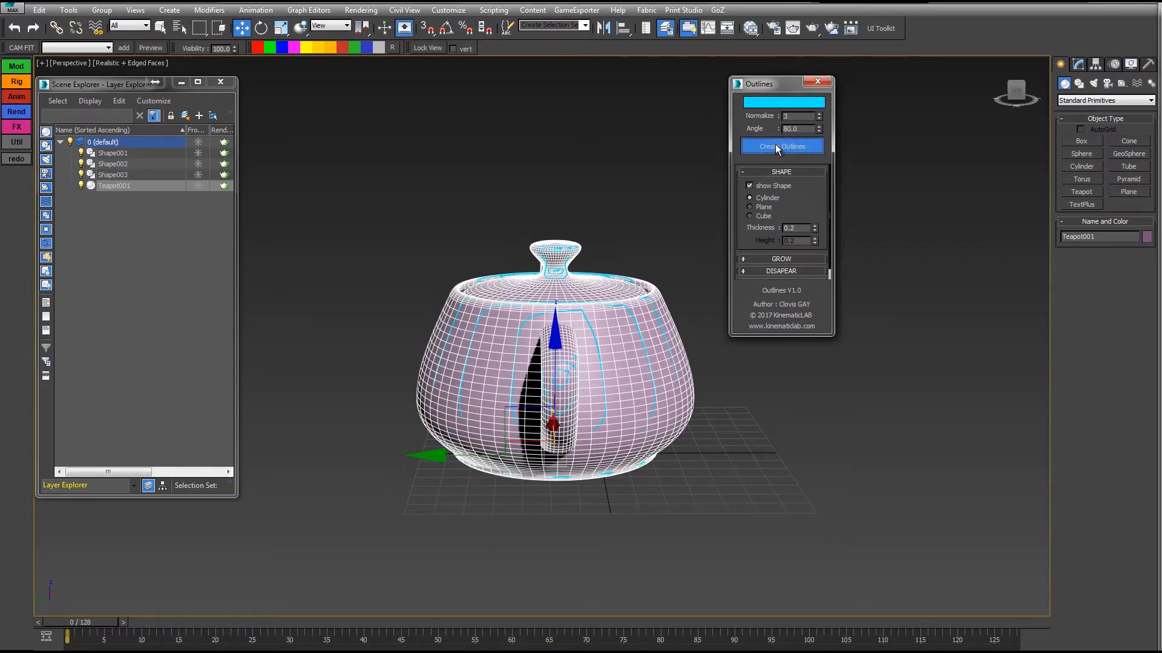
Create further teapot outlines with the Angle set to 100 and to 120.
drag(802, 129, 750, 125)
text(10)
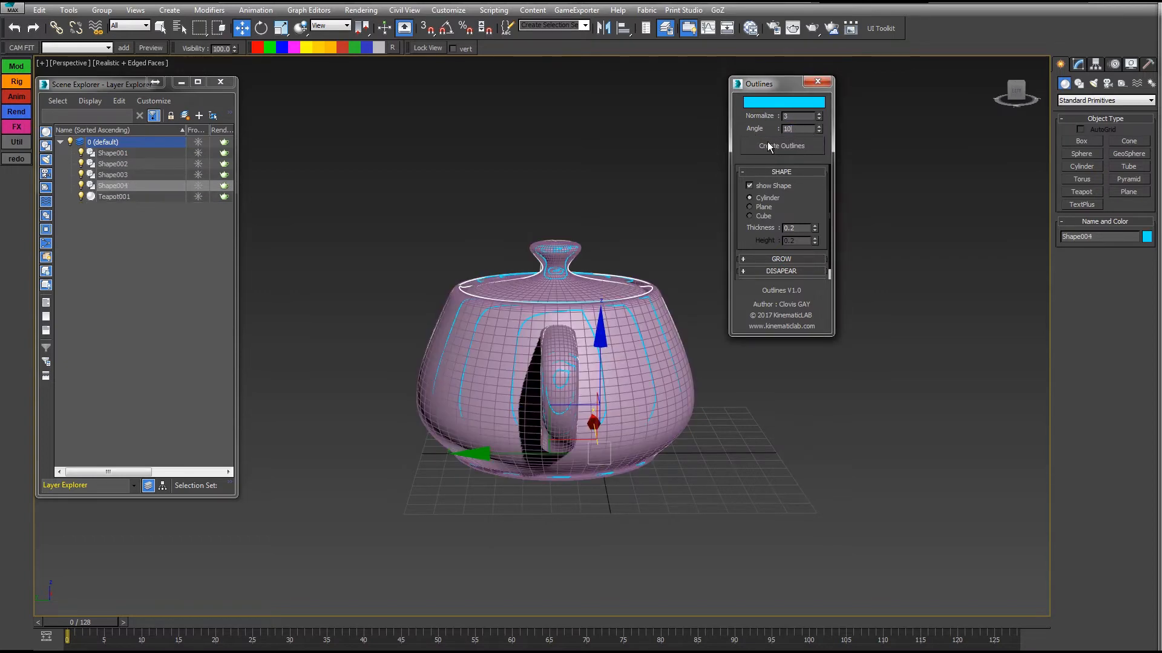
text(0)
click(767, 145)
click(643, 318)
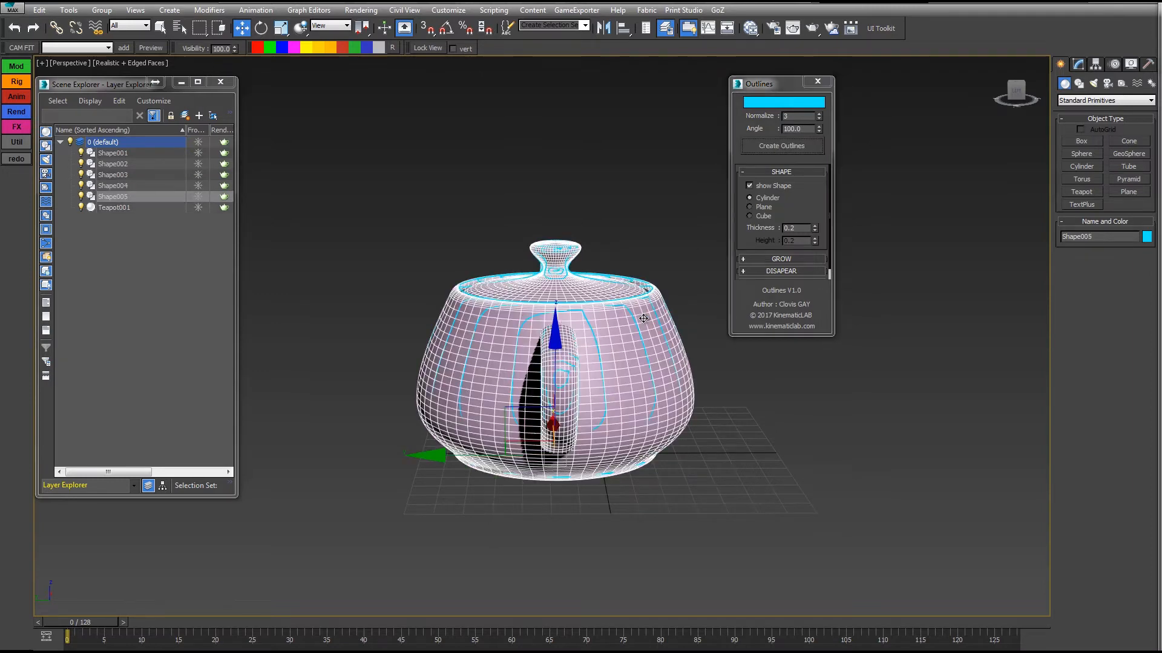
drag(804, 129, 738, 126)
text(120)
click(763, 147)
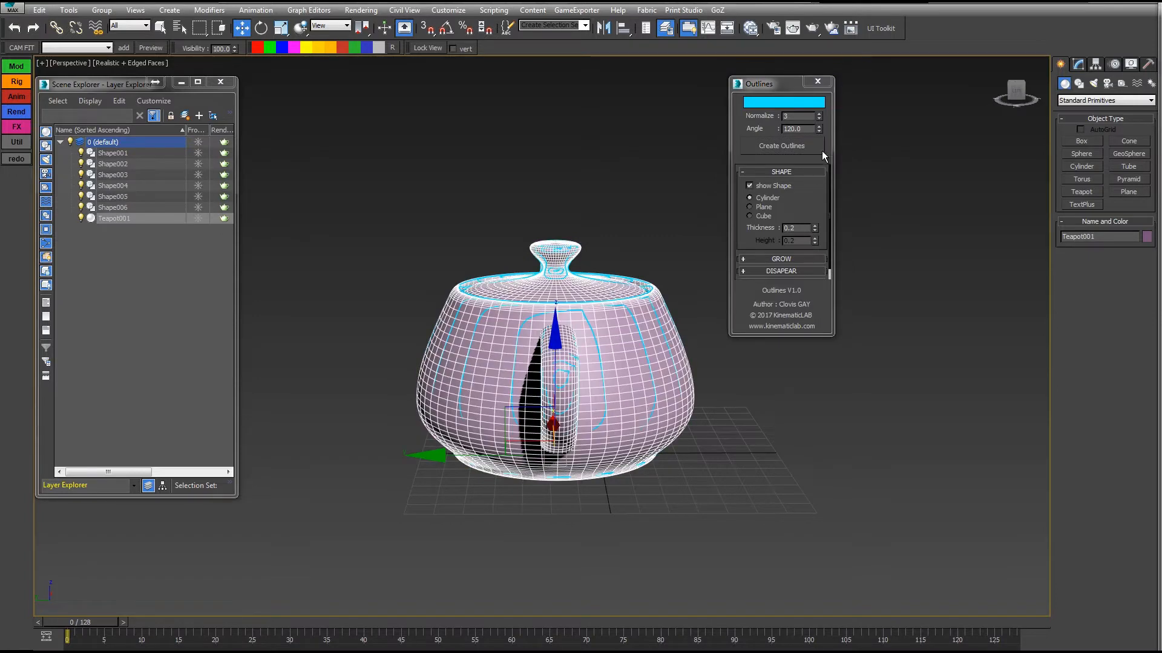
Create further teapot outlines with the Angle set to 140 and to 160.
drag(795, 128, 745, 128)
text(140)
click(777, 147)
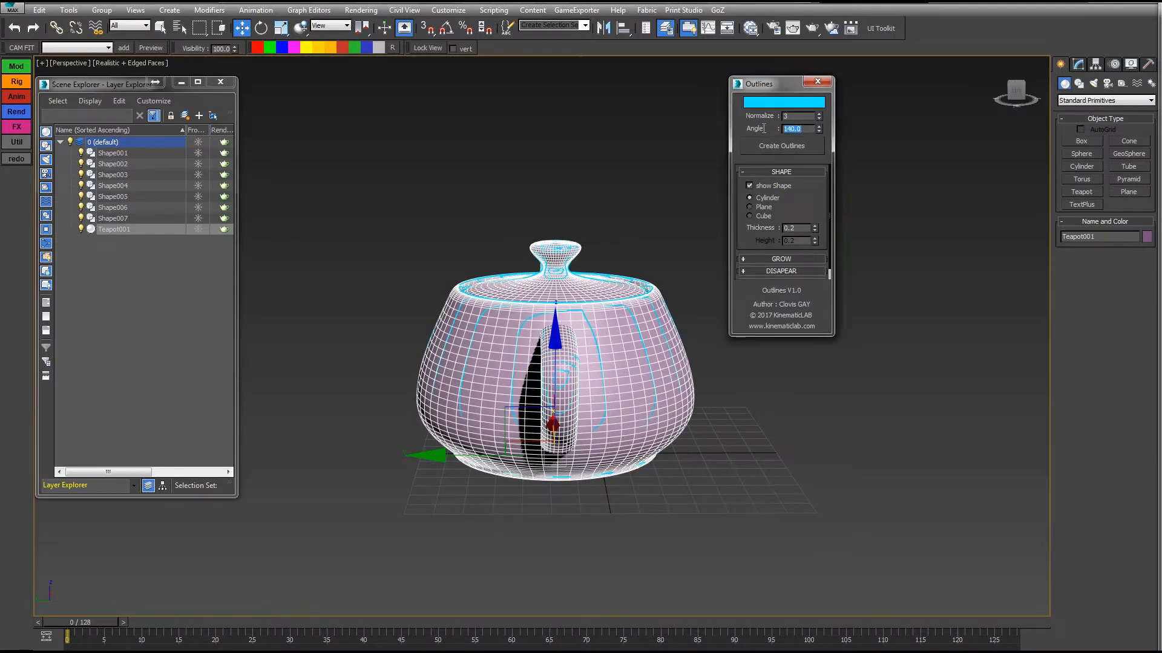
drag(796, 128, 743, 122)
text(160)
click(775, 142)
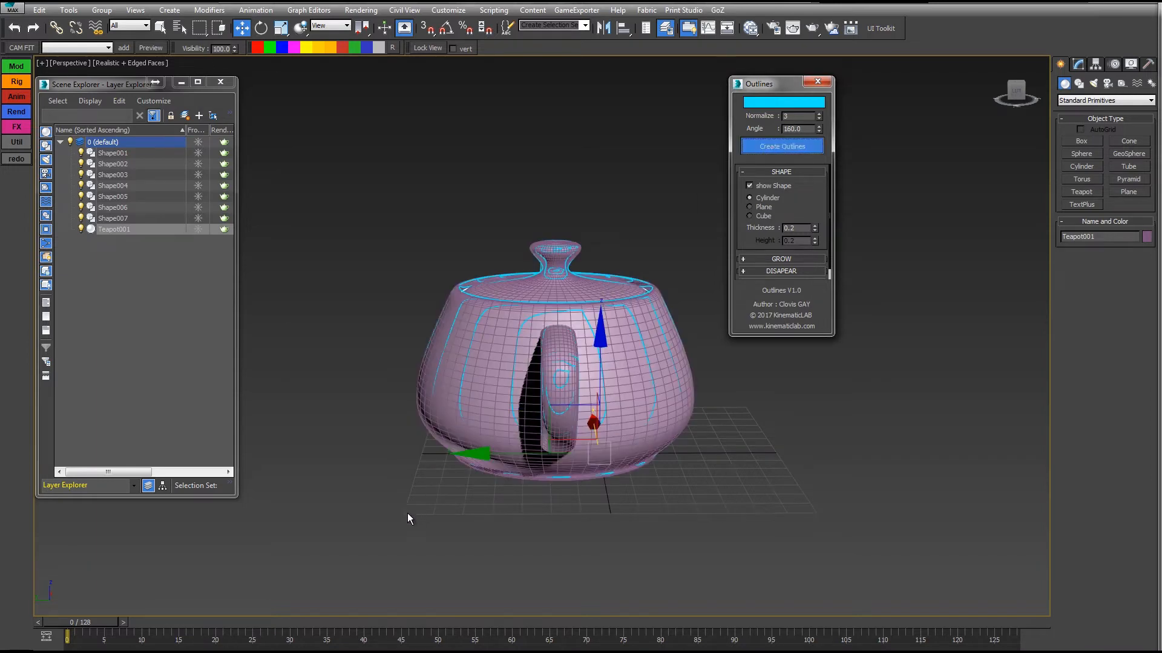
Move the teapot along the Y axis away from its outlines and select all the outline shapes.
click(481, 457)
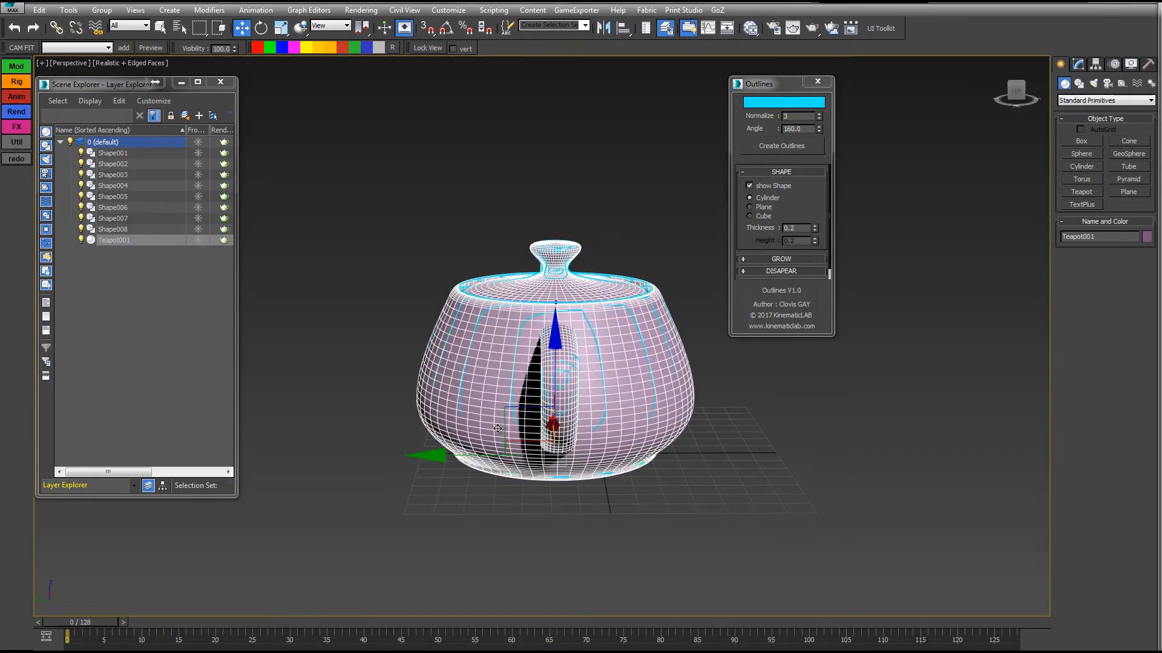
drag(477, 456, 965, 456)
alt+middle_drag(684, 387, 375, 490)
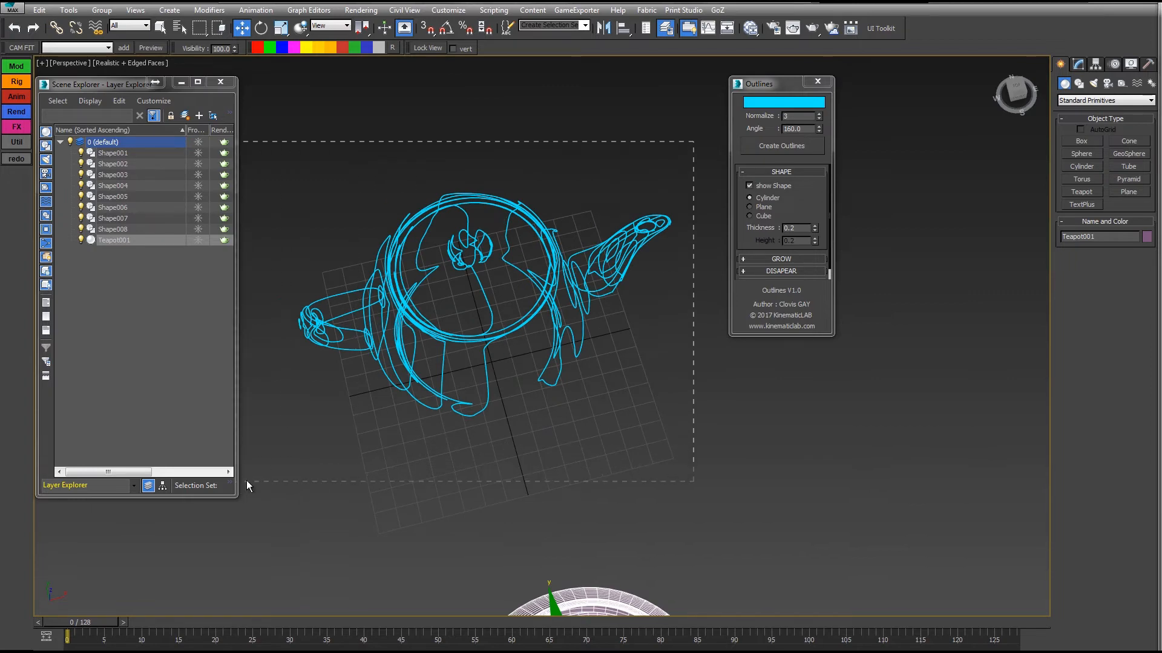
drag(247, 481, 246, 482)
alt+middle_drag(246, 482, 706, 265)
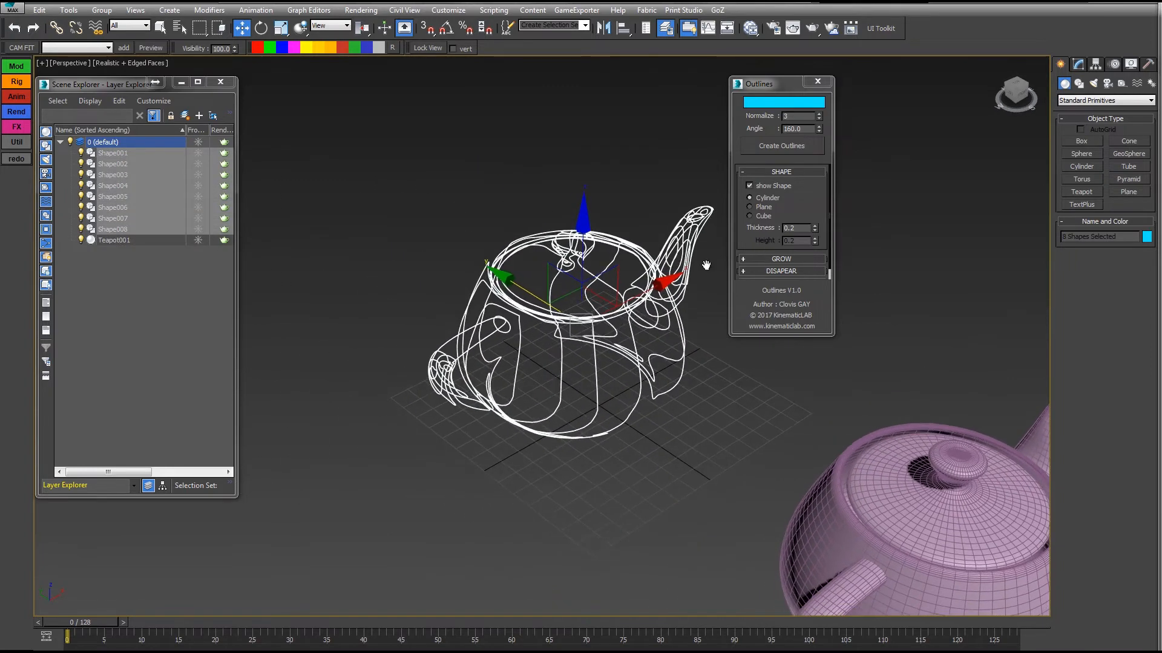
Explode the selected outline shapes into separate splines and check the split outlines in the scene's object list.
click(777, 259)
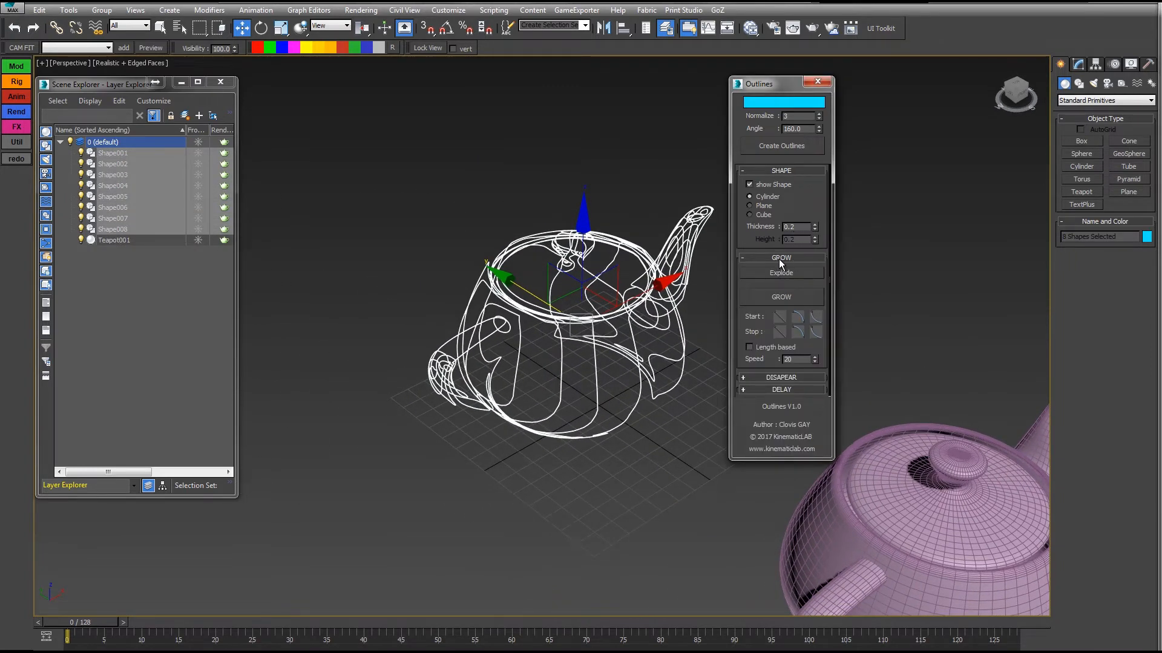
drag(762, 86, 815, 14)
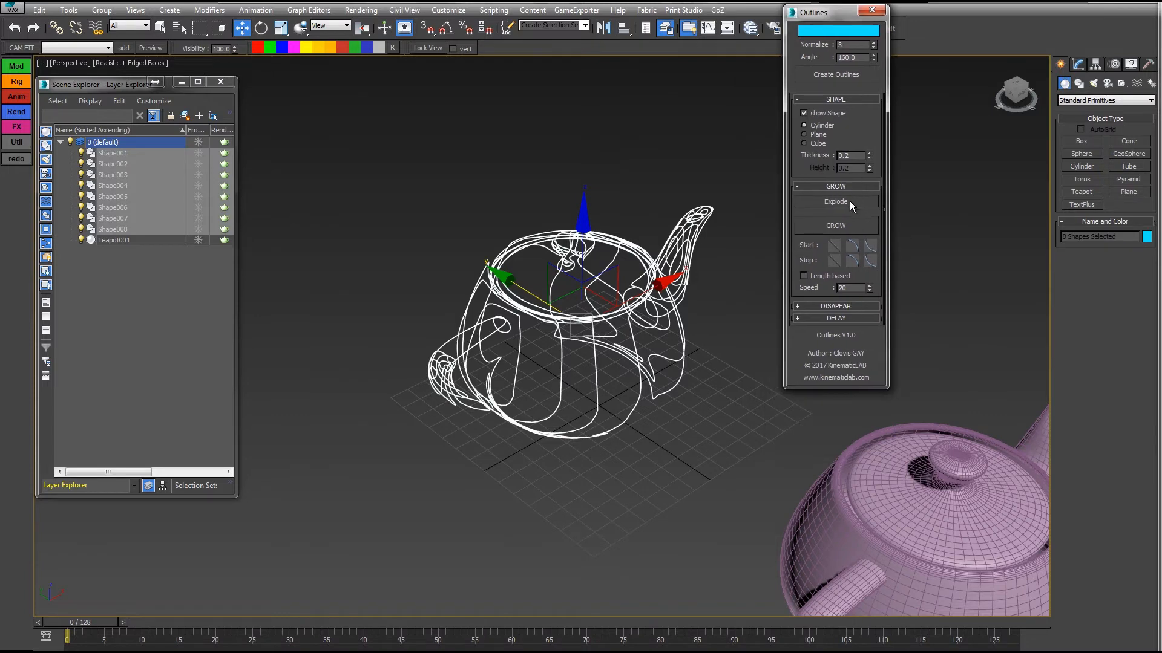
click(826, 203)
alt+middle_drag(643, 406, 610, 405)
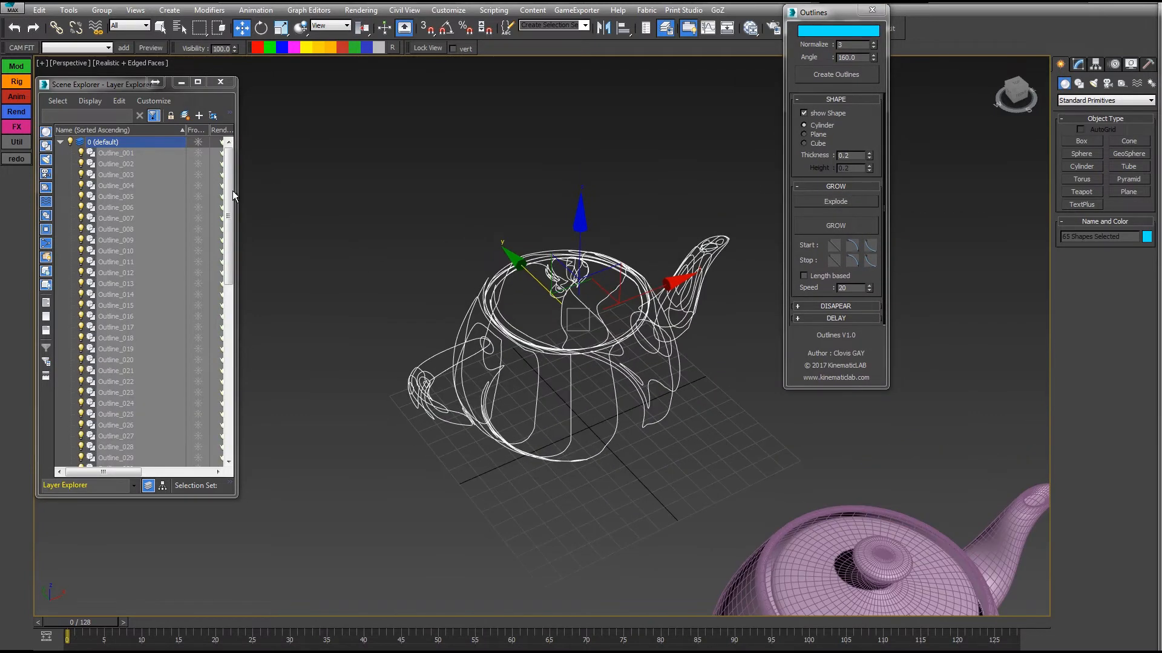
drag(232, 190, 231, 366)
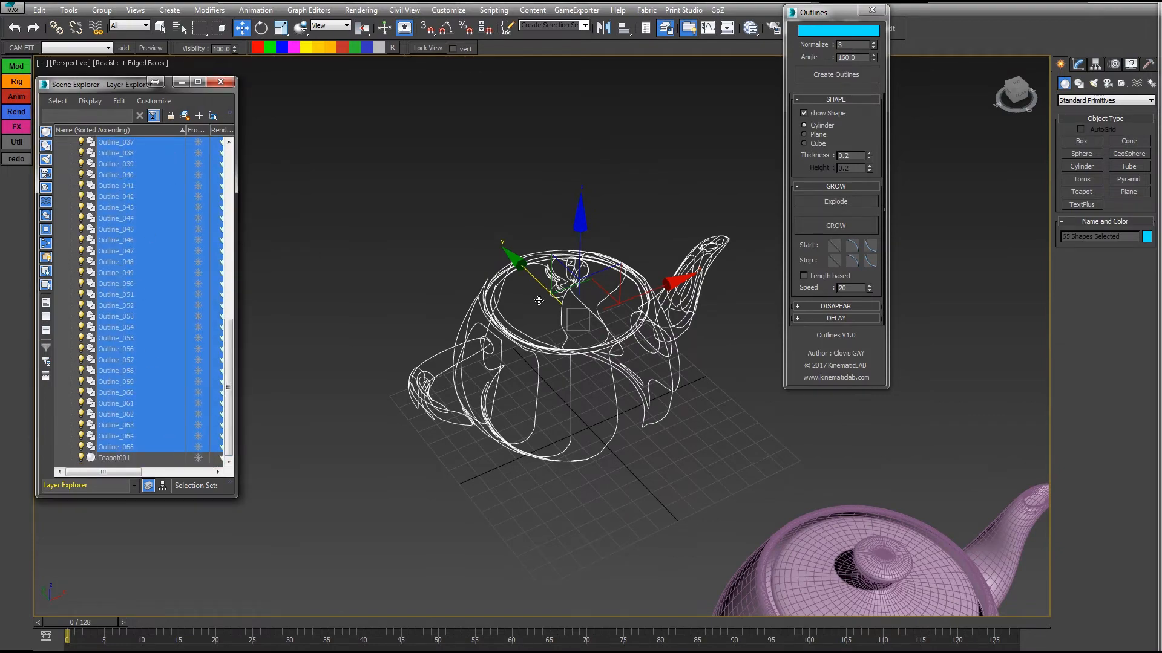
alt+middle_drag(539, 300, 592, 350)
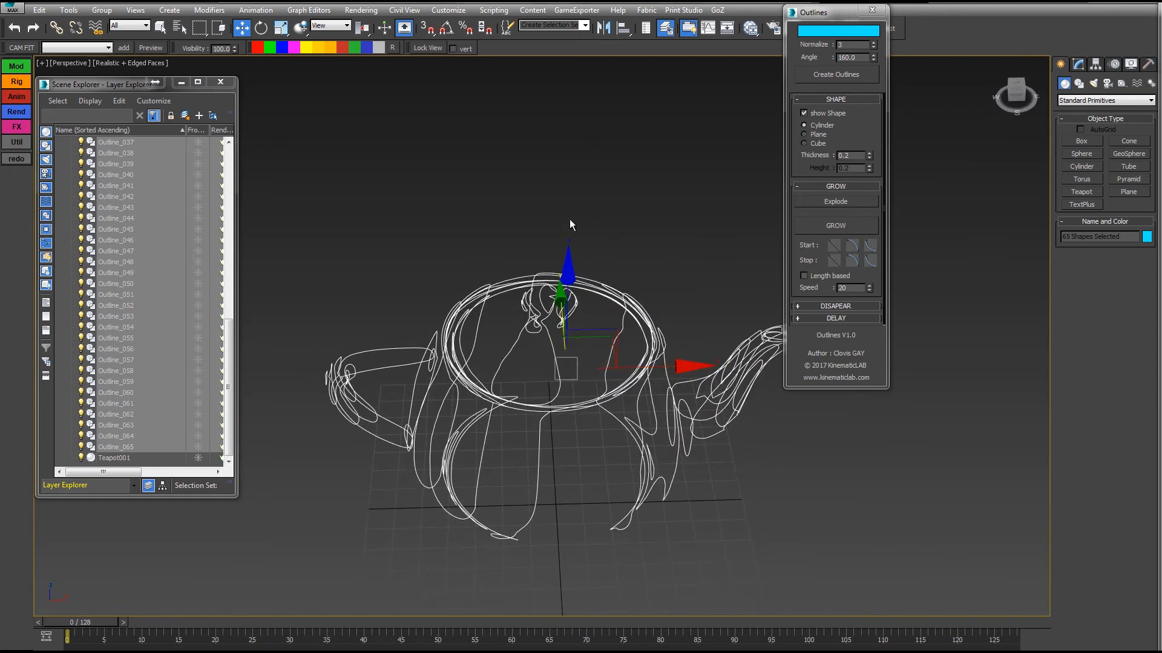
Apply Grow to the exploded outlines, expand the Outlines_1 layer and scrub the timeline to frame 33 to preview the growth.
click(830, 224)
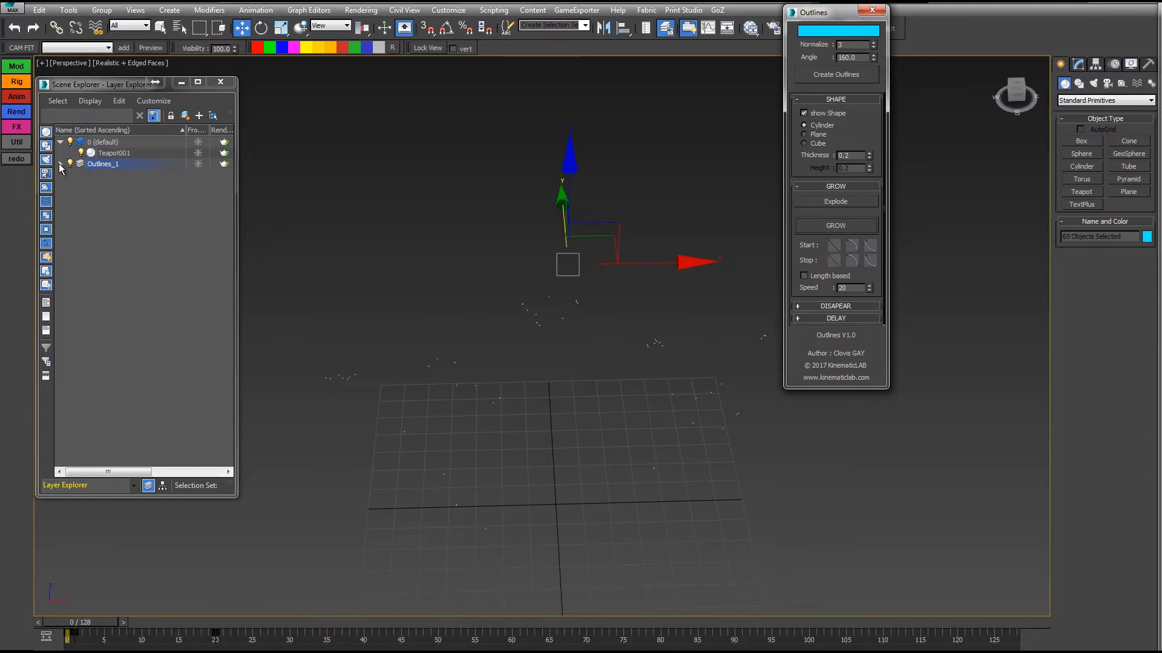
click(60, 164)
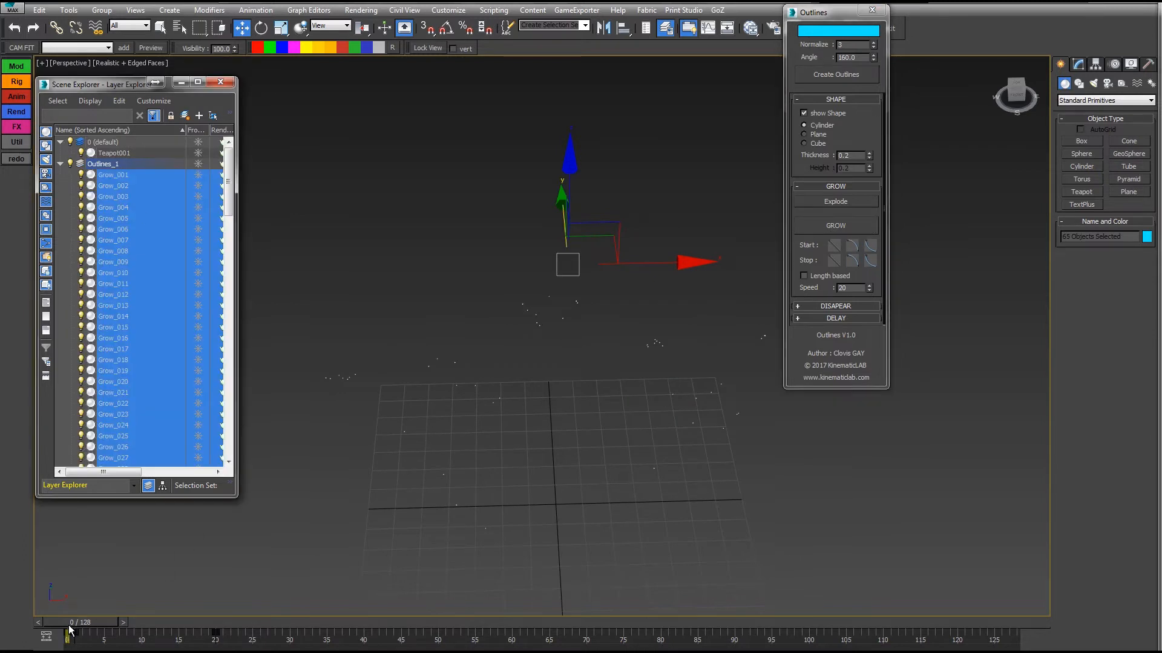
mouse_move(69, 630)
mouse_down()
mouse_move(399, 632)
mouse_move(312, 632)
mouse_up()
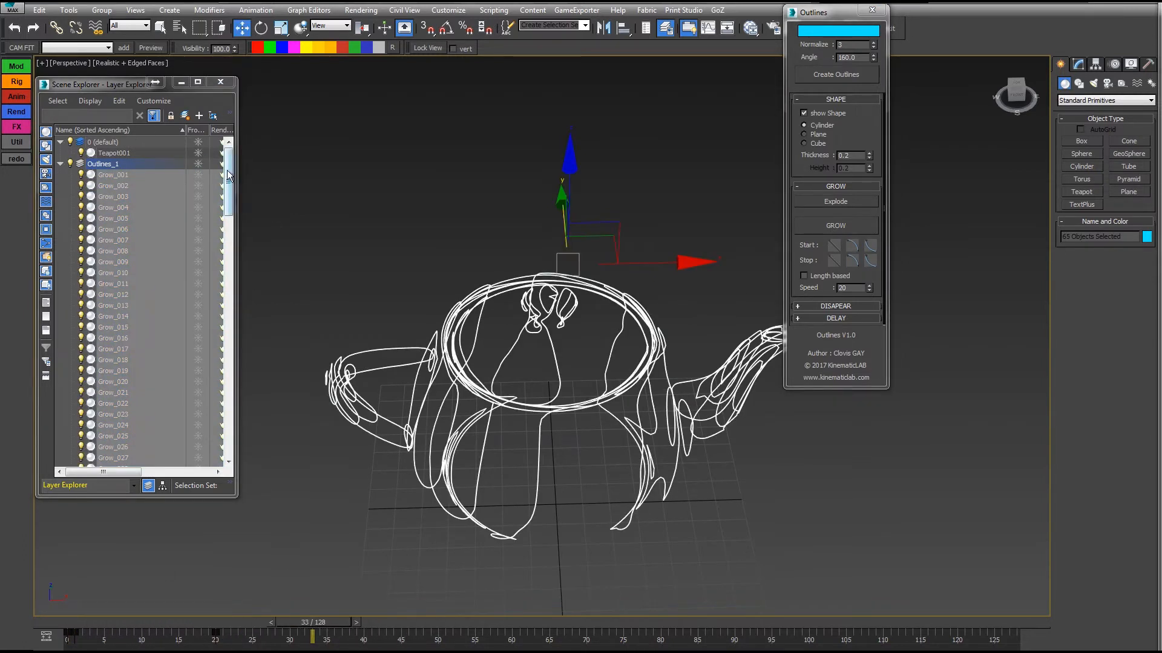
drag(229, 175, 203, 126)
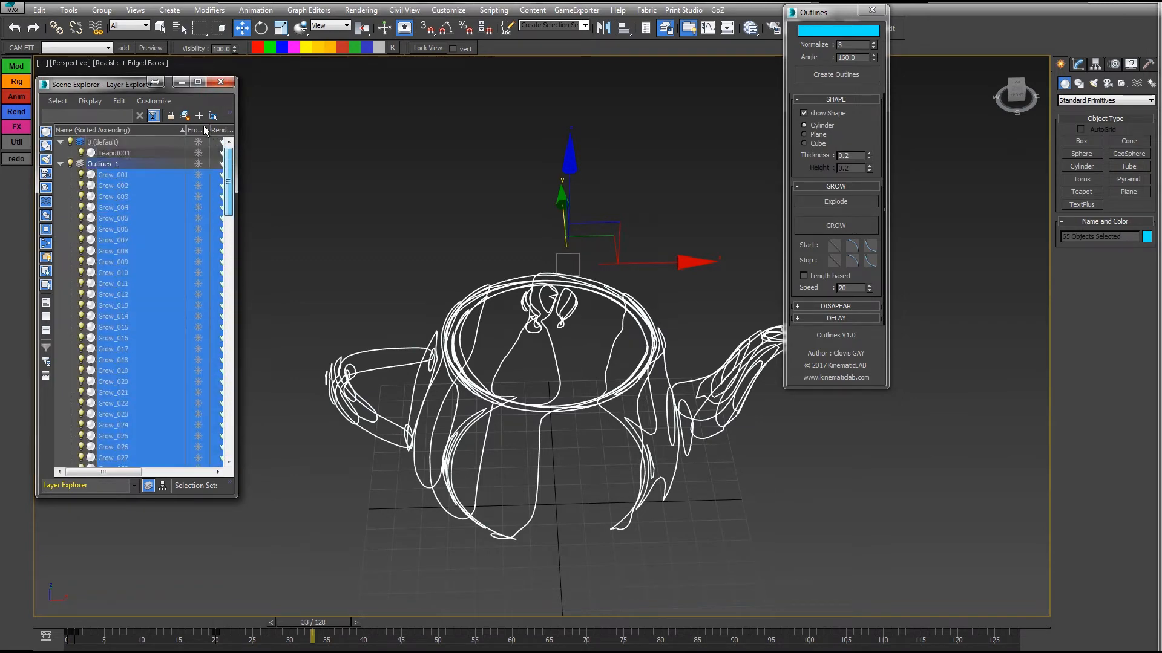
click(336, 170)
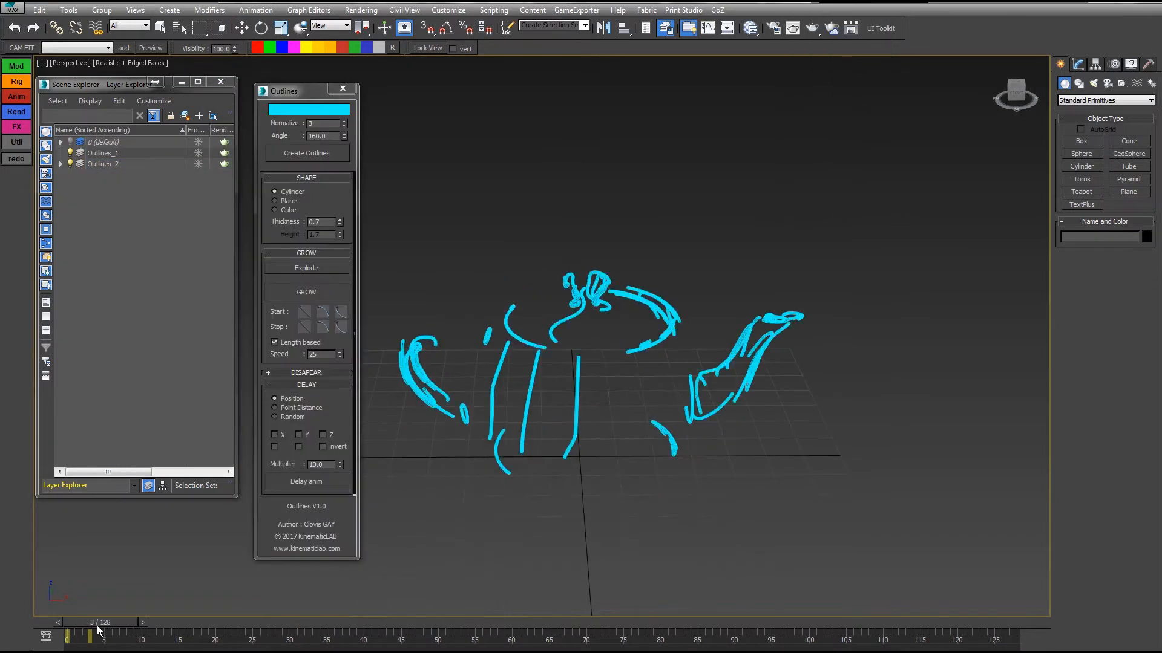
Preview the length-based growth, then turn off Length based for all the Outlines_2 objects.
drag(104, 623, 361, 627)
drag(344, 407, 342, 374)
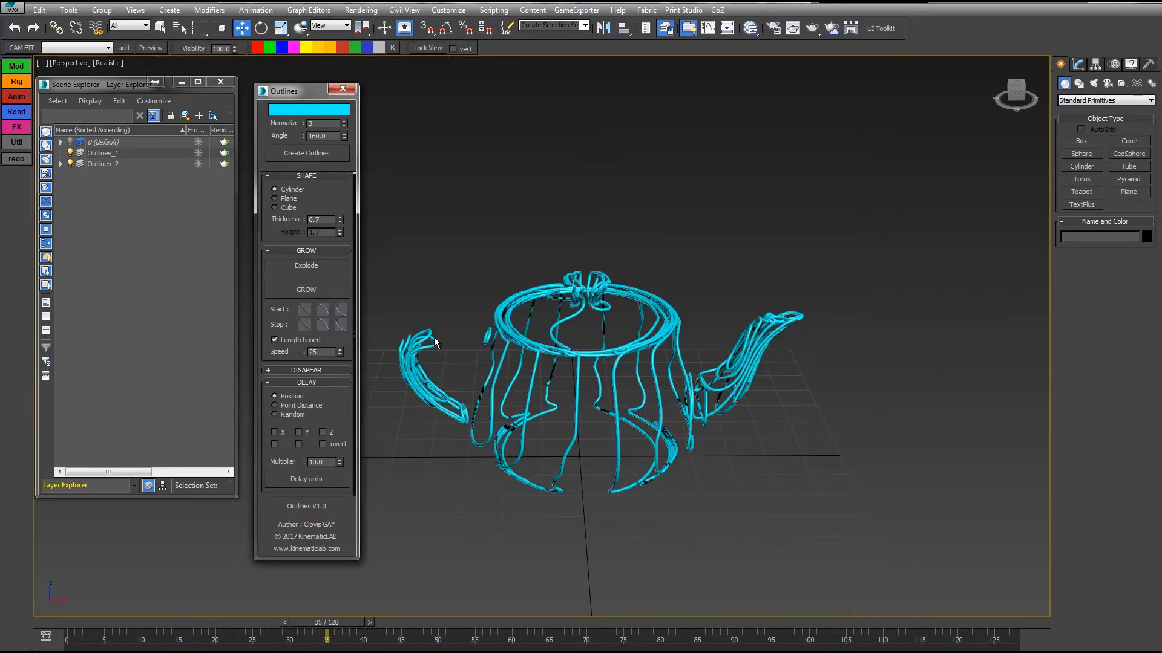
alt+middle_drag(659, 281, 659, 233)
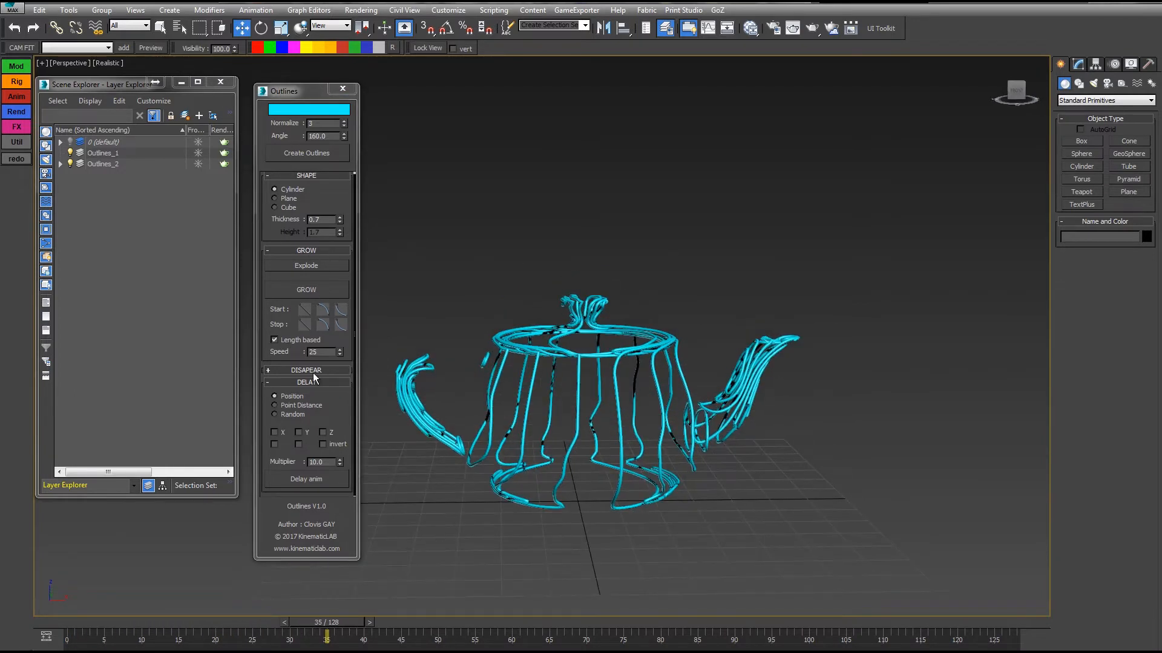
click(282, 342)
drag(861, 208, 352, 567)
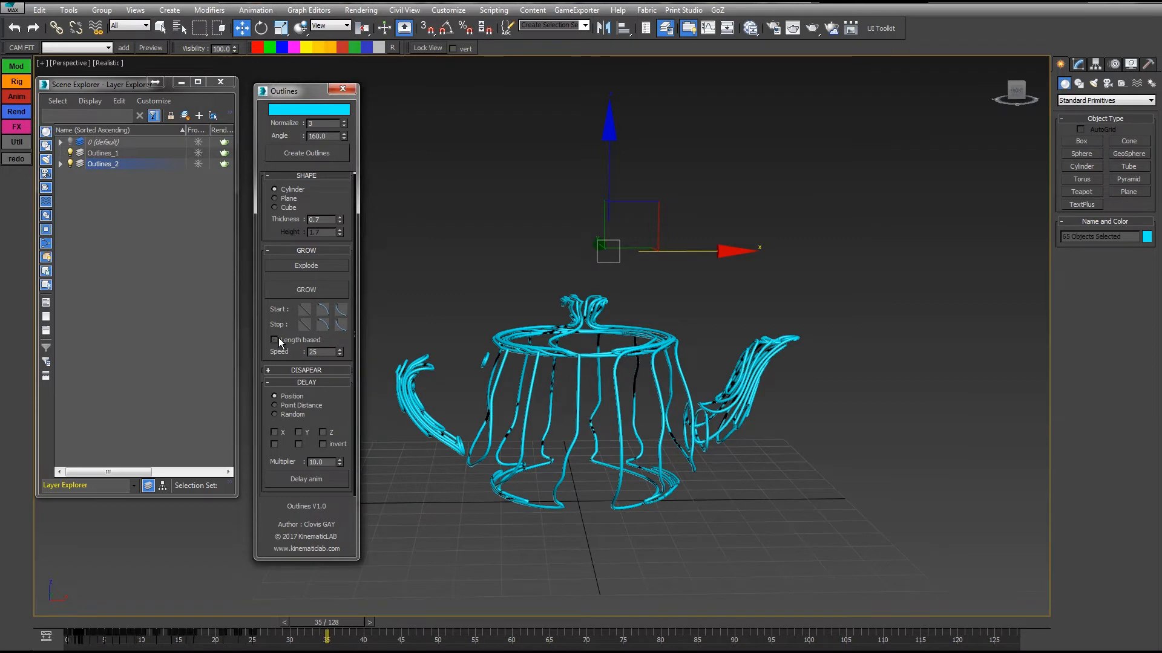
drag(319, 623, 320, 466)
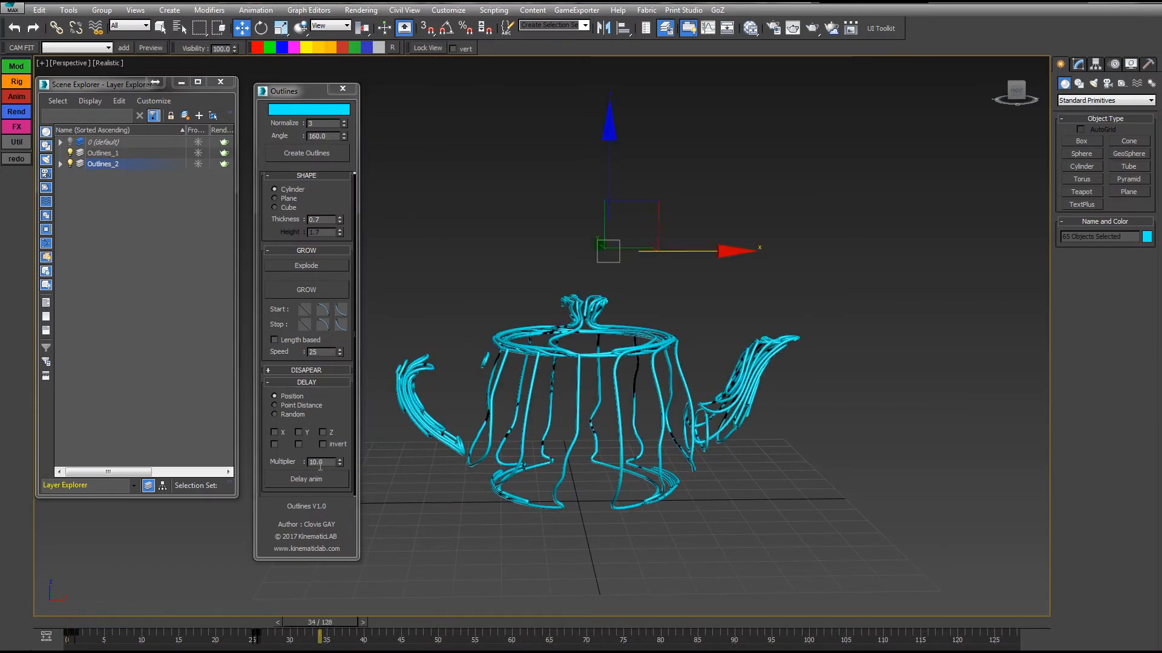
Select the growth keys, delay the outlines by their X position and scrub the timeline to preview the staggered growth.
click(297, 251)
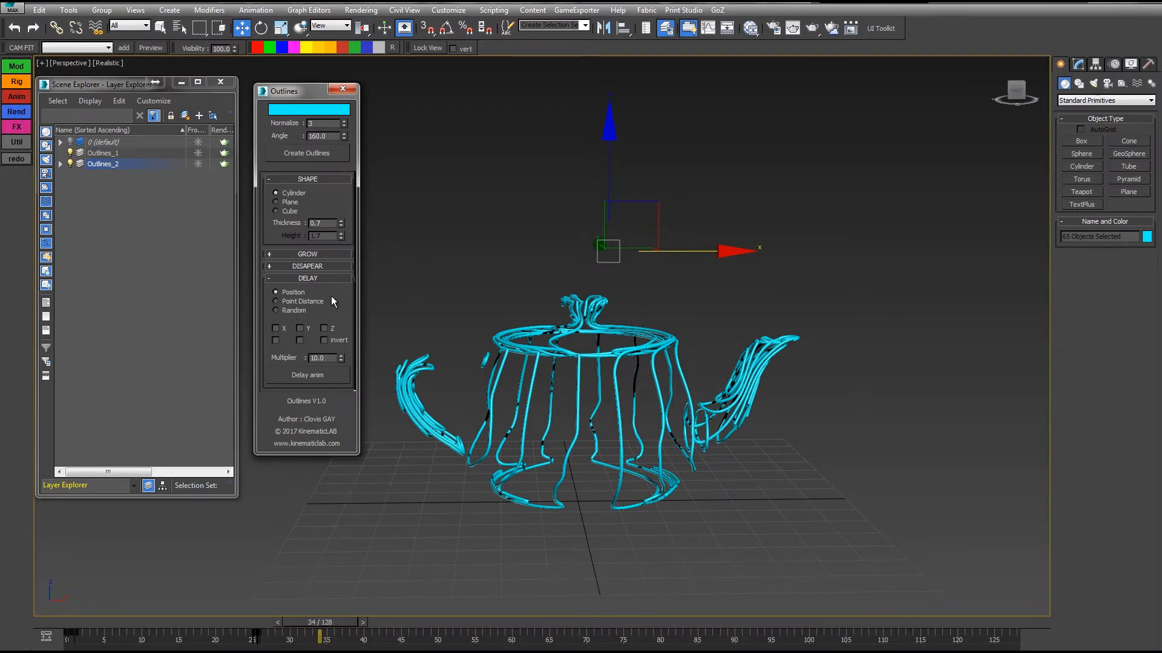
drag(282, 642, 47, 640)
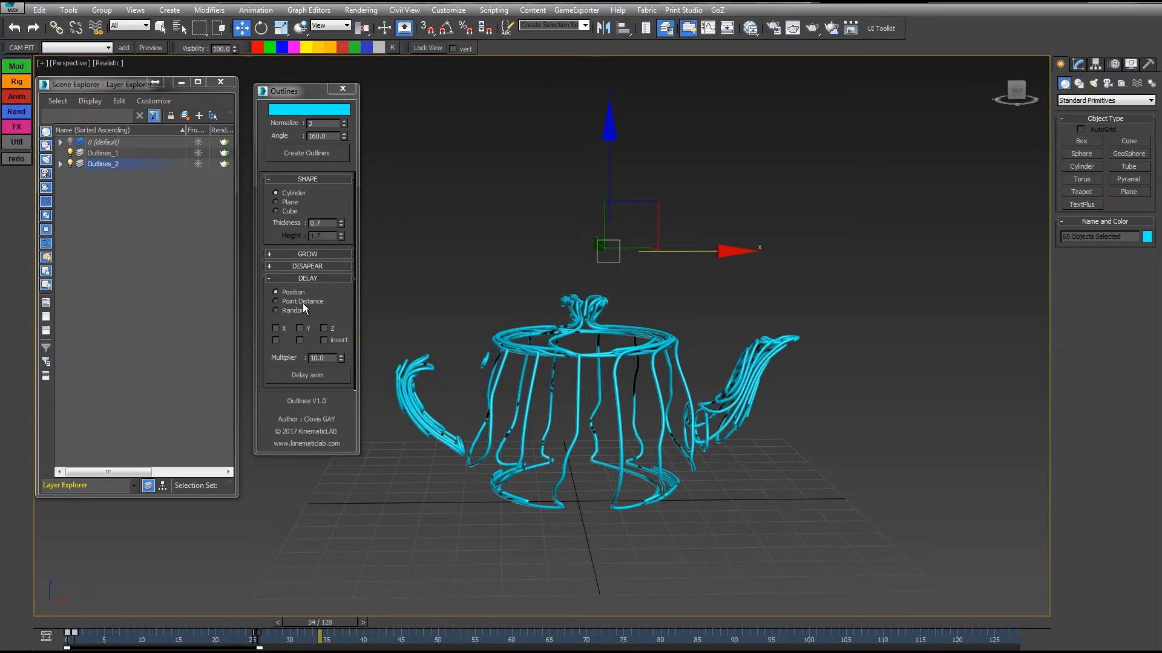
click(275, 328)
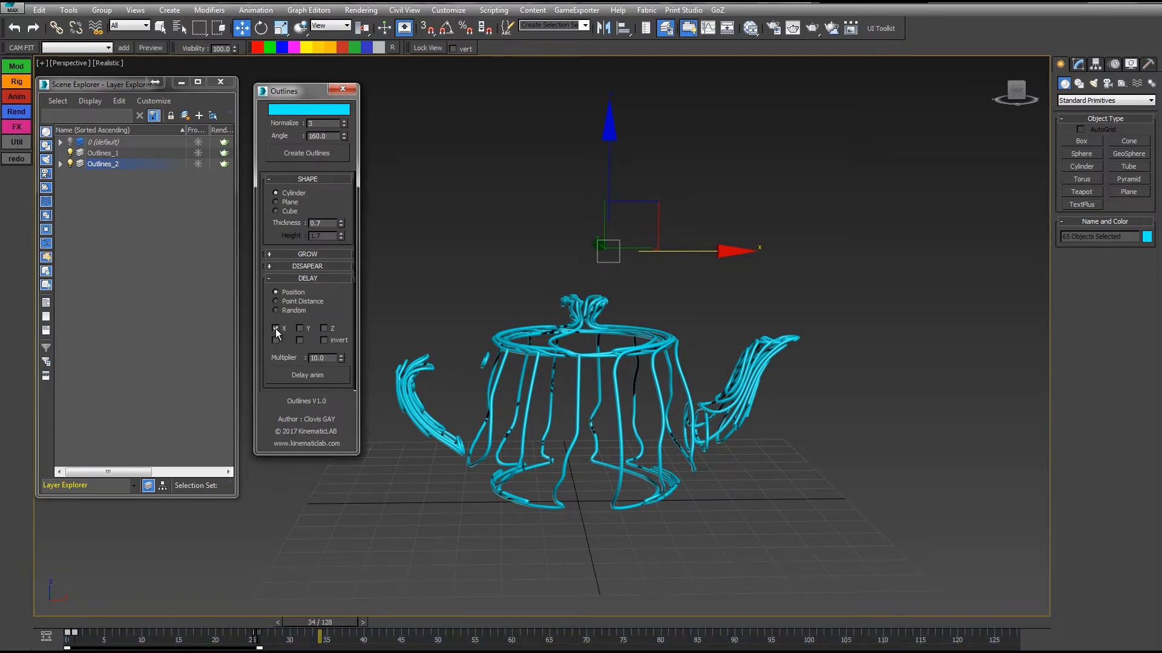
click(297, 376)
drag(340, 621, 167, 646)
key(w)
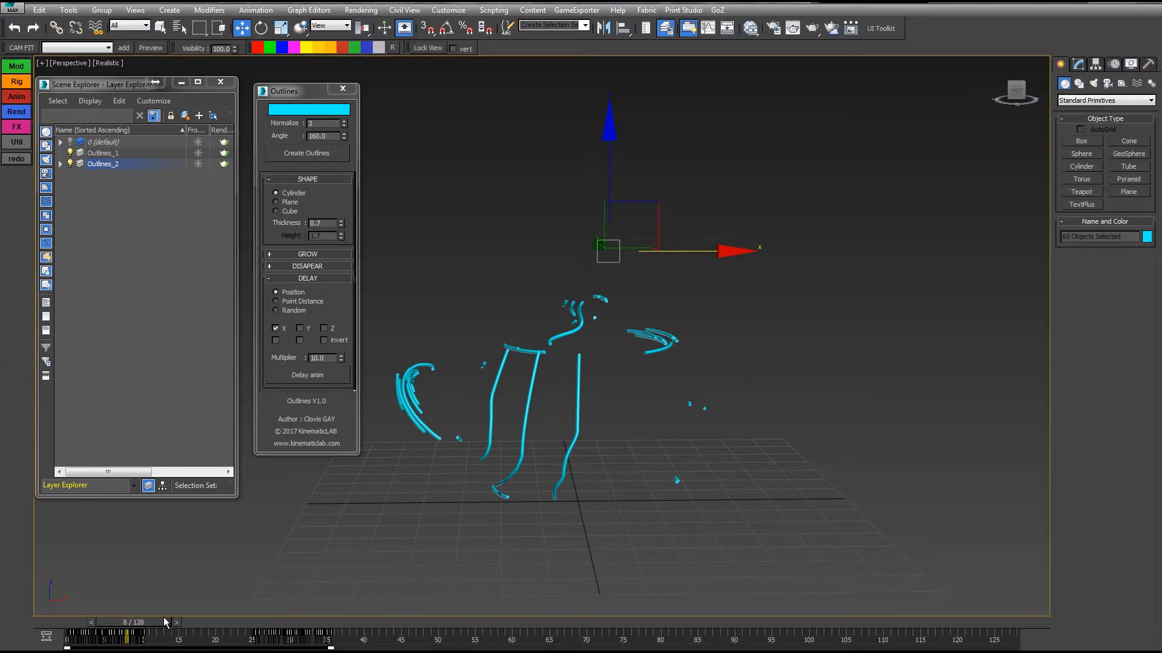
mouse_move(164, 620)
mouse_down()
mouse_move(343, 621)
mouse_move(137, 621)
mouse_move(423, 620)
mouse_move(186, 620)
mouse_up()
key(w)
Apply the position delay along Z instead of X, preview it, and reapply it with Invert enabled.
click(275, 328)
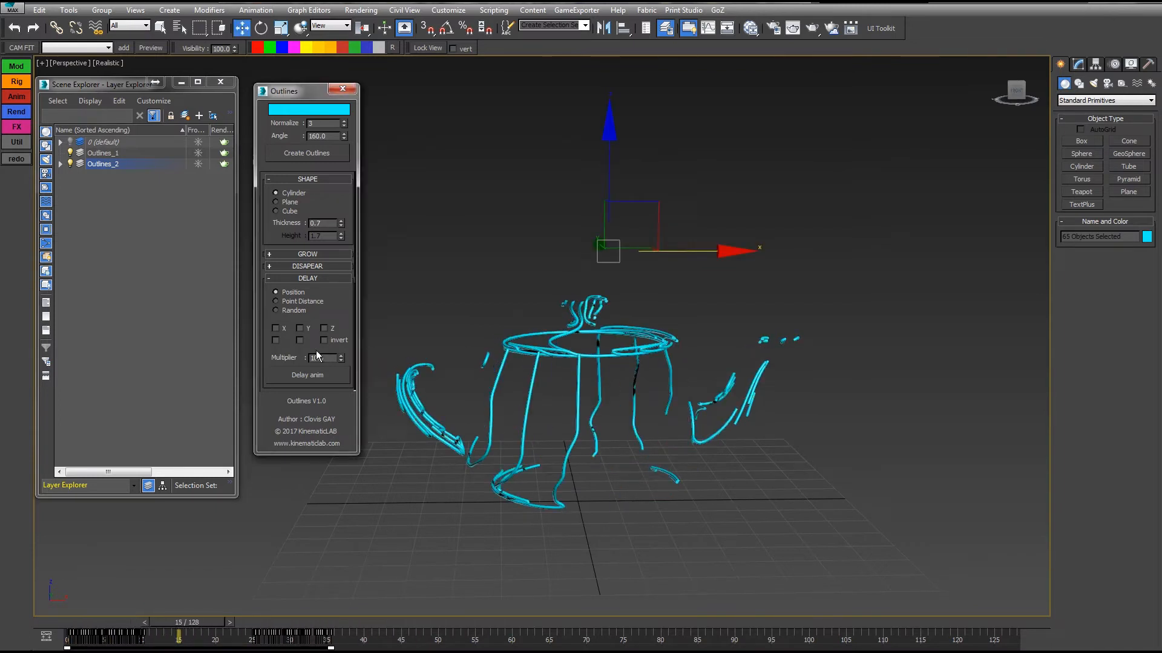
click(314, 376)
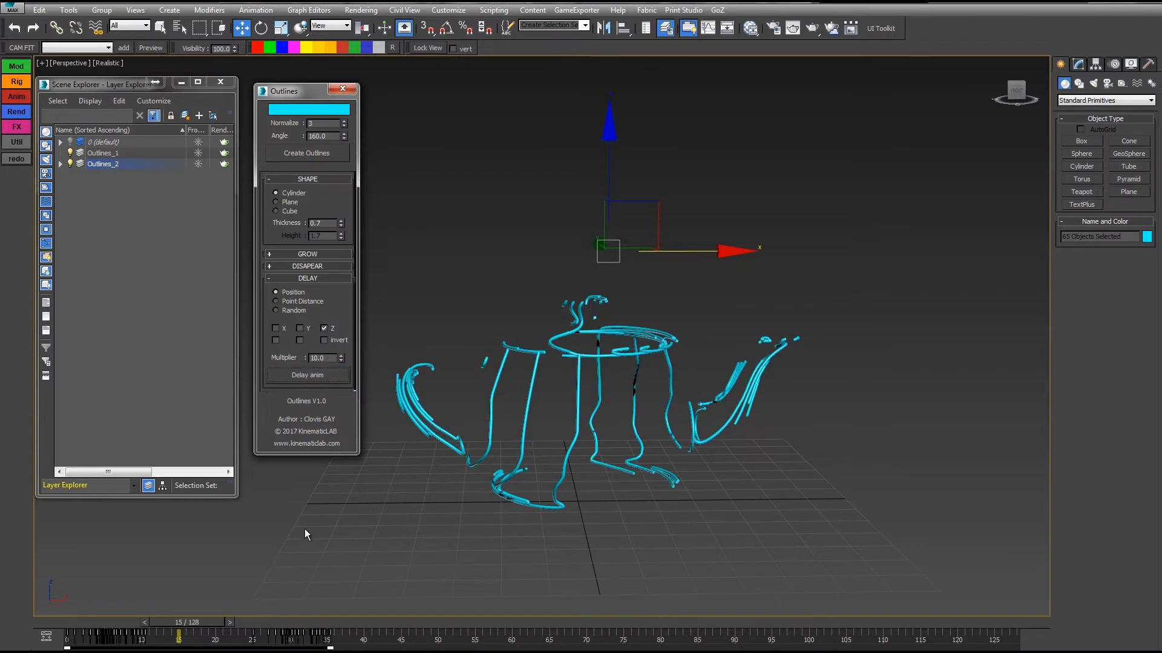
drag(204, 626, 306, 633)
click(325, 341)
click(321, 380)
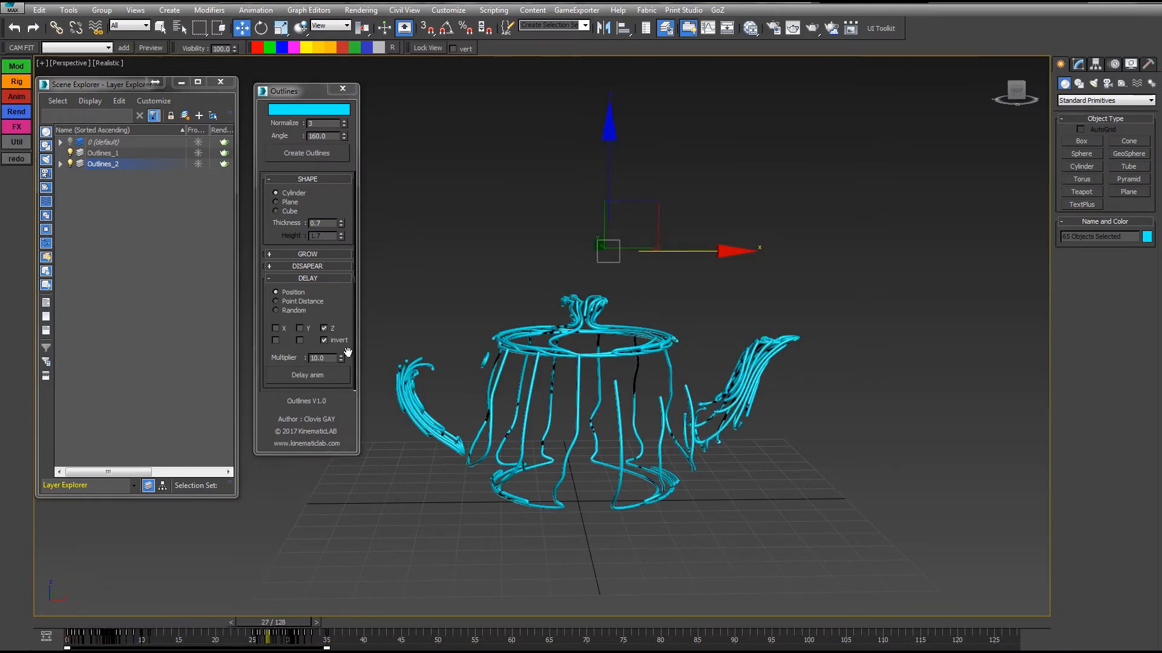
Set the outlines' grow Speed to 40 and scrub the timeline to frame 37.
click(302, 254)
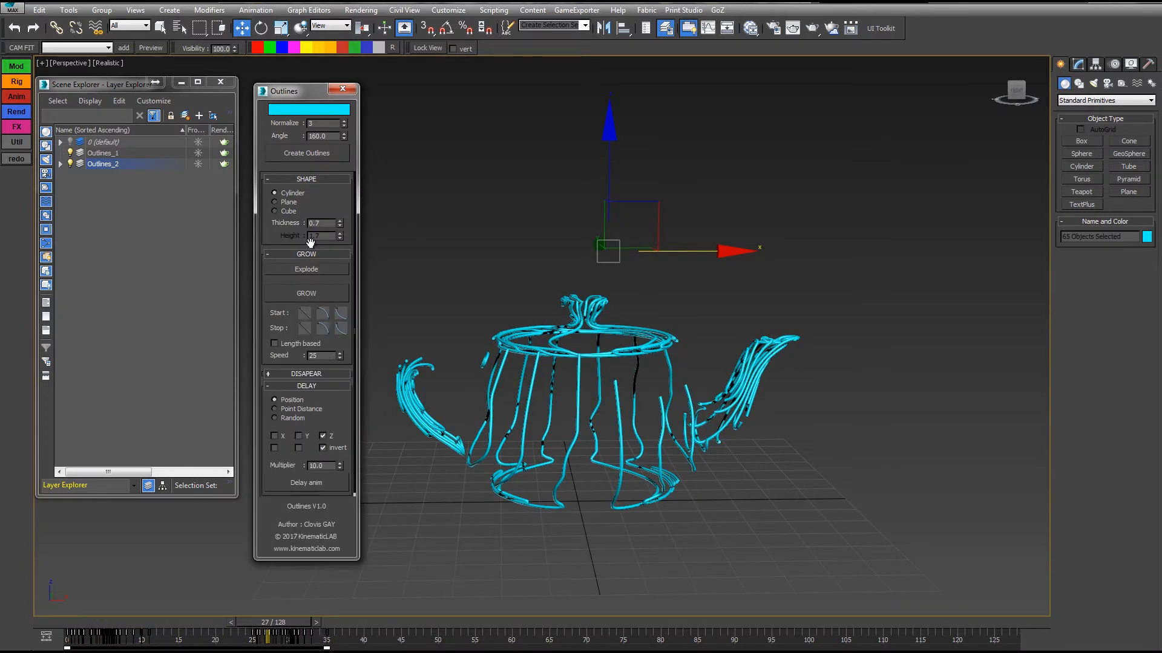
double_click(314, 355)
text(40)
key(Return)
drag(236, 625, 343, 633)
key(w)
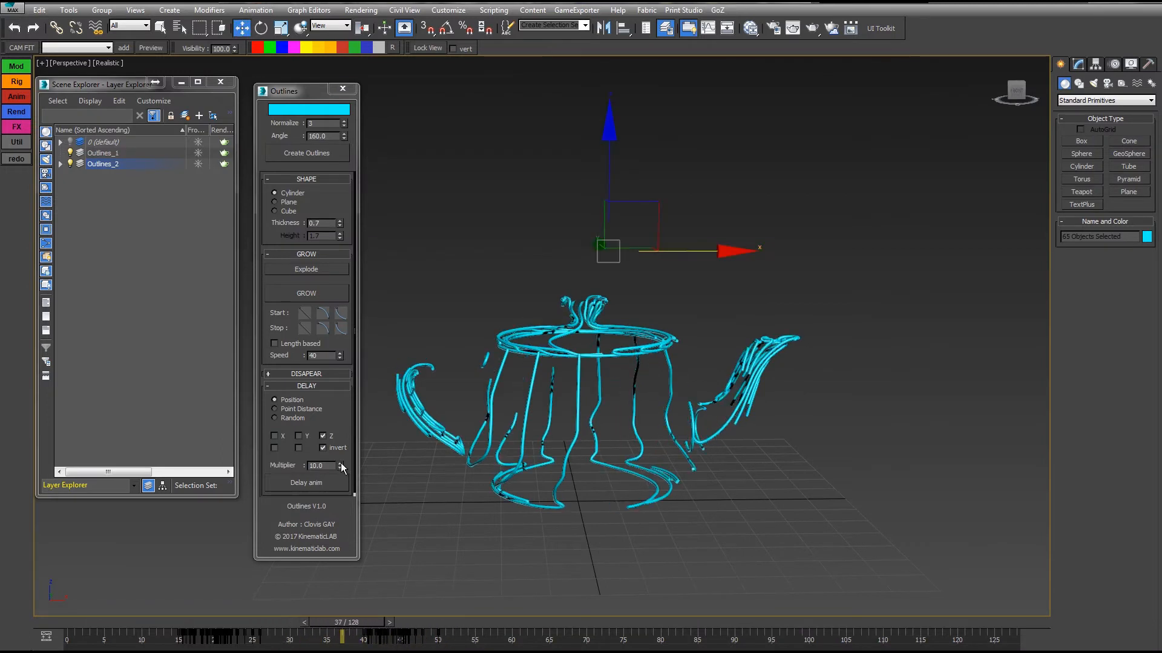
Set the delay Multiplier to 22.5, apply the delay and scrub the timeline to frame 30.
drag(341, 464, 330, 440)
click(319, 484)
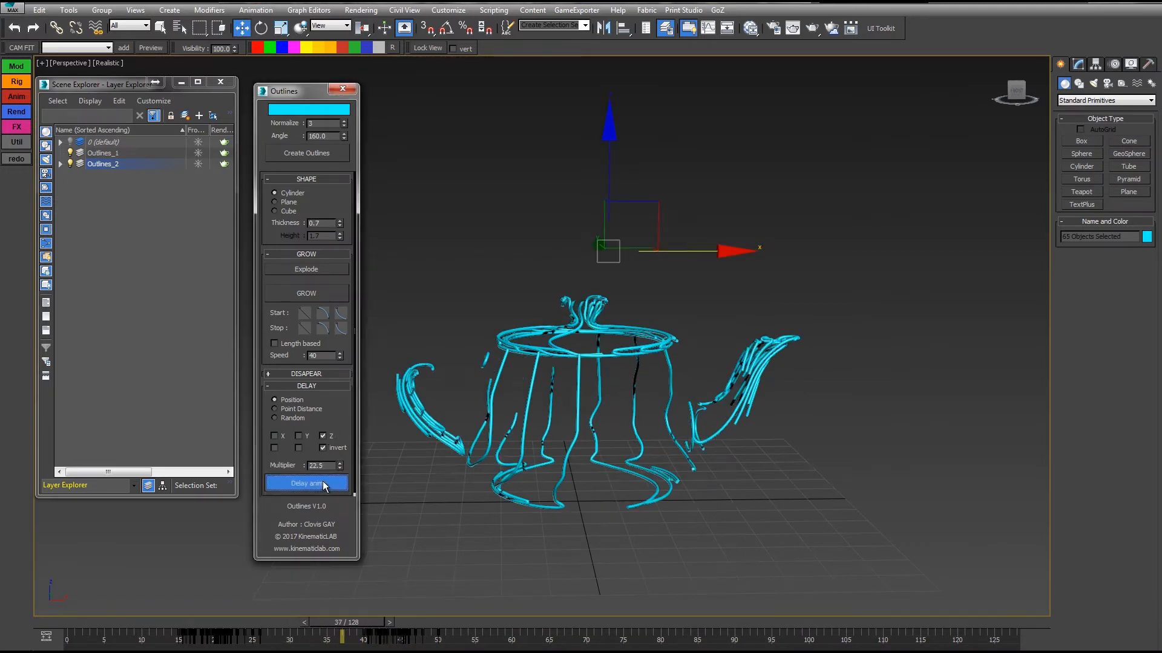
drag(95, 626, 291, 622)
Apply the inverted Z delay with the Multiplier at 38.2 and again at 42.4, and scrub through the resulting growth.
drag(343, 466, 341, 462)
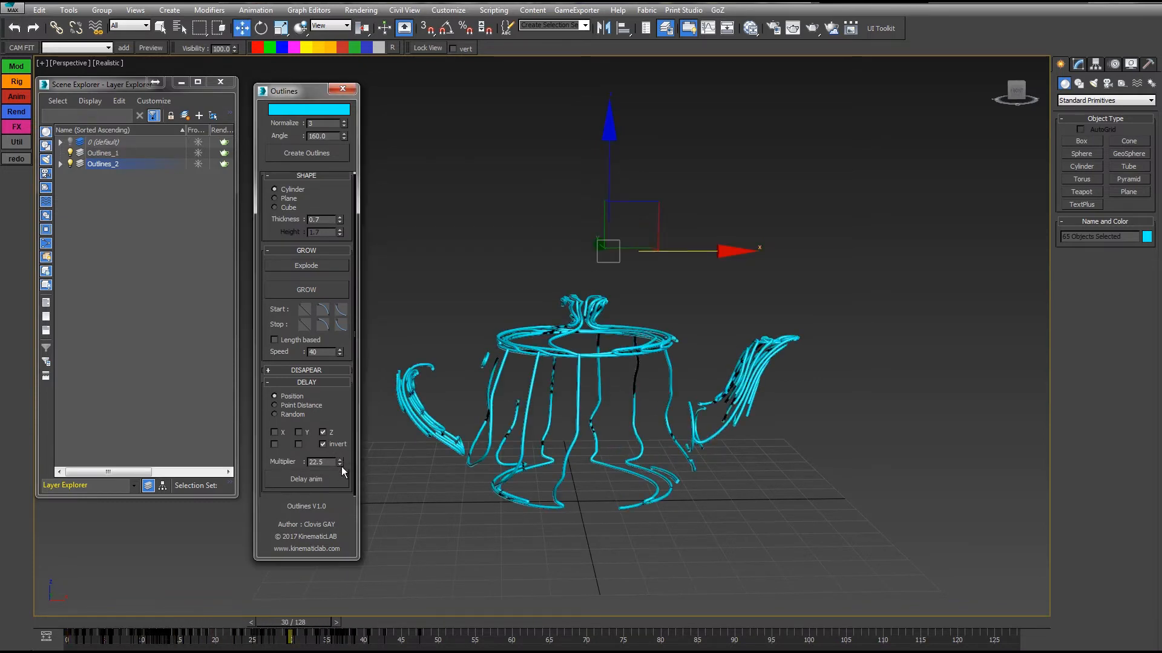
click(325, 478)
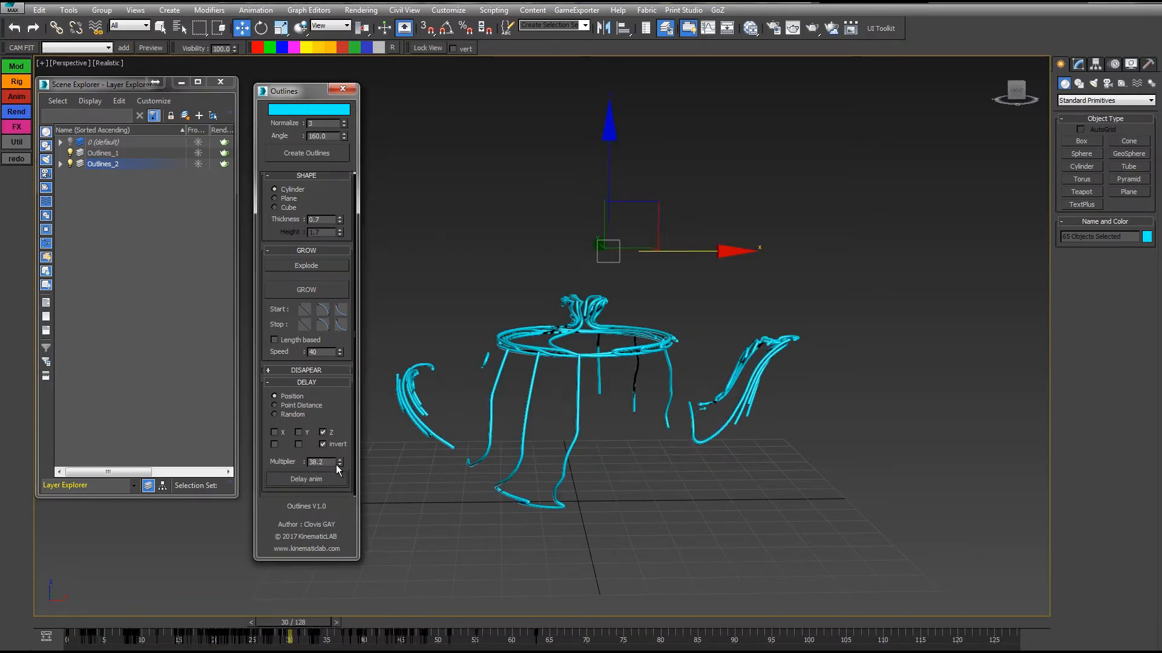
drag(341, 446, 341, 442)
click(320, 481)
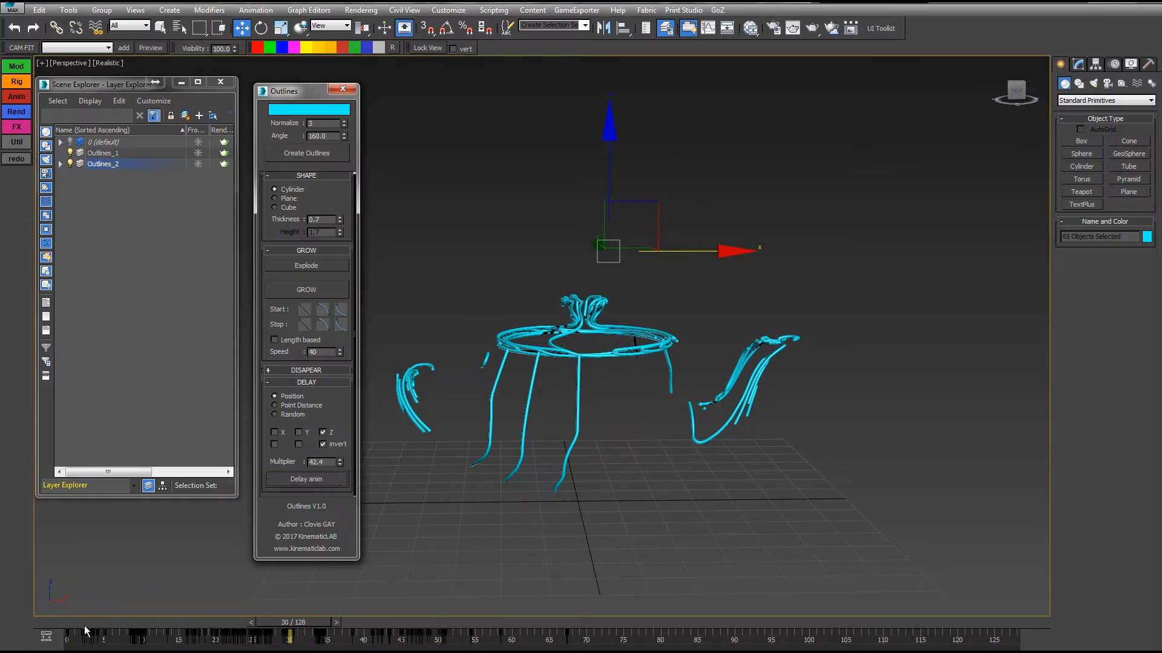
drag(74, 619, 537, 623)
key(w)
drag(296, 604, 245, 627)
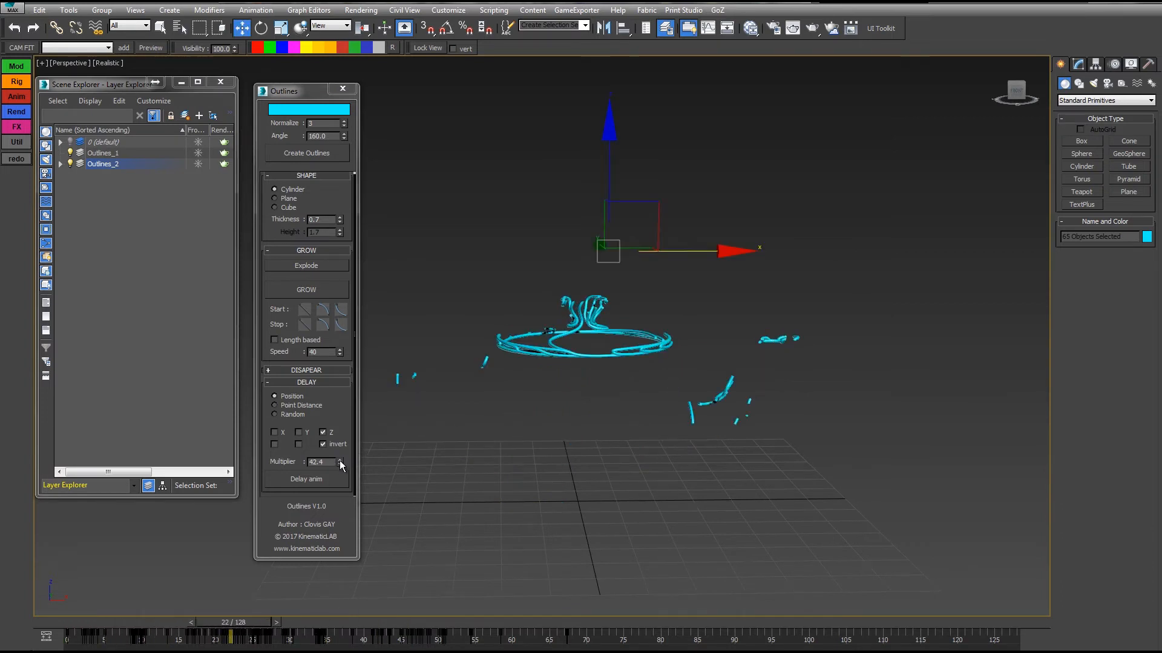
Raise the delay Multiplier to 64.8, apply the delay and play the animation from the start.
drag(339, 459, 323, 324)
click(319, 480)
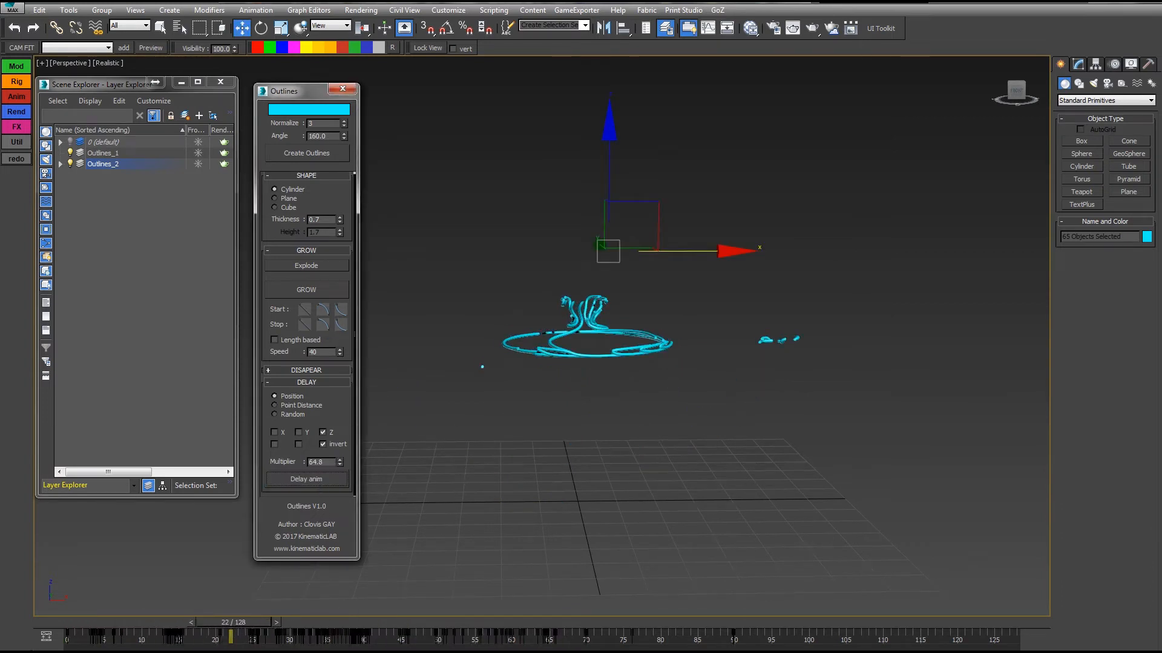
key(Home)
key(slash)
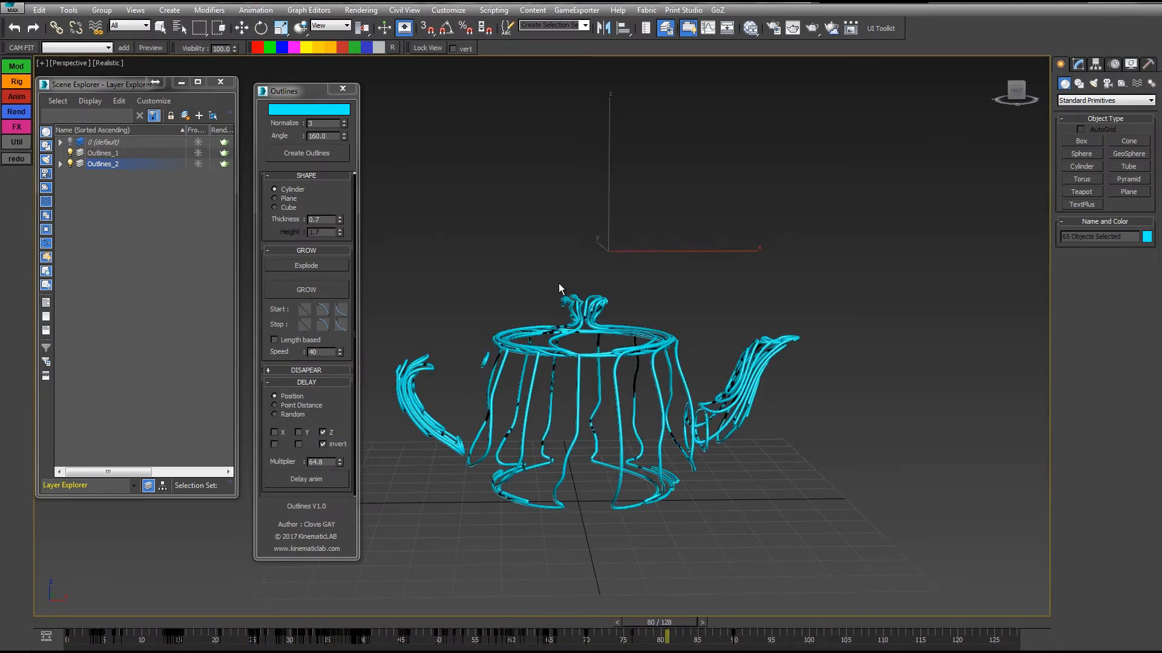
Turn off the Z inversion, reapply the delay, play the animation from frame 0 and scrub back to frame 55.
click(63, 625)
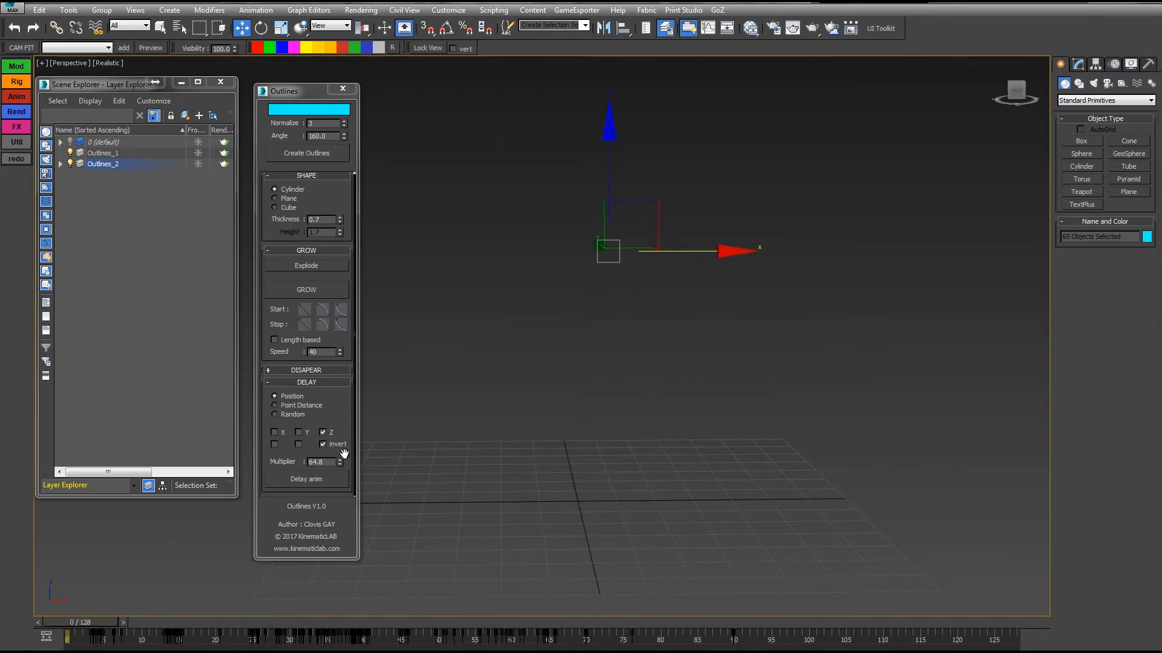
click(332, 444)
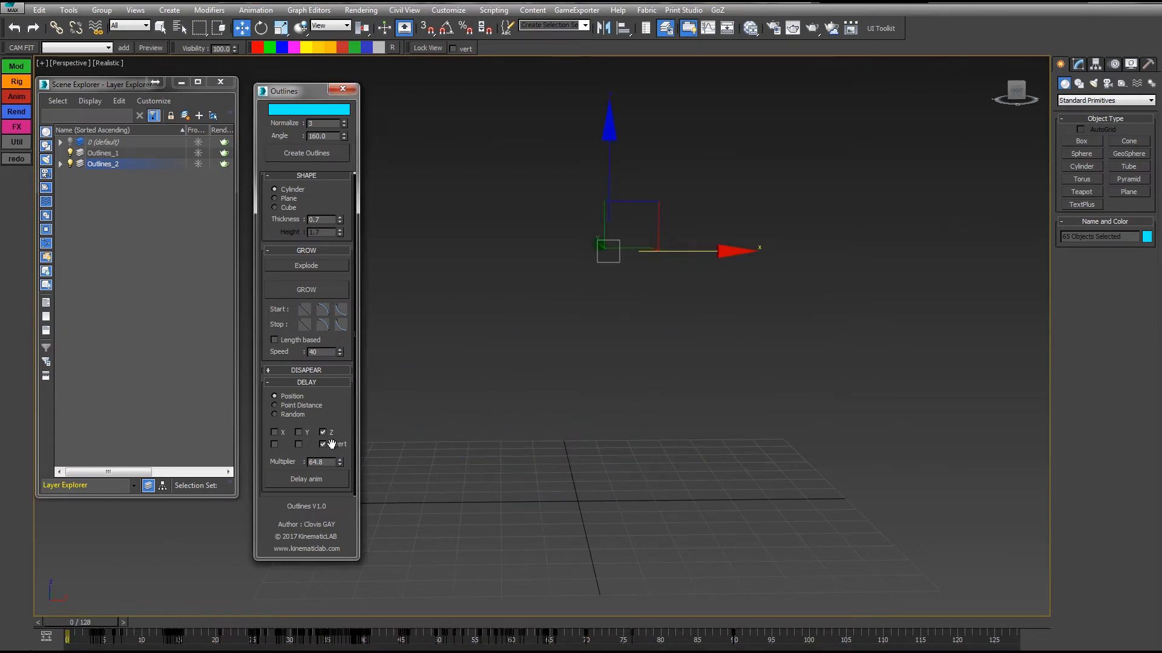
click(307, 478)
key(/)
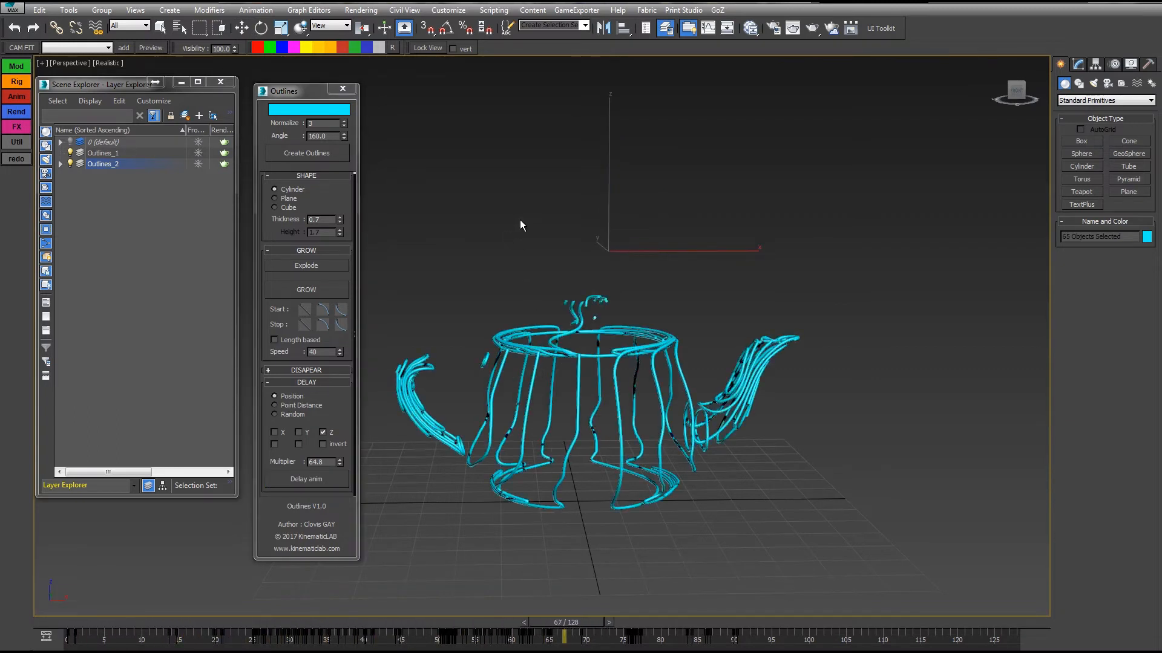
drag(662, 624, 474, 624)
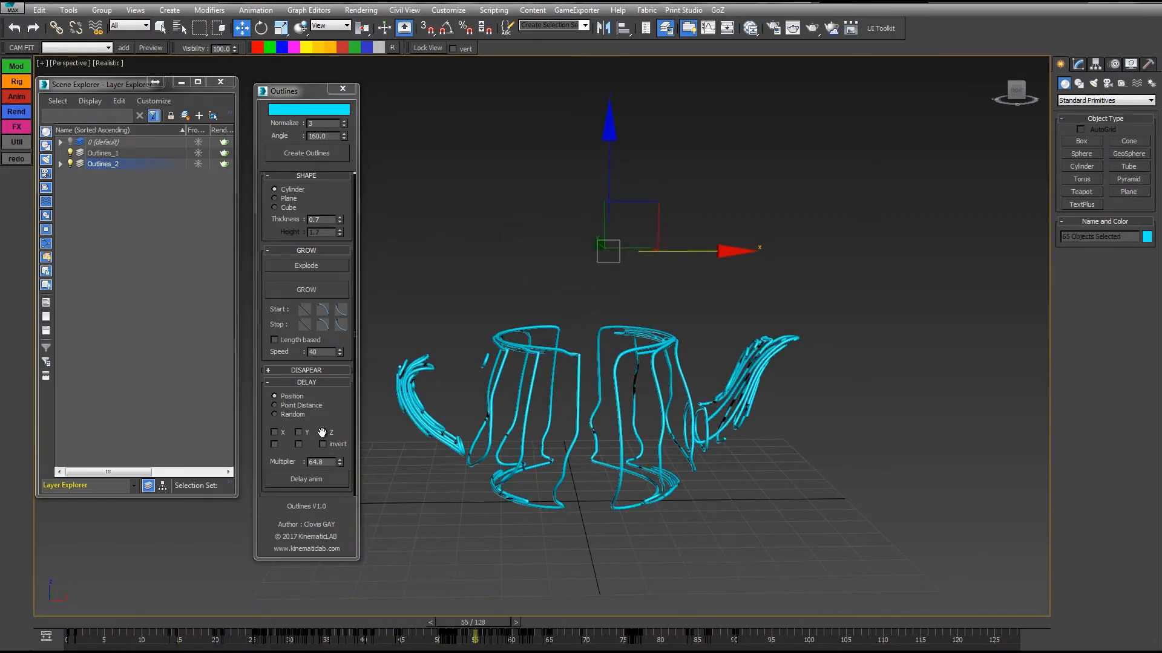
Switch the position delay from the Z to the X axis, apply it and scrub the timeline to frame 41.
click(323, 432)
click(310, 479)
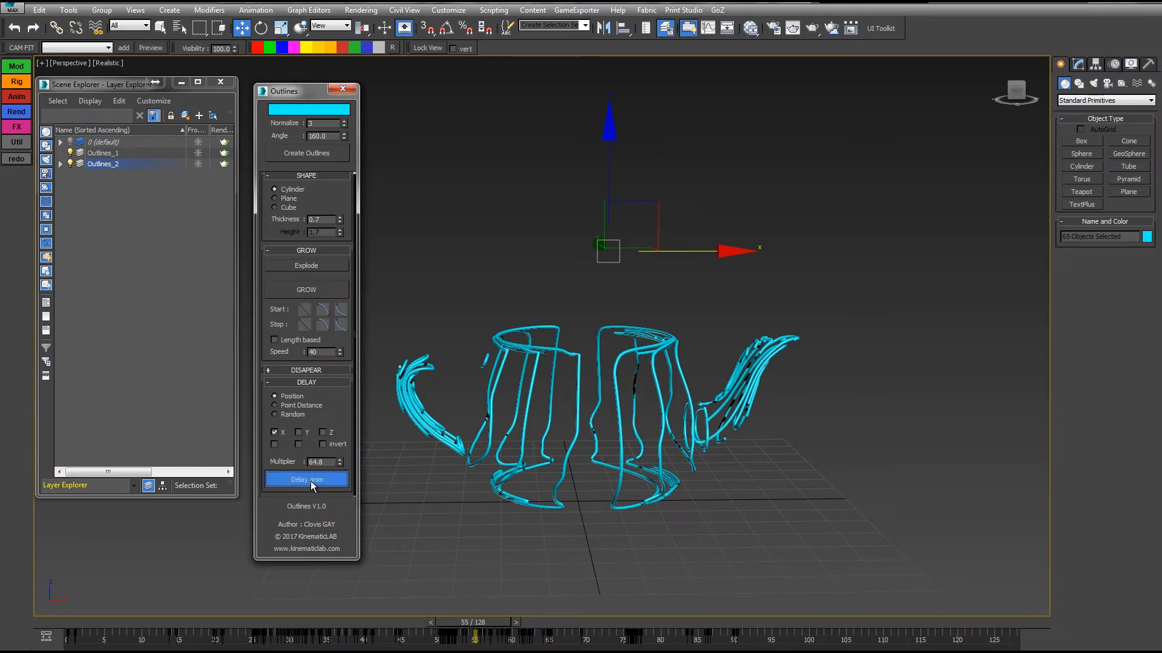
drag(72, 622, 372, 622)
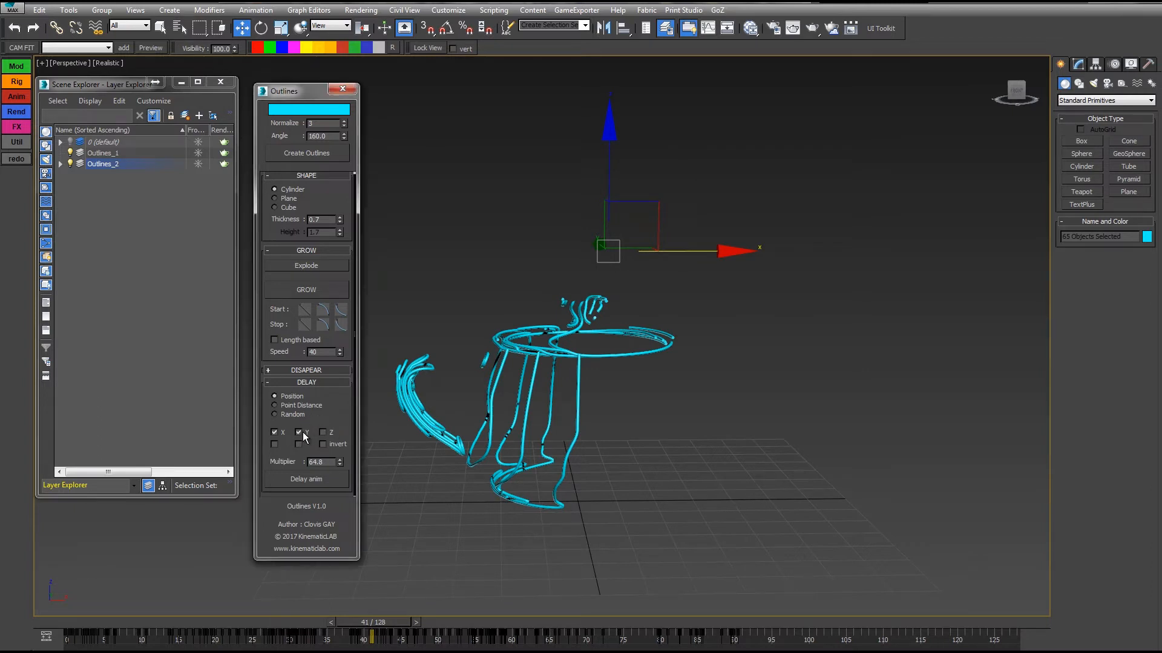
Add the Z axis to the X position delay, apply it and scrub the timeline to frame 47.
click(322, 432)
click(304, 479)
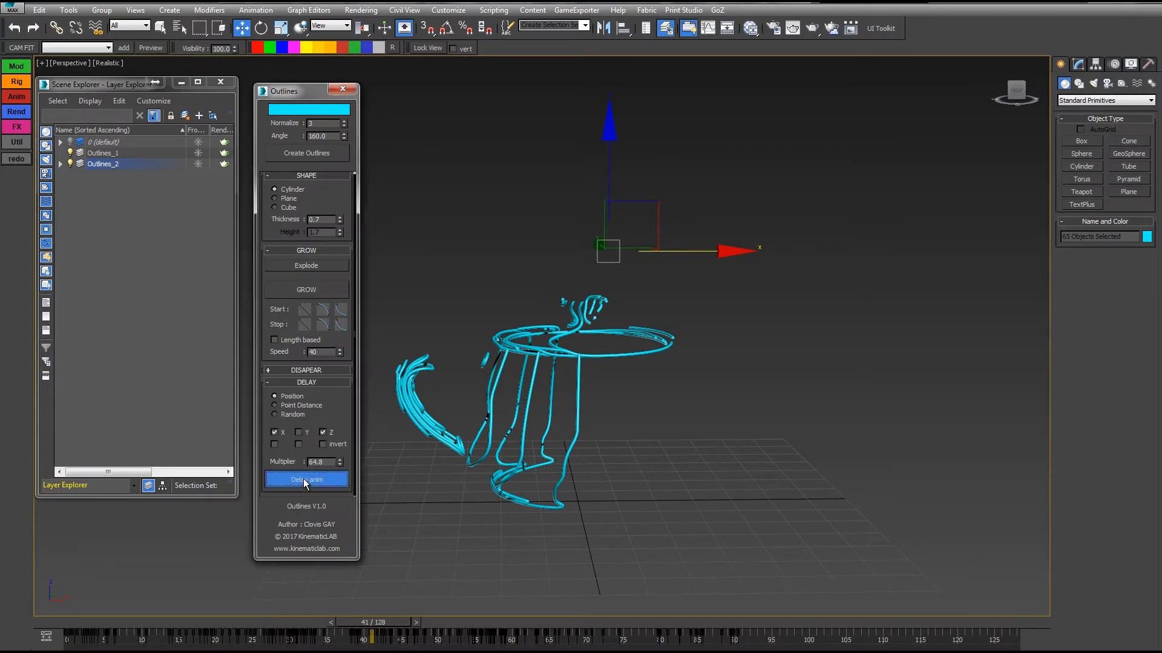
drag(85, 624, 469, 642)
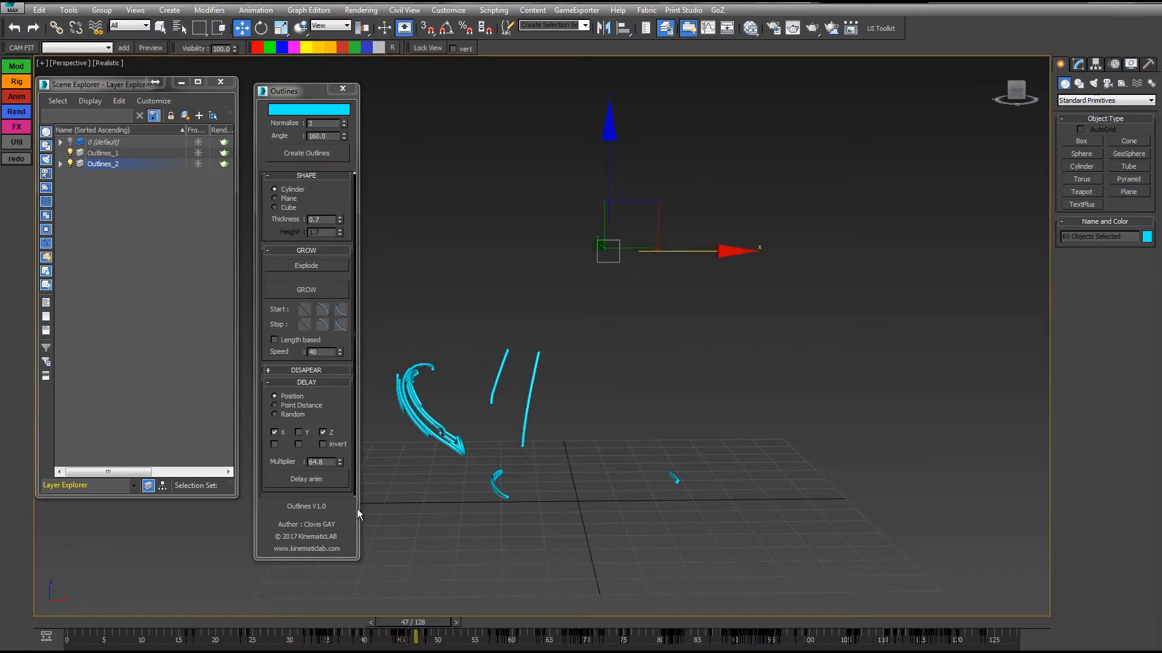
Invert the Z axis of the combined X and Z delay, apply it and scrub the timeline to frame 84.
click(323, 445)
click(323, 479)
drag(86, 621, 445, 626)
key(w)
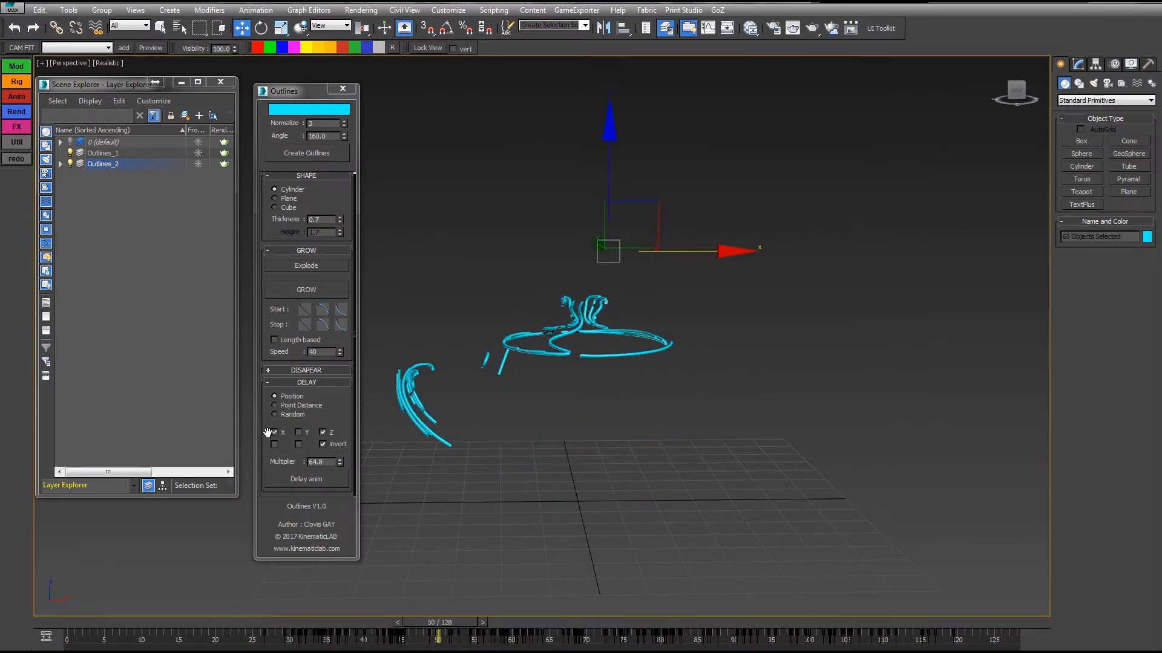
drag(455, 619, 657, 612)
Set the delay mode to Point Distance, unhide layer 0 and create a Point helper on the grid beyond the outline teapot's spout.
click(283, 406)
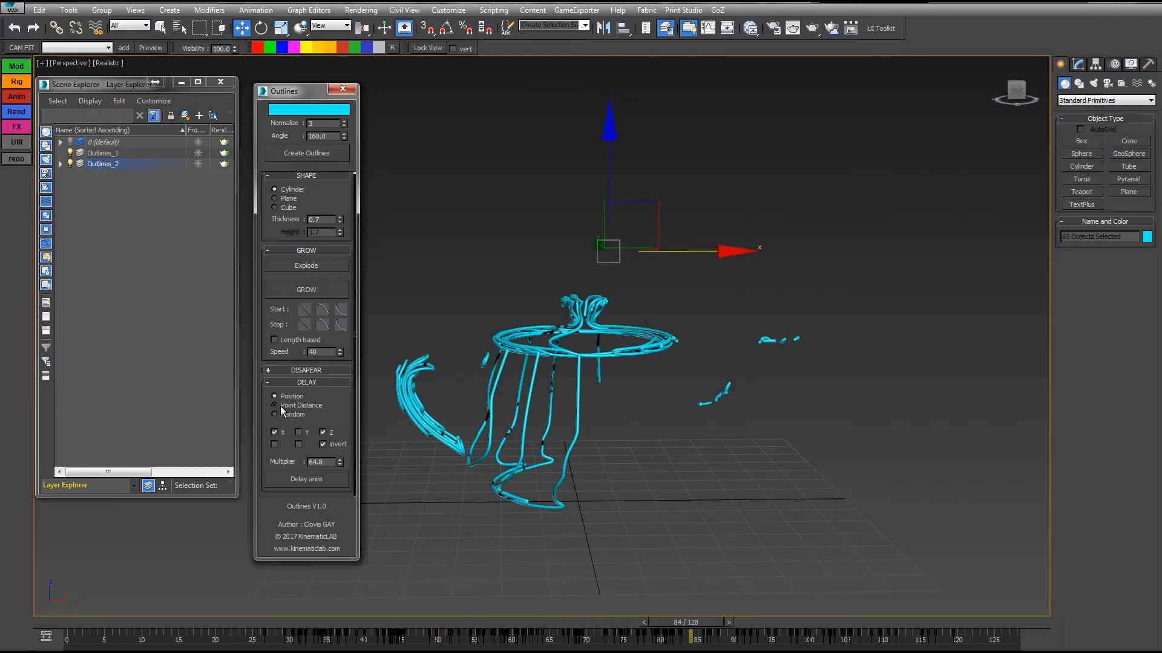
click(1122, 84)
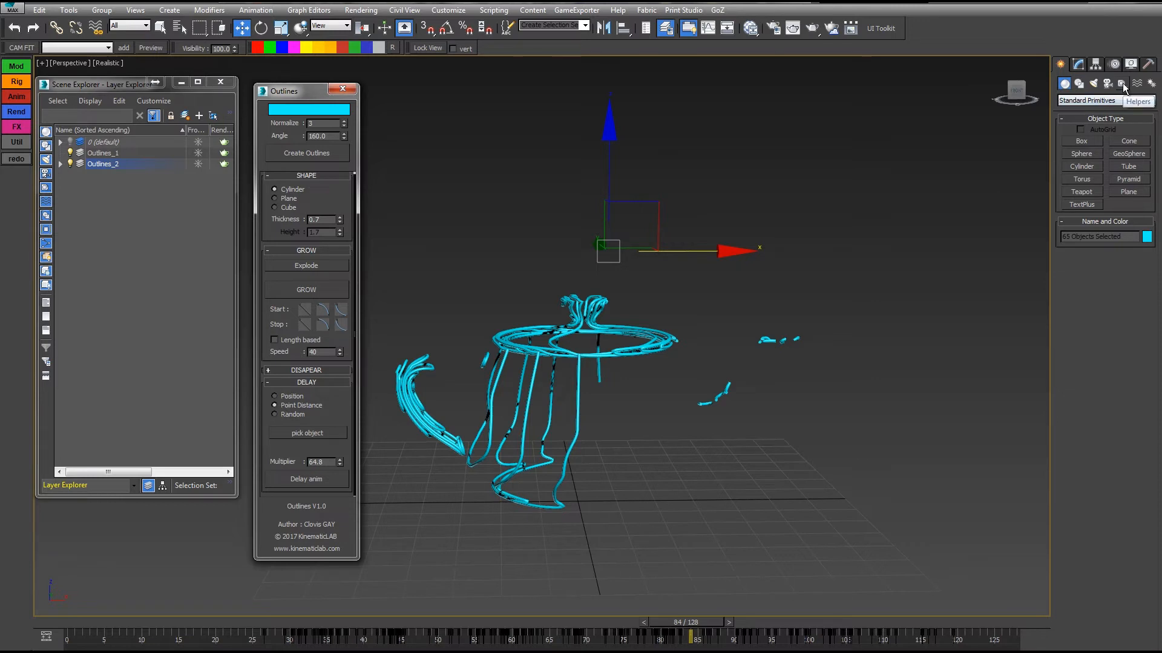
click(1082, 179)
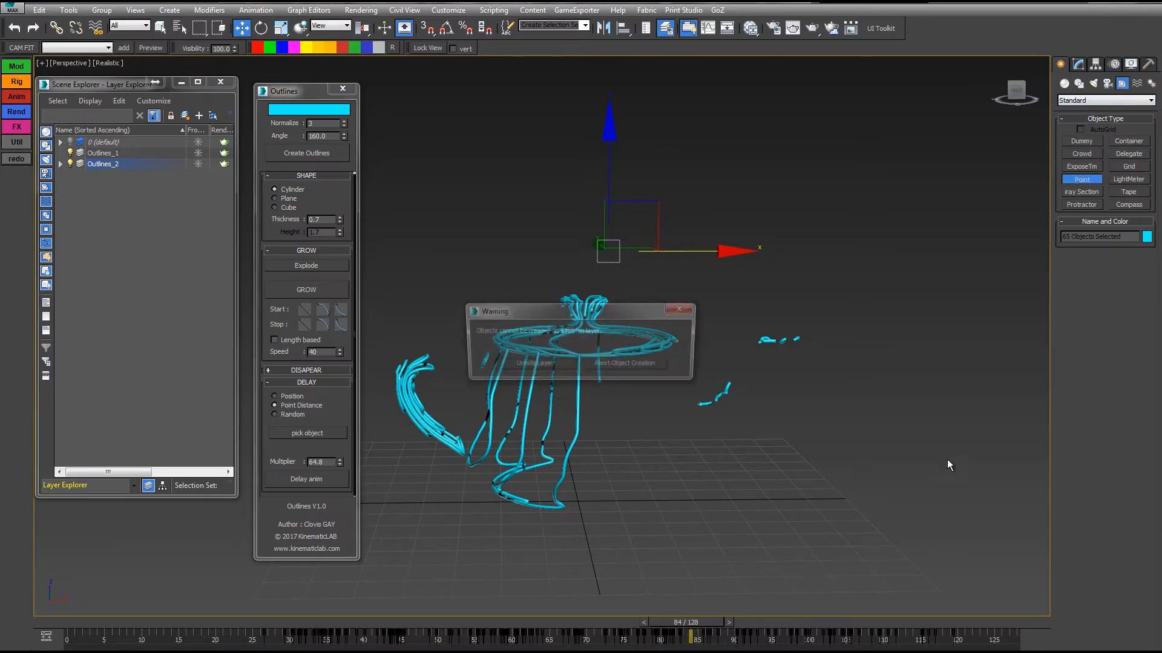
click(683, 308)
click(70, 142)
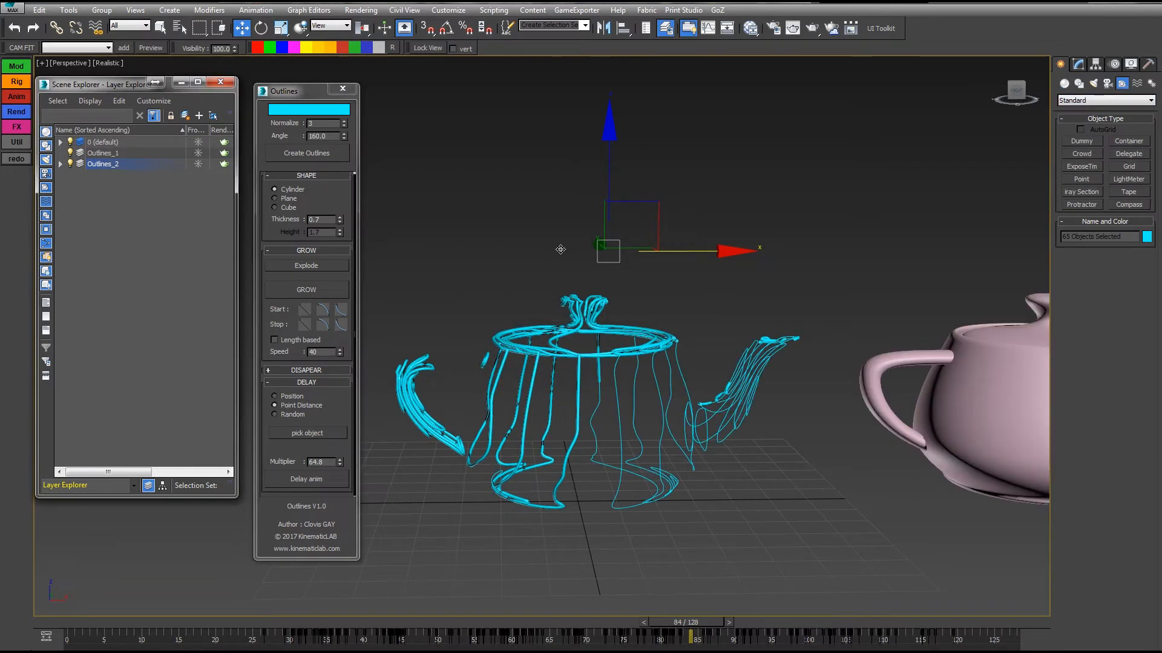
click(1083, 180)
click(804, 472)
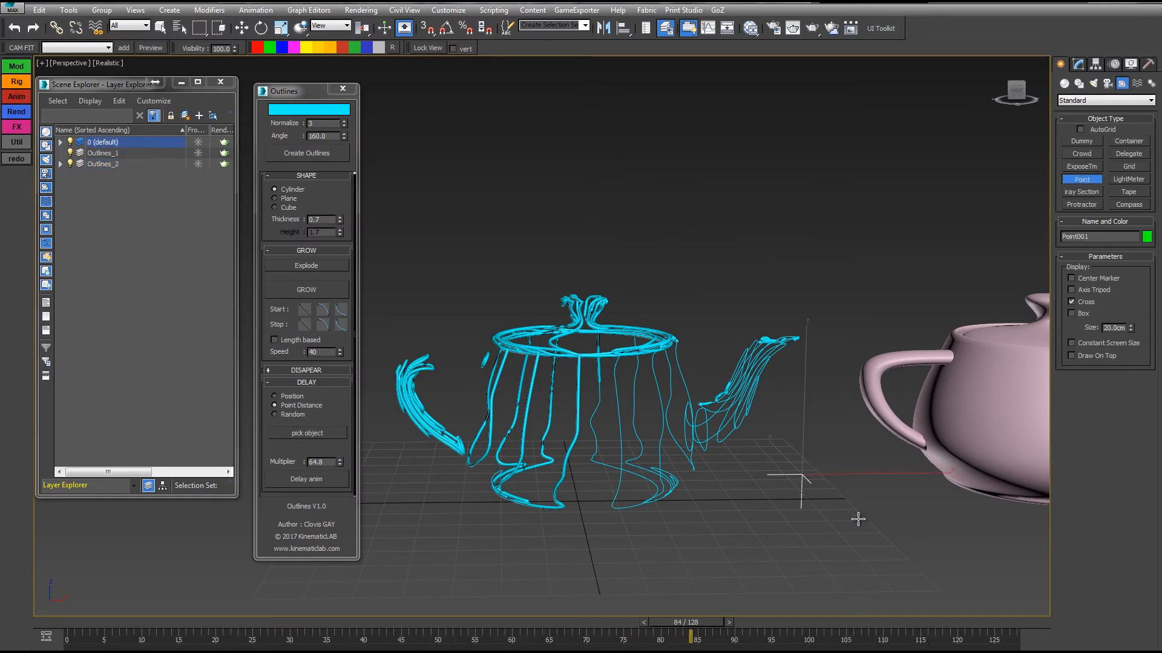
key(w)
Pick the Point helper as the delay's distance reference and shift it slightly along X, away from the outline teapot.
click(308, 436)
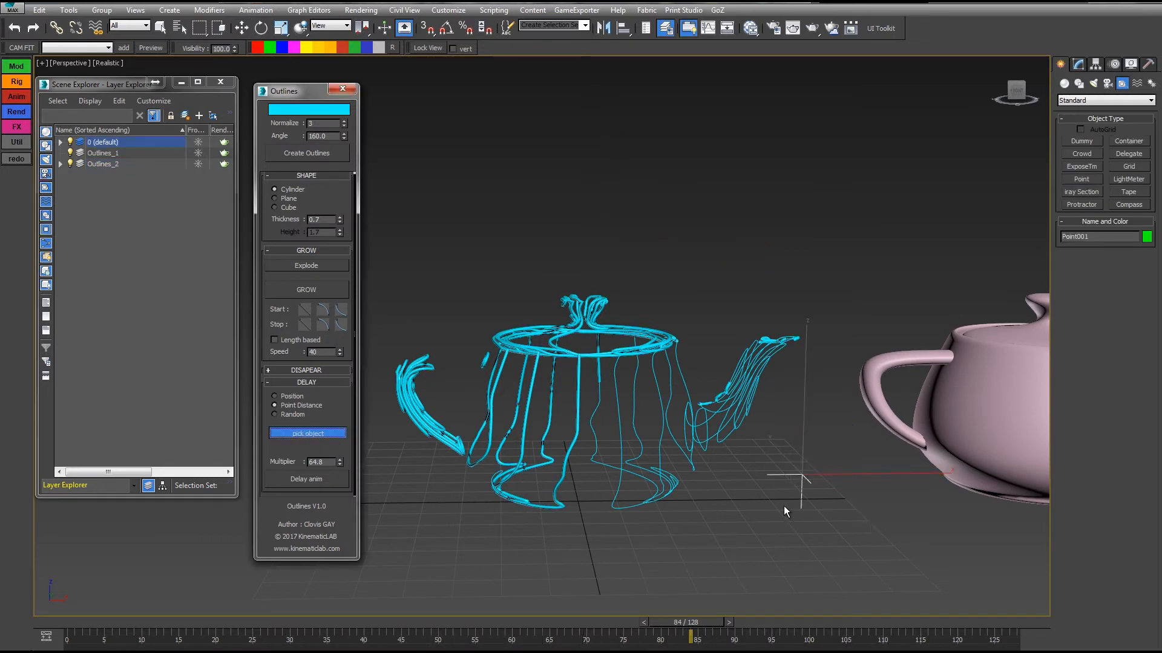
click(802, 475)
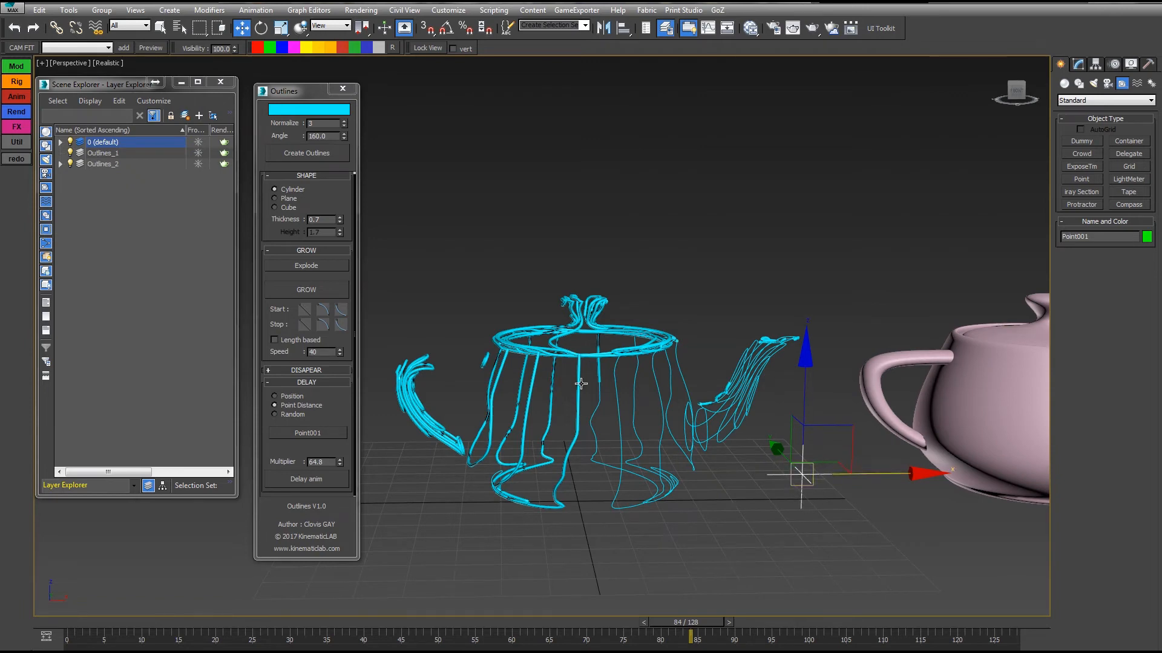
drag(876, 475, 890, 475)
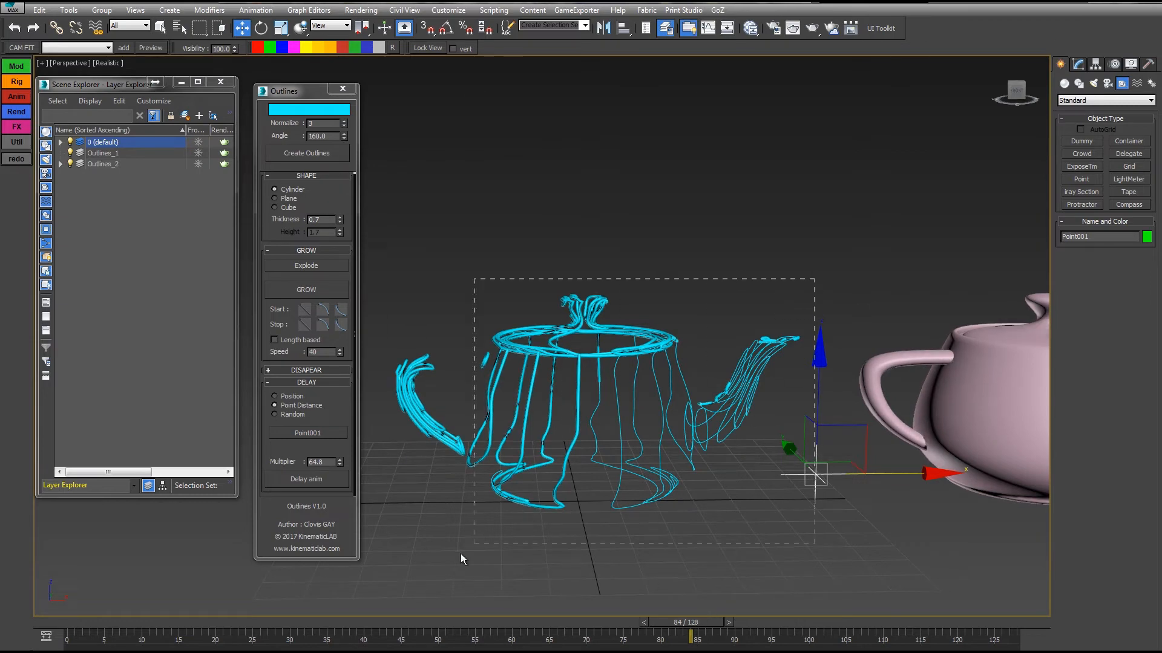
Select all the teapot outlines, apply the point-distance delay and scrub the timeline to frame 44.
drag(390, 579, 364, 596)
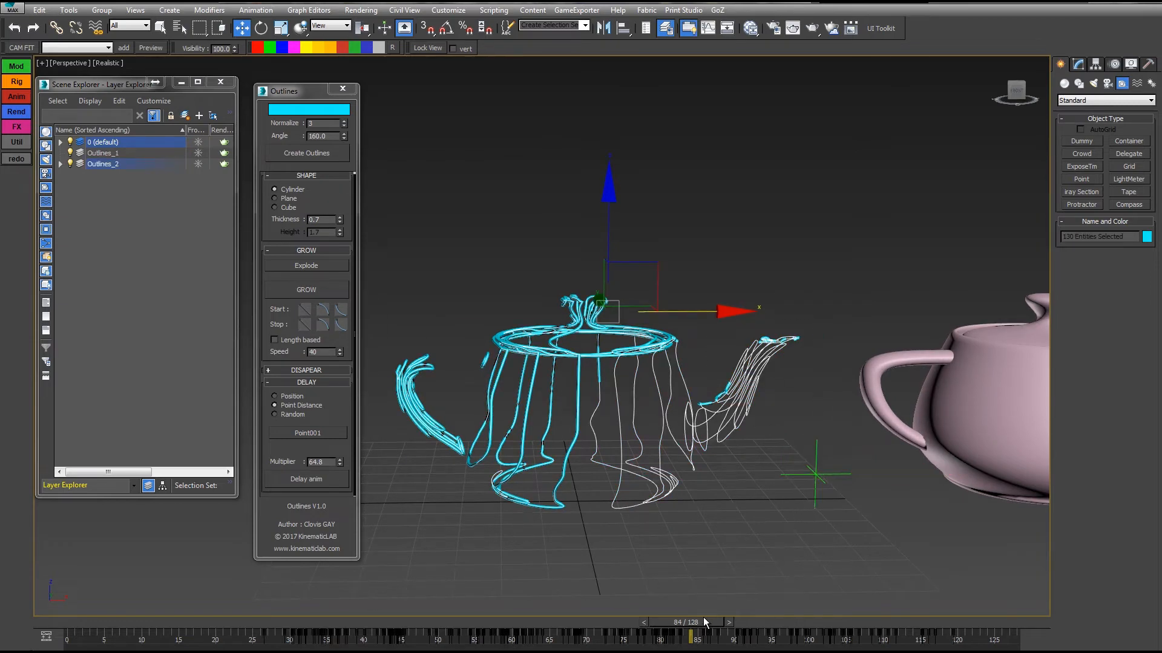
mouse_move(703, 622)
mouse_down()
mouse_move(181, 630)
mouse_move(338, 630)
mouse_move(415, 648)
mouse_up()
click(322, 479)
key(w)
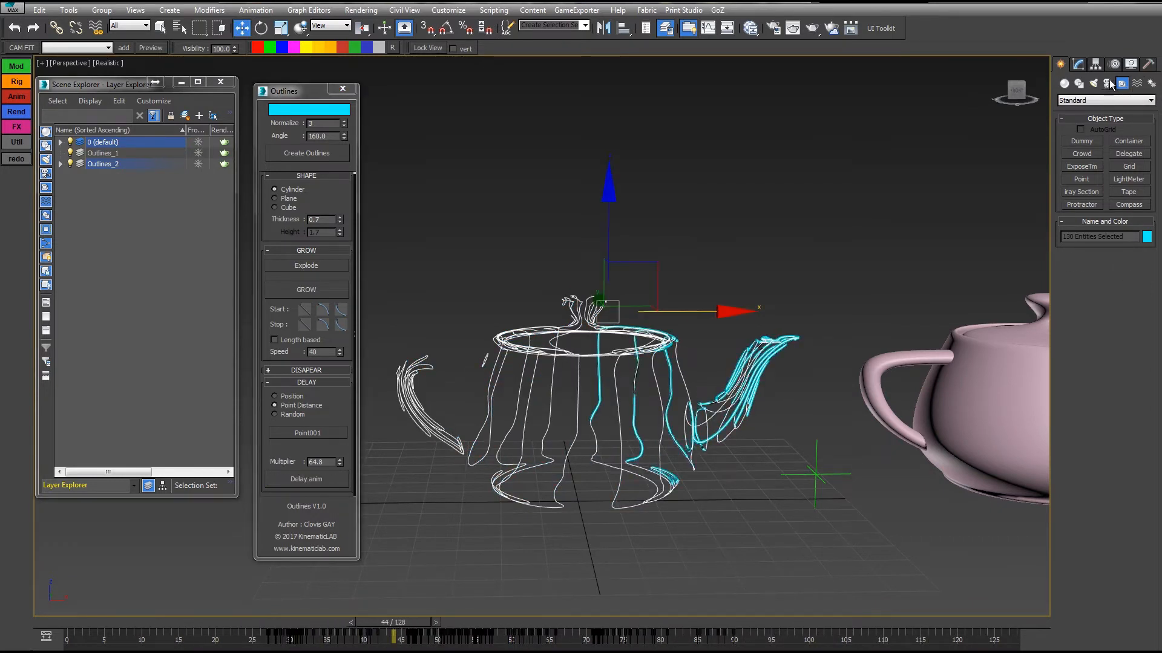
Hide all objects of the Shapes category and scrub the timeline to frame 48.
click(1131, 64)
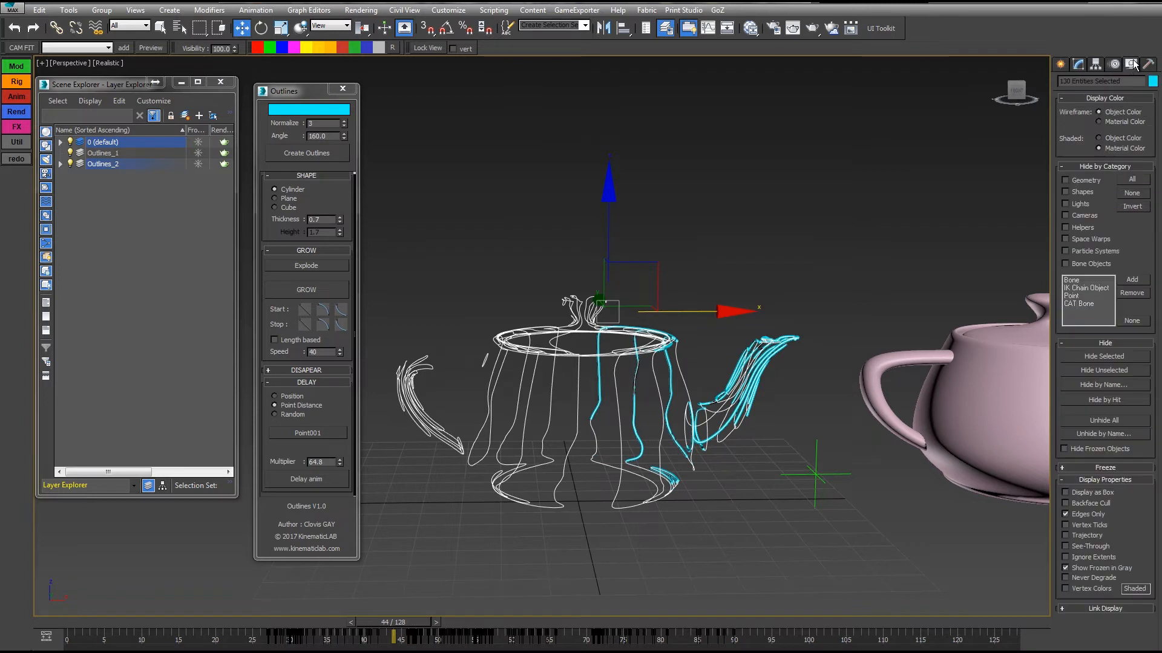
click(1066, 193)
mouse_move(433, 624)
mouse_down()
mouse_move(302, 629)
mouse_move(550, 630)
mouse_move(478, 636)
mouse_up()
Move the Point helper along X to the teapot's handle side, reapply the distance delay to the outlines and scrub to frame 23.
click(816, 474)
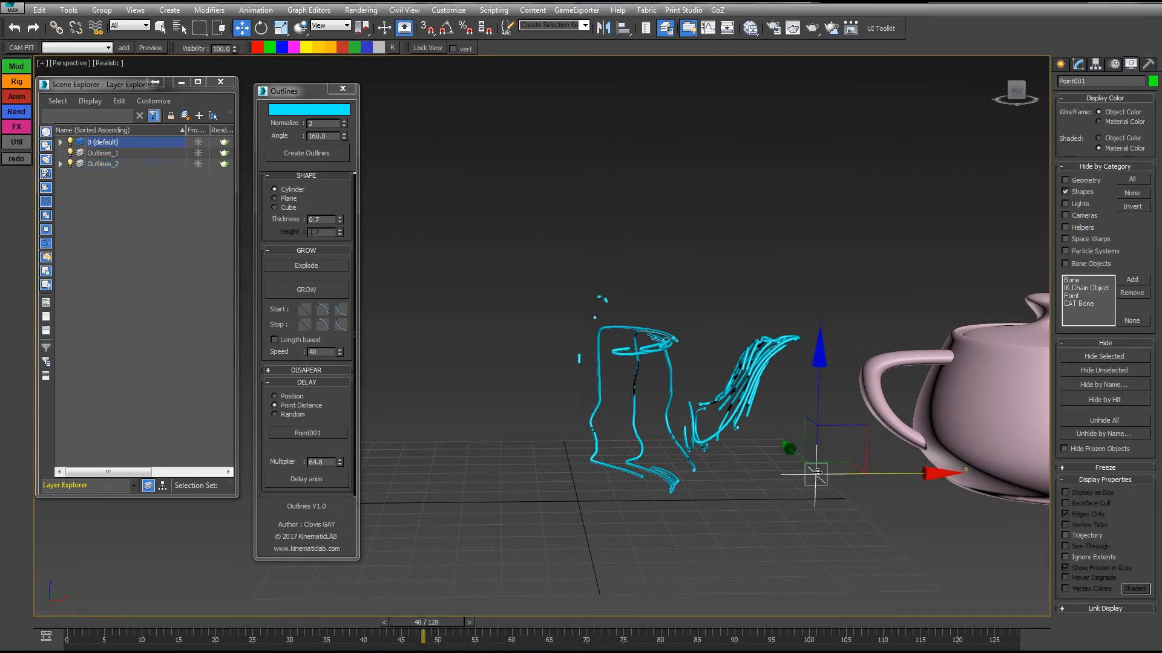
drag(881, 474, 406, 488)
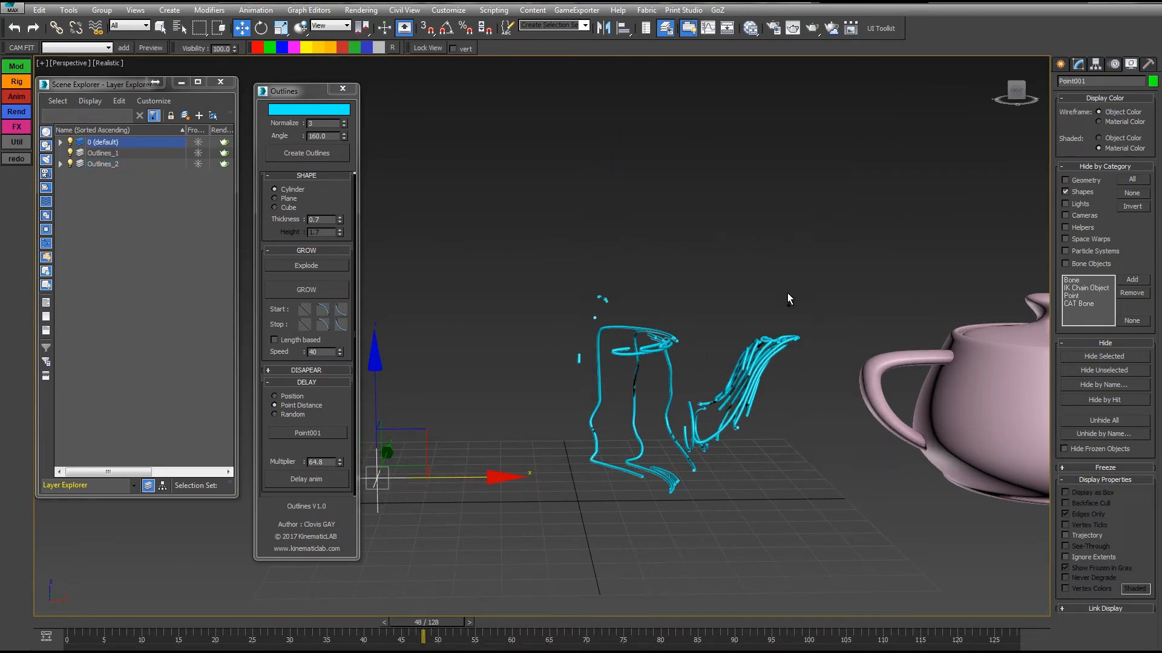
key(ctrl+a)
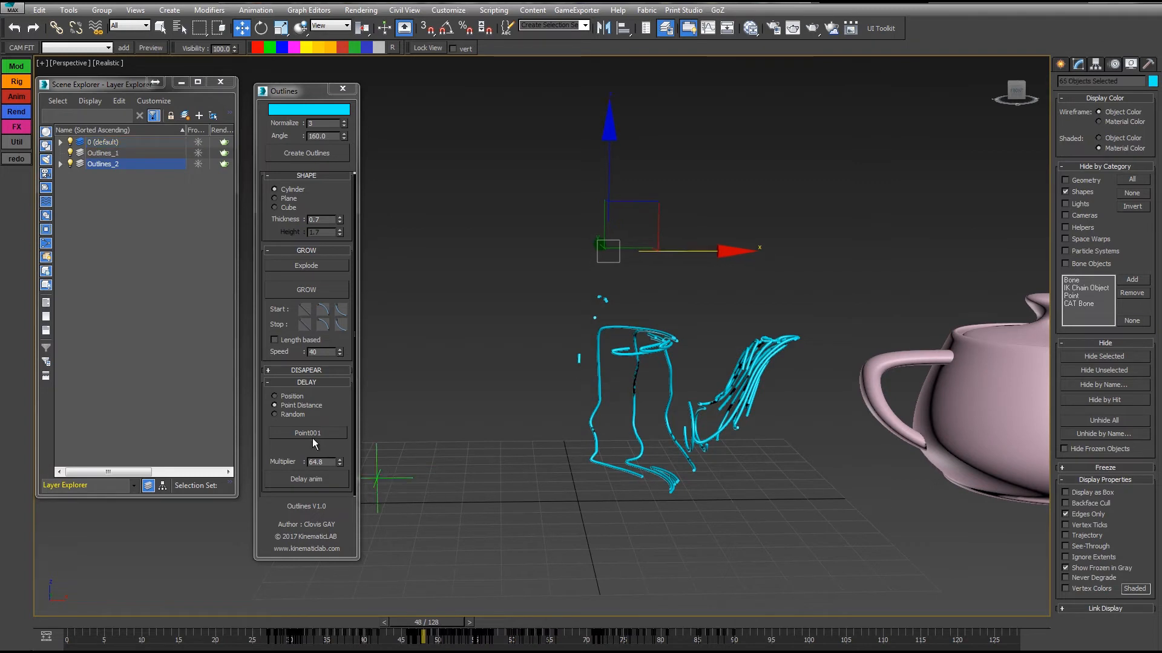
click(308, 479)
drag(401, 622, 240, 624)
click(281, 434)
Set the delay mode to Random, go to frame 33 and apply the delay several times to vary the growth.
click(276, 415)
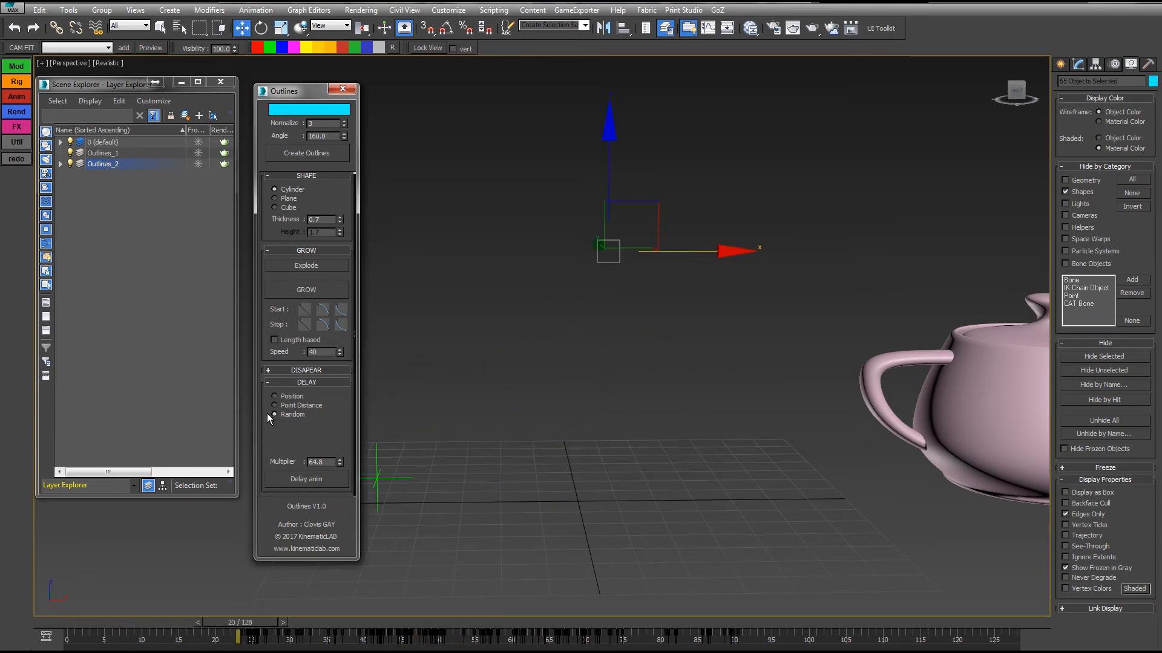
click(313, 624)
click(301, 486)
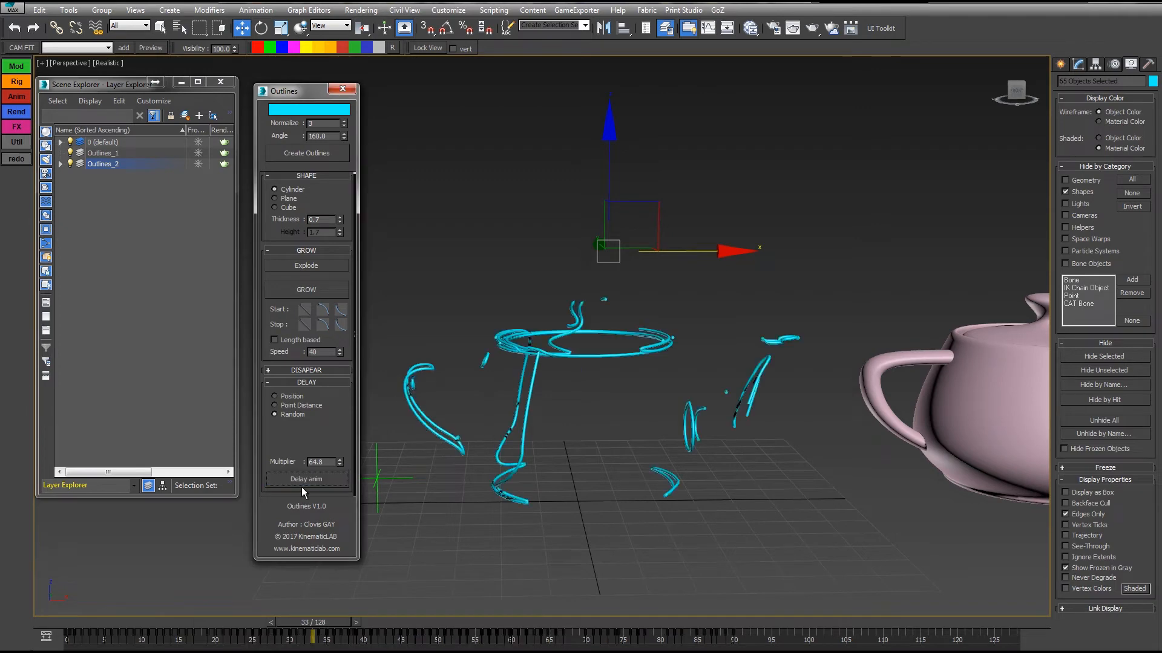
click(306, 482)
click(306, 480)
click(306, 480)
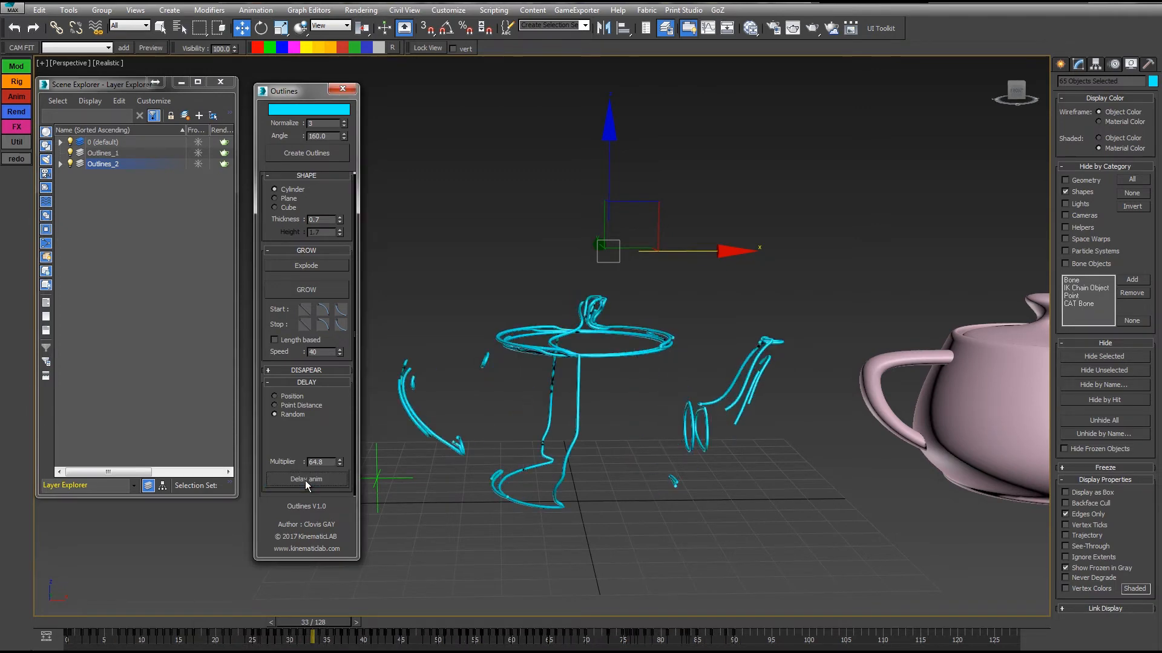
click(305, 480)
click(305, 480)
Play the randomly delayed animation from frame 0 and return the timeline to the start.
drag(325, 626, 78, 629)
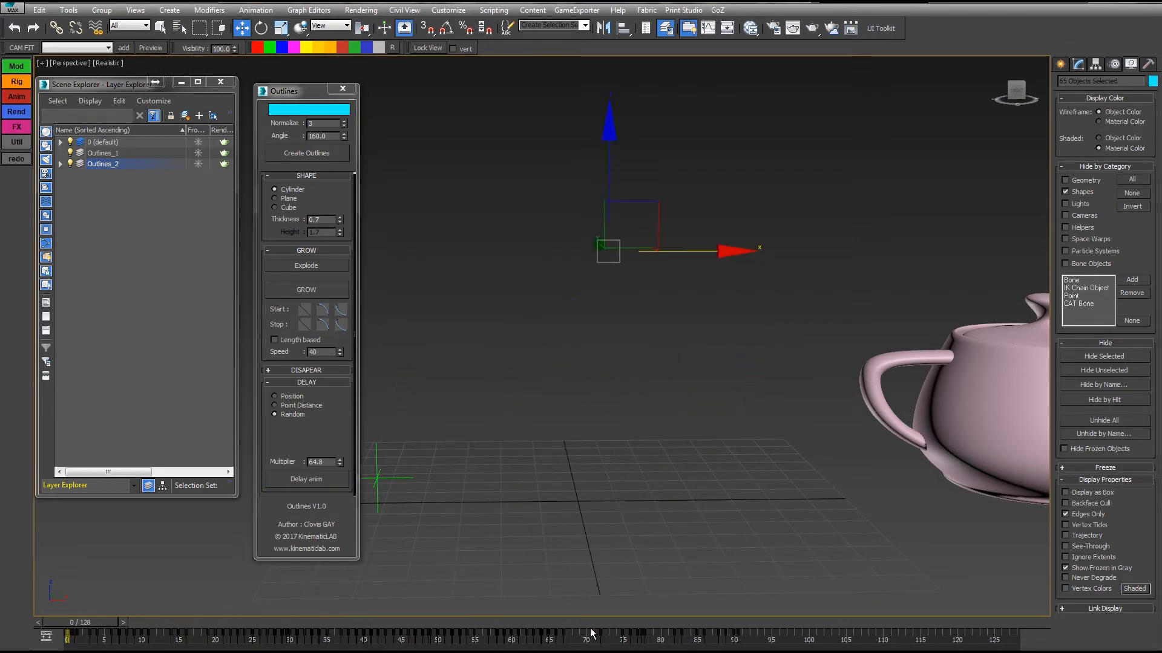
key(/)
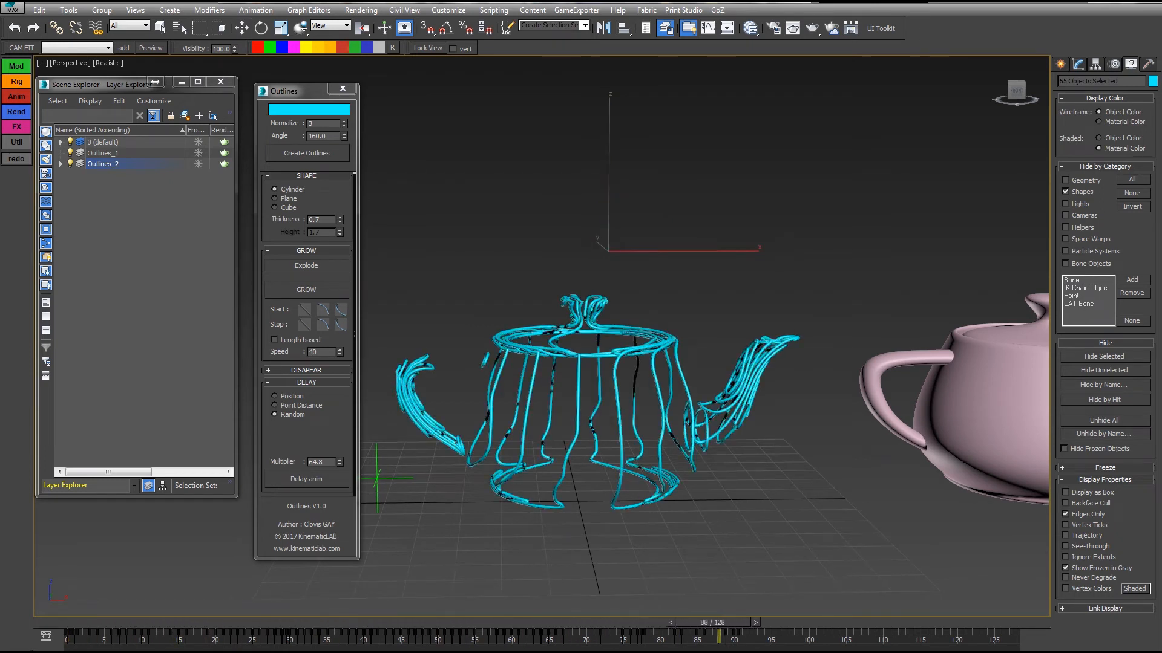
key(w)
key(Home)
Reapply the random delay several times at frame 0 and play the animation.
click(330, 479)
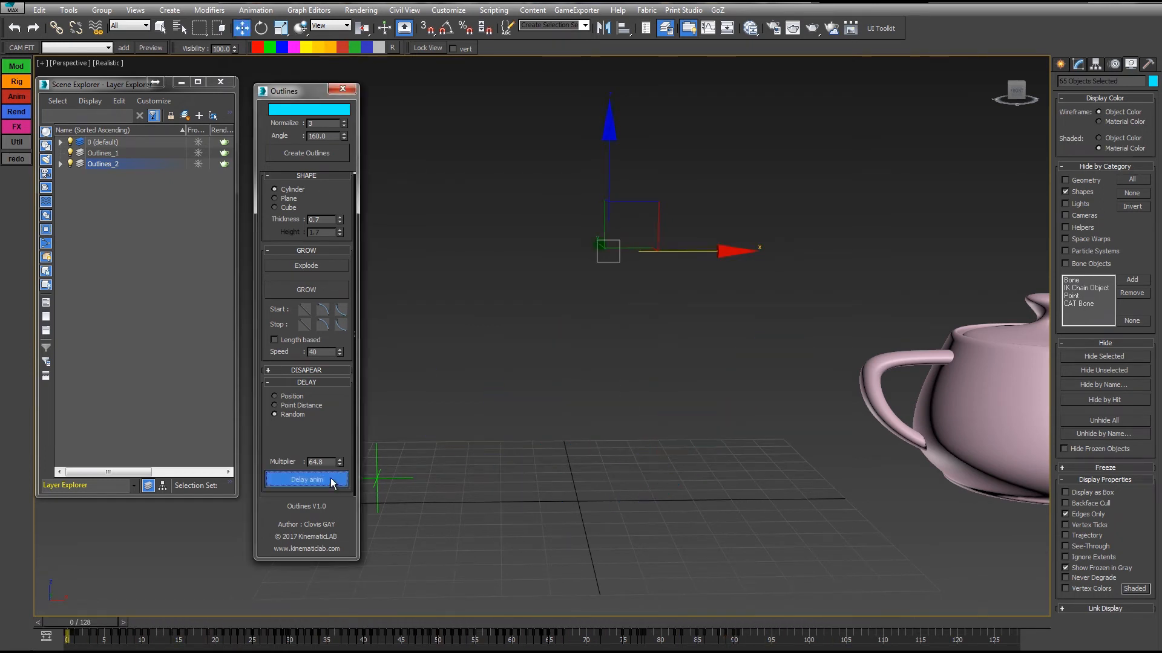
click(313, 481)
click(311, 479)
click(311, 480)
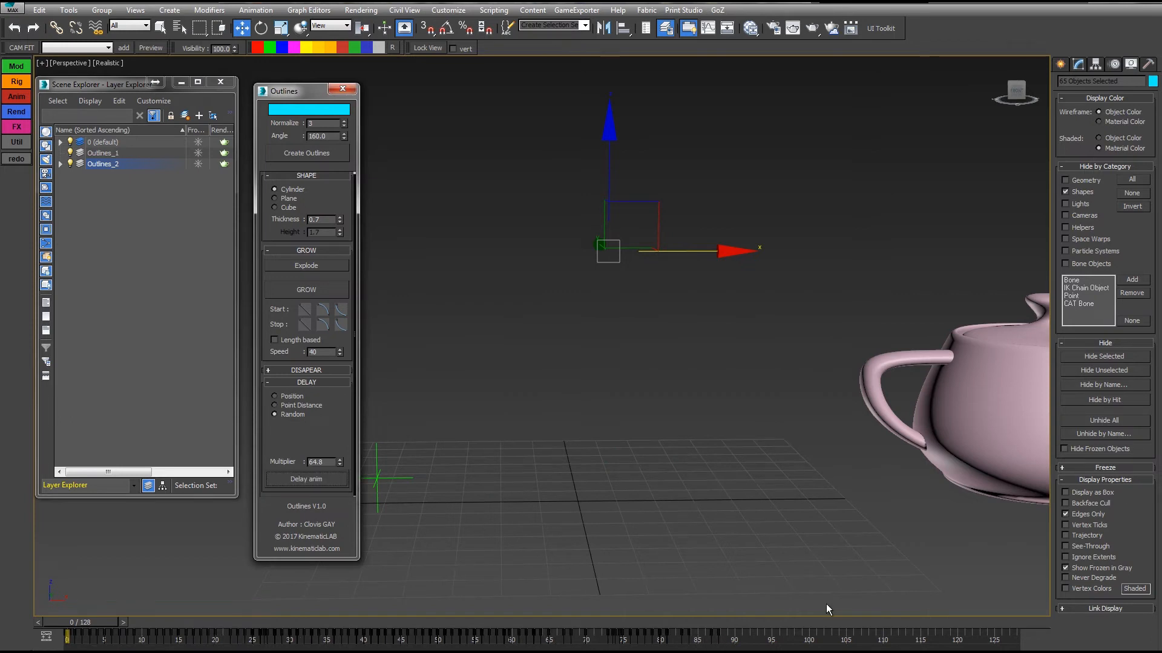
key(slash)
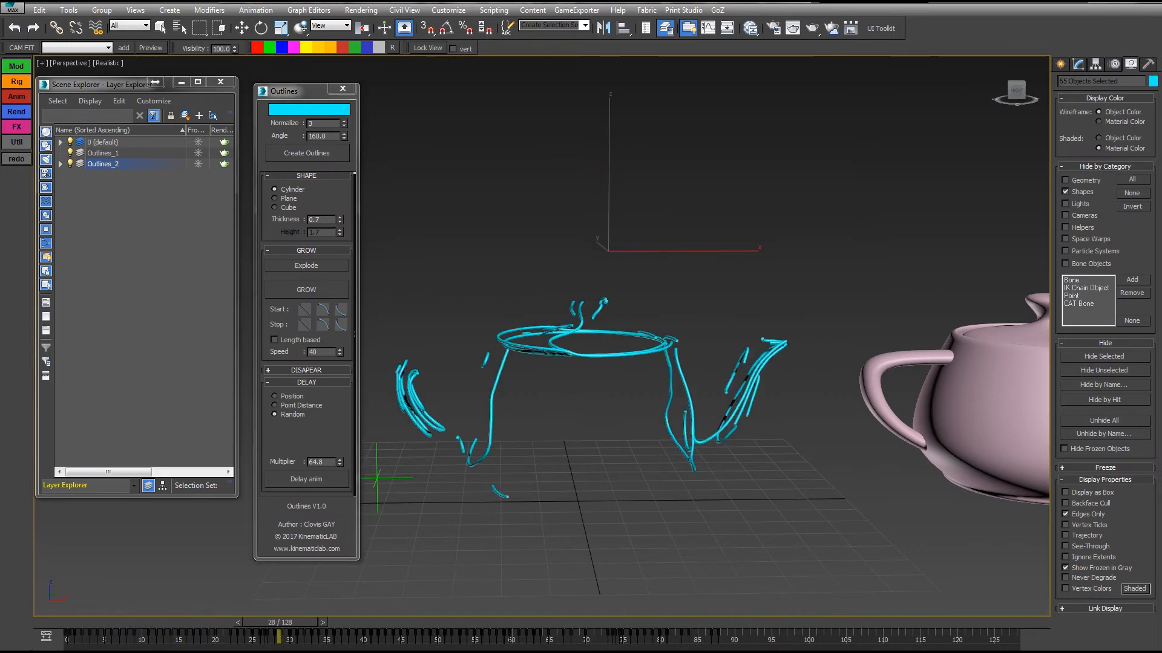
key(slash)
Generate further random delay variations on the outlines and scrub the timeline to frame 61.
click(311, 480)
click(311, 480)
click(313, 480)
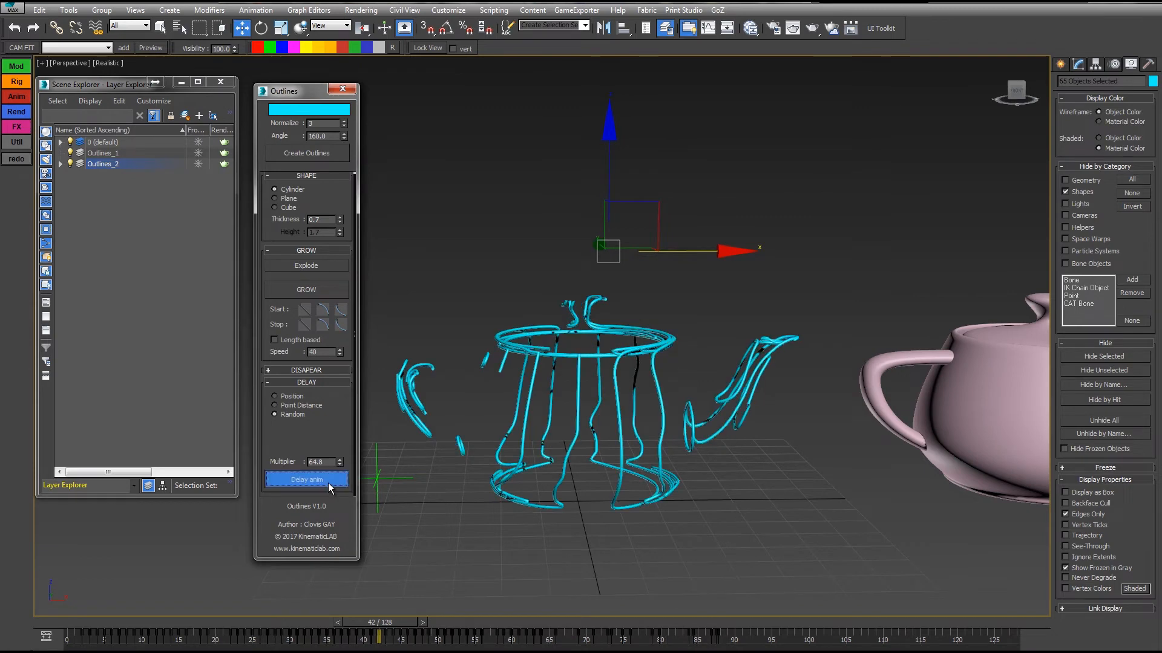
drag(397, 622, 536, 596)
Set the delay Multiplier to 76.9 and then 13.4, apply the random delay and play the animation from the start.
drag(339, 462, 344, 398)
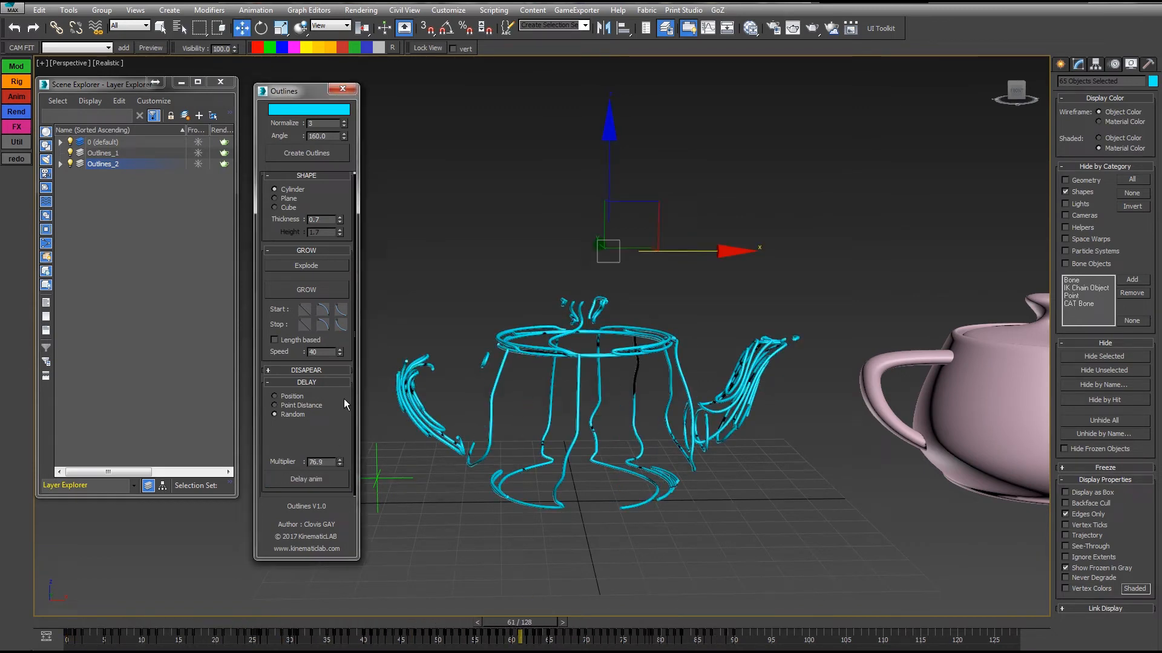
right_click(337, 461)
drag(337, 461, 335, 417)
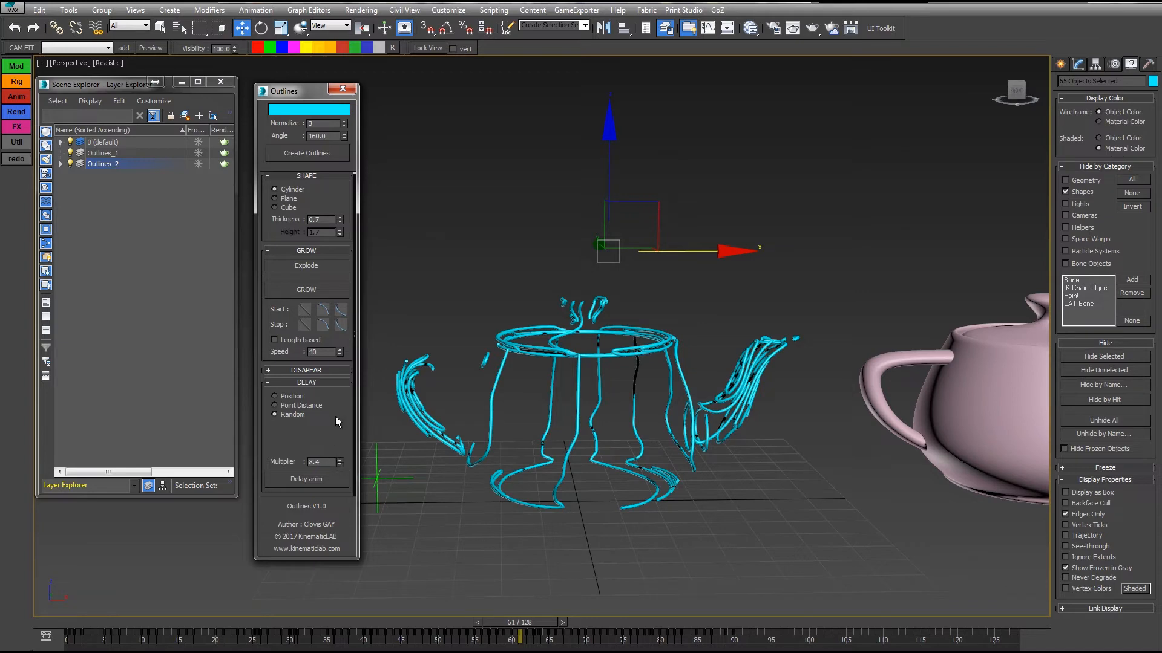
click(330, 488)
click(336, 479)
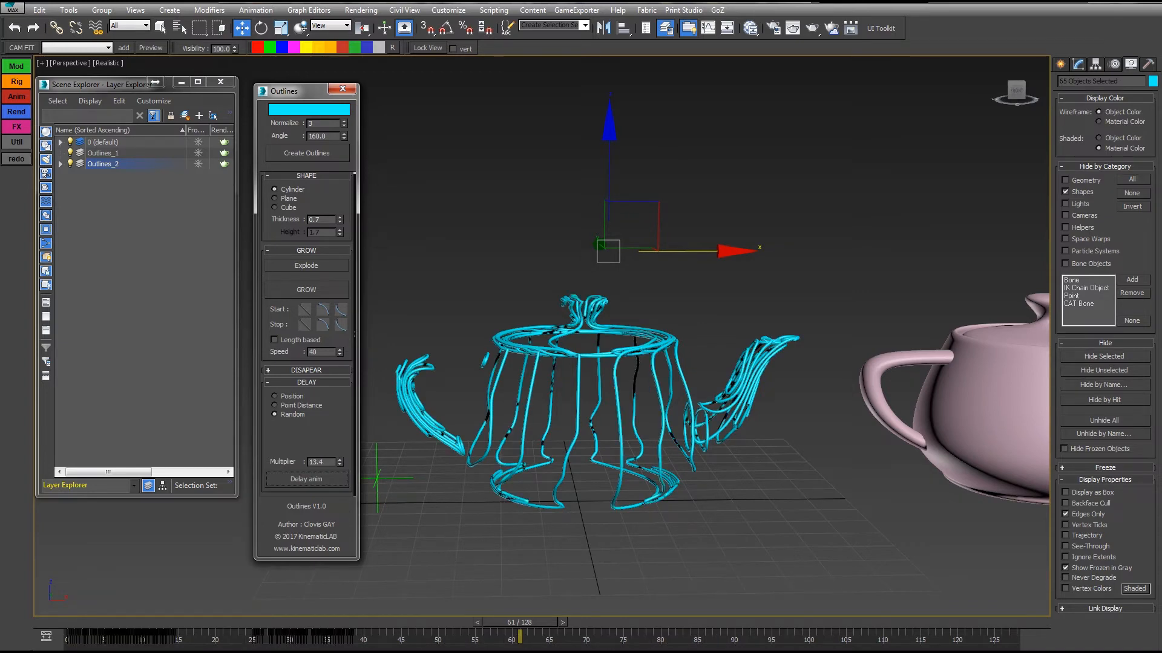
key(Home)
key(slash)
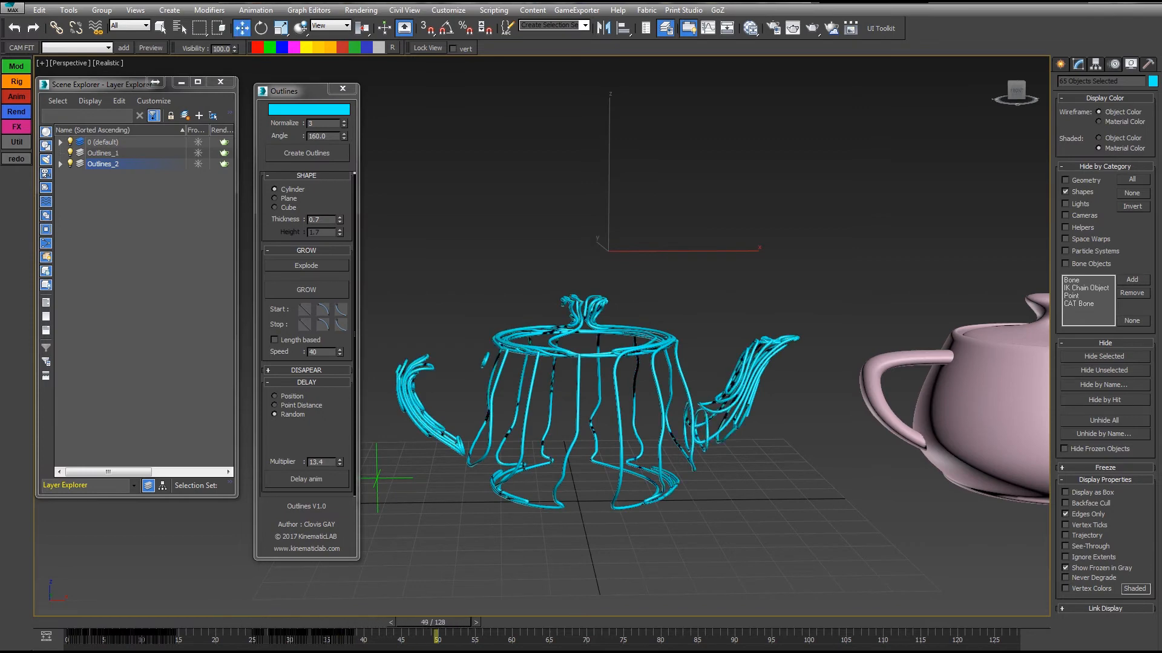
Return the timeline to frame 0 and replay the randomly delayed outline animation, stopping at frame 34.
key(slash)
key(Home)
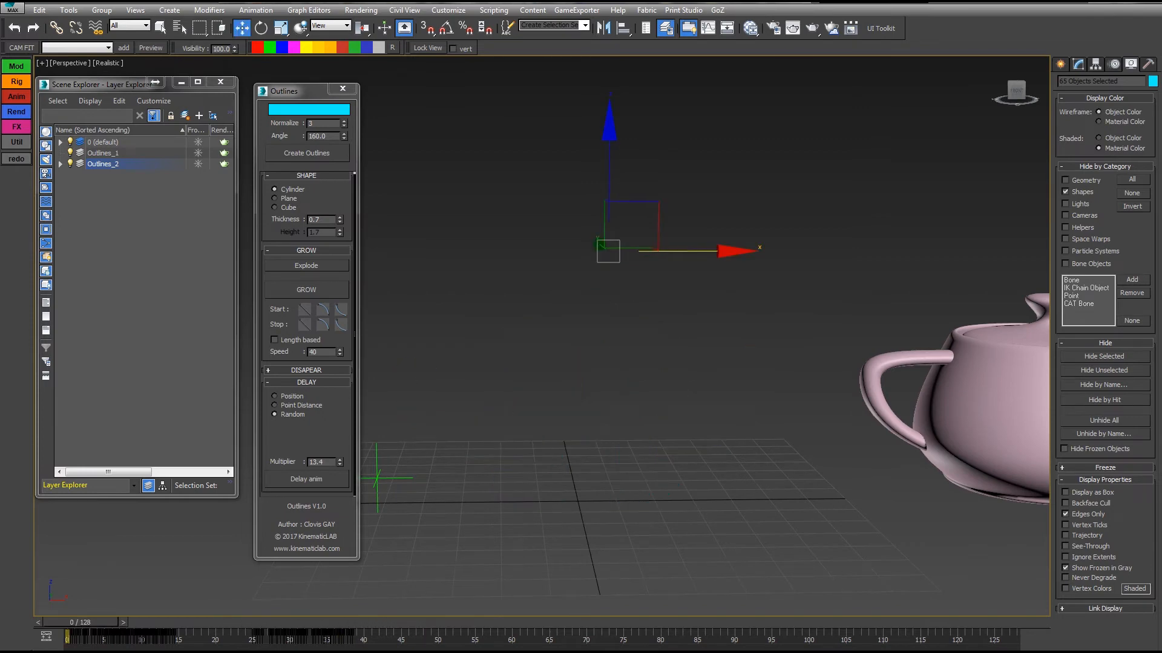
key(slash)
key(slash)
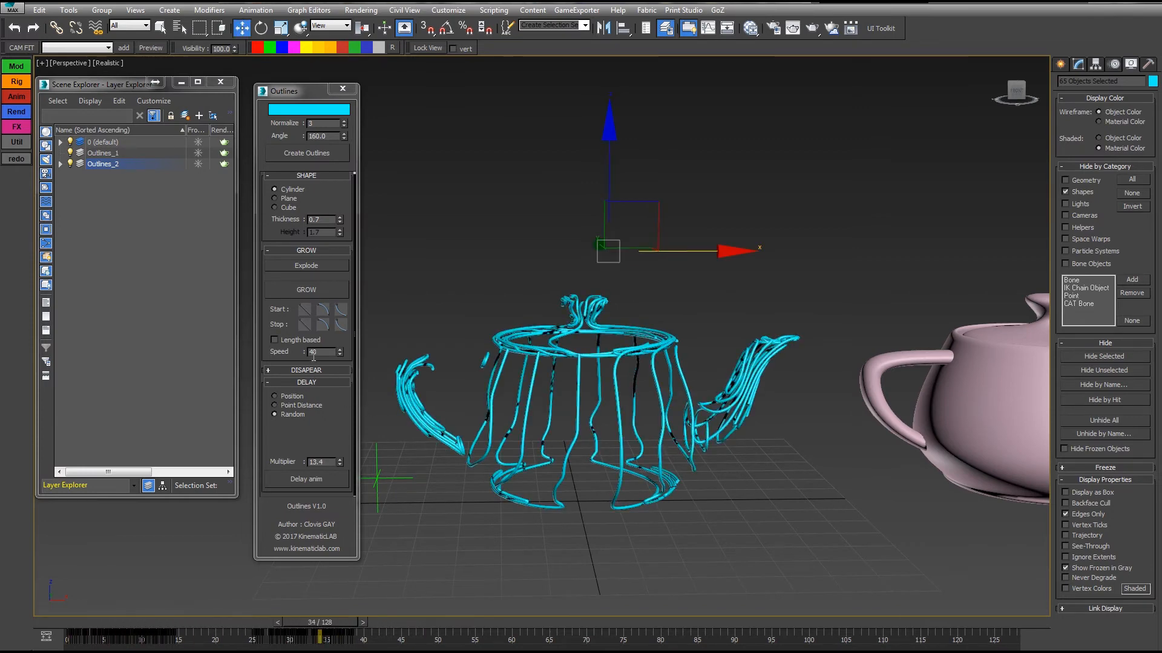
Reveal the disappear settings and make the outlines' growth length based with a Speed of 80.
click(305, 370)
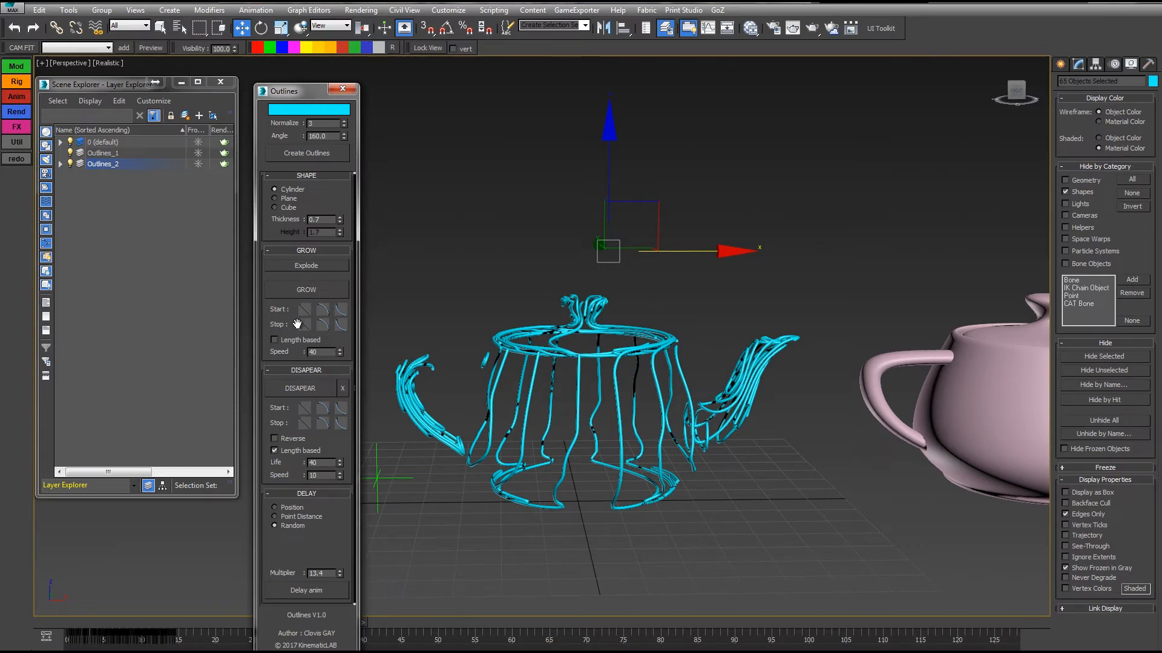
click(277, 340)
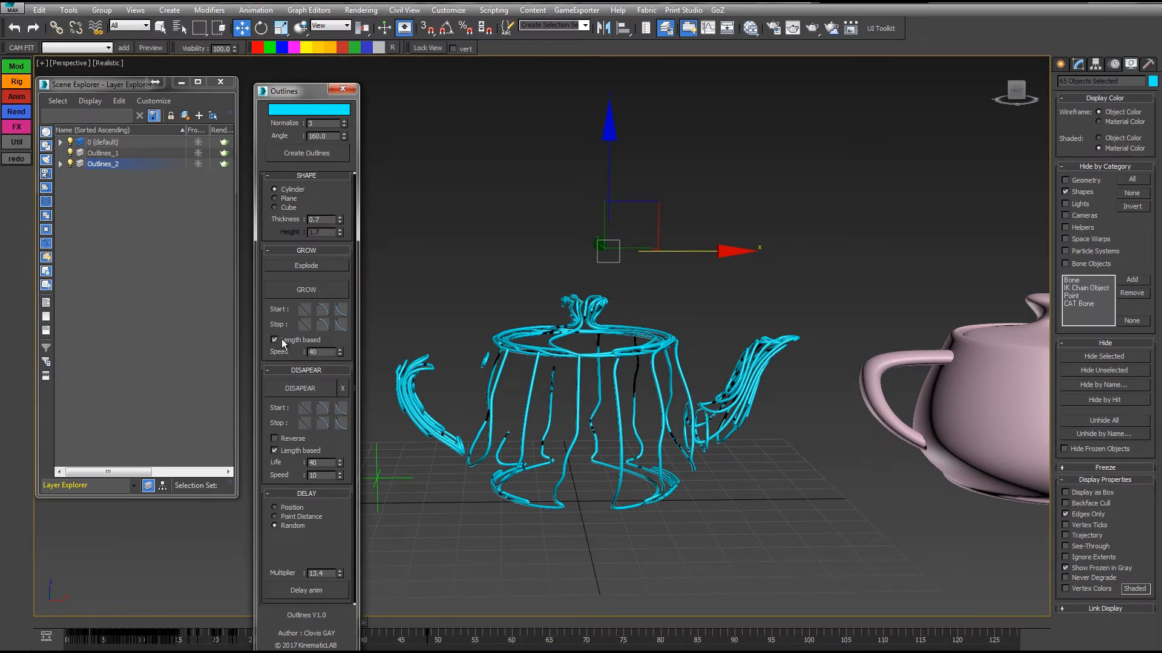
drag(282, 96, 303, 52)
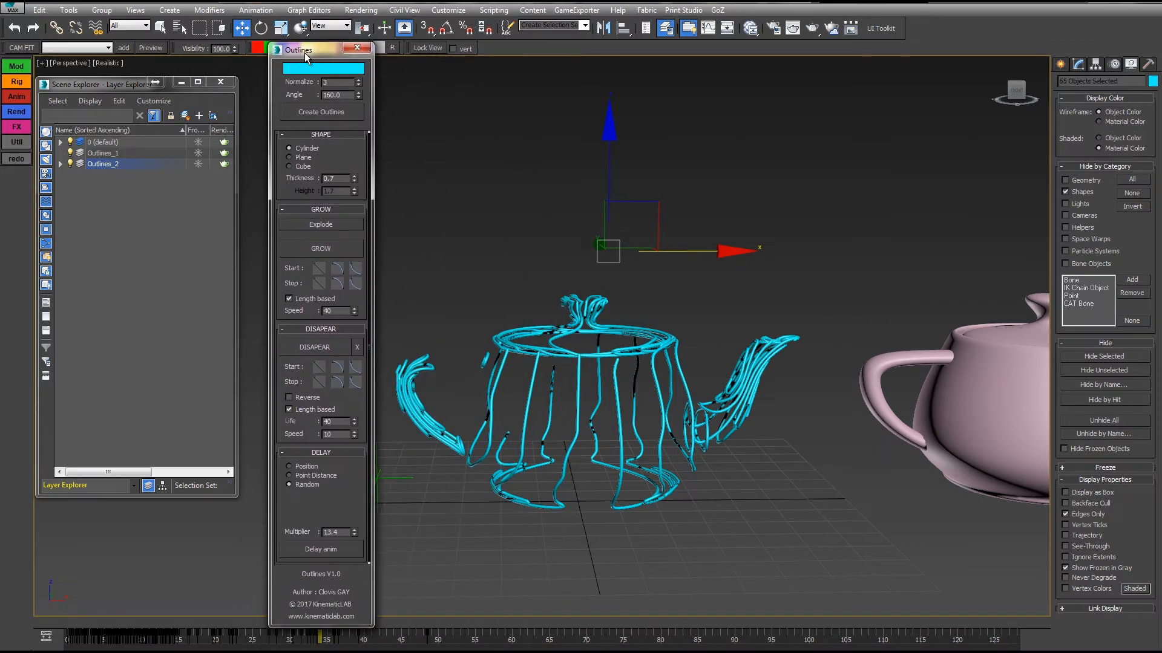
double_click(333, 310)
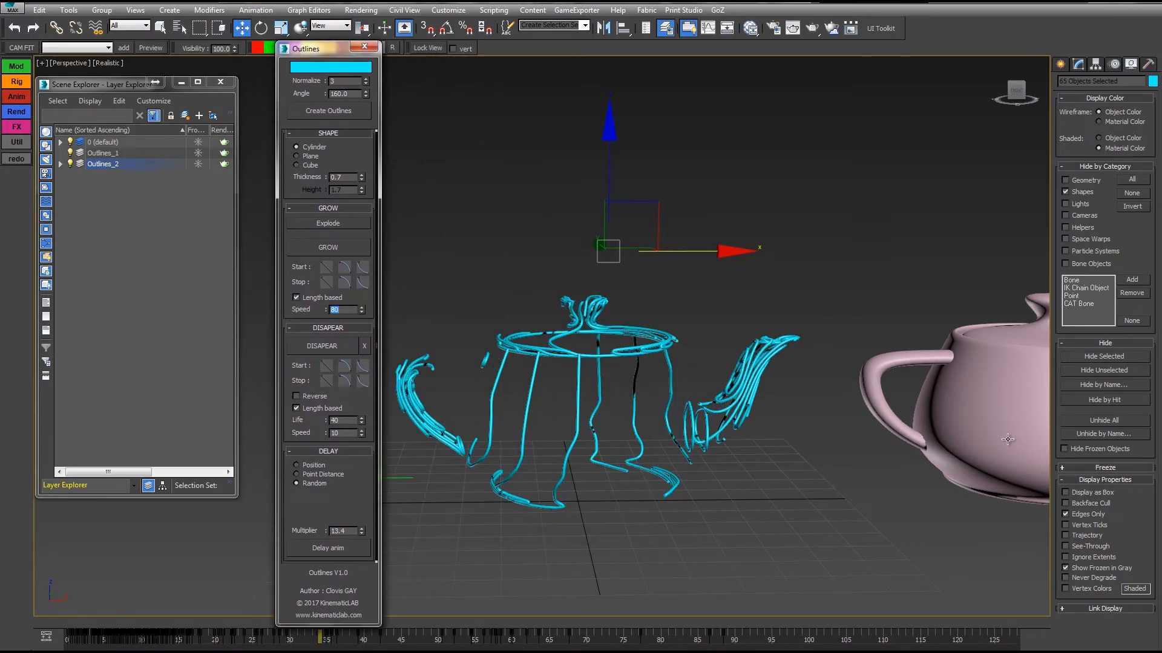
key(Return)
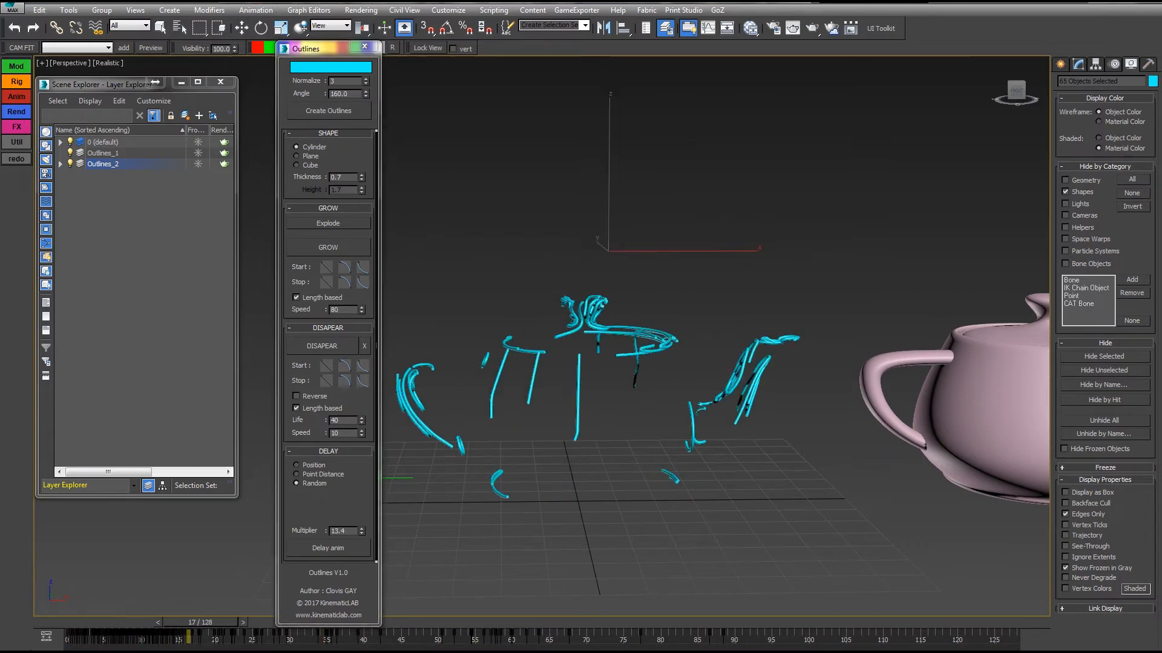
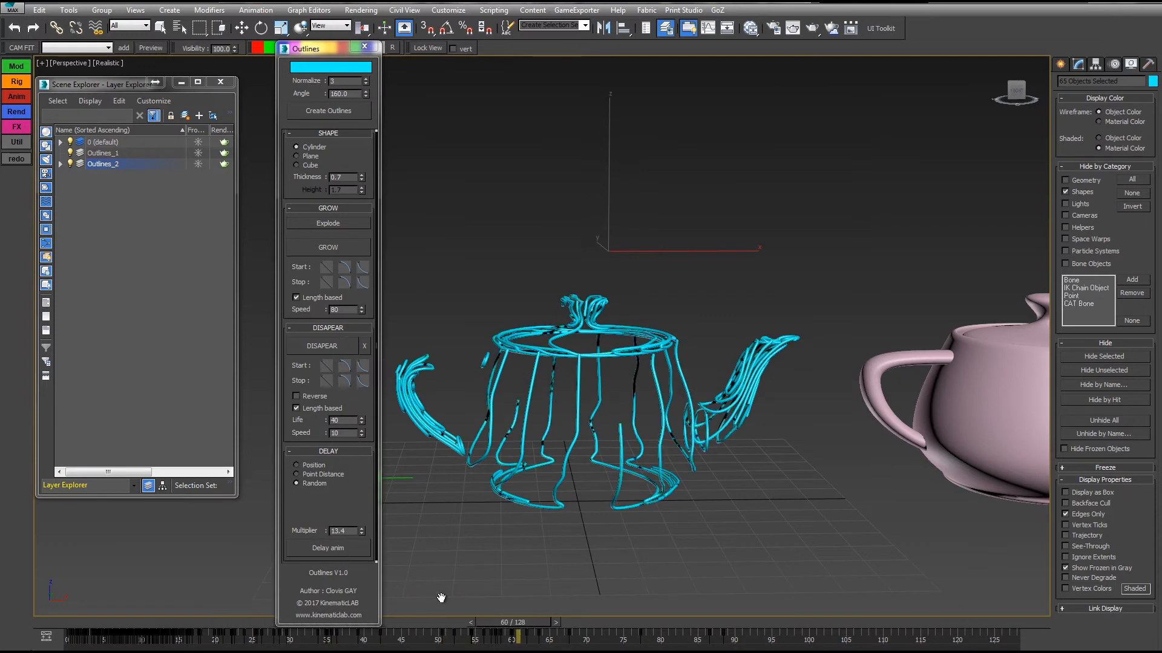
Scrub to frame 46, reset the delay Multiplier to 0.0, apply the delay and play the outline animation from the start.
drag(438, 621, 408, 622)
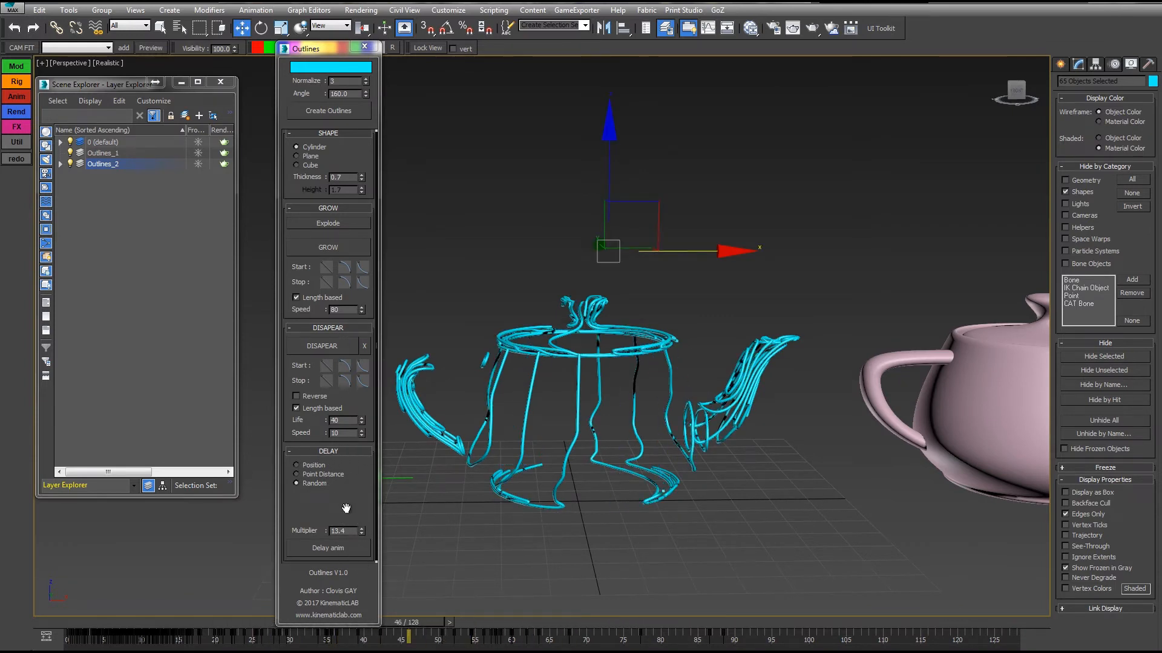
right_click(362, 532)
click(333, 553)
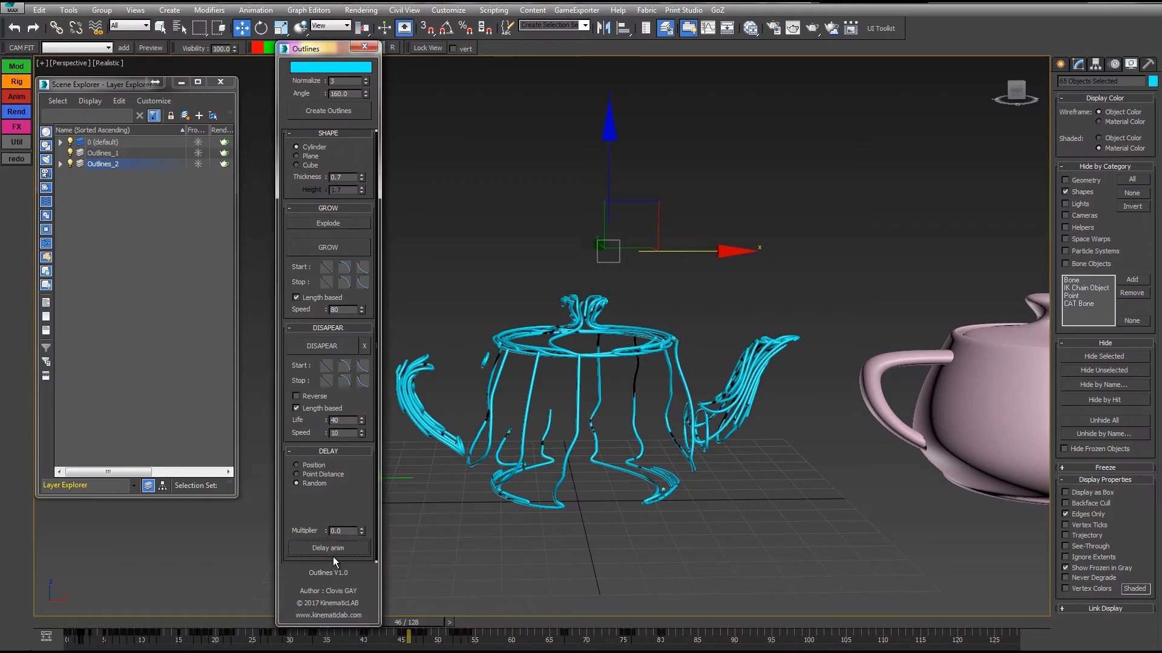
key(Home)
key(slash)
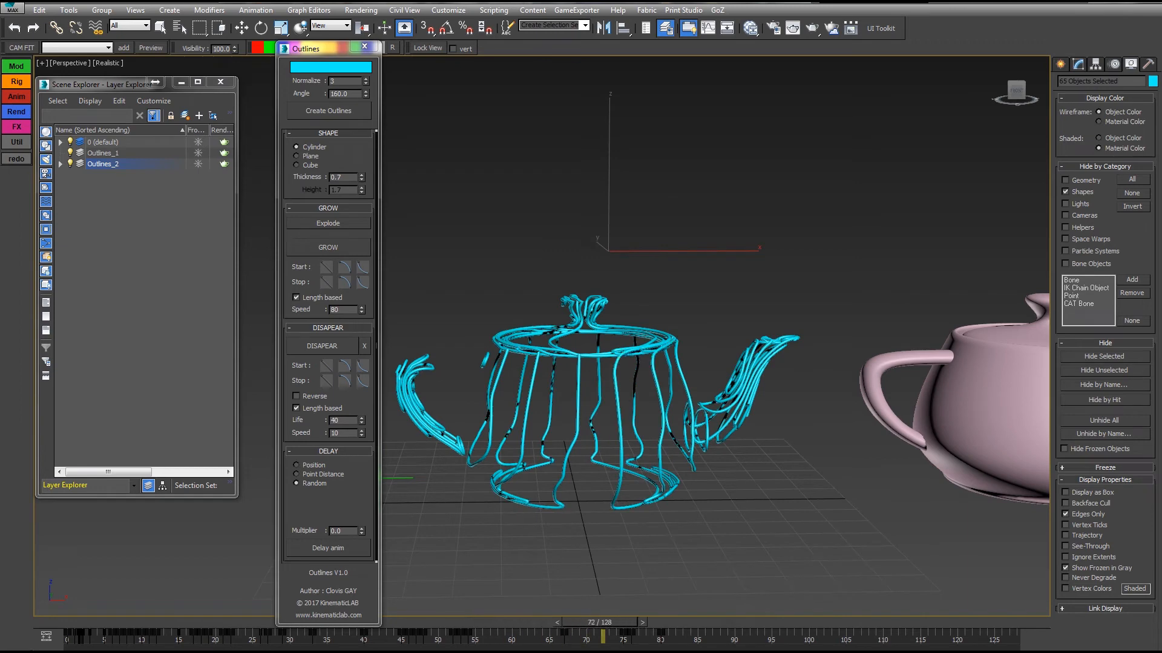
key(slash)
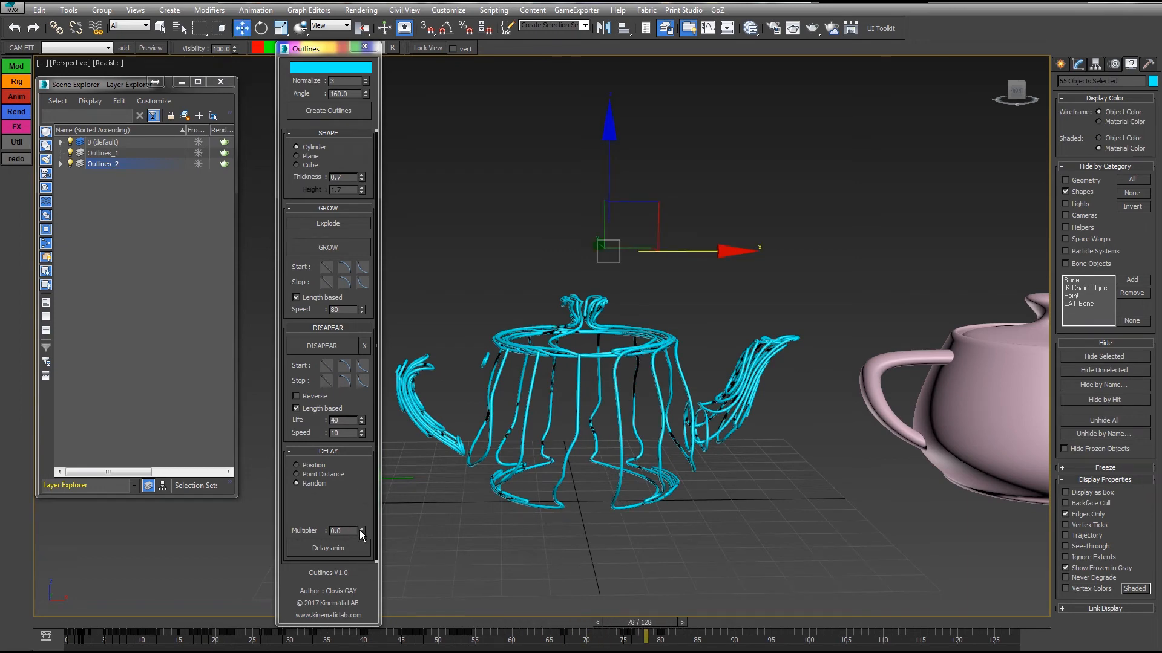
Set the delay Multiplier to 18.1, apply the random delay and play the animation from the start.
drag(361, 533, 342, 413)
click(339, 547)
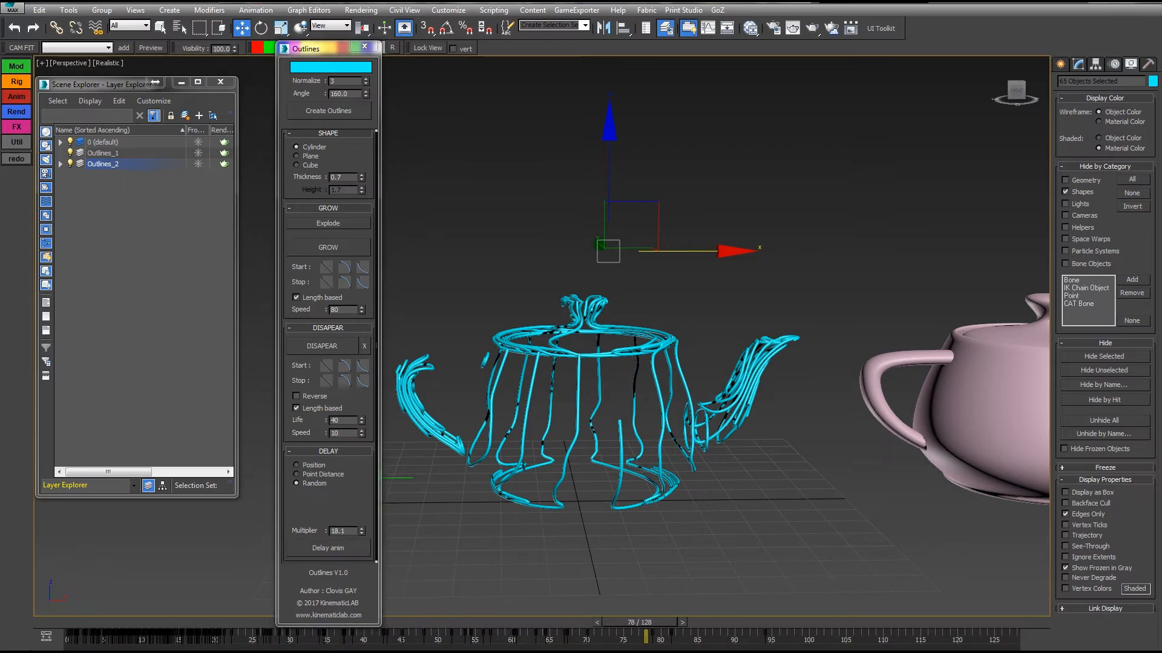
key(Home)
key(slash)
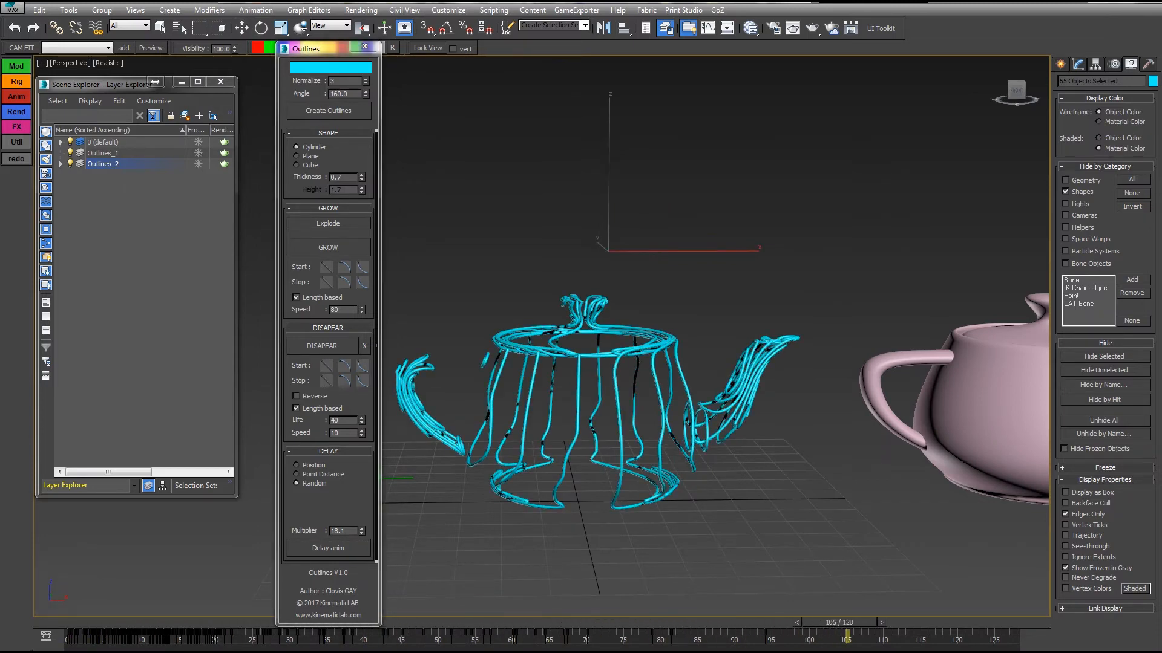
key(slash)
Scrub the delayed outline animation to frame 70, look at the teapots from above and return to frame 0.
key(Home)
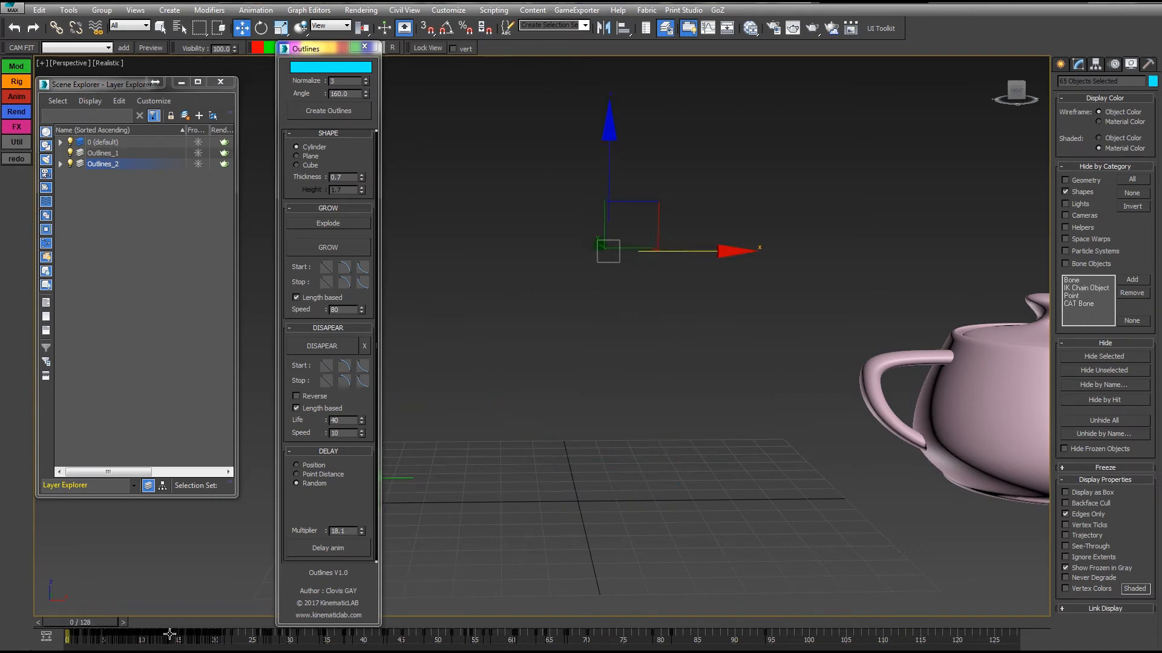
drag(65, 625, 571, 588)
scroll(621, 435, down, 6)
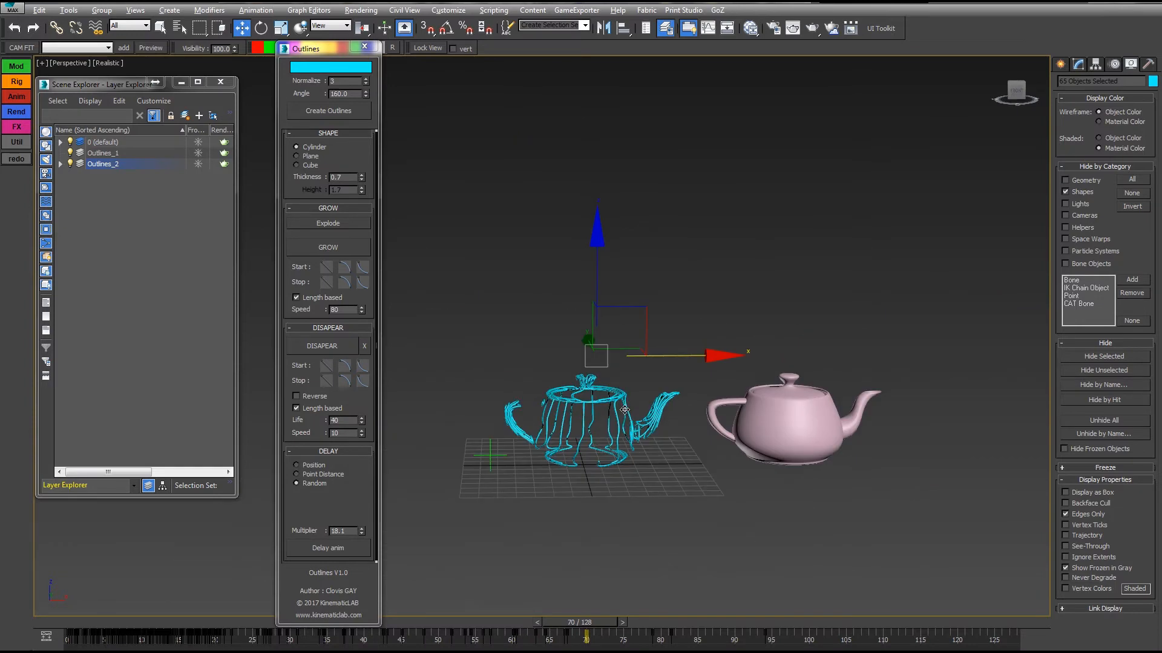
middle_drag(620, 434, 624, 435)
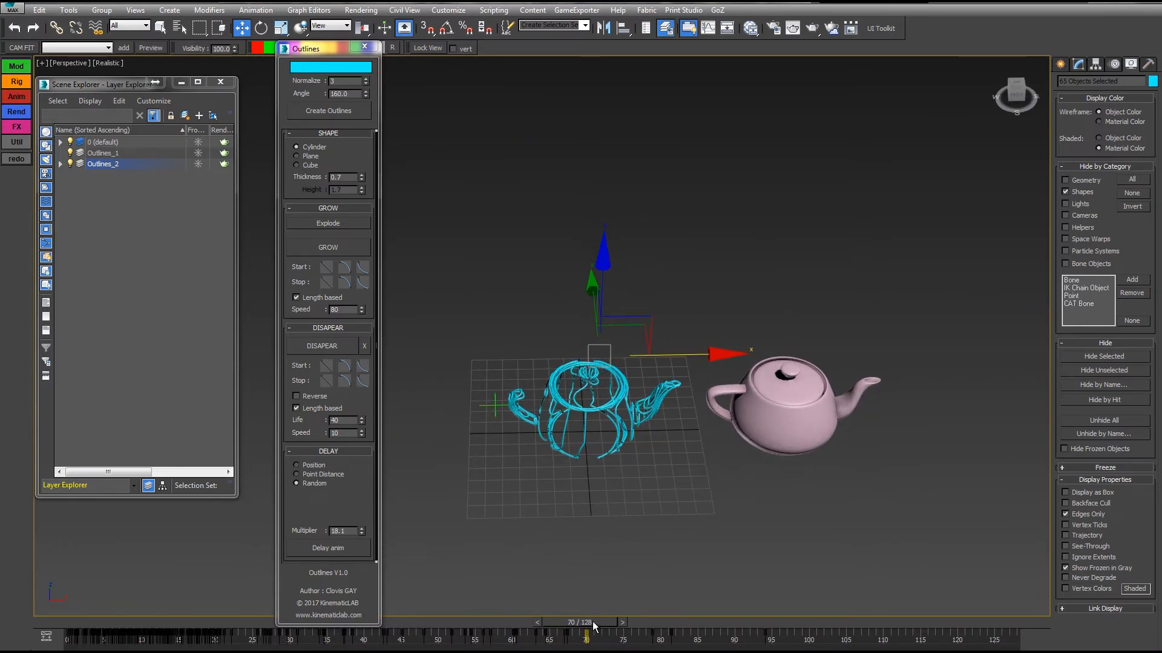
drag(593, 623, 71, 610)
key(w)
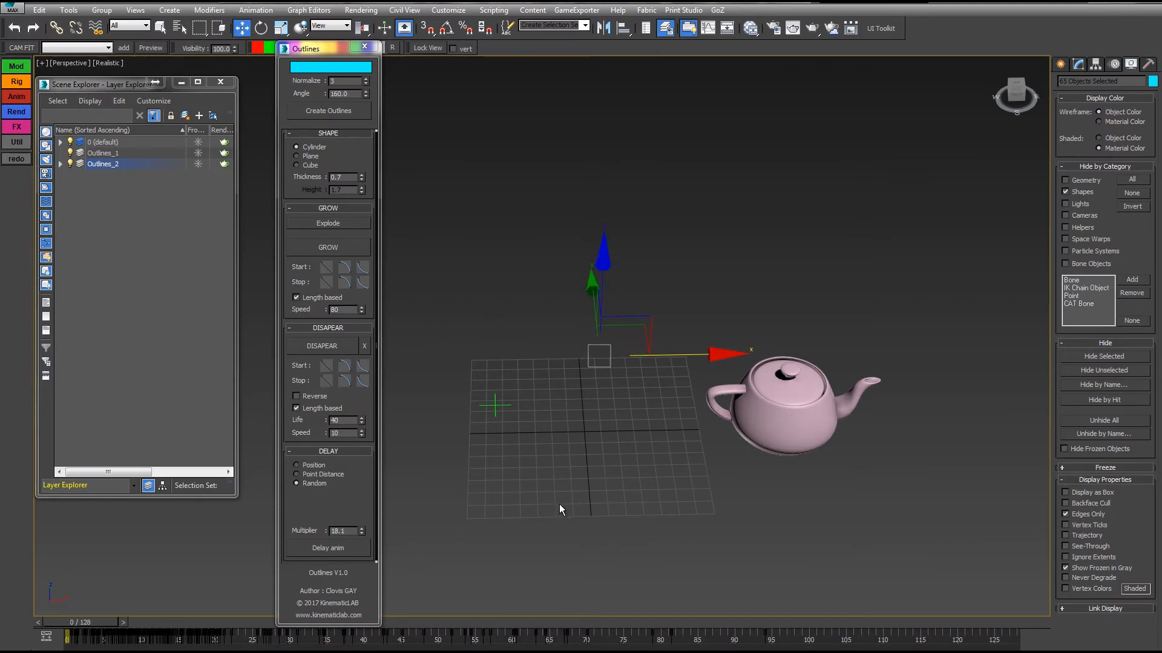
Delete all objects in the scene together with the Outlines_1 and Outlines_2 layers.
click(113, 145)
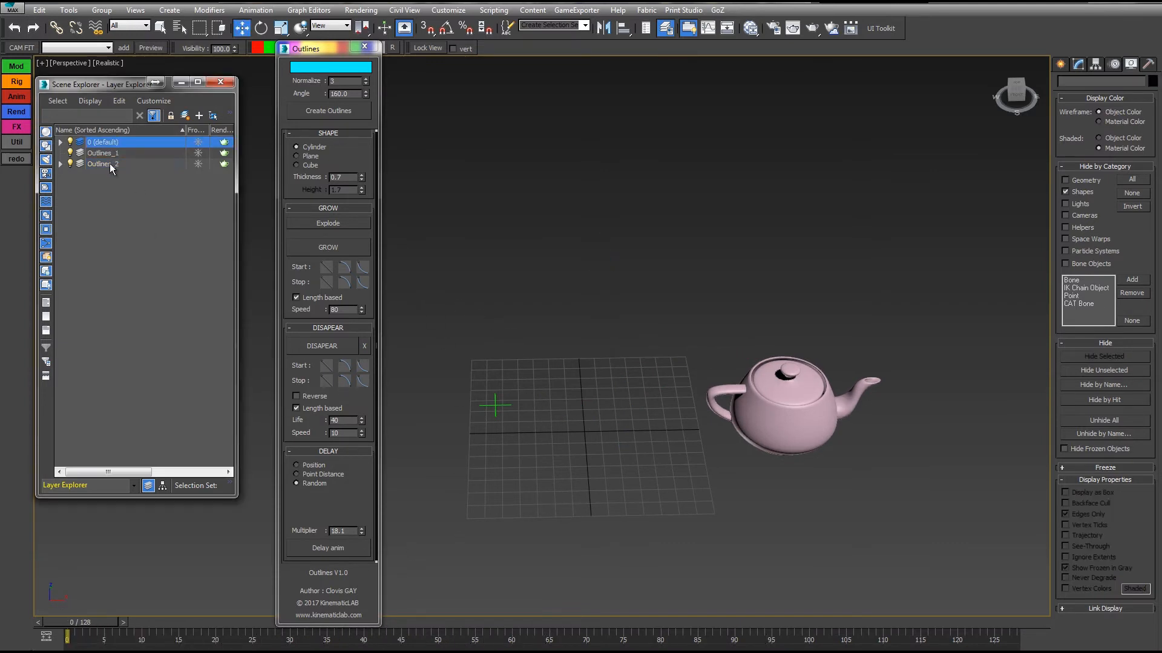
ctrl+click(107, 165)
right_click(136, 153)
click(151, 148)
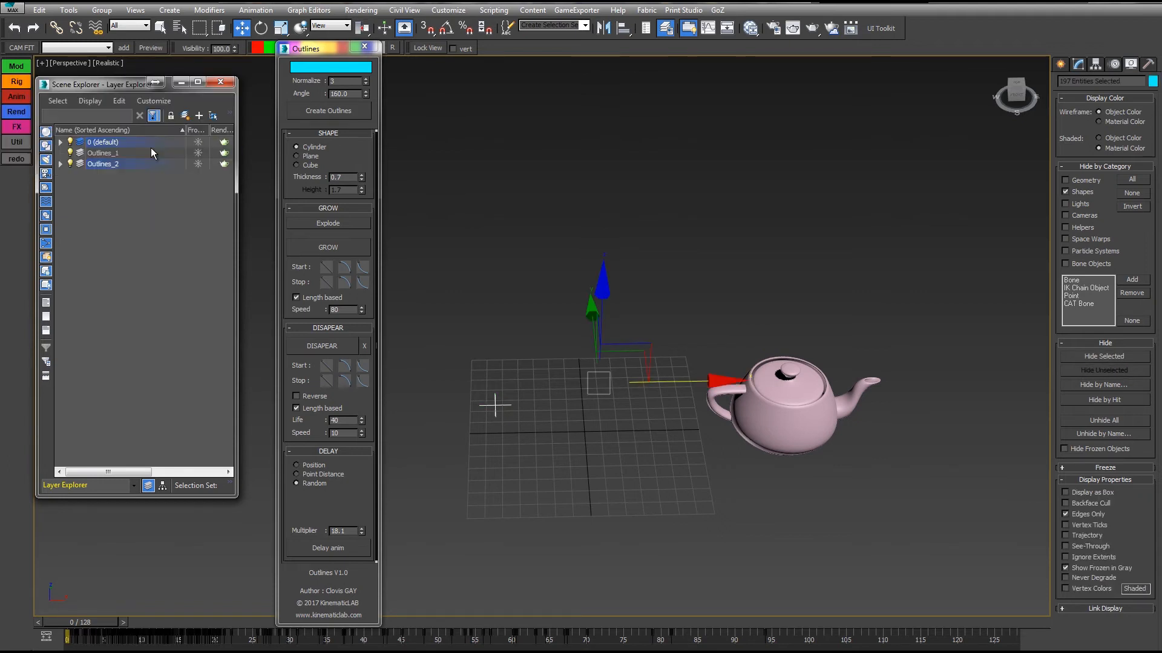
key(Delete)
click(104, 155)
ctrl+click(104, 165)
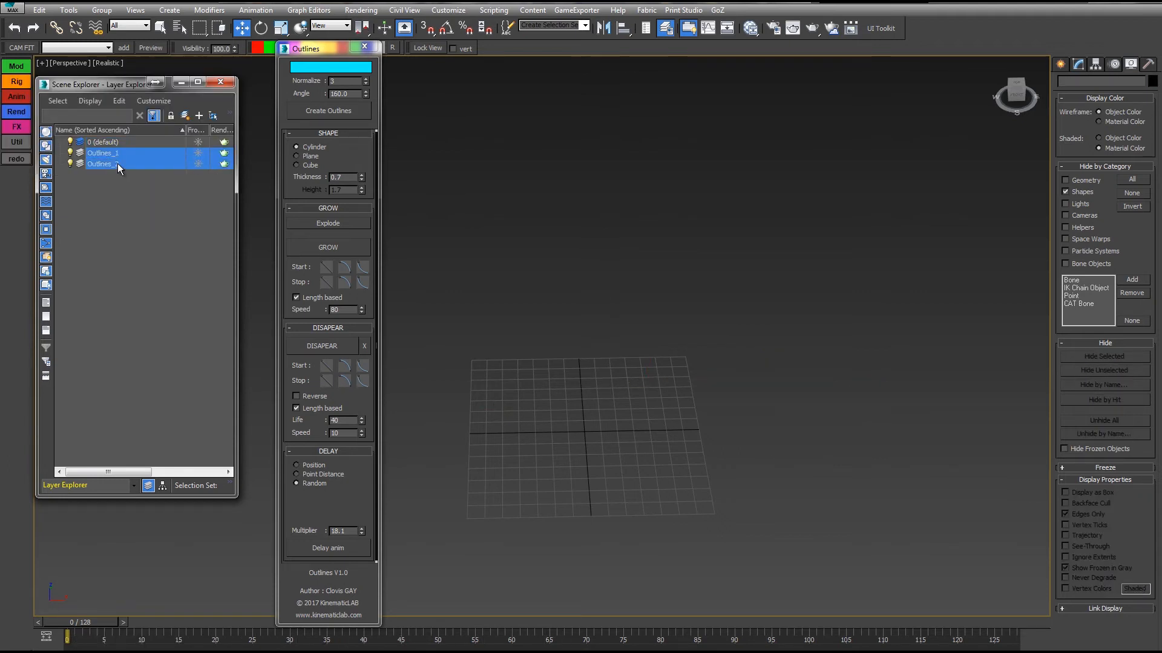
right_click(120, 161)
click(157, 224)
Draw a long S-shaped curved Line spline across the grid in the perspective view.
click(1060, 63)
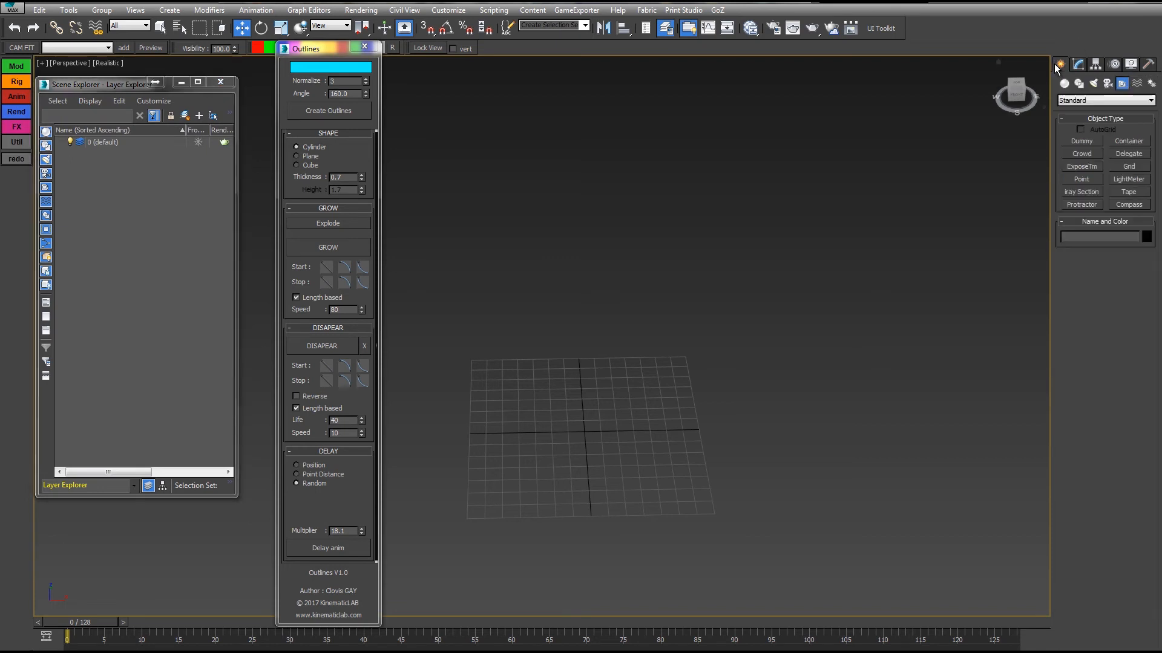
click(1079, 84)
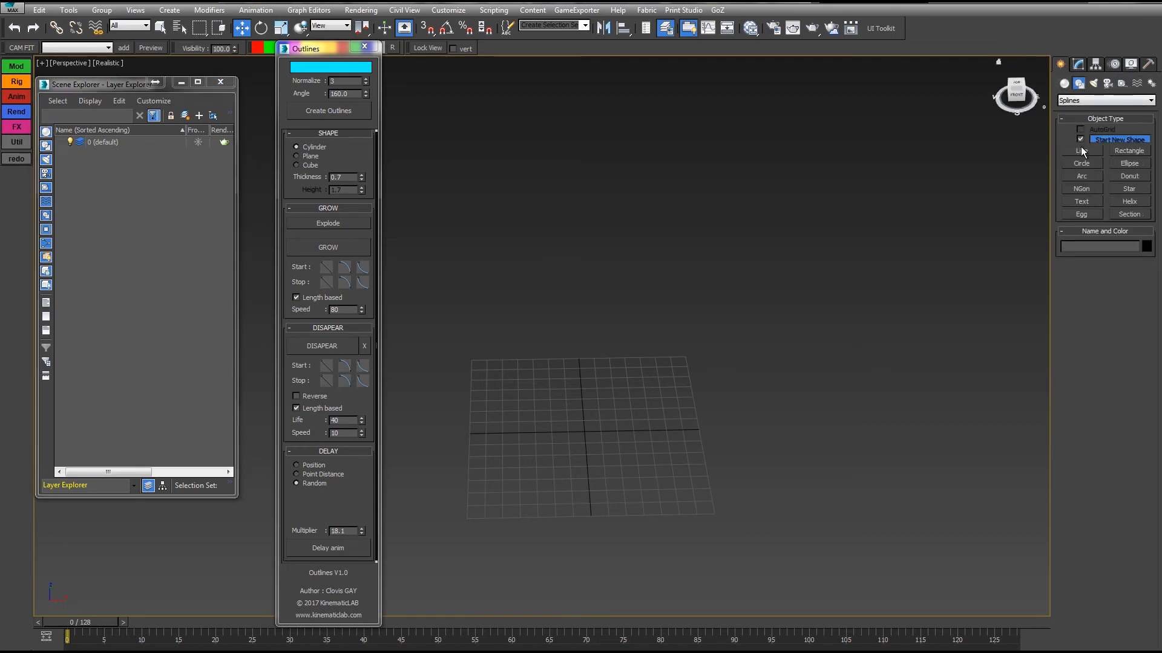
click(1082, 150)
drag(463, 492, 434, 469)
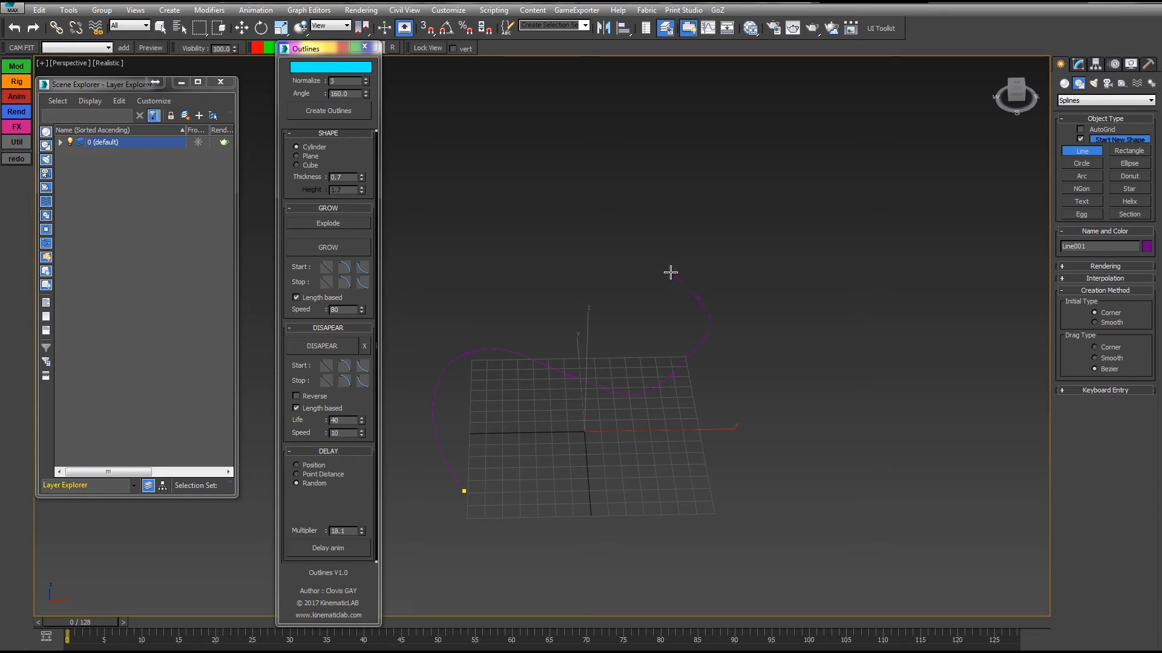
Draw four Circle splines of different sizes around the upper and right-hand parts of the curved line.
click(1082, 163)
drag(625, 326, 674, 330)
drag(730, 272, 743, 284)
drag(756, 320, 765, 330)
drag(733, 414, 763, 446)
key(w)
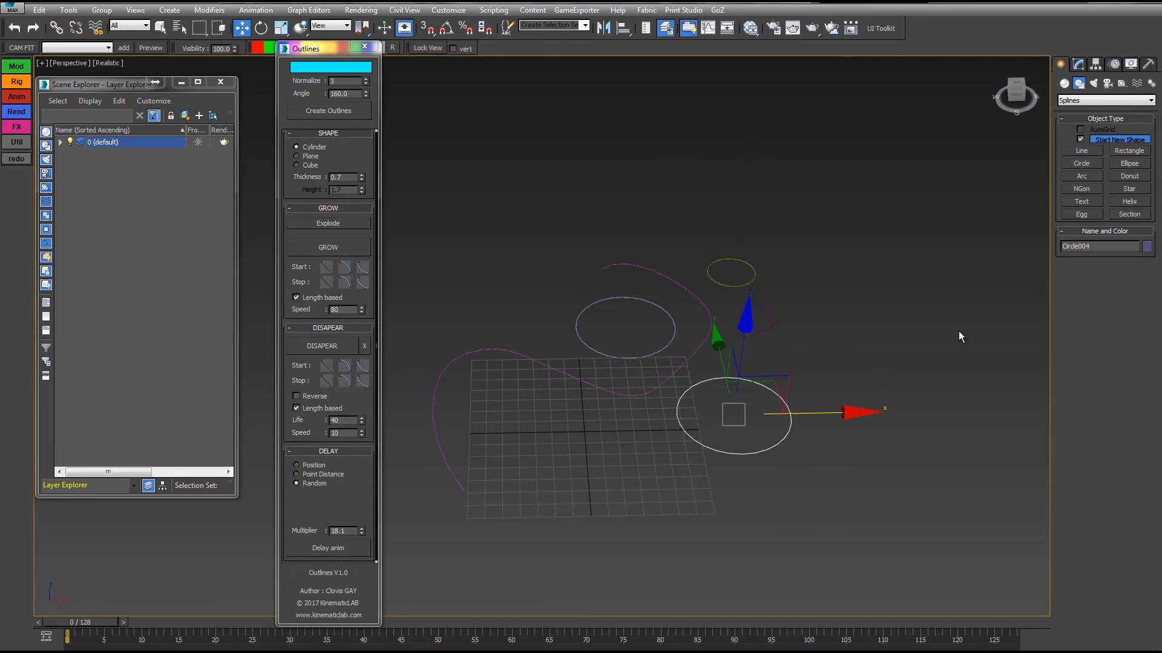
Draw a Donut spline at the front of the grid with radii of about 37.1 cm and 18 cm.
click(1129, 176)
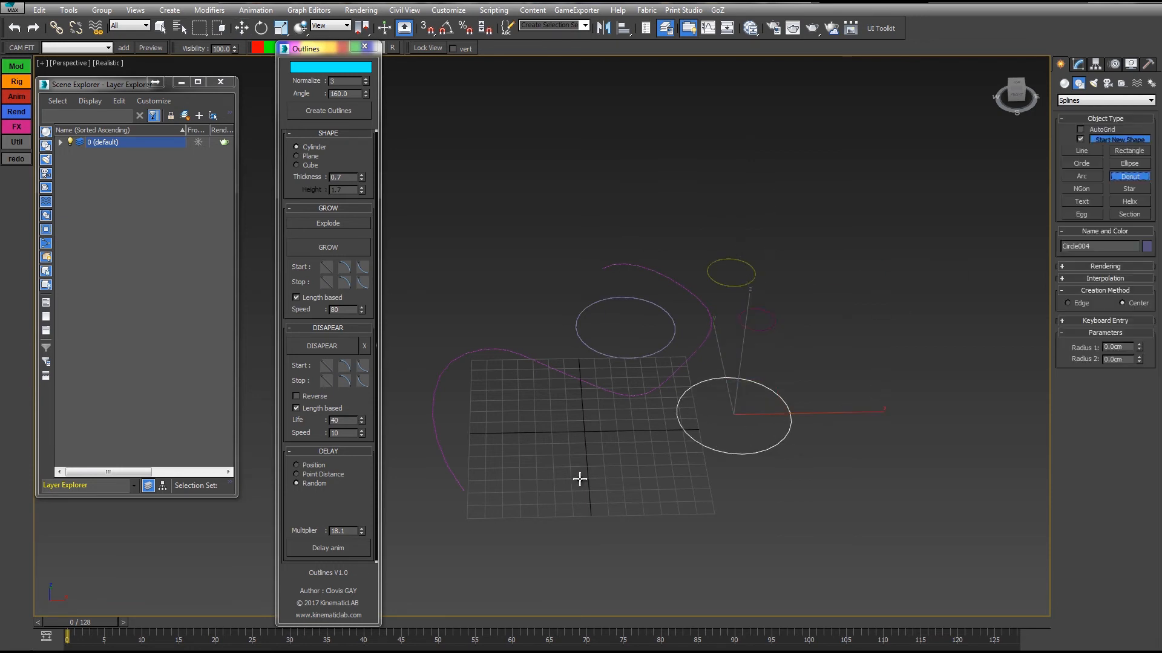
drag(590, 472, 626, 521)
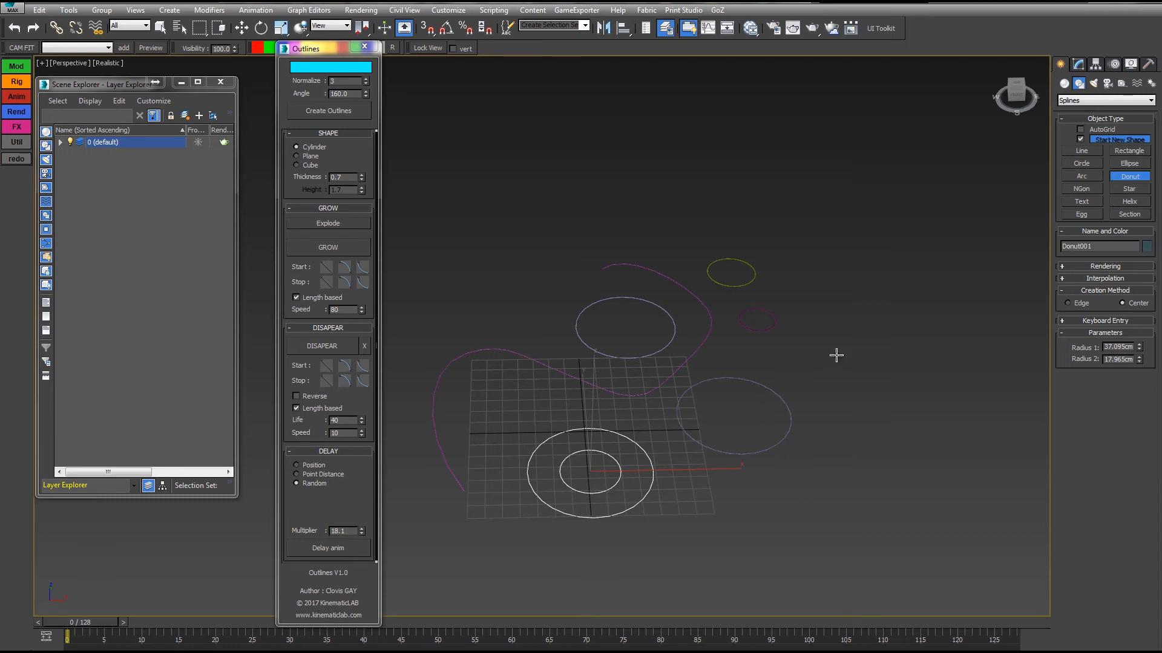
key(w)
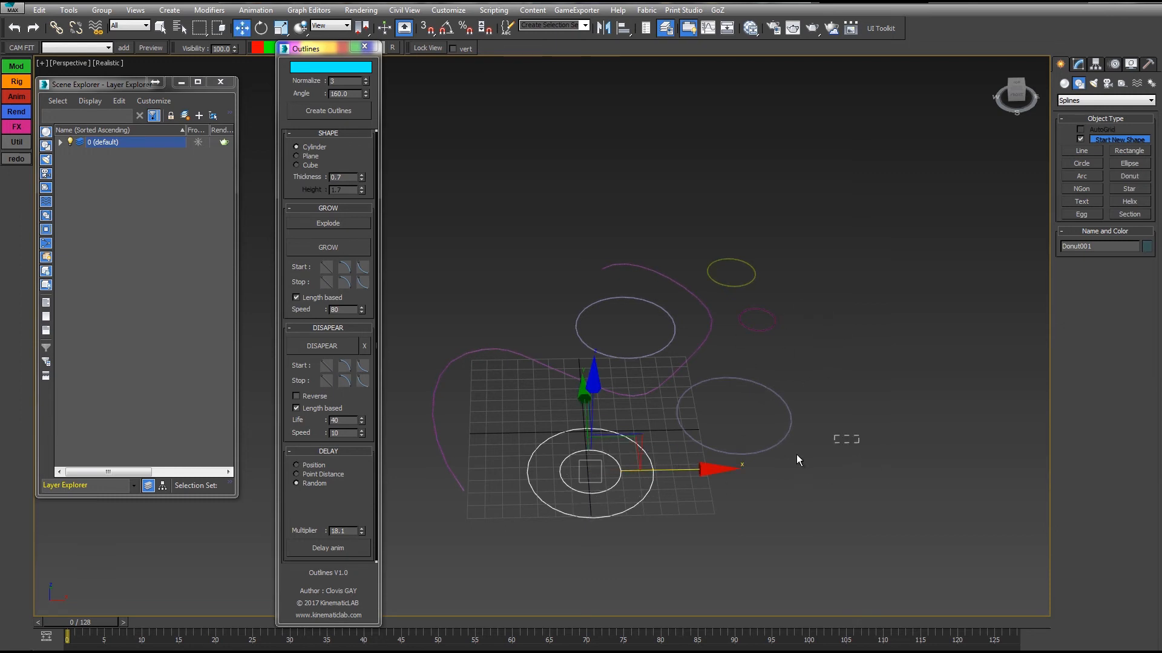
Turn on edged faces shading in the perspective view and select the donut spline.
click(737, 454)
click(586, 485)
click(502, 354)
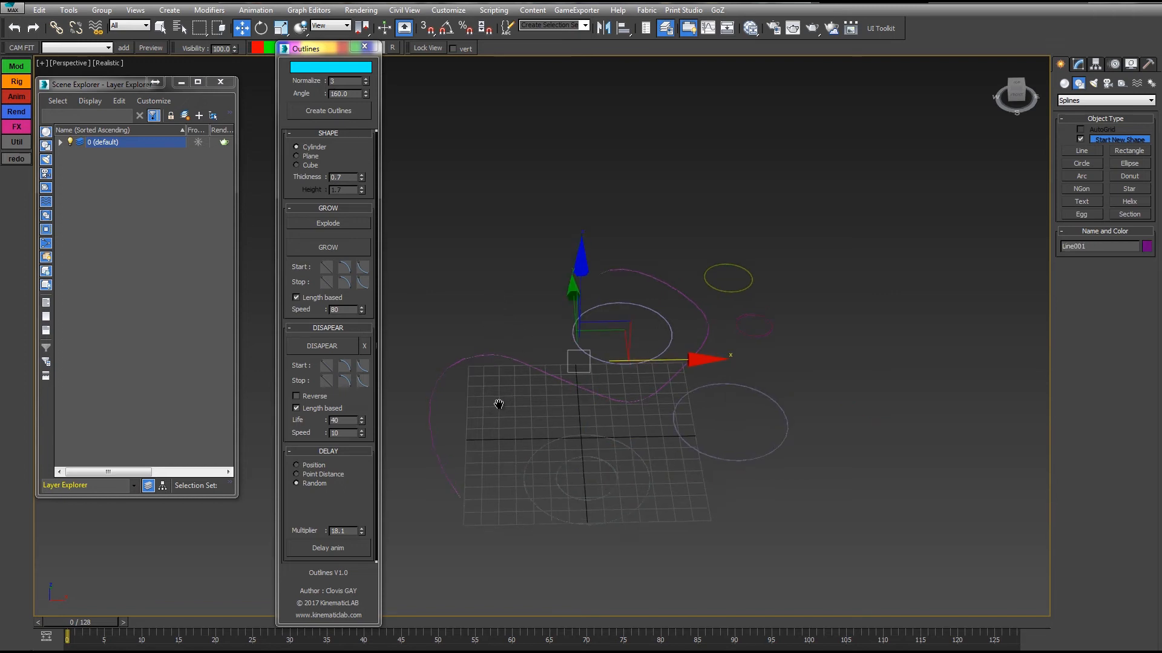
key(F4)
middle_drag(530, 455, 507, 394)
click(532, 434)
click(529, 425)
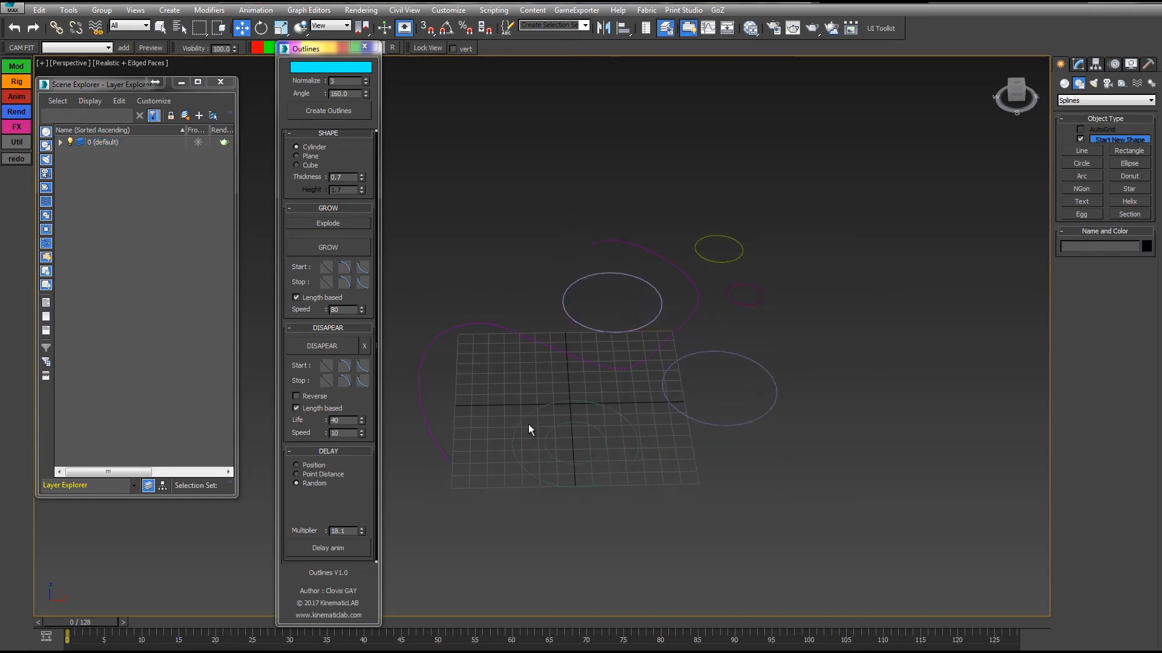
click(522, 416)
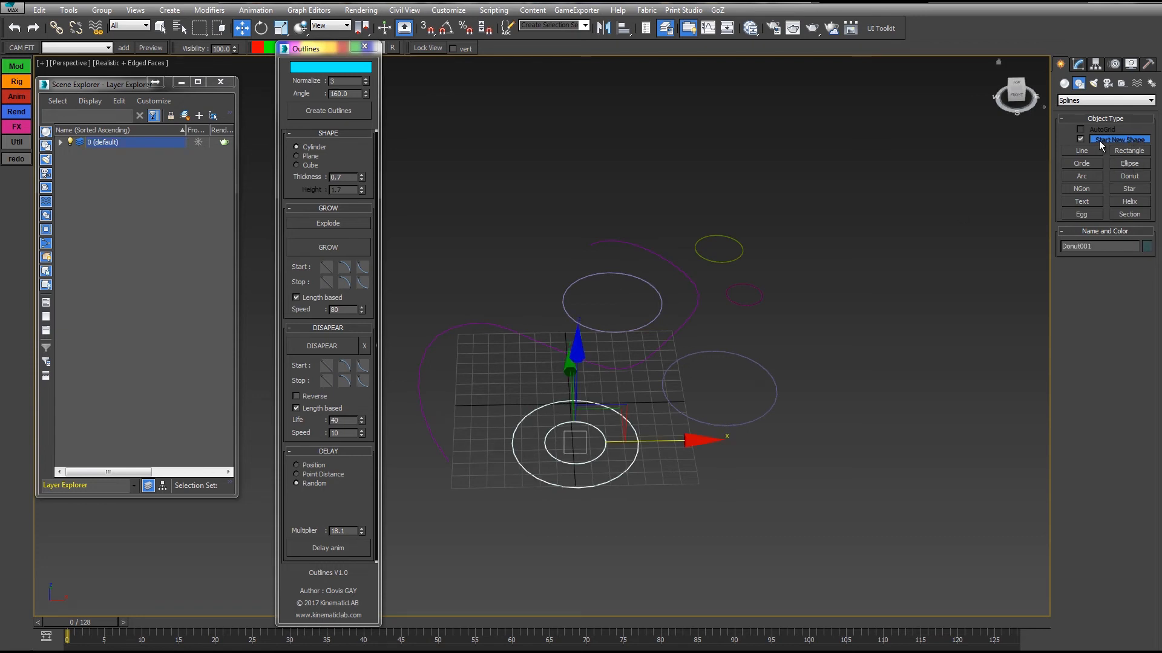
Convert the donut to an editable spline.
click(342, 221)
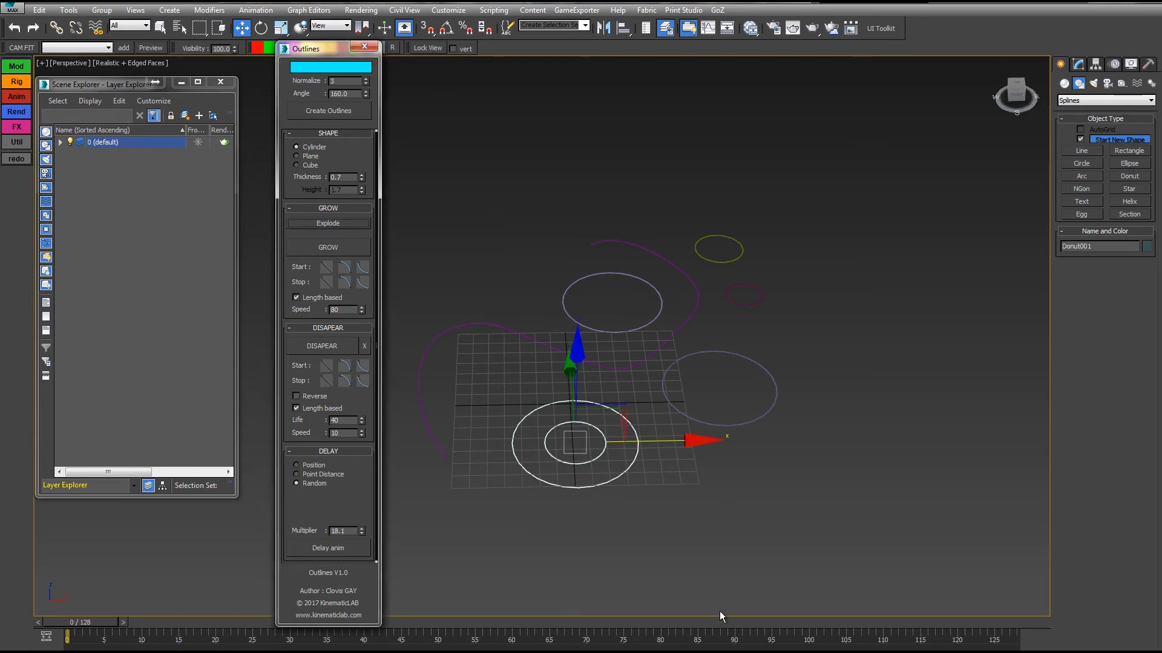
click(592, 485)
right_click(596, 477)
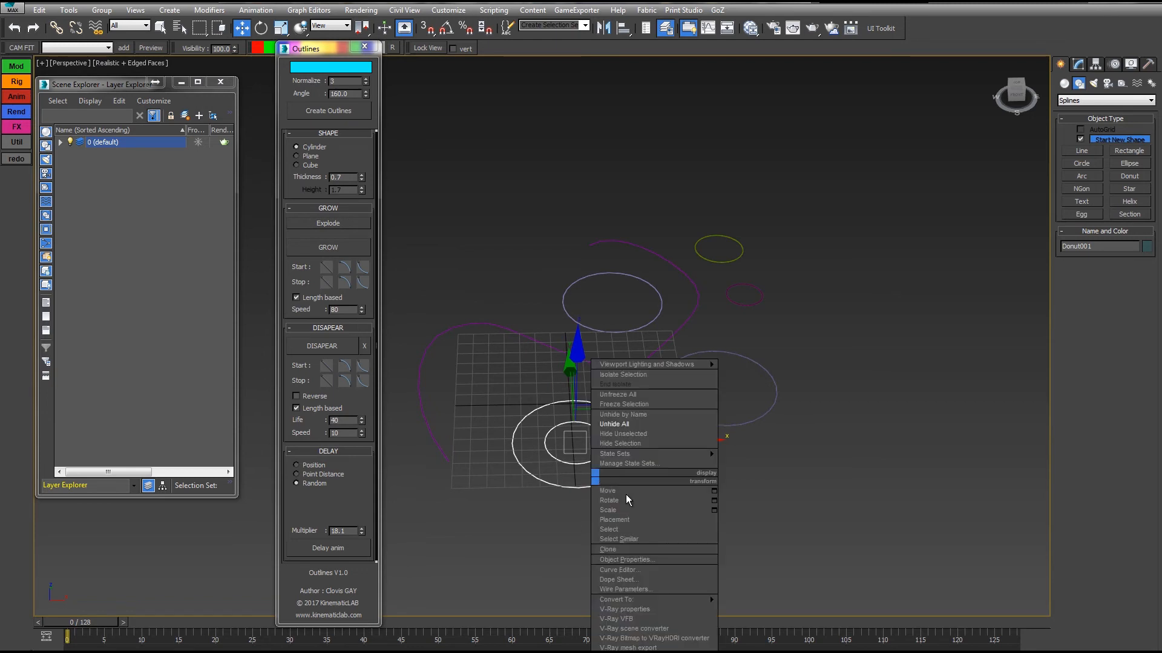
mouse_move(661, 599)
click(784, 600)
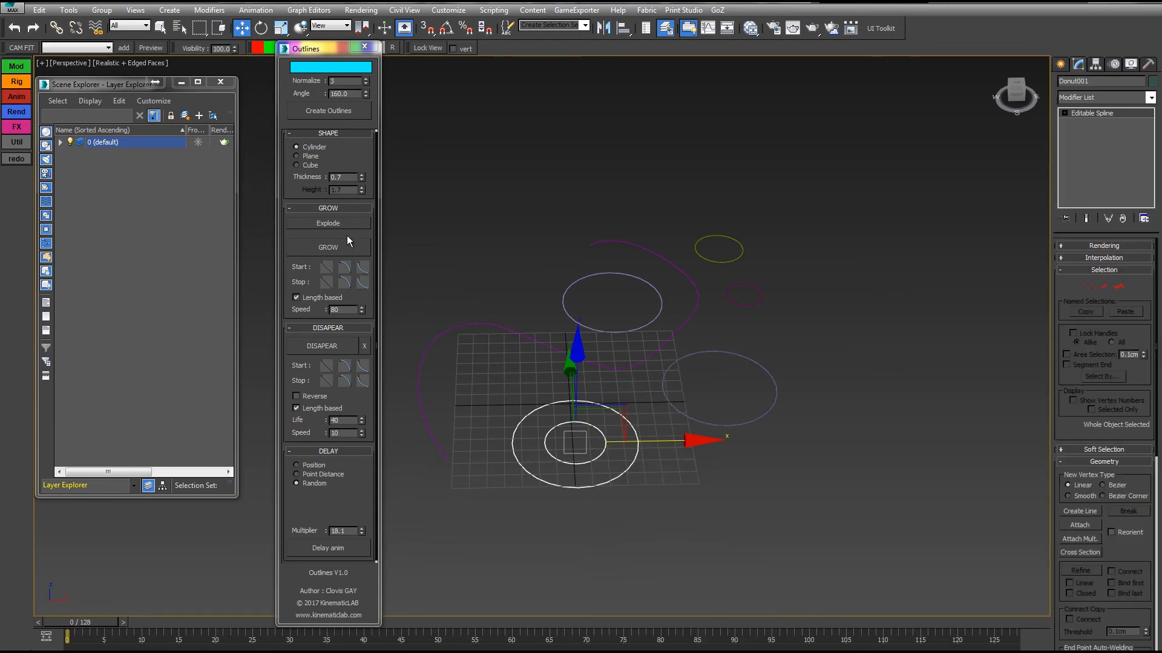
Explode the donut into separate outlines and select its outer ring.
click(330, 224)
click(628, 557)
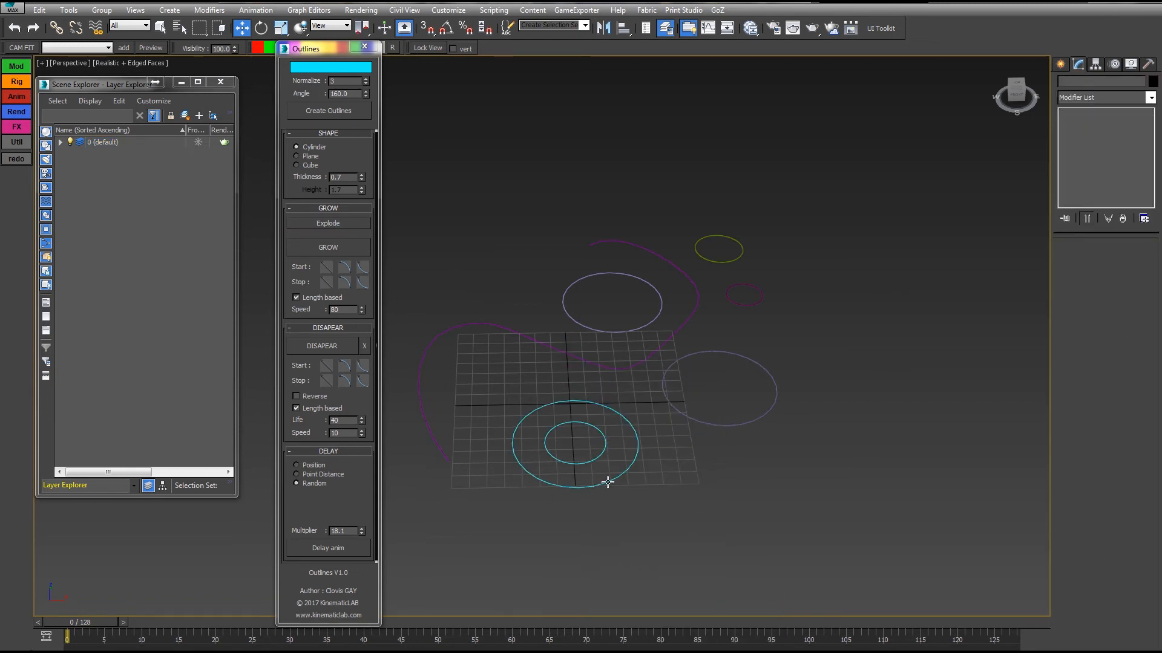
click(564, 485)
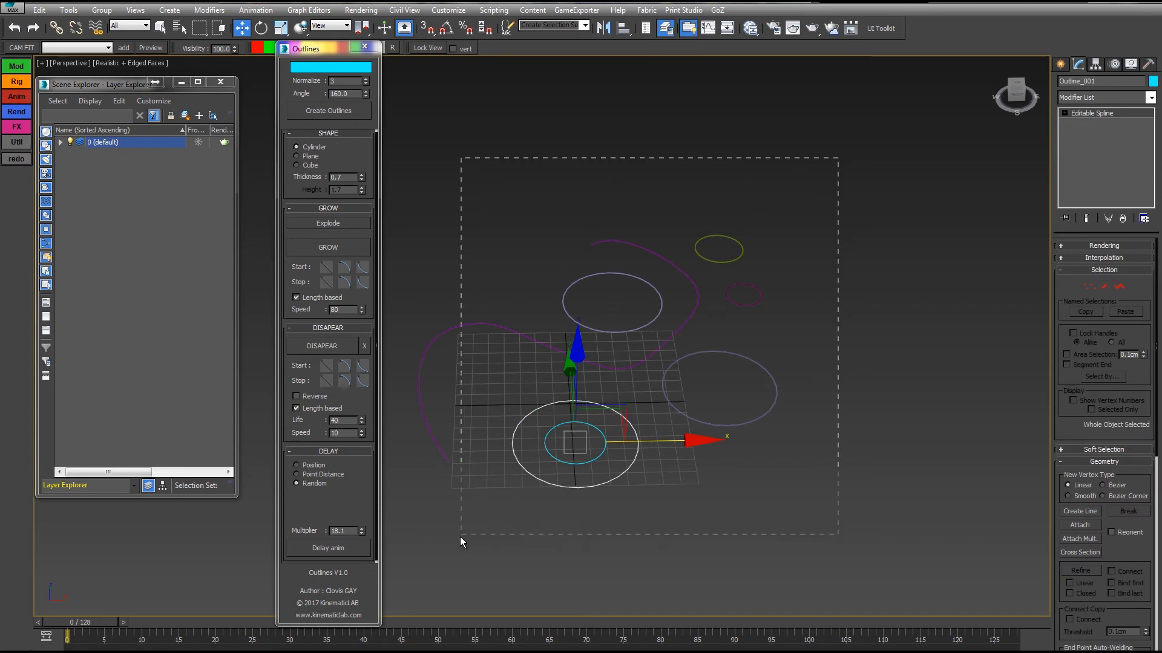
Select the four circles, Line001, Outline_001 and Outline_002 in the default layer and apply GROW to them.
drag(460, 536, 540, 478)
click(60, 143)
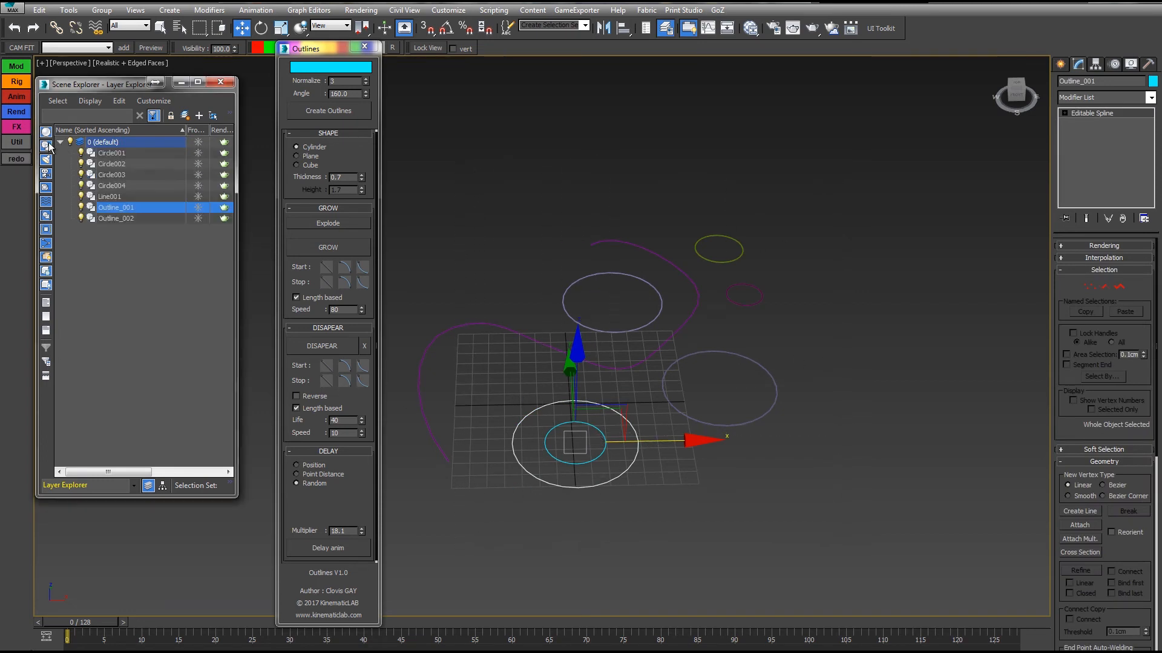
click(119, 196)
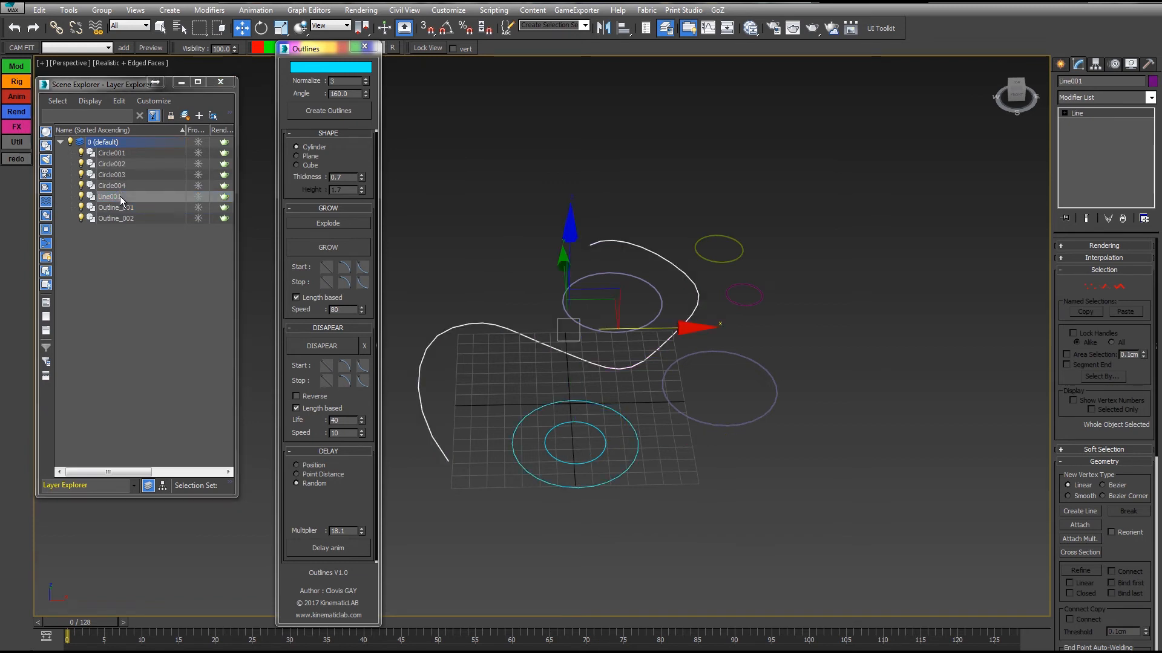
shift+click(112, 153)
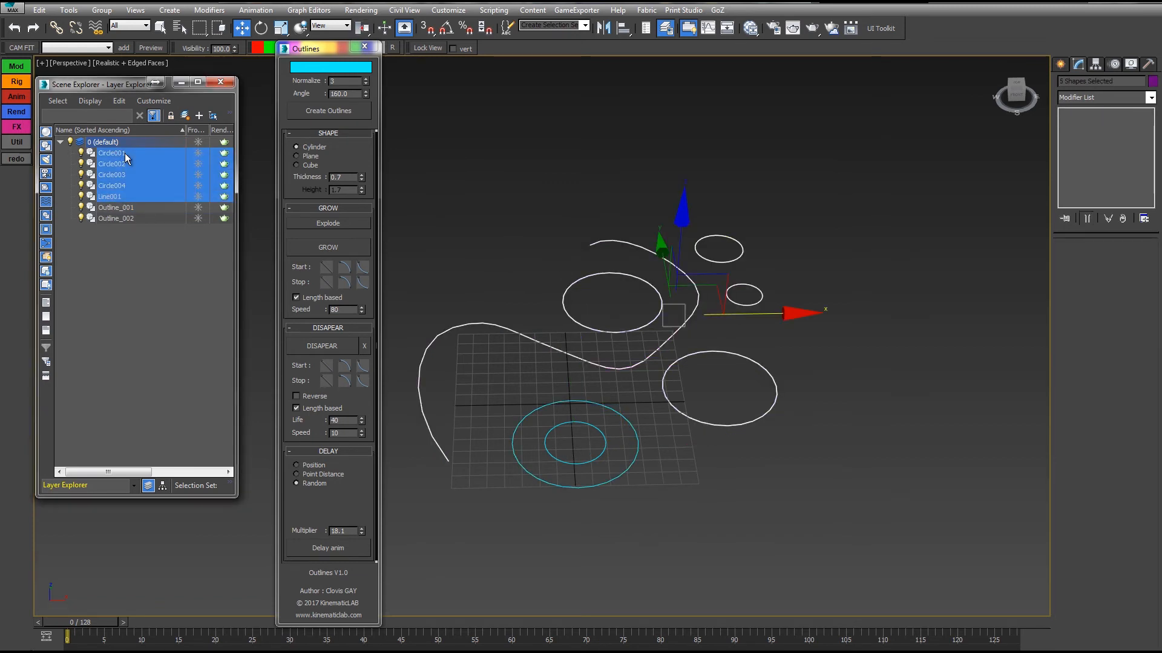
ctrl+click(116, 217)
ctrl+click(123, 207)
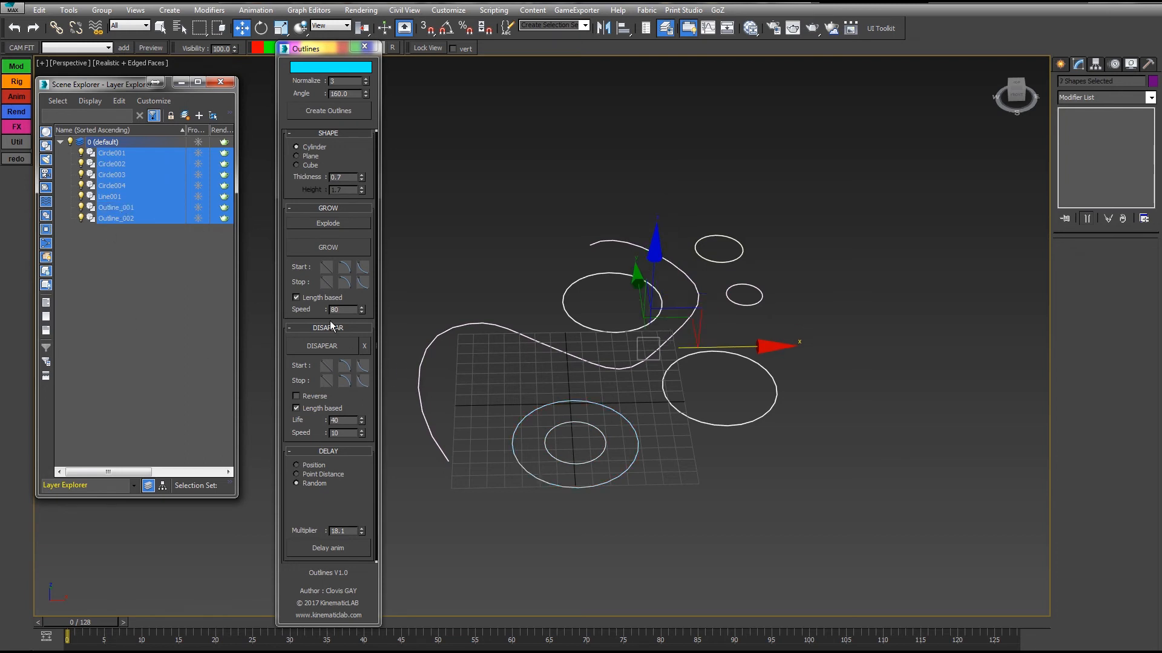
click(321, 248)
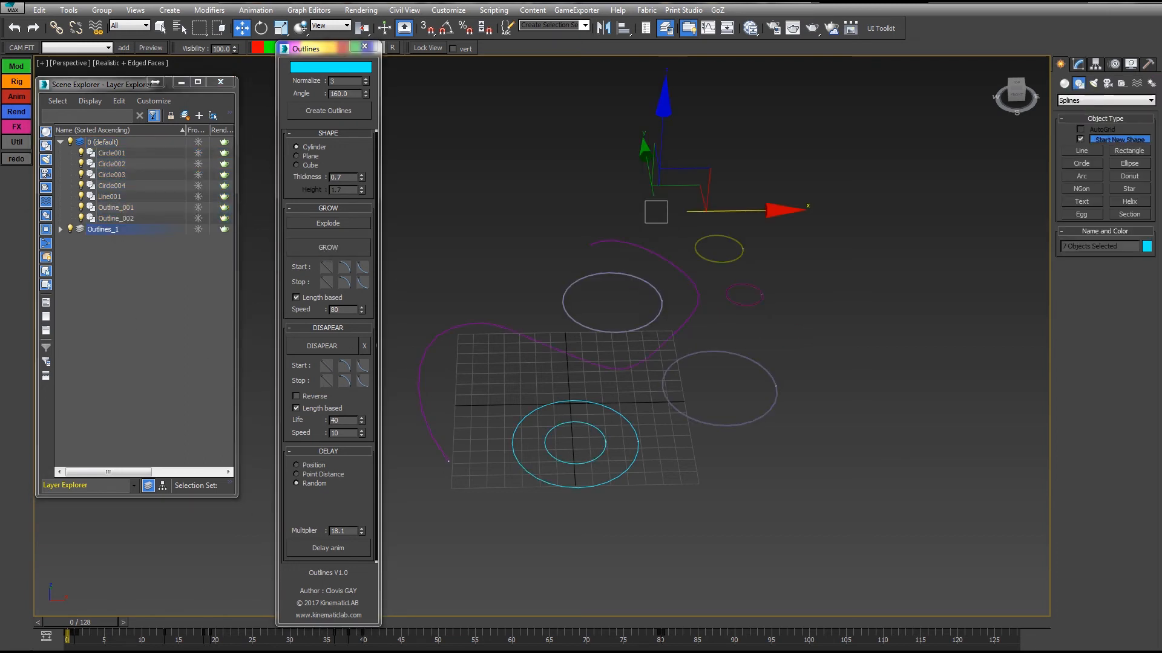
Scrub the timeline to frame 23 and hide the Shapes category so only the growing geometry is displayed.
drag(71, 627, 241, 623)
click(1130, 63)
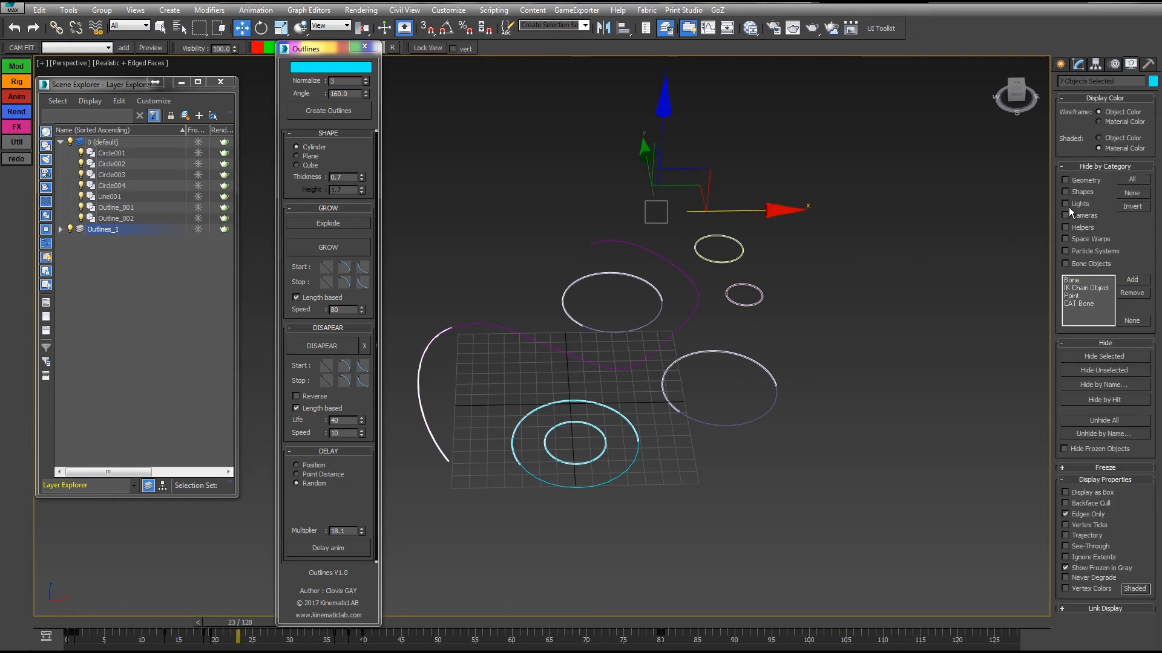
click(1066, 192)
scroll(695, 310, up, 3)
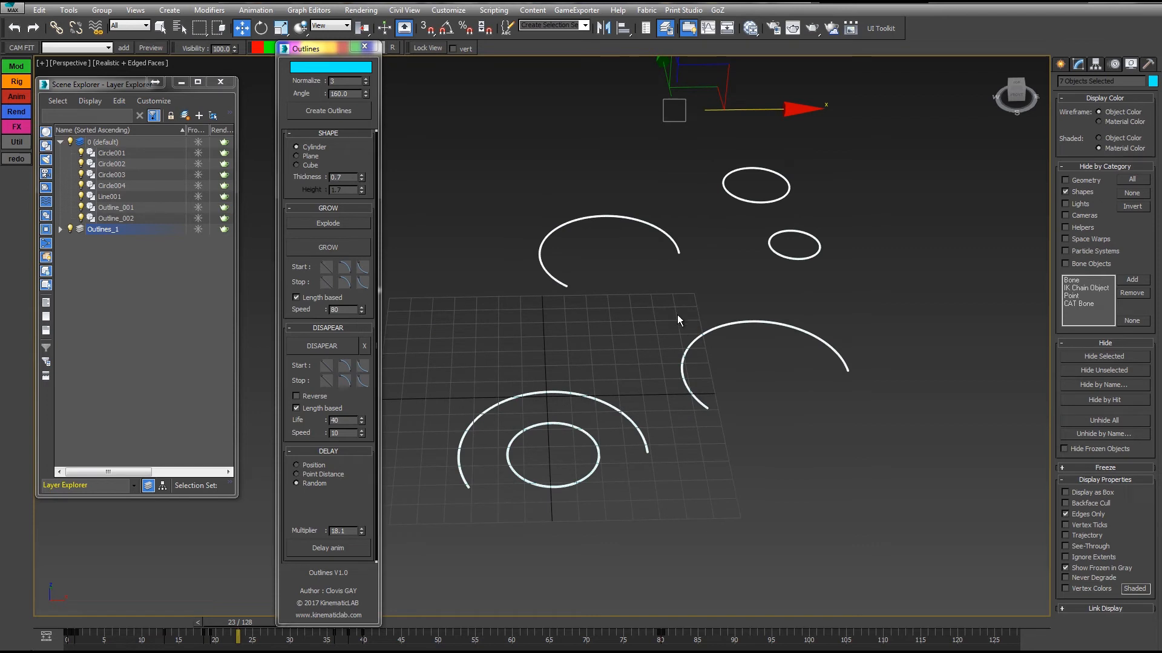
Hide the edged faces in the viewport and set the selected outlines' thickness to 4.4, scrubbing the timeline to preview the growth.
middle_drag(678, 316, 742, 335)
key(F3)
key(F3)
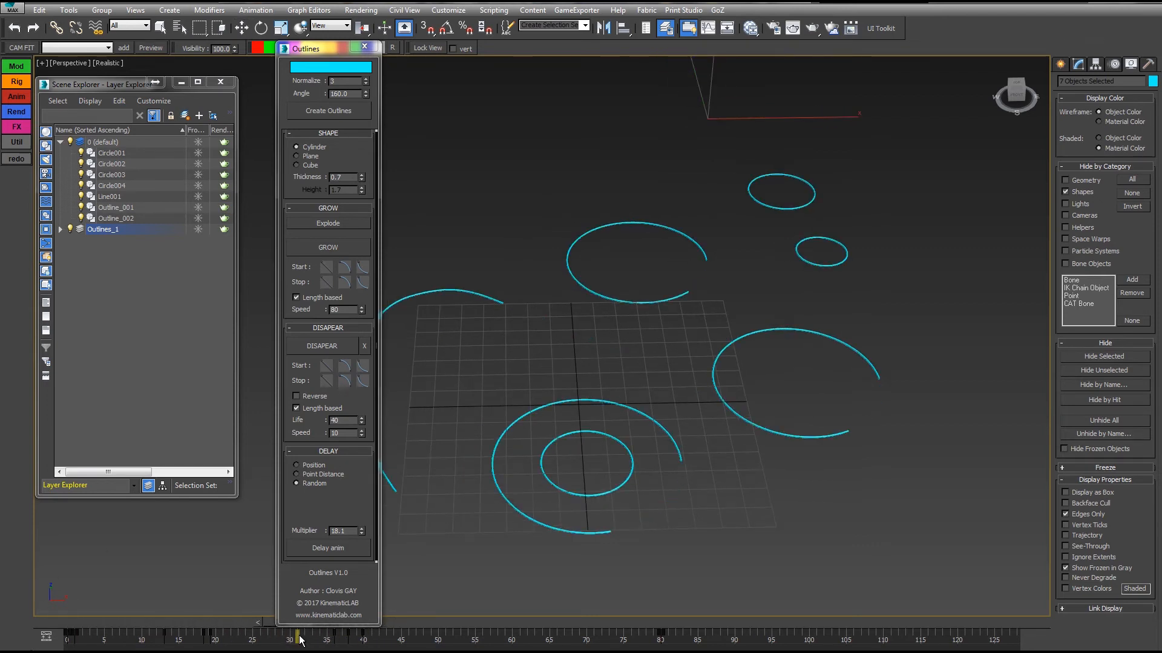
drag(362, 176, 356, 153)
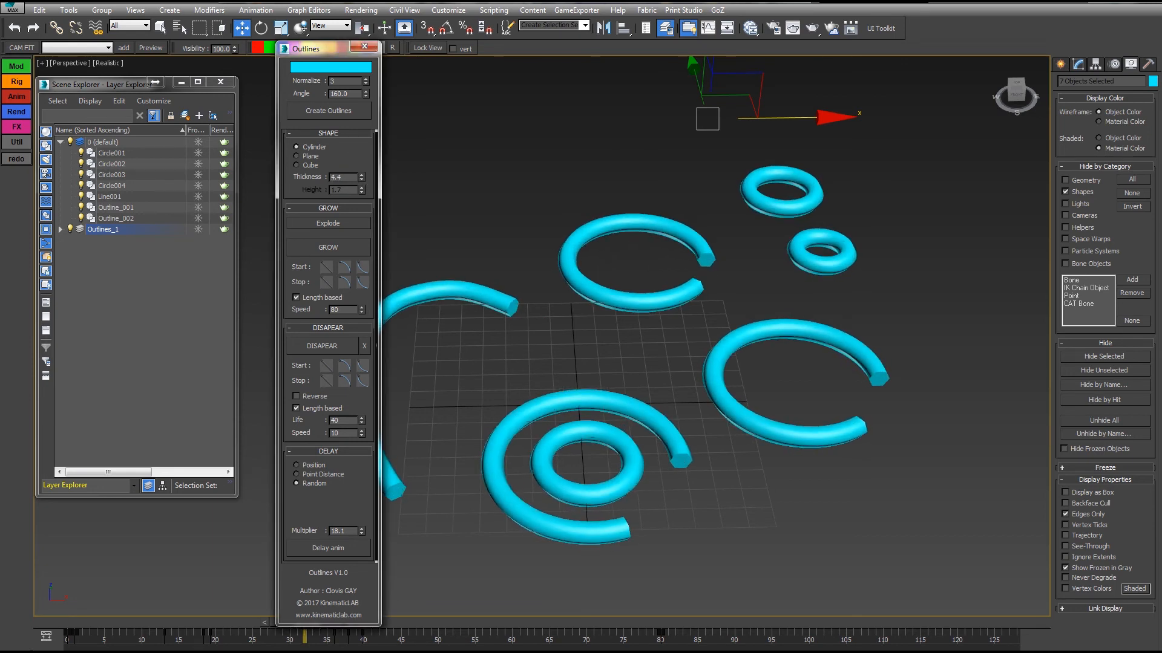
drag(56, 624, 320, 621)
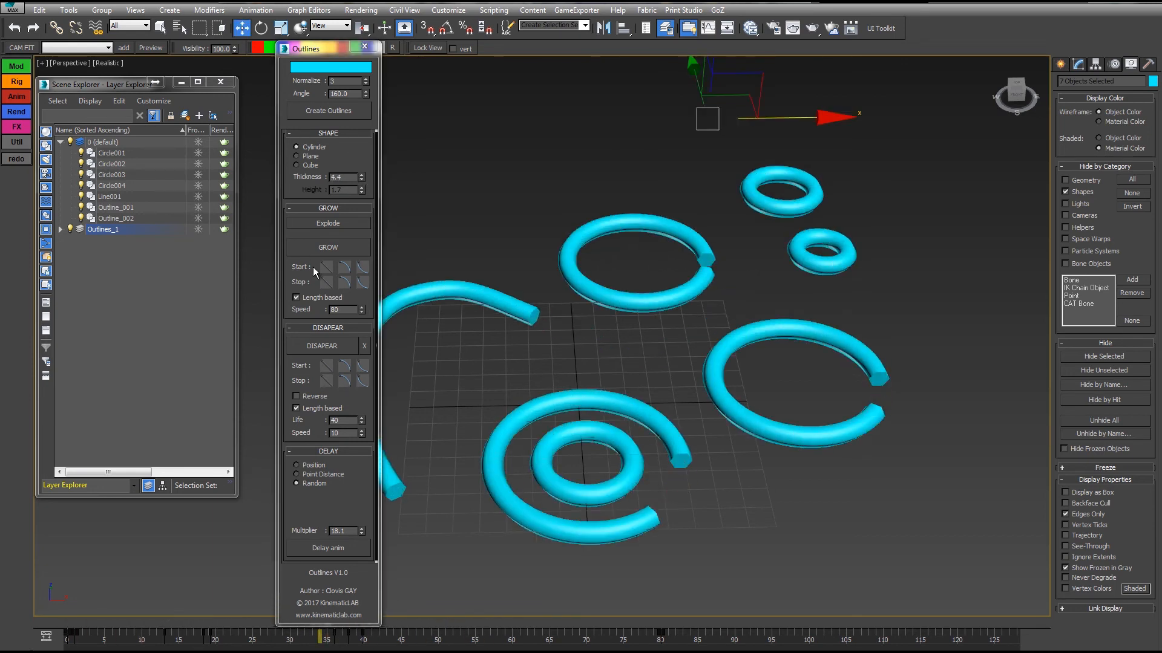
Try the Plane shape with thickness 12.9 on the selected outlines and scrub the growth to frame 56.
click(304, 156)
drag(361, 177, 356, 127)
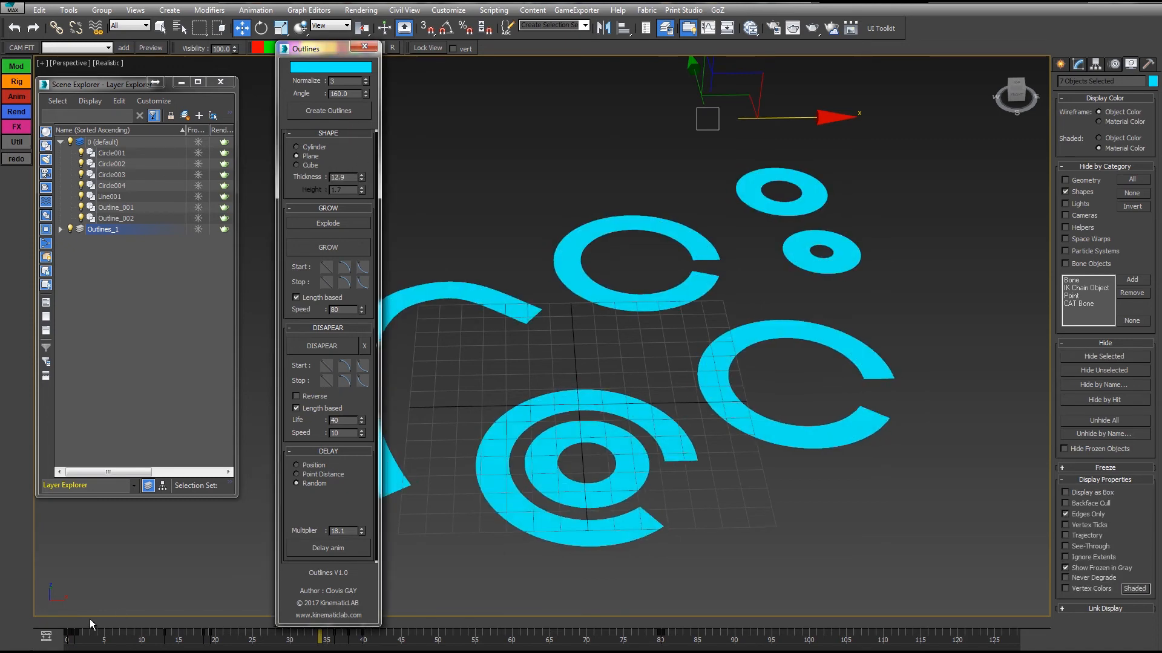
drag(67, 624, 479, 632)
key(w)
Try the Cube shape with thickness 4.2 and height 4.5, return the outlines to Cylinder, and scrub the growth to frame 40.
click(303, 165)
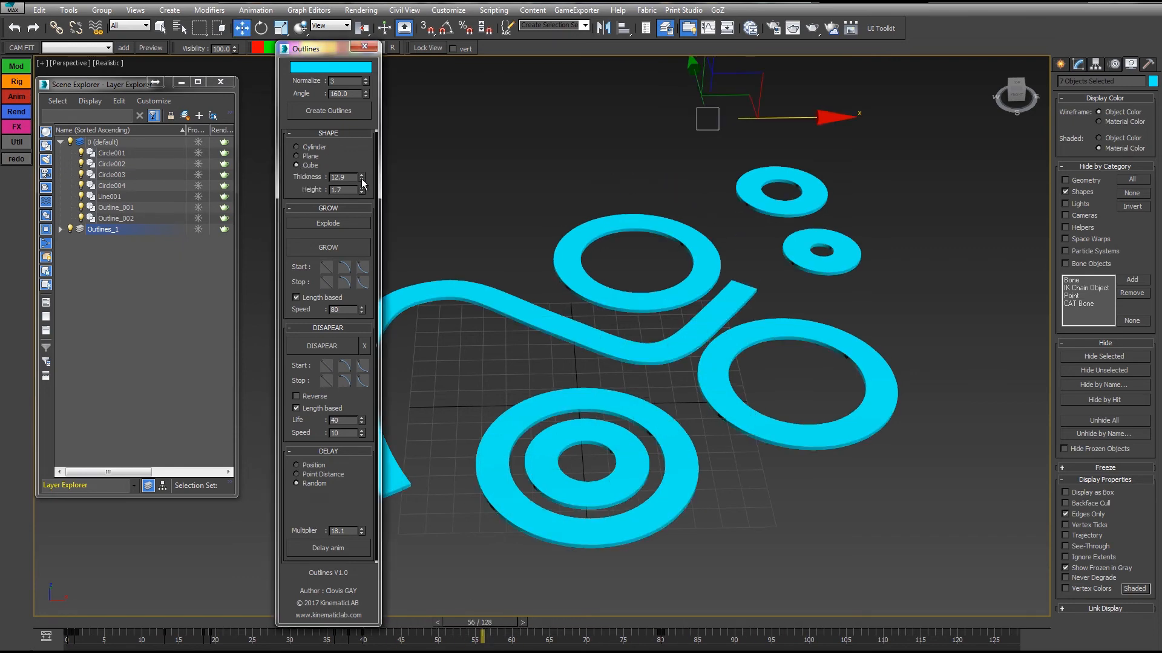
drag(361, 178, 312, 262)
click(297, 147)
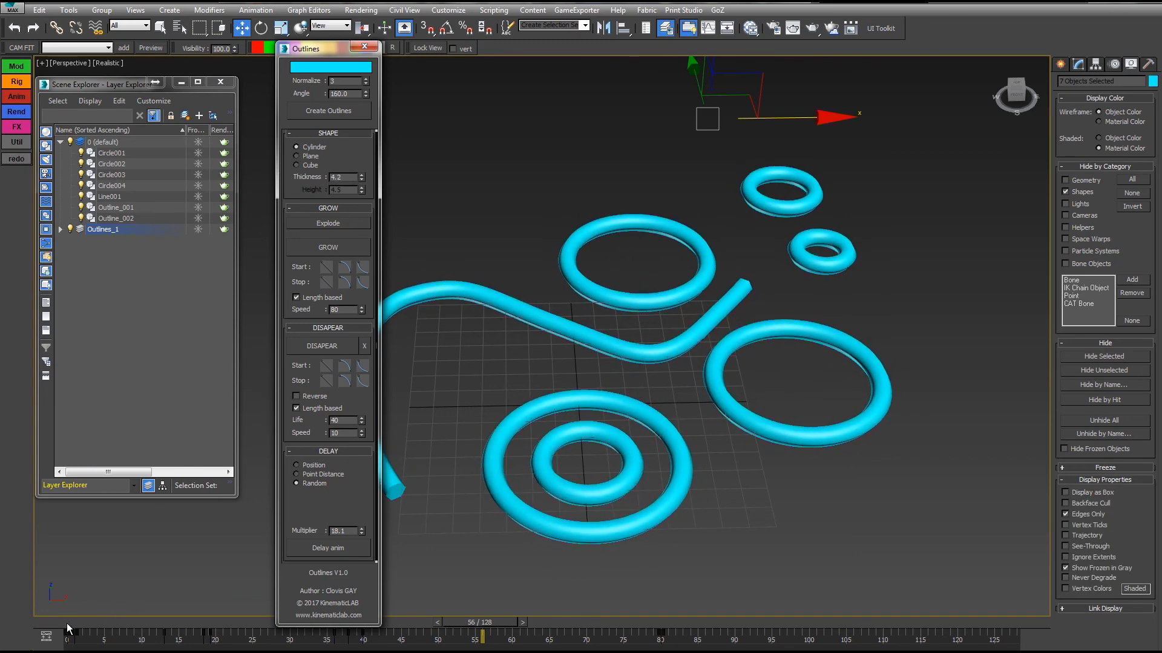
drag(68, 624, 394, 630)
key(w)
middle_drag(747, 319, 766, 326)
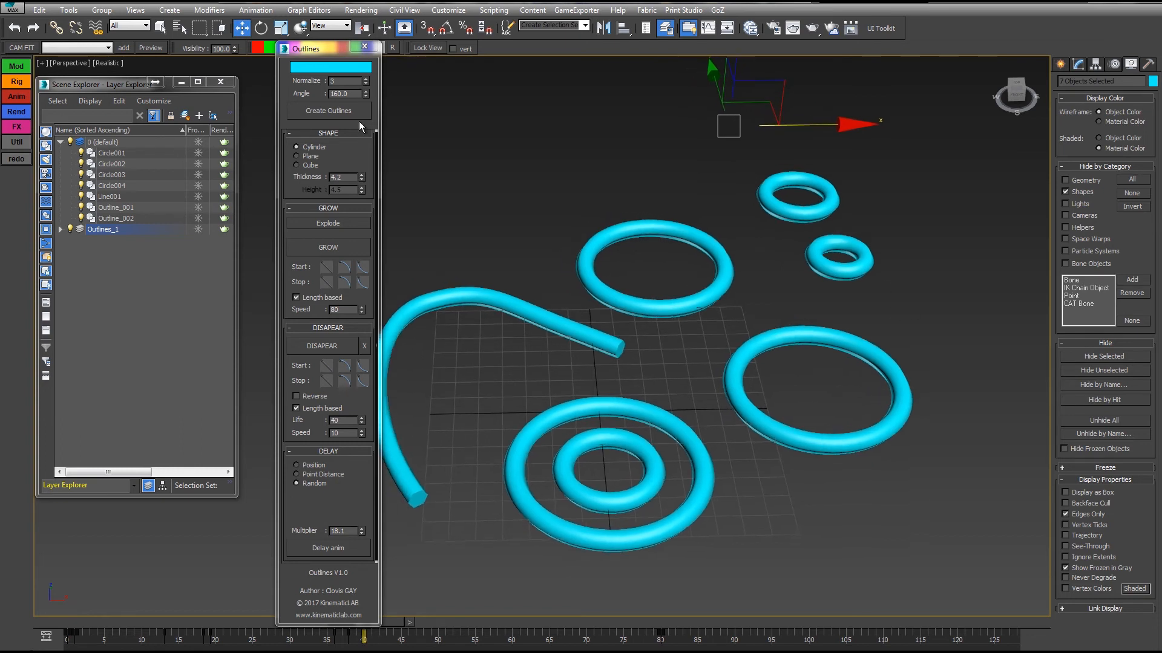
Apply the second Start curve and the third Stop curve to the growth and play the animation from frame 0.
click(344, 268)
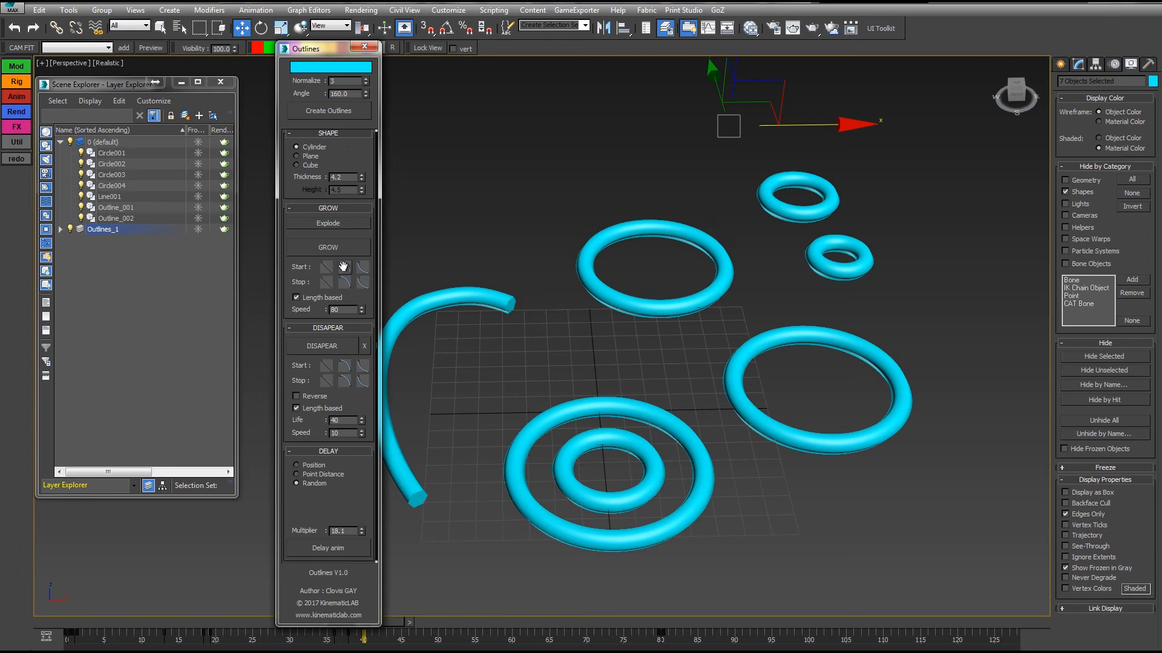
click(363, 283)
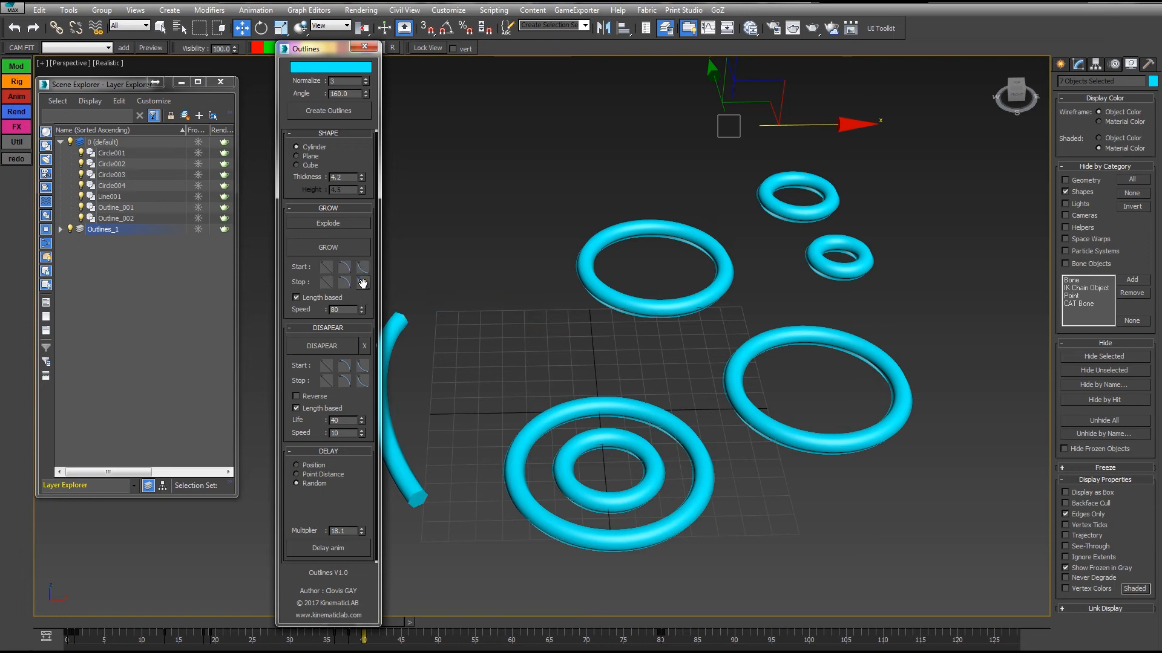
click(69, 624)
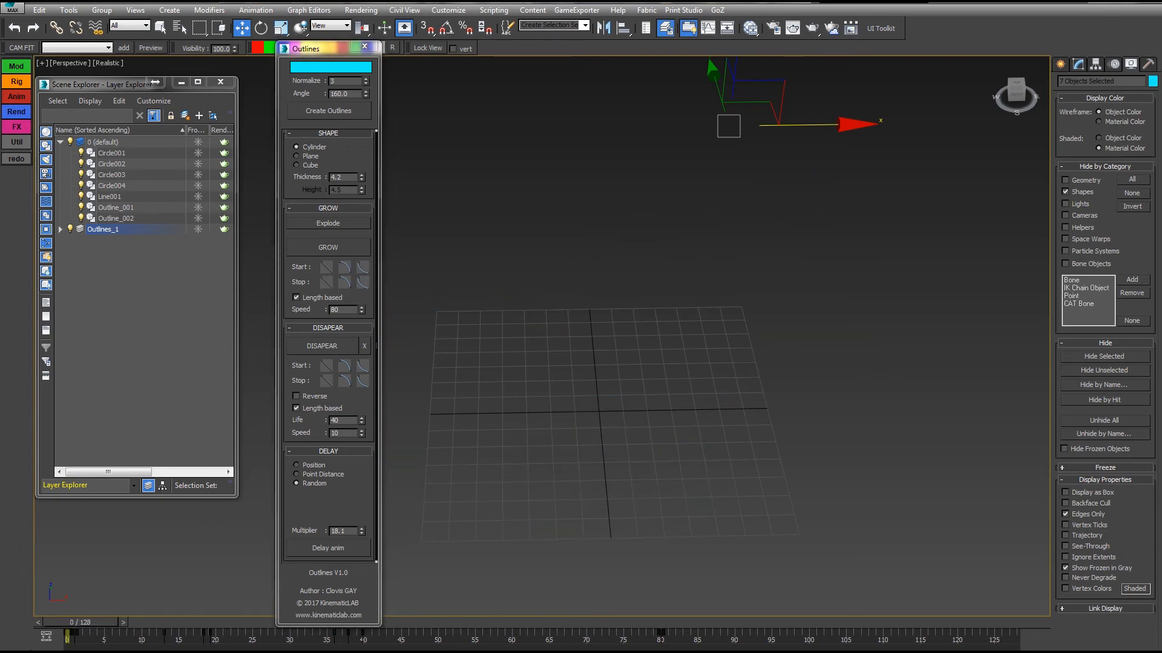
key(slash)
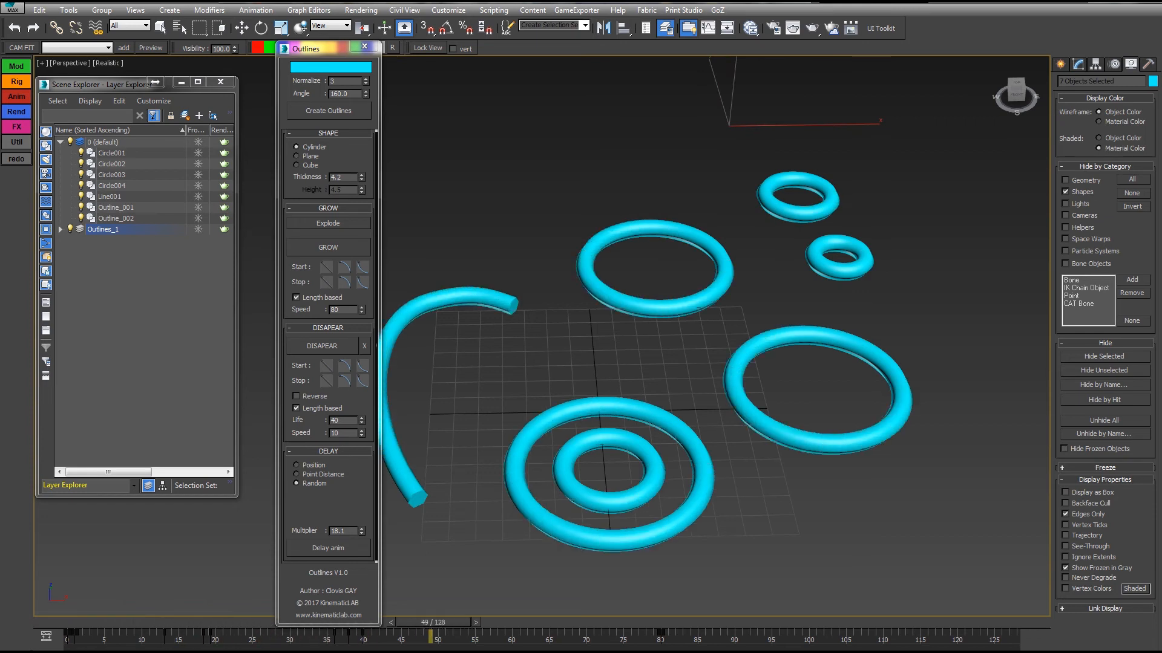
key(slash)
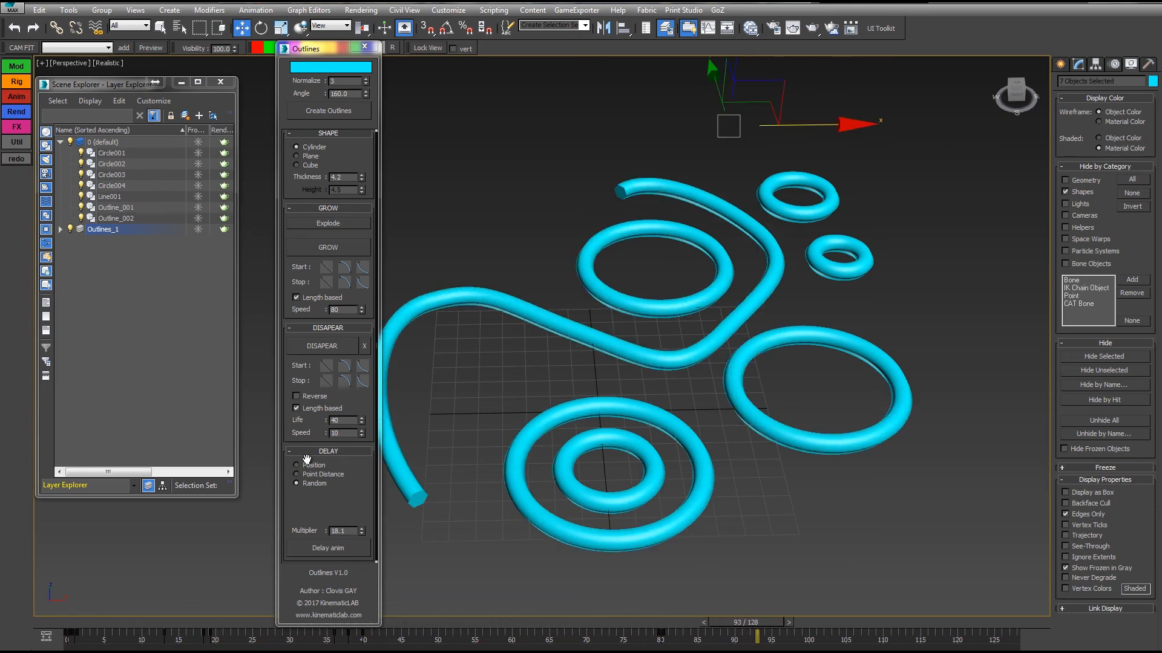
Reset the delay multiplier to 0.0 for the outlines and scrub the growth from frame 0 to frame 50.
right_click(361, 531)
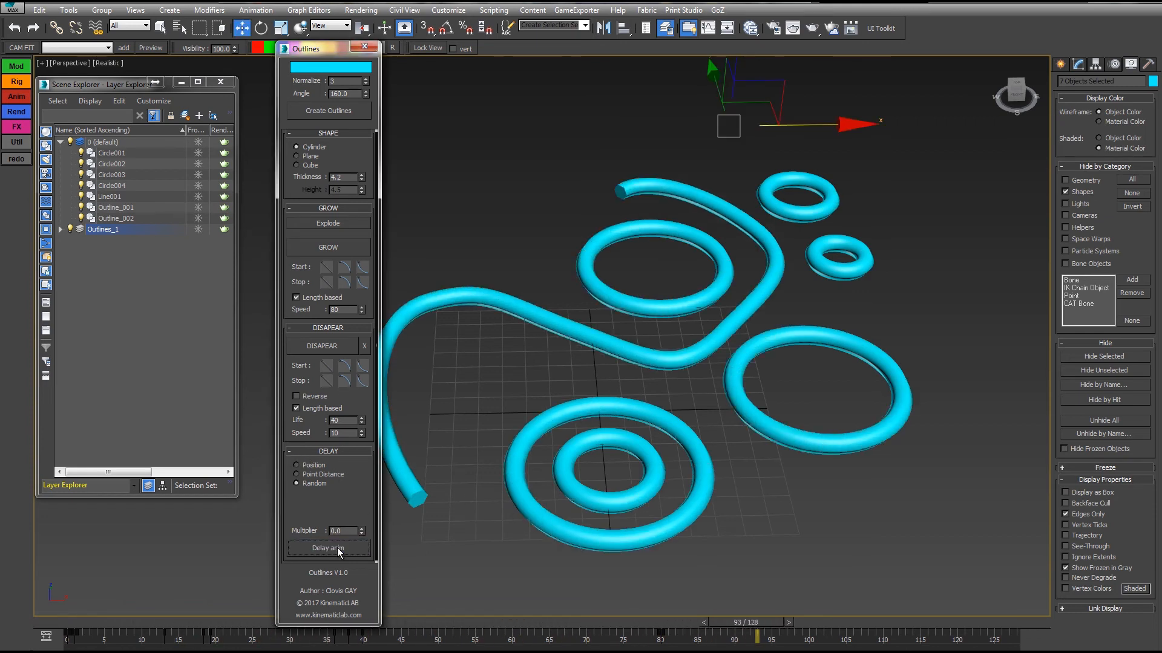
key(Home)
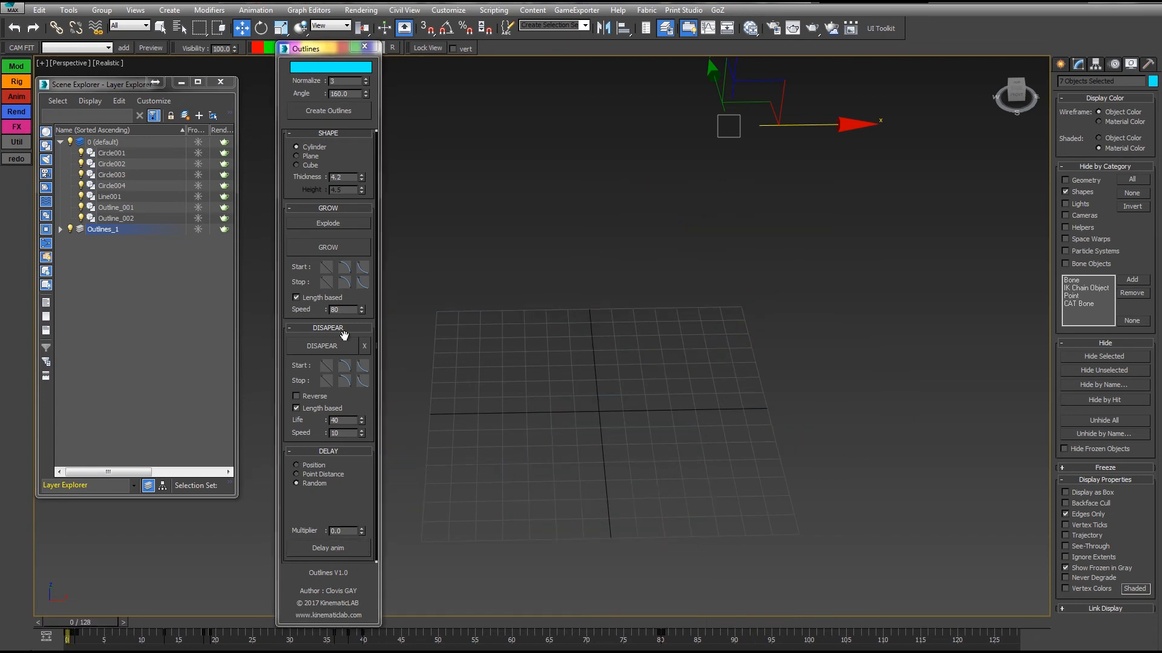
drag(83, 624, 442, 596)
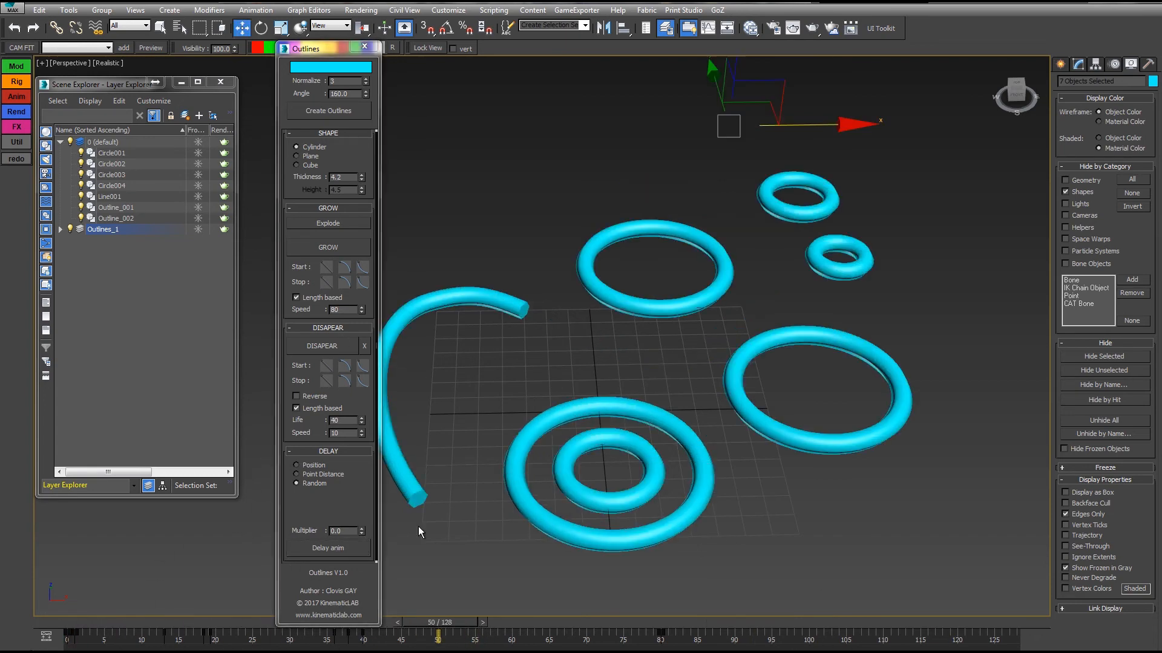
Turn off Length based for the growth and play the animation from frame 0 to compare the outlines' timing.
drag(360, 309, 361, 309)
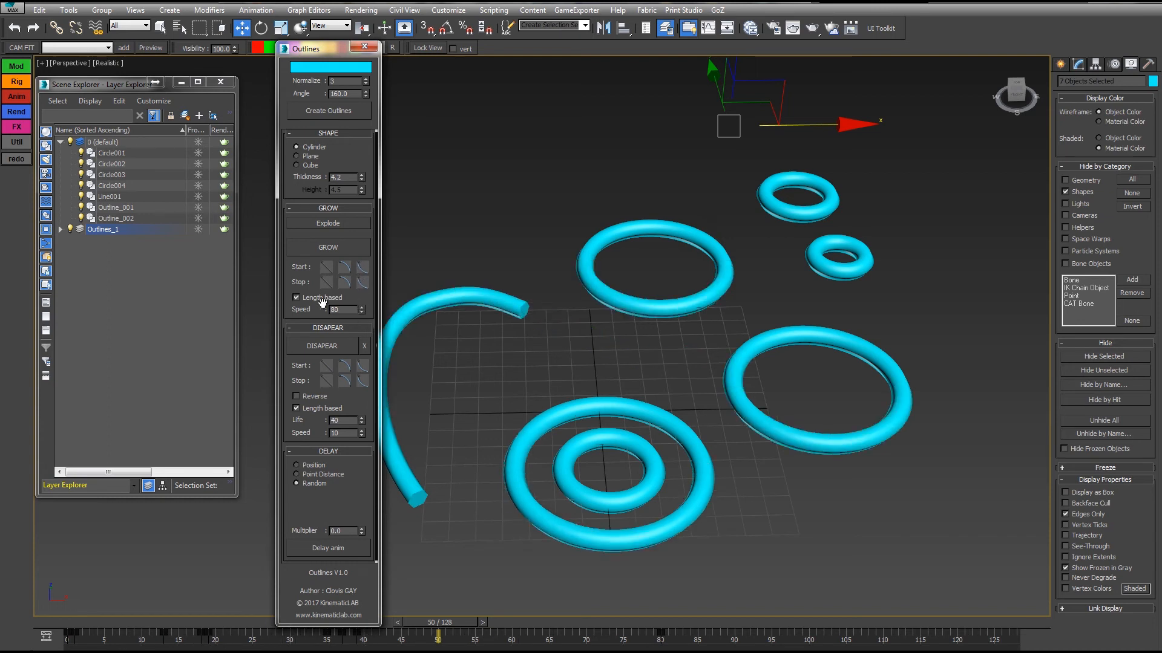
click(296, 298)
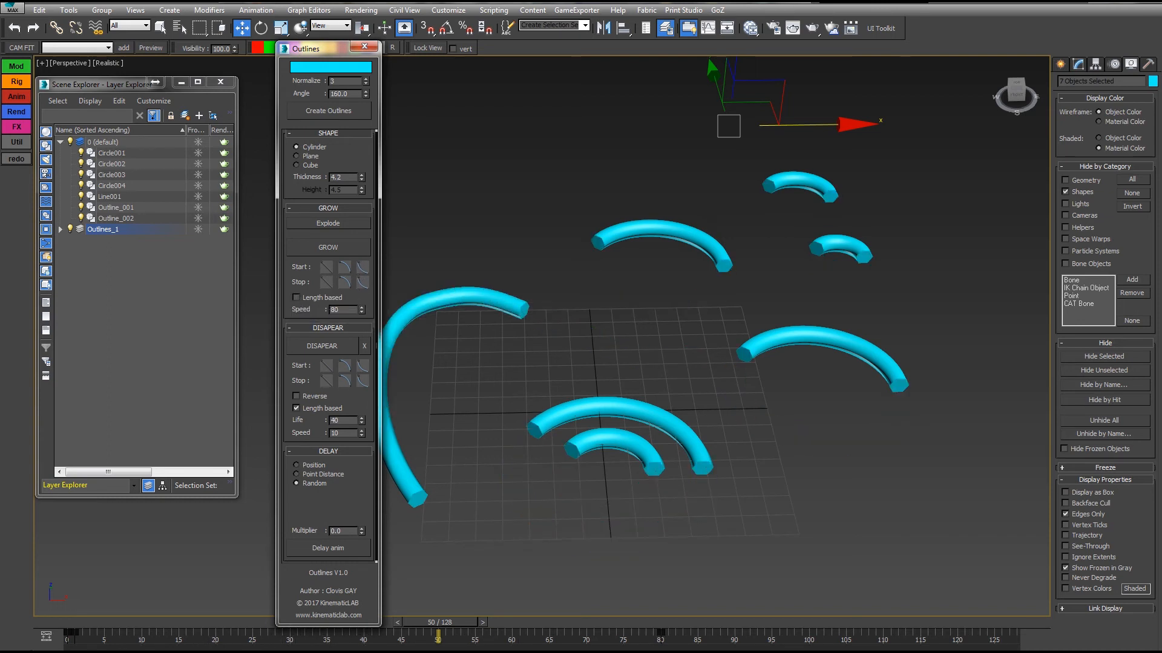
key(Home)
key(slash)
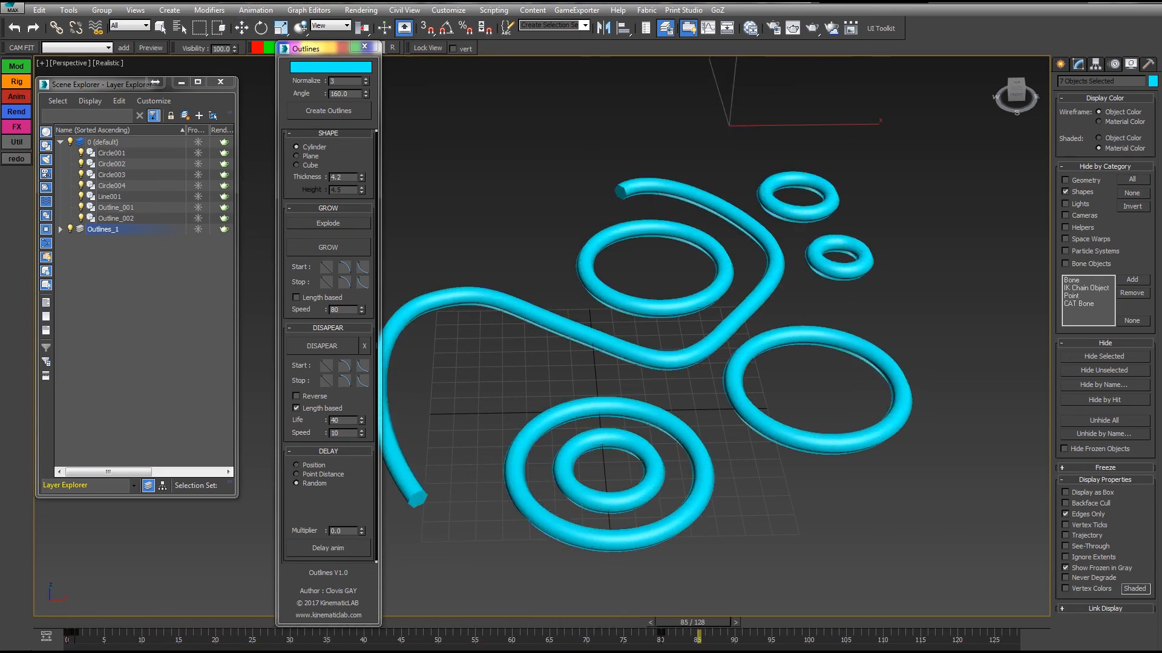
key(slash)
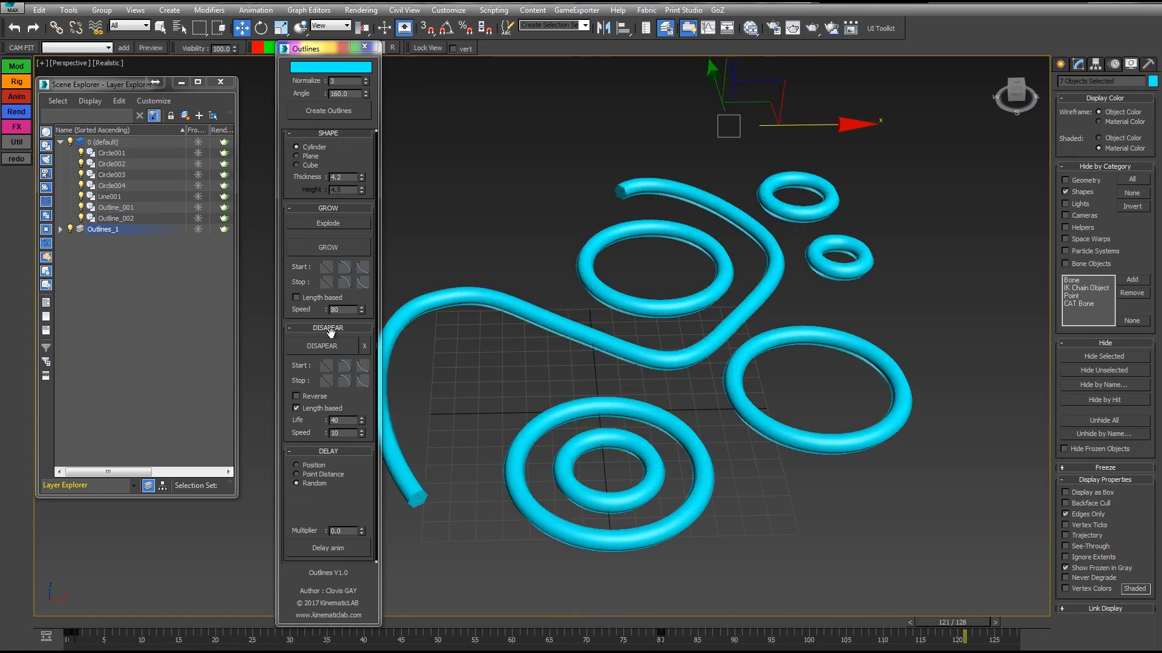
Turn Length based growth back on, preview the animation from frame 0, and set the grow speed to 53.
click(302, 298)
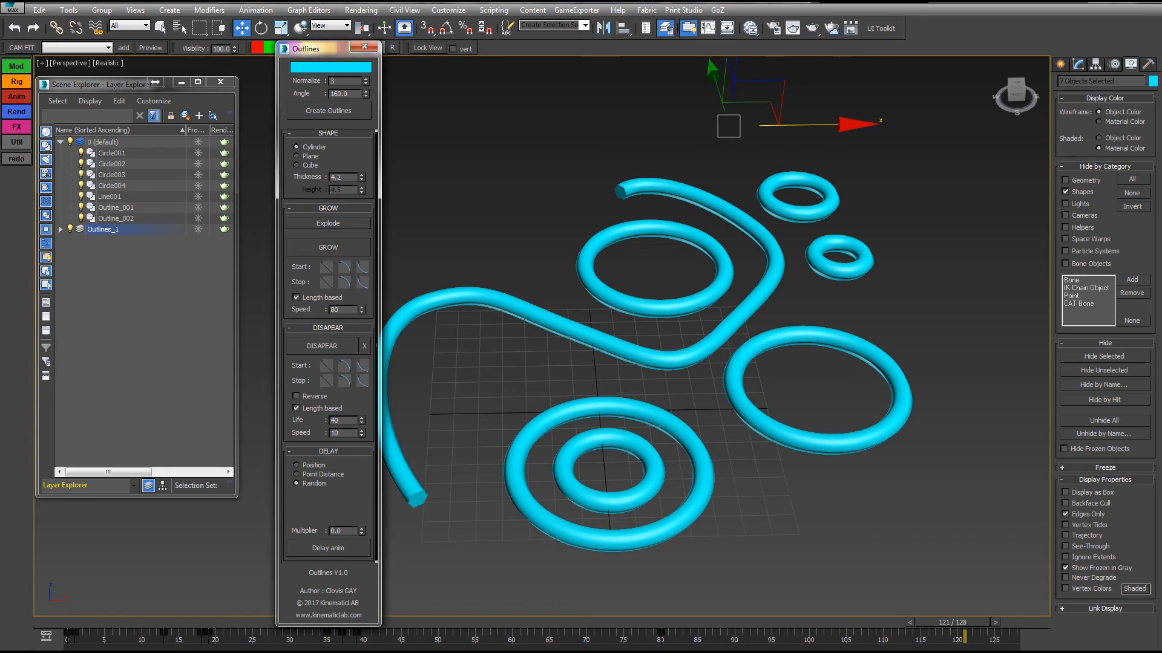
key(Home)
key(slash)
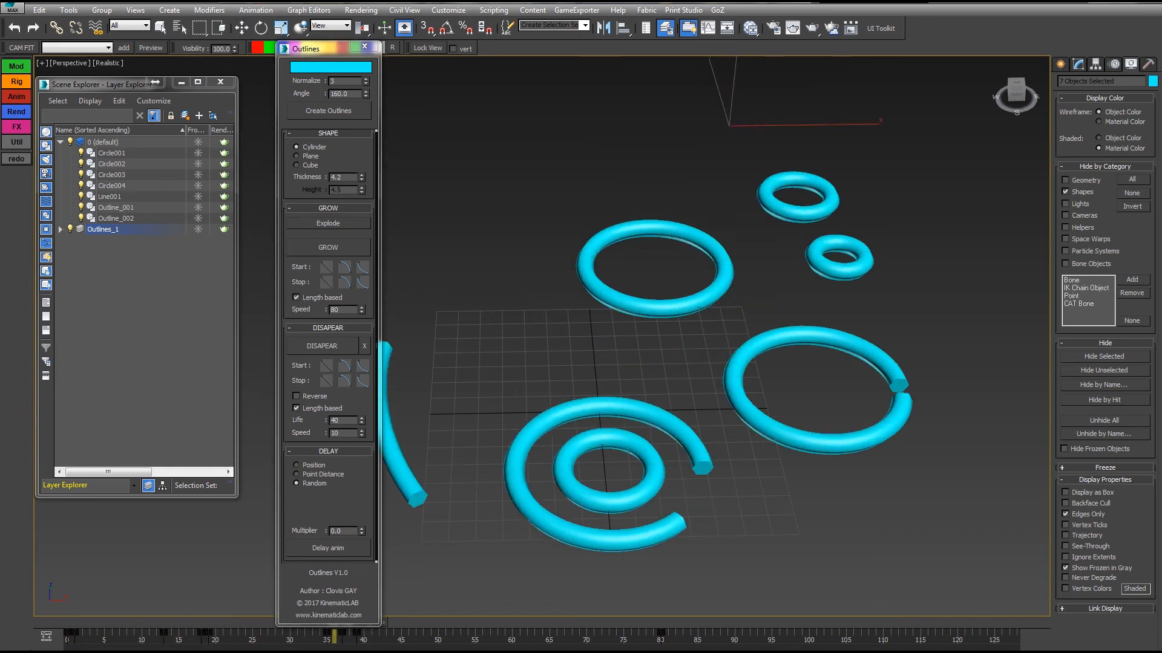
key(slash)
drag(362, 312, 361, 328)
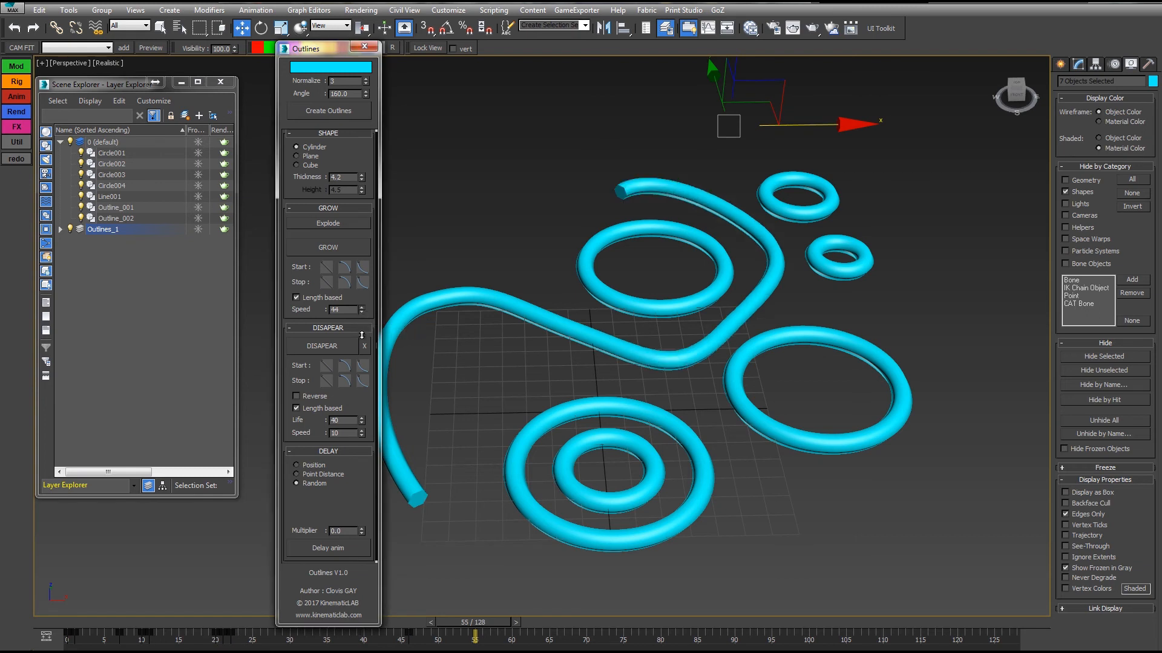
Apply DISAPEAR to the selected outlines and play the whole animation from frame 0.
click(321, 347)
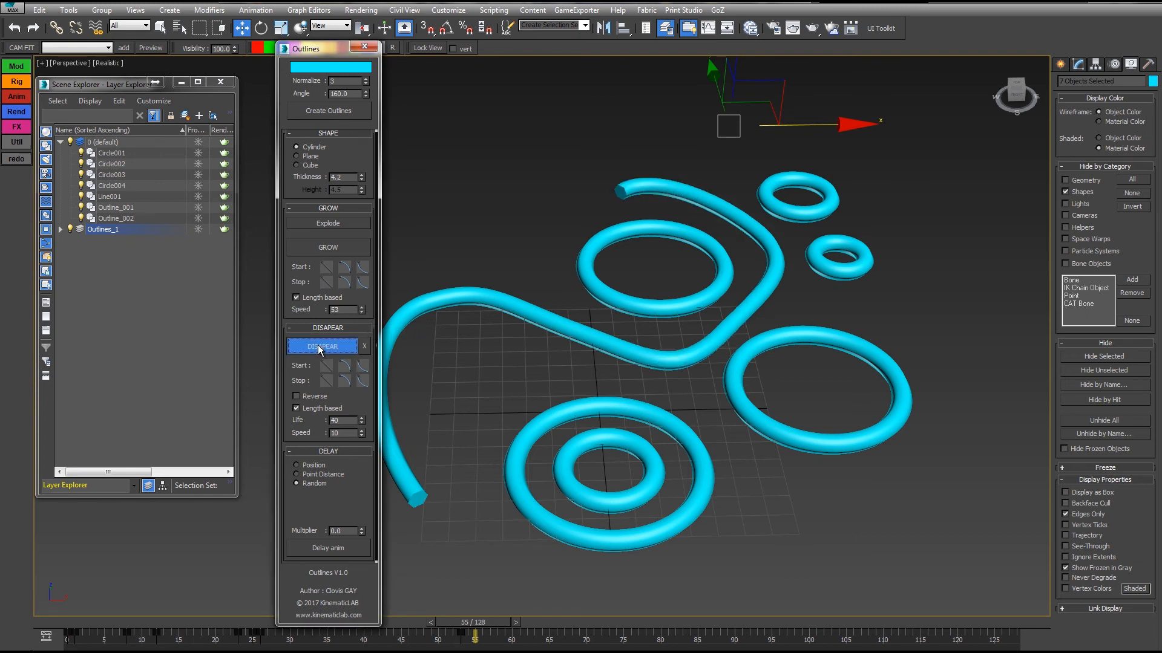
drag(491, 626, 684, 622)
key(Home)
key(slash)
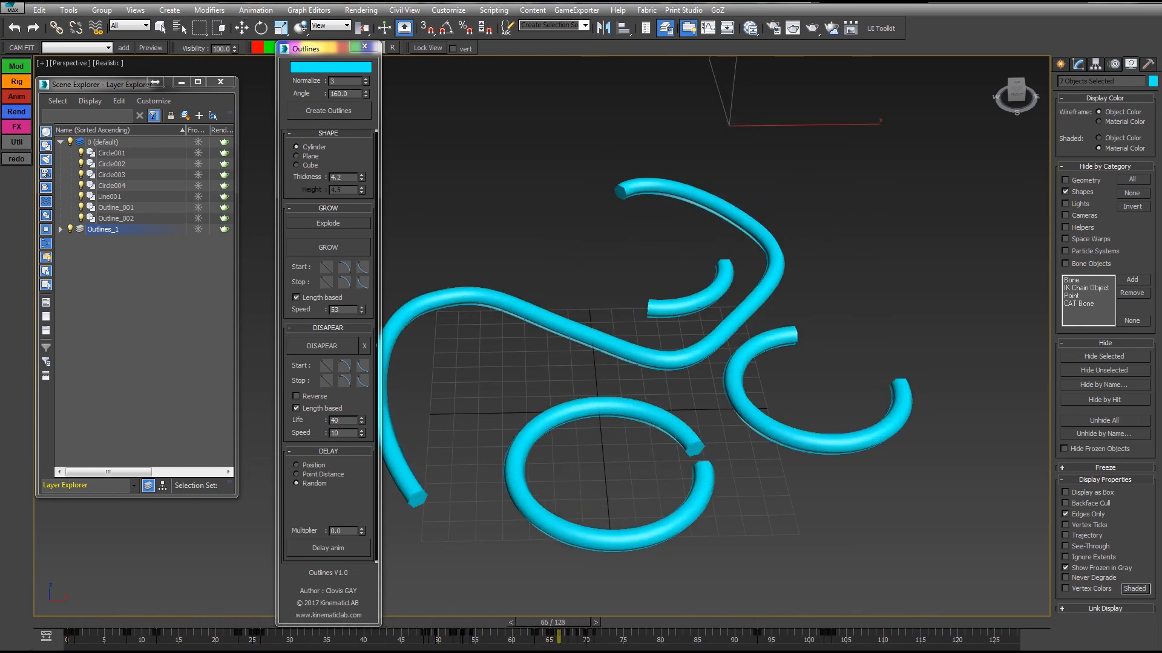
key(slash)
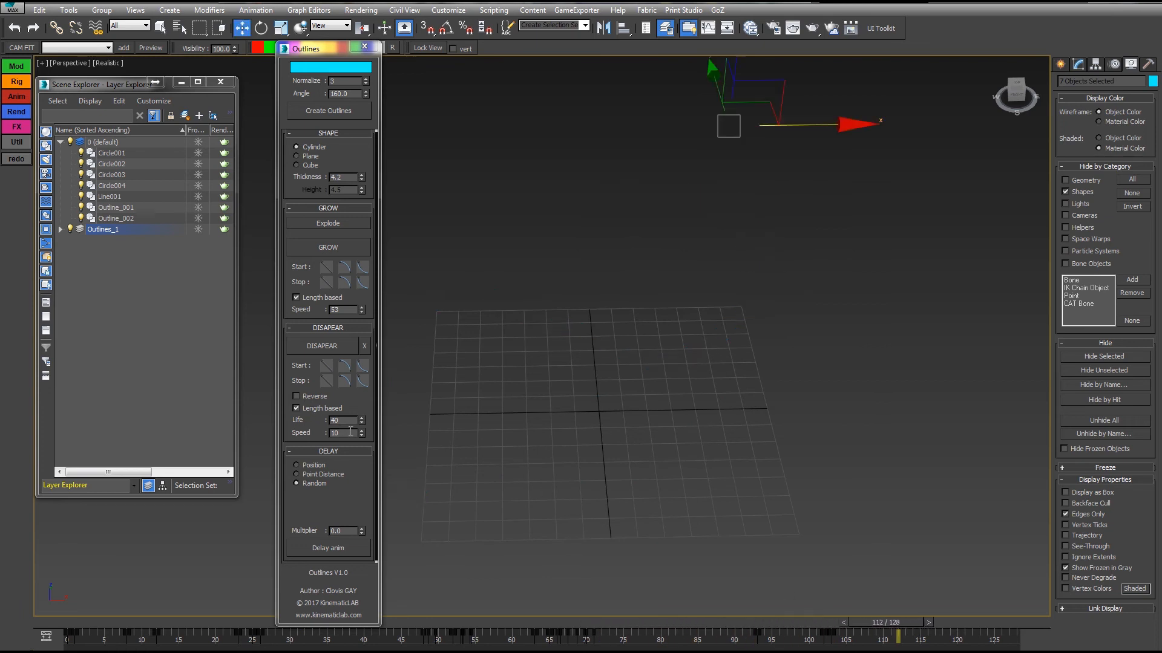
Set the disappear speed to 20, turn off its Length based option, and play the animation.
drag(348, 433, 310, 434)
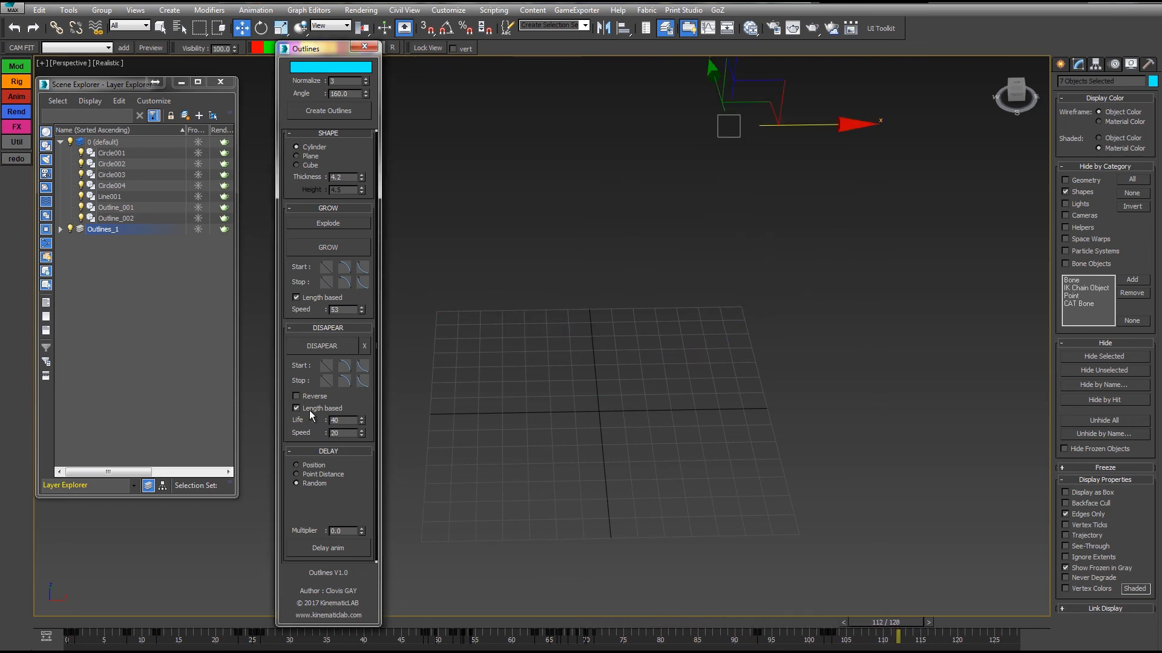
click(310, 410)
key(slash)
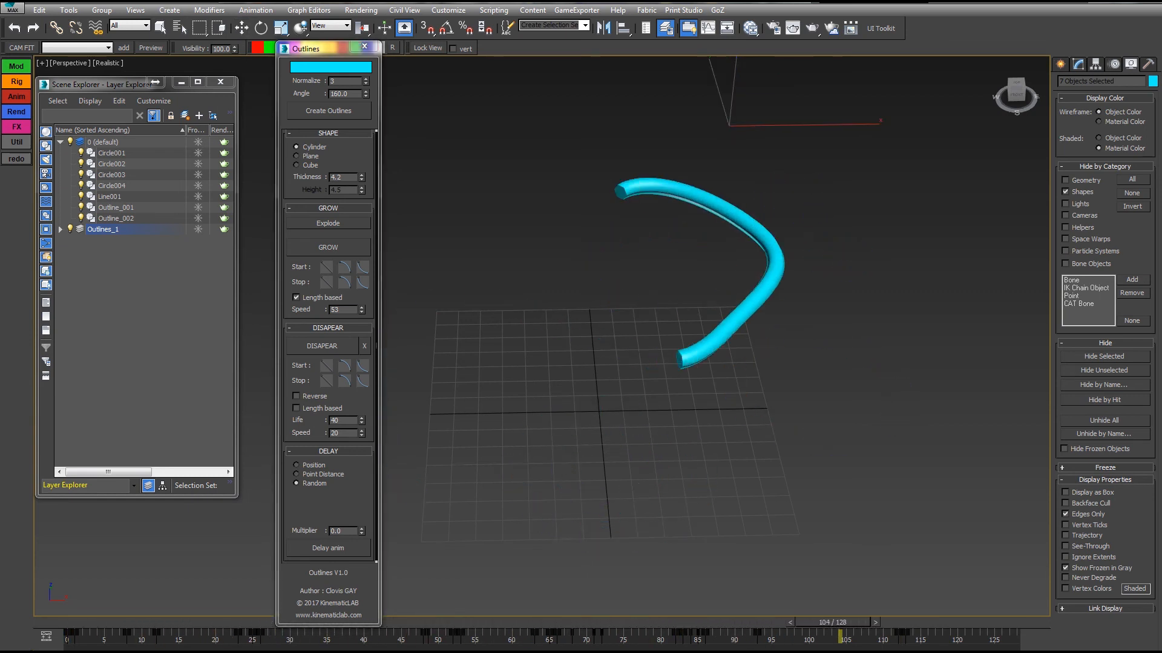
Turn off Length based for the growth and scrub the timeline to frame 95.
click(296, 298)
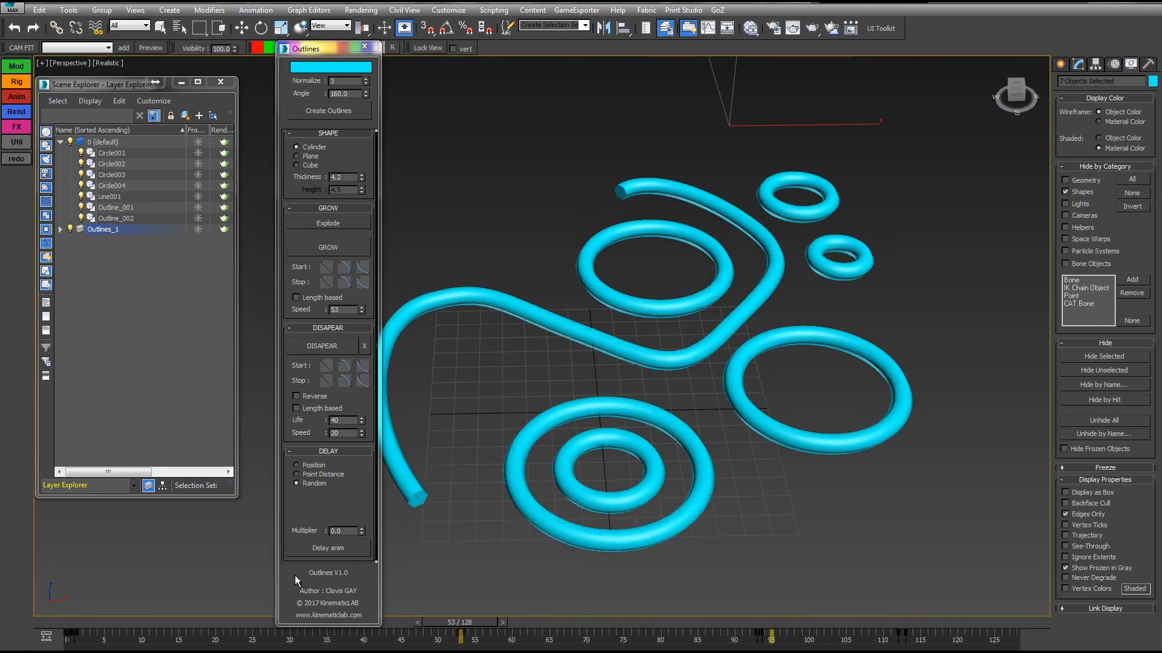
drag(295, 576, 759, 601)
key(w)
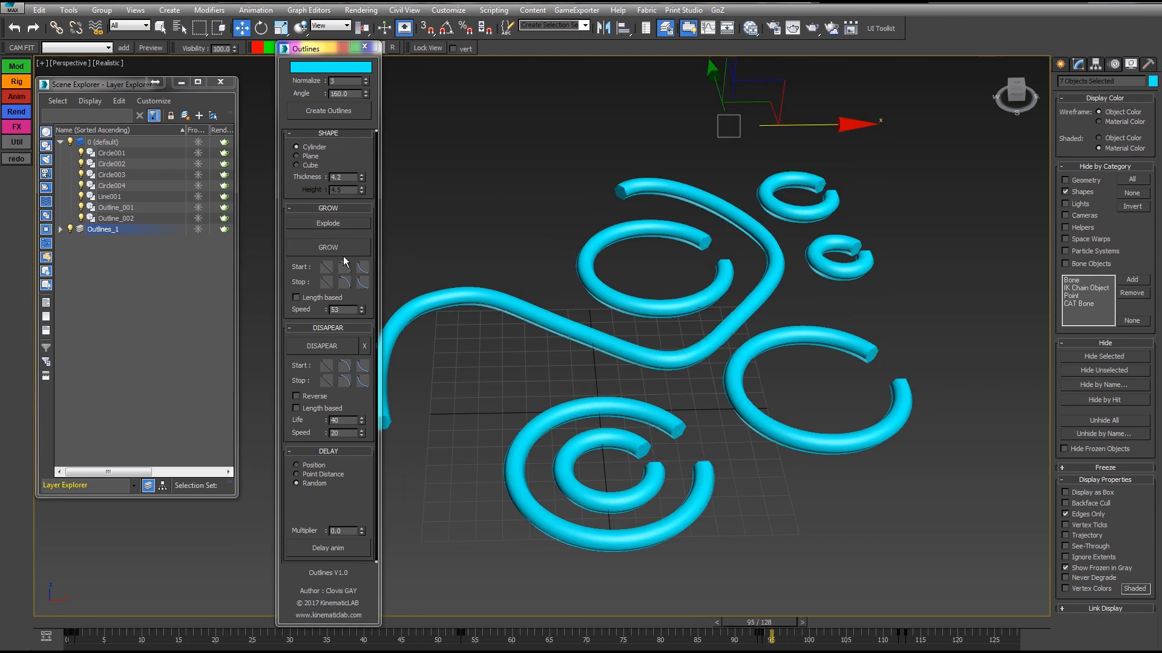
Select the three nearest rings, display edged faces, and scrub to frame 50 before clearing the selection.
mouse_move(362, 500)
mouse_down()
mouse_move(349, 563)
mouse_move(329, 437)
mouse_move(328, 564)
mouse_move(331, 449)
mouse_move(324, 510)
mouse_move(354, 478)
mouse_up()
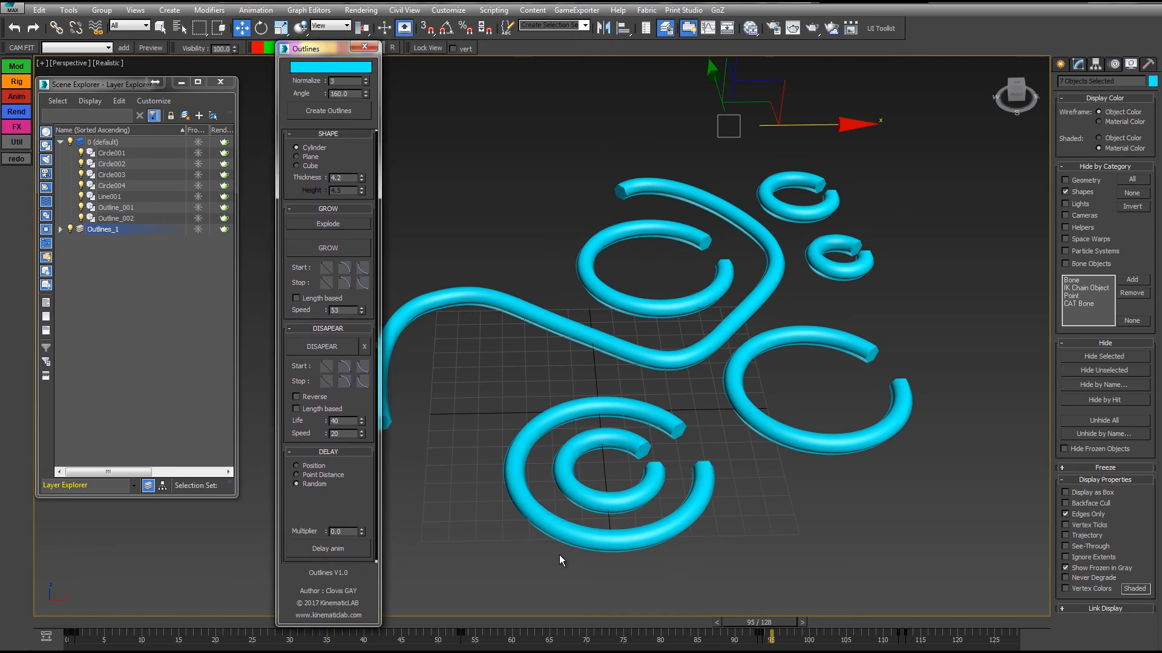
drag(496, 570, 851, 408)
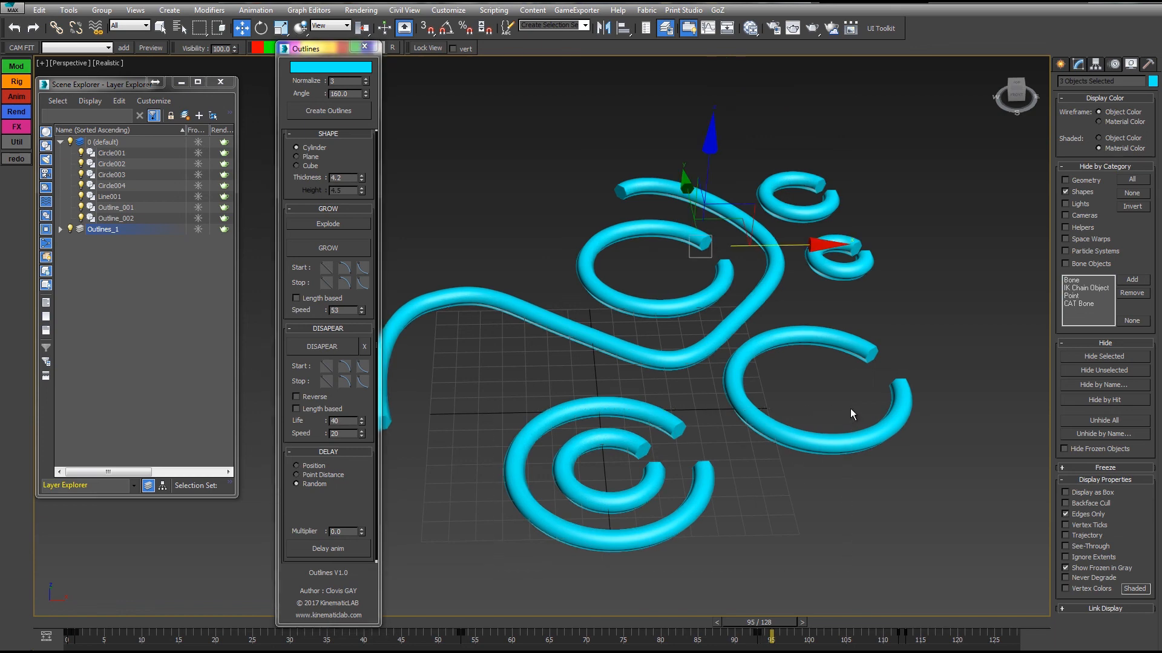
key(F4)
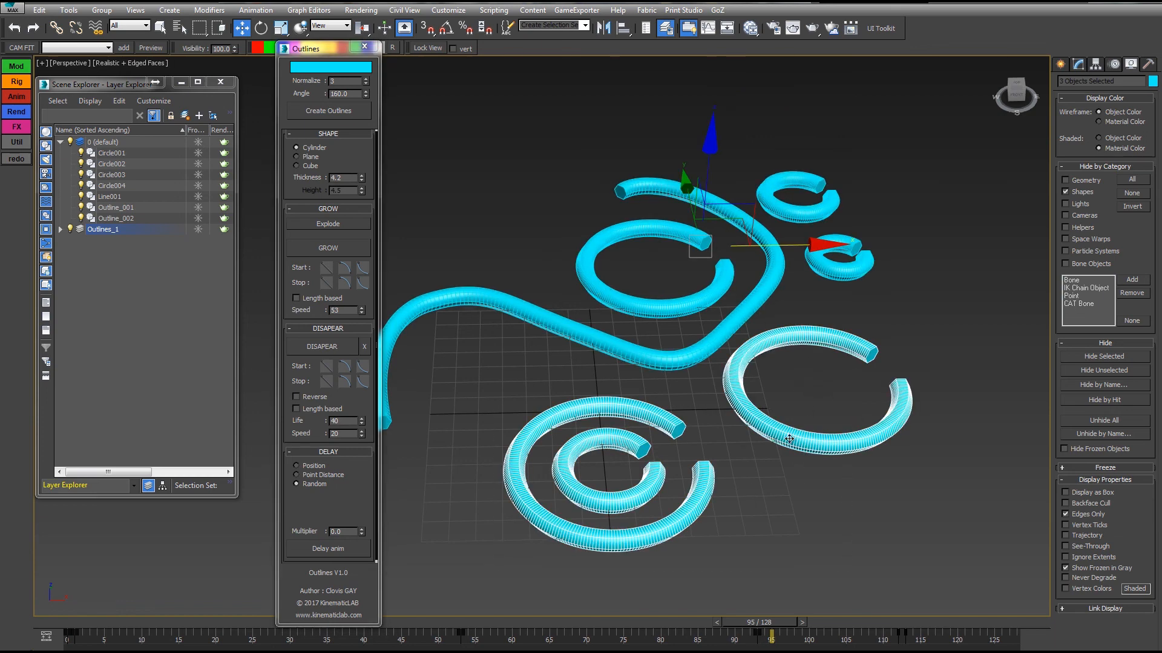
drag(476, 623, 510, 604)
drag(557, 636, 445, 642)
key(w)
click(729, 422)
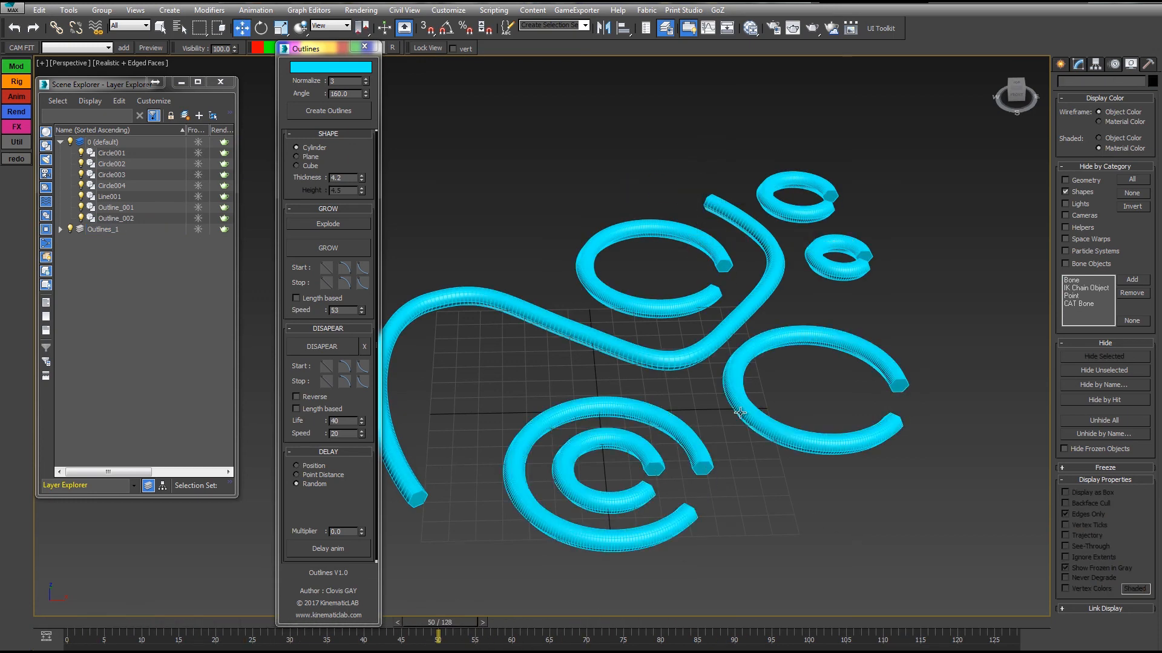
Select the long line and the three far rings, set their grow speed to 93, and play the animation from frame 0.
drag(656, 269, 655, 270)
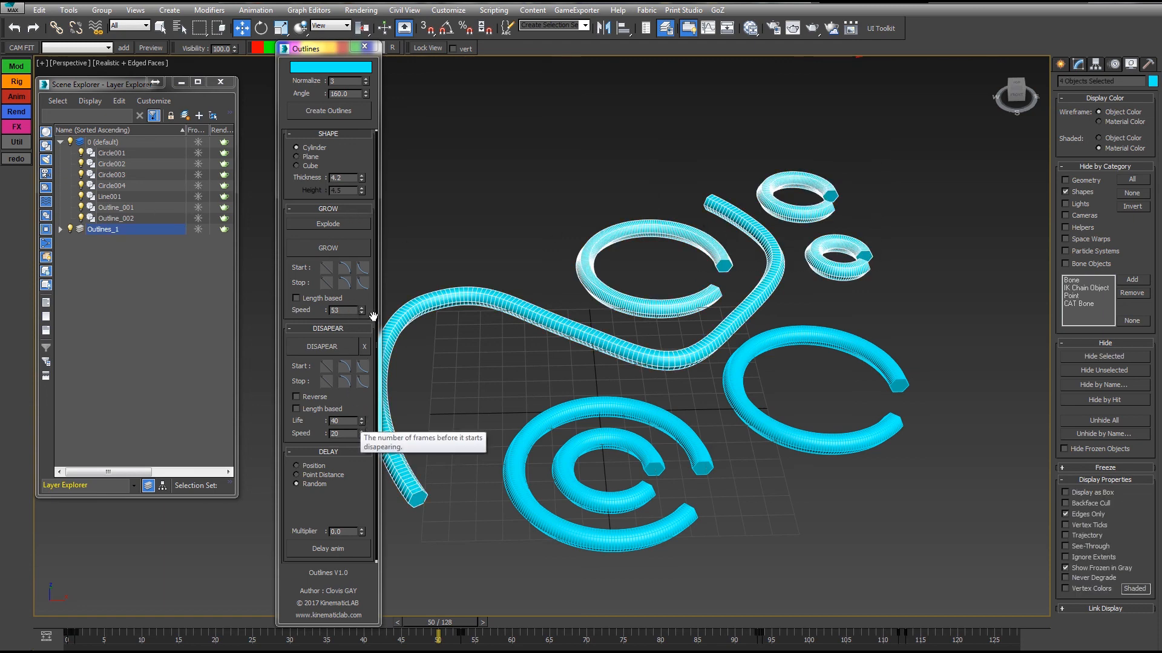
drag(362, 311, 364, 286)
key(Home)
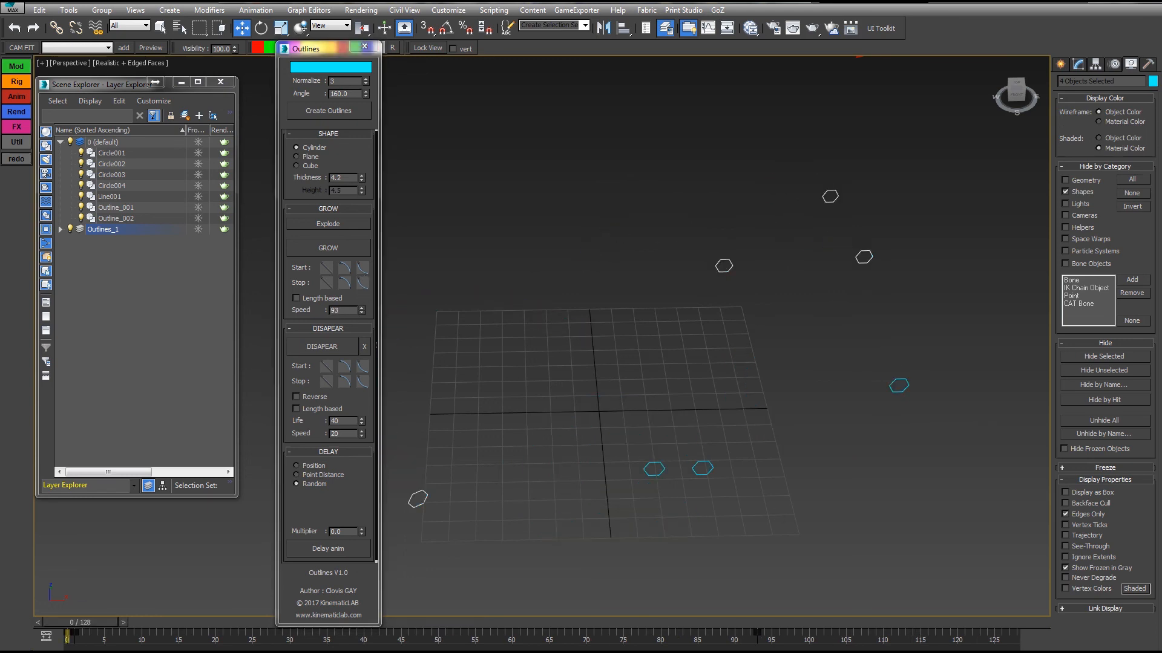
key(slash)
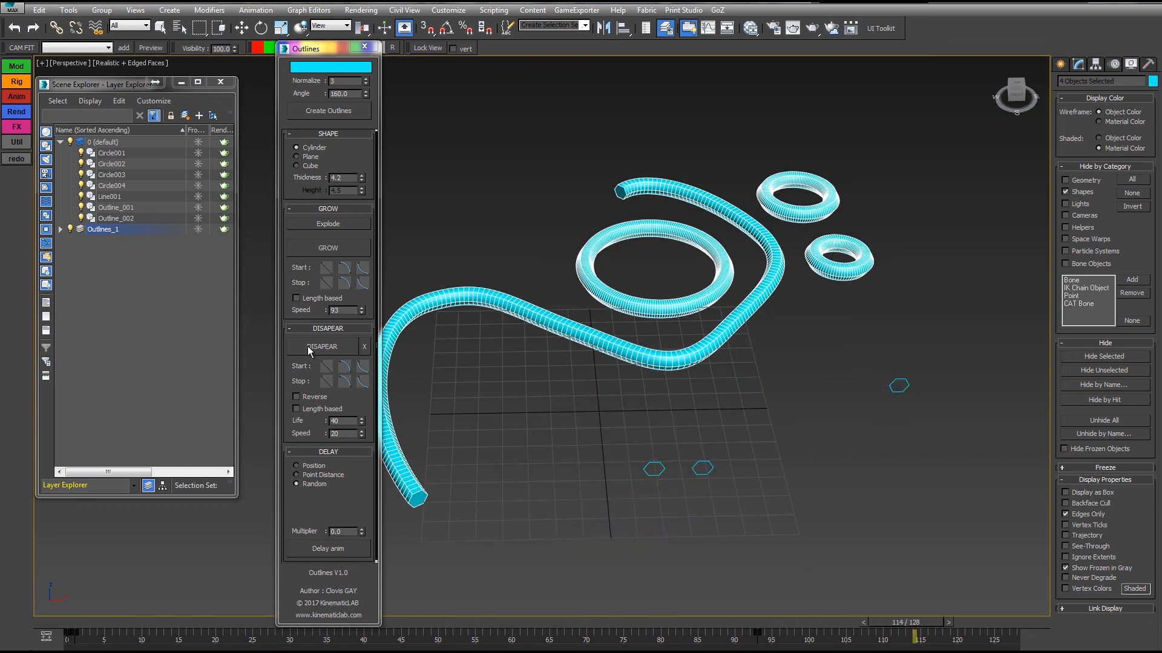
Turn on Length based growth for the four selected outlines and set their thickness to 0.6.
click(296, 299)
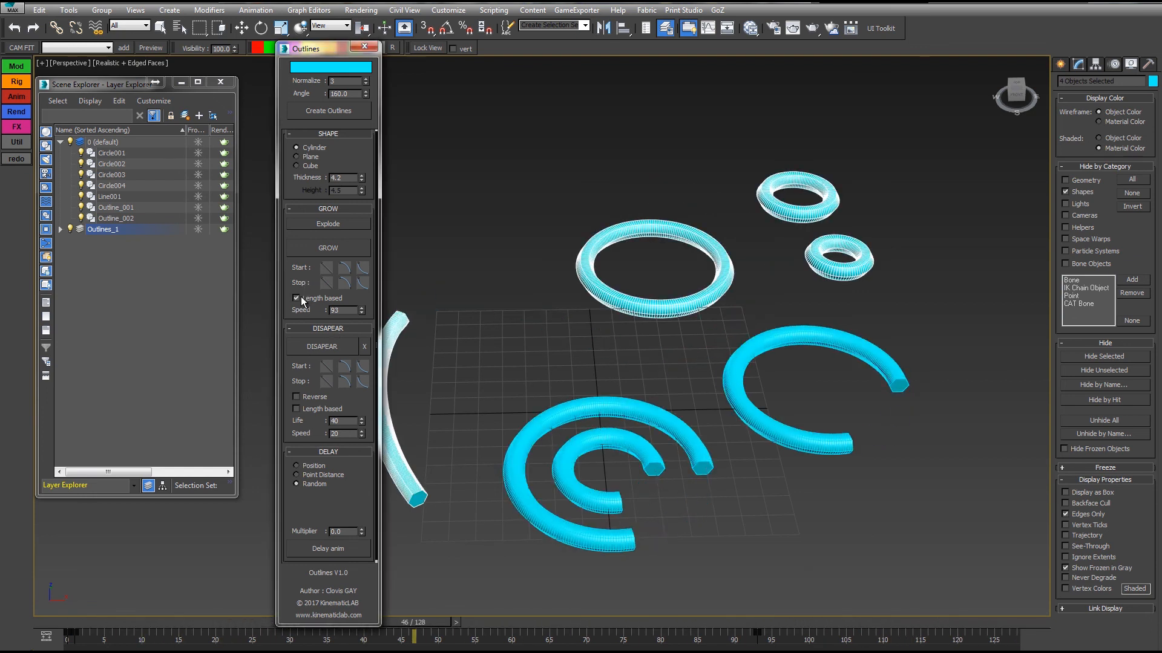
drag(362, 182, 346, 199)
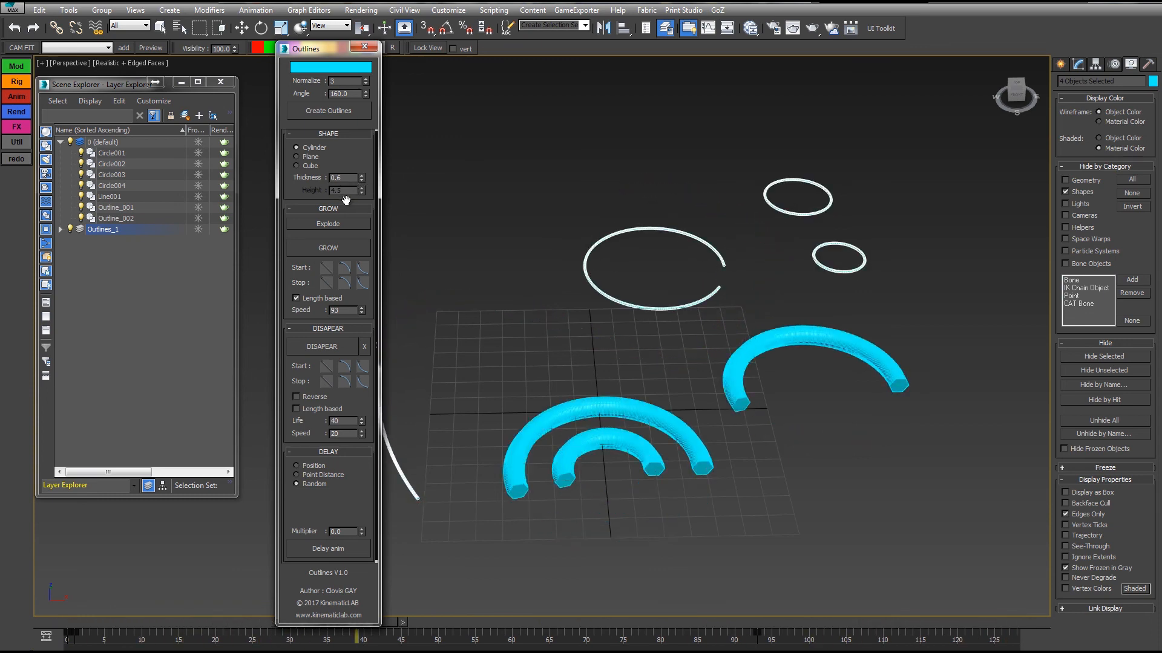